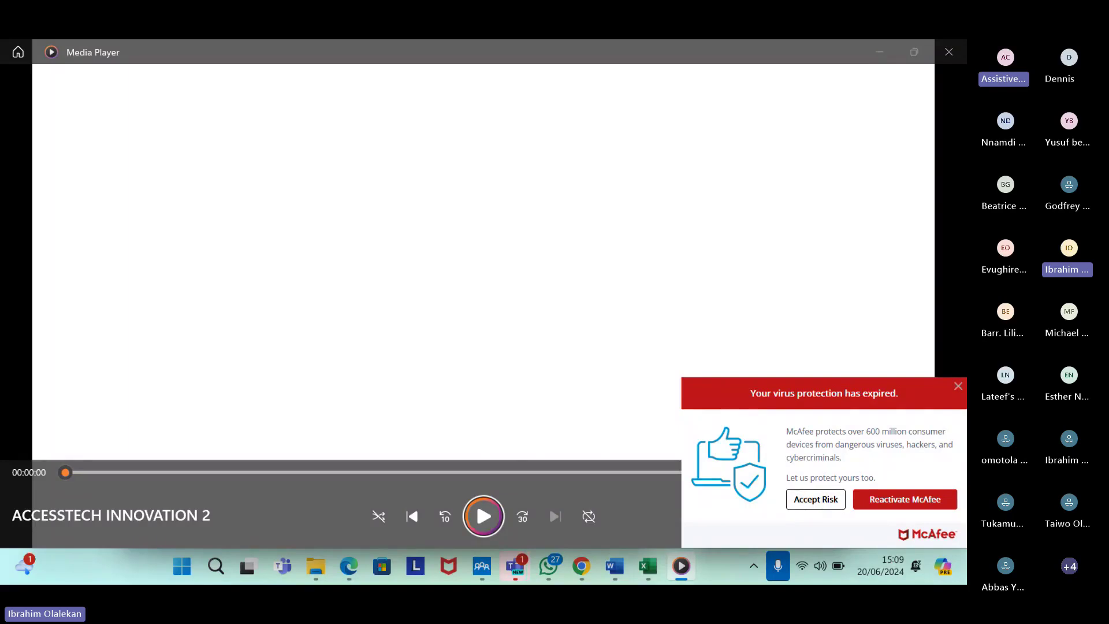
# Switch from Media Player to the Excel workbook "examples for excel module.xlsx".
pyautogui.hotkey('alt', 'Tab')
pyautogui.hotkey('alt', 'Tab')
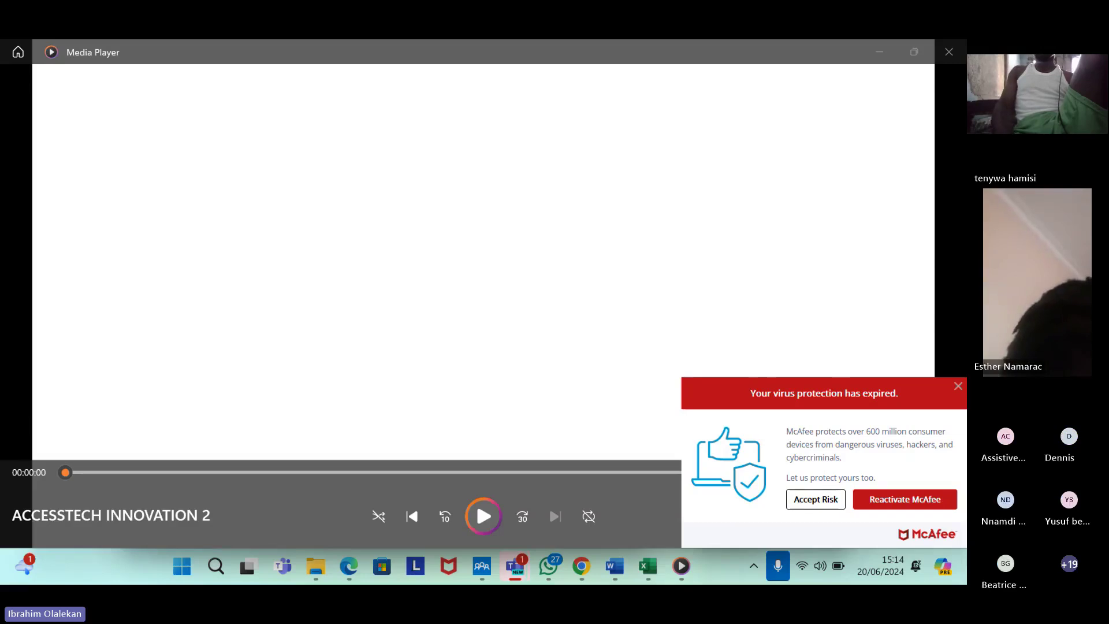
pyautogui.hotkey('alt', 'Tab')
pyautogui.hotkey('alt', 'Tab')
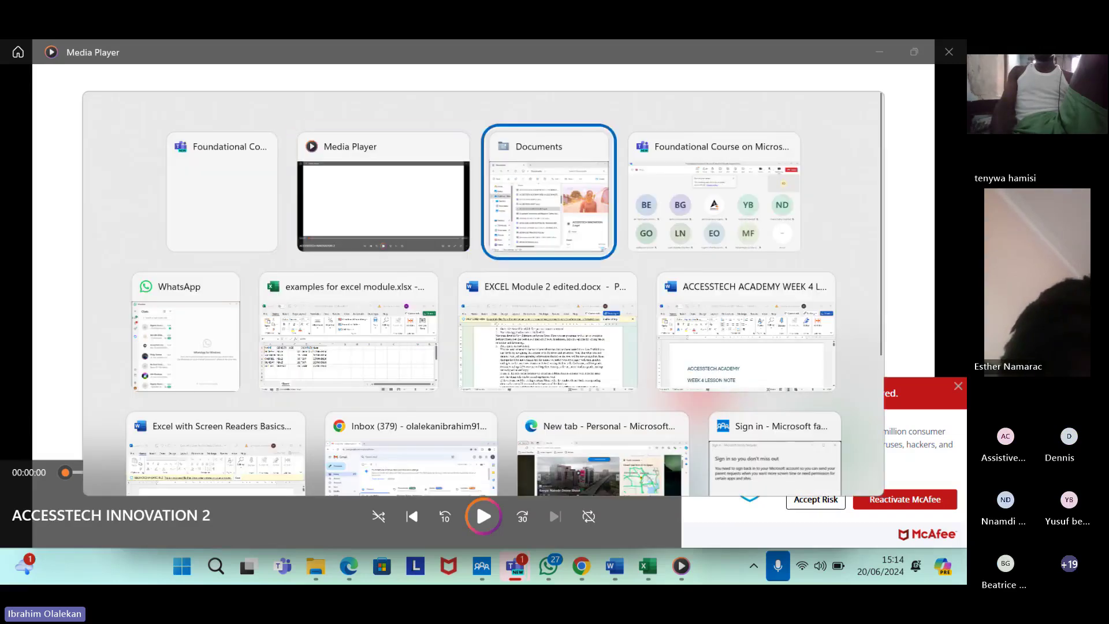
pyautogui.hotkey('alt', 'Tab')
pyautogui.hotkey('alt', 'Tab')
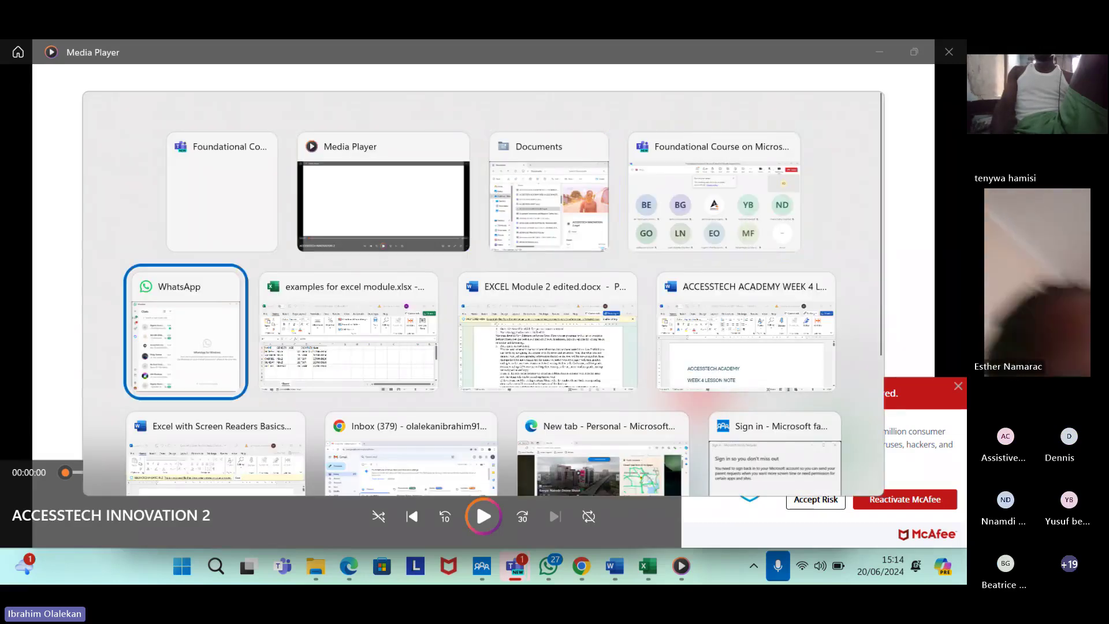
pyautogui.hotkey('alt', 'Tab')
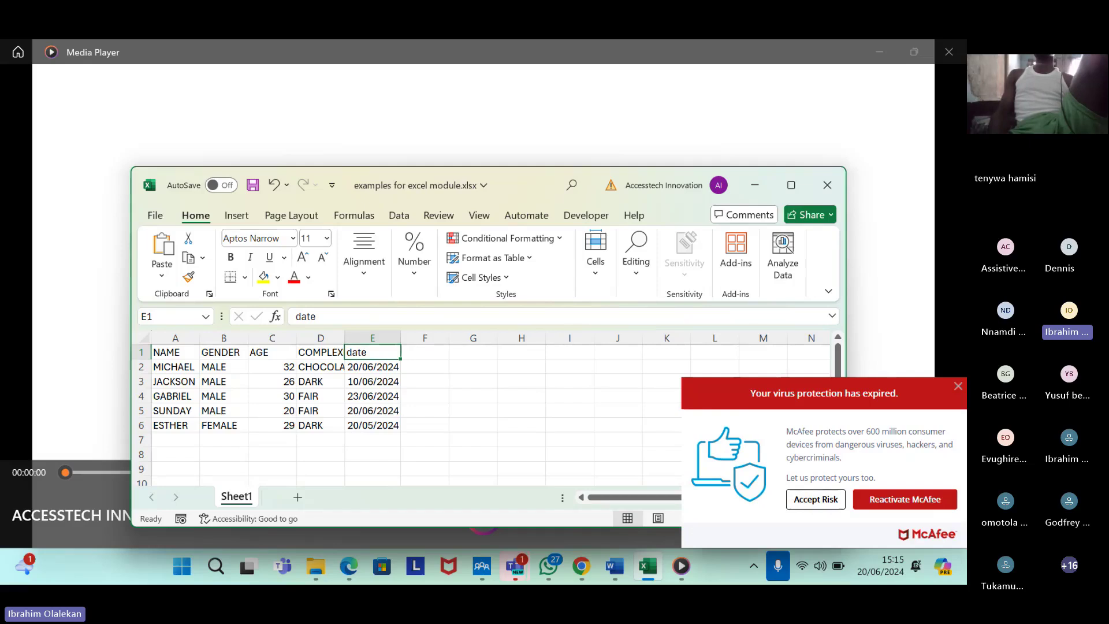
# Jump between the edges of the data range, from A1 to A6 and E6, and return to A1.
pyautogui.click(273, 352)
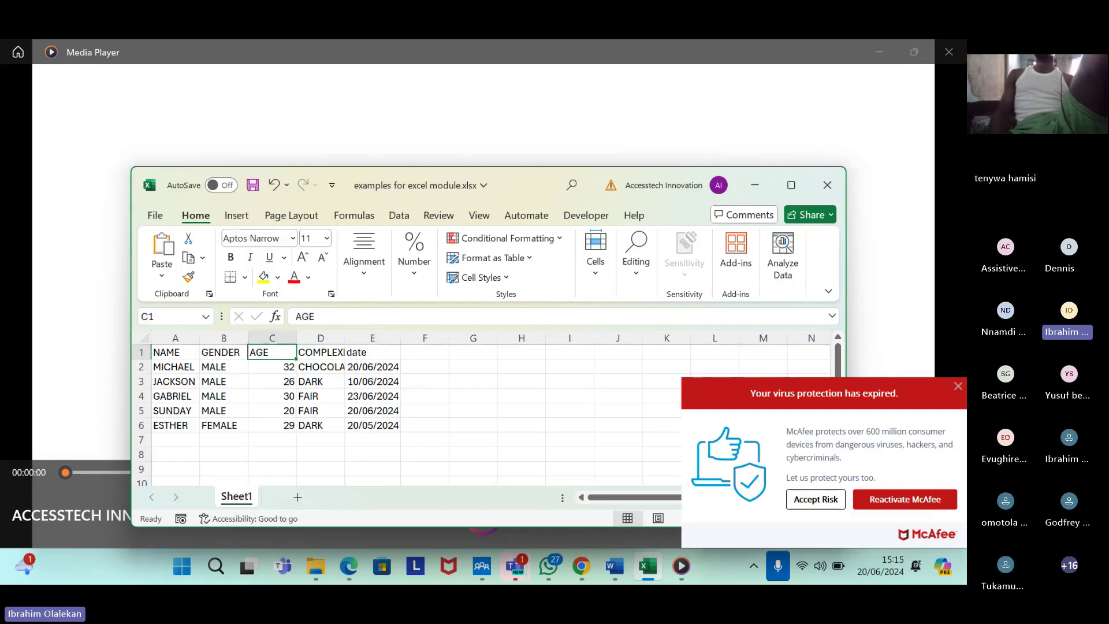
pyautogui.click(176, 352)
pyautogui.hotkey('ctrl', 'Down')
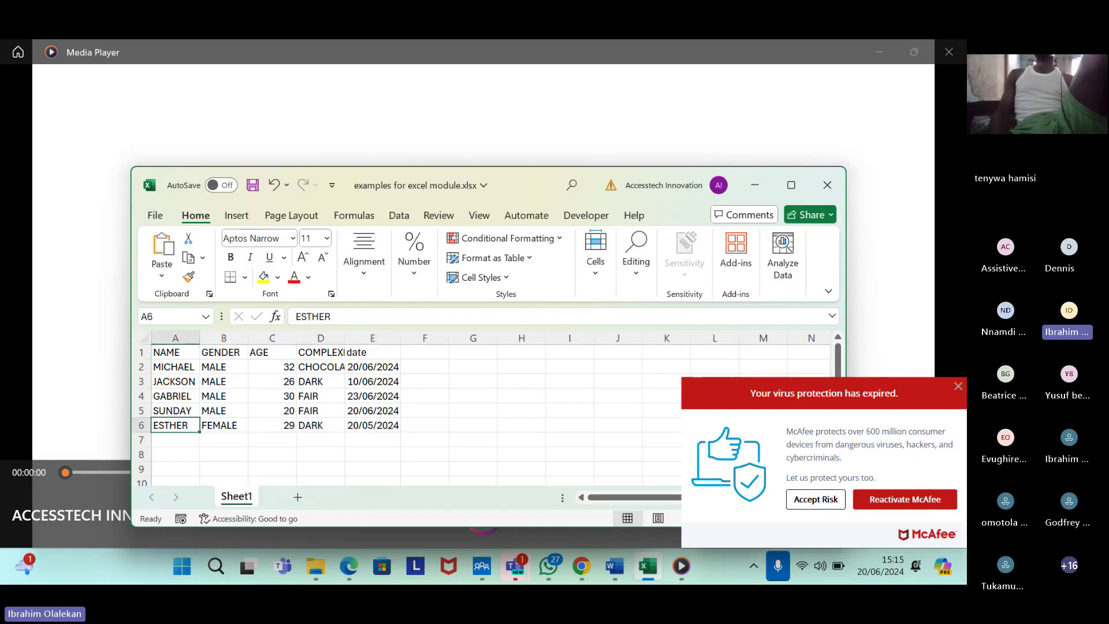
pyautogui.hotkey('ctrl', 'Right')
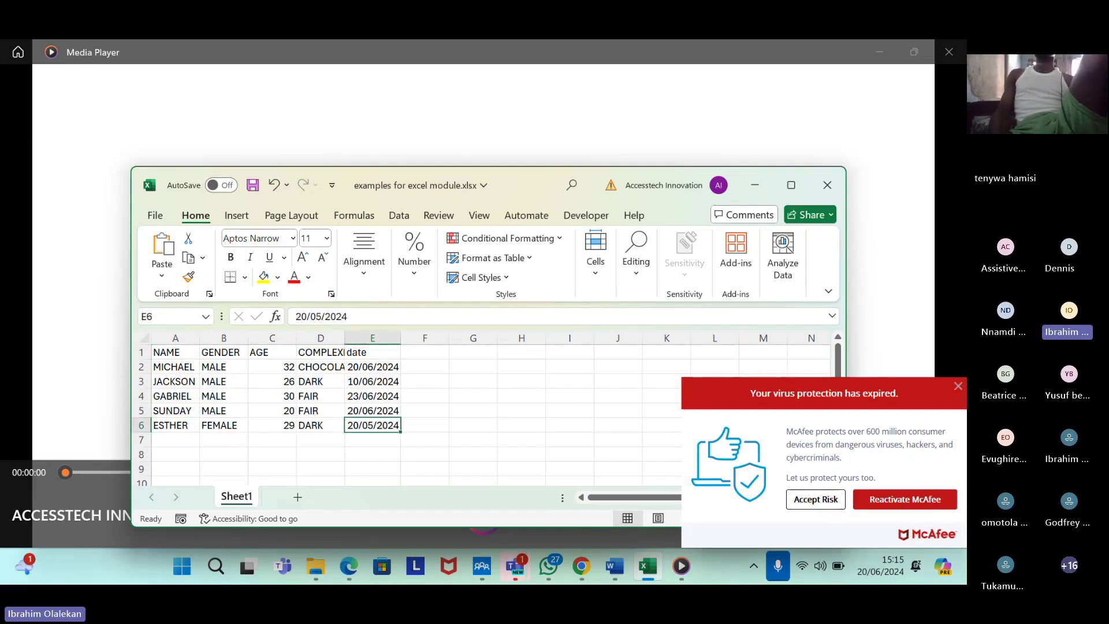
pyautogui.press('Left')
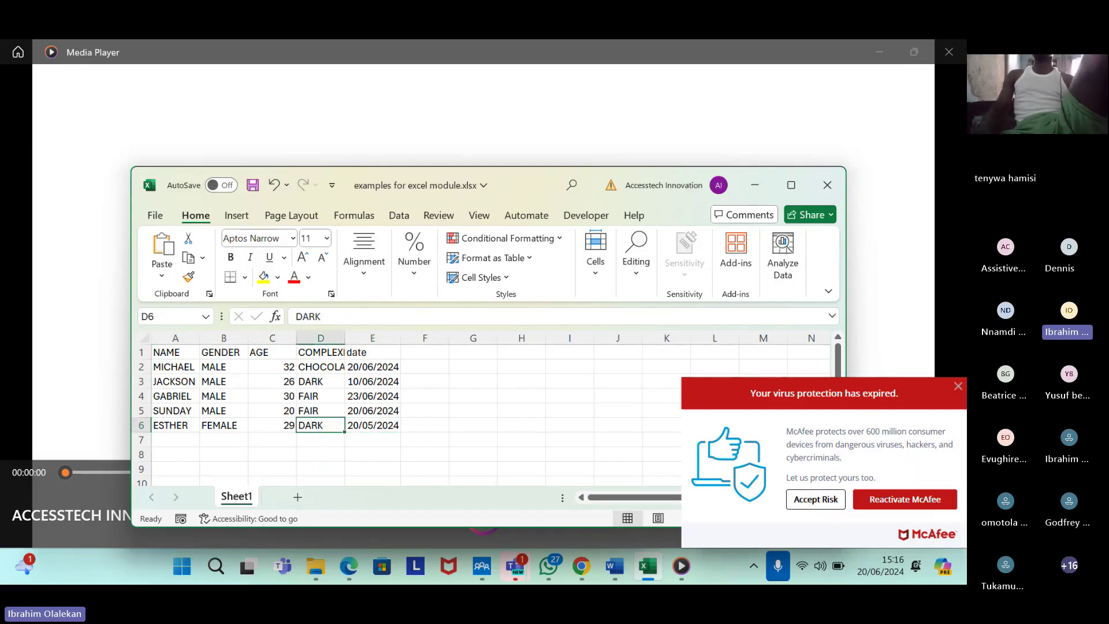
pyautogui.hotkey('ctrl', 'Left')
pyautogui.hotkey('ctrl', 'Up')
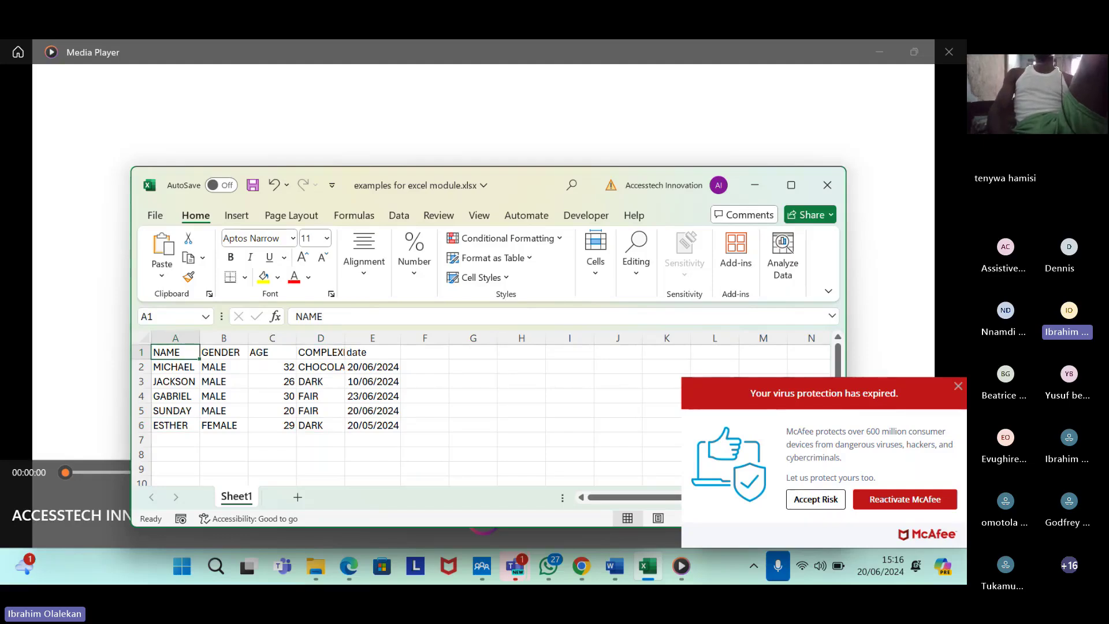
pyautogui.hotkey('ctrl', 'Down')
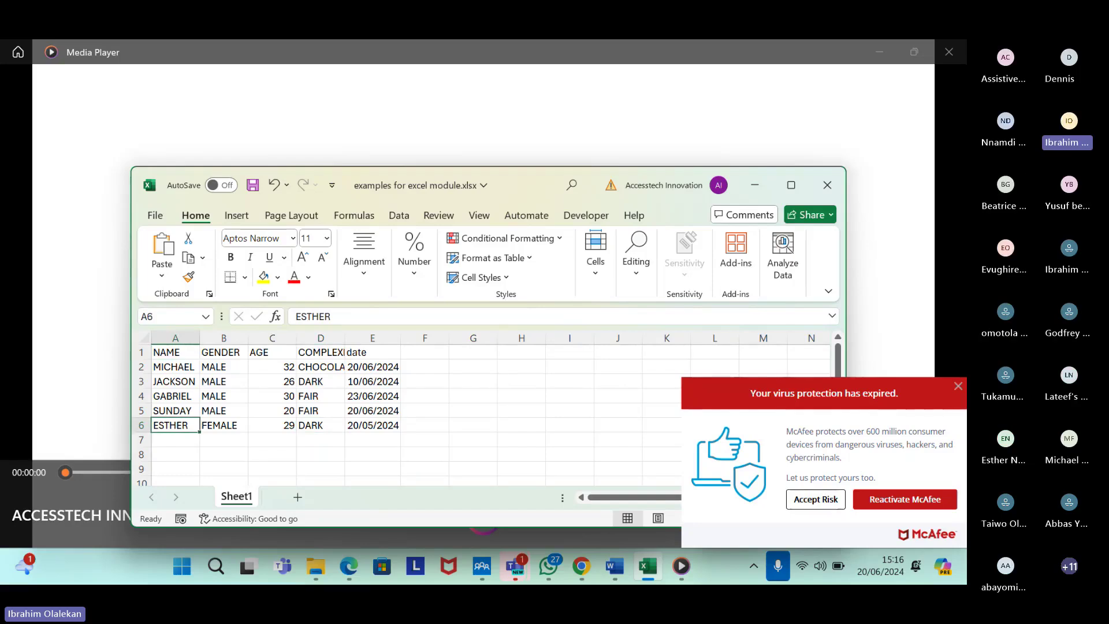
pyautogui.hotkey('ctrl', 'Up')
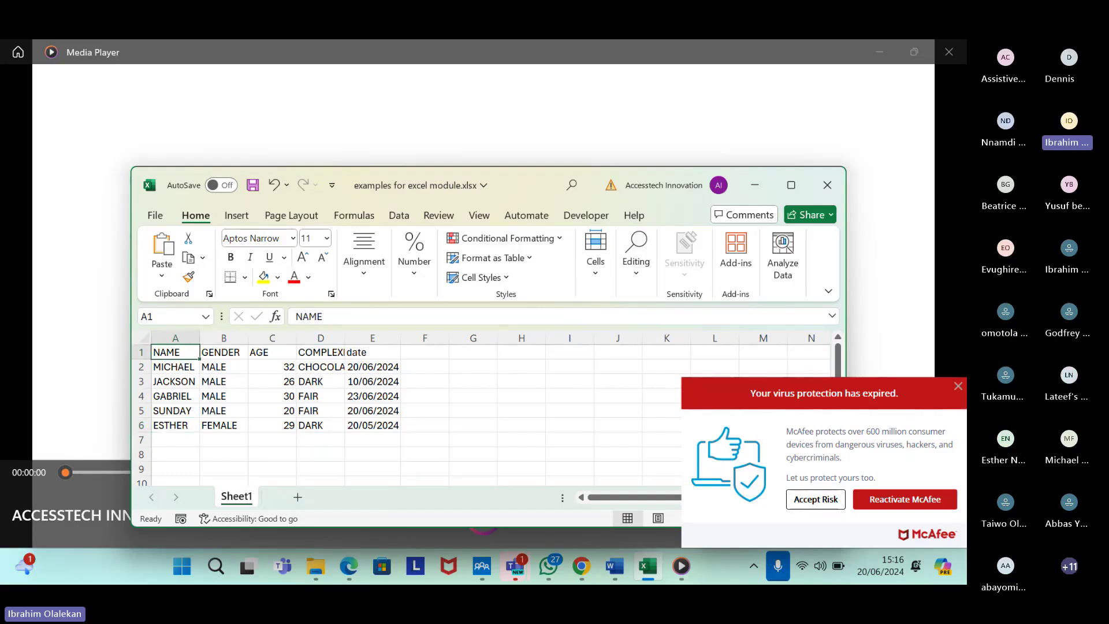
# Go through the row 1 headers cell by cell from NAME to date twice, and return to A1.
pyautogui.press('Right')
pyautogui.click(272, 352)
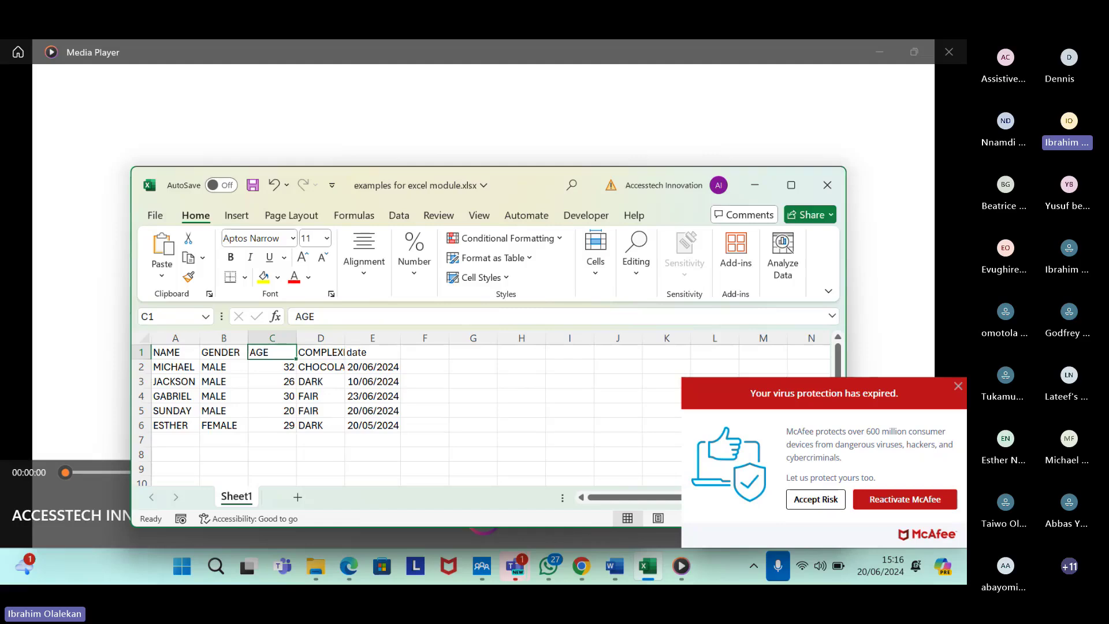
pyautogui.click(321, 352)
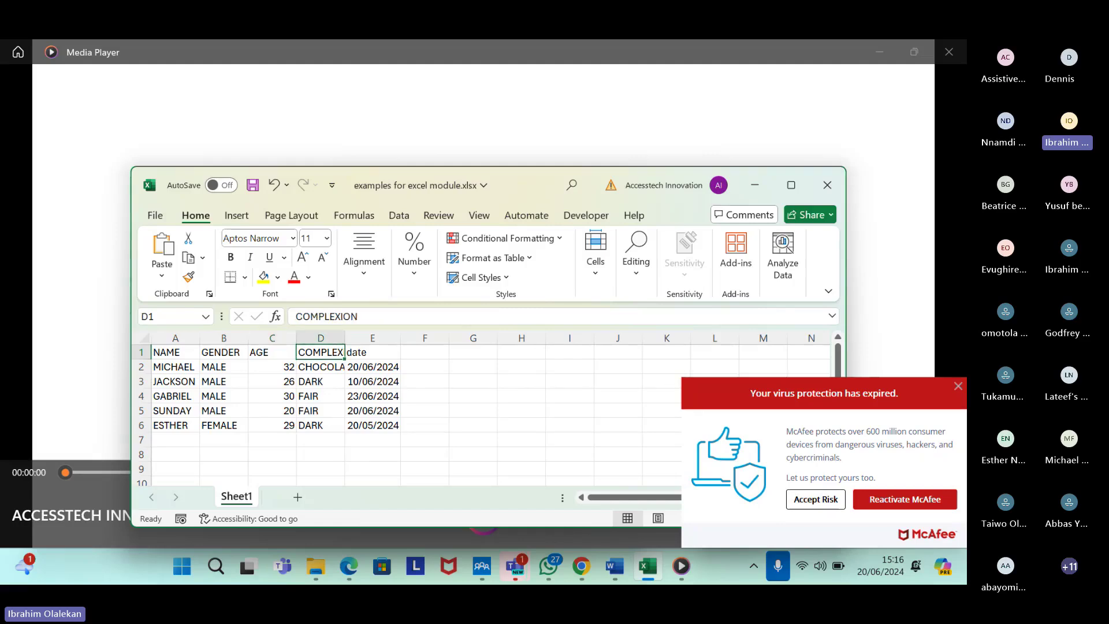
pyautogui.press('Right')
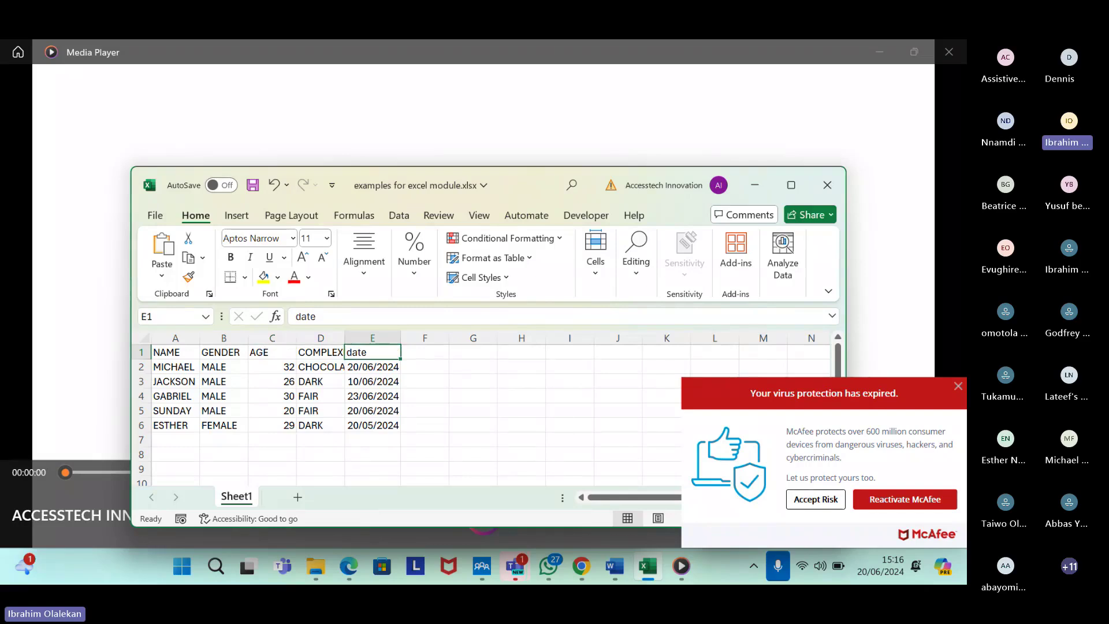
pyautogui.click(175, 352)
pyautogui.click(224, 351)
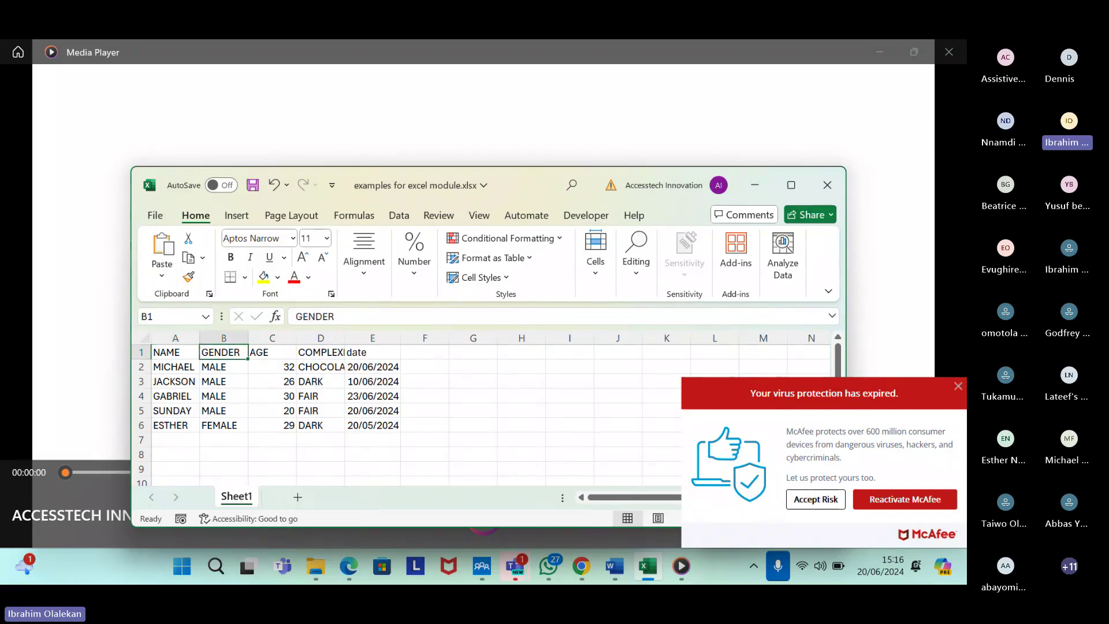
pyautogui.click(272, 352)
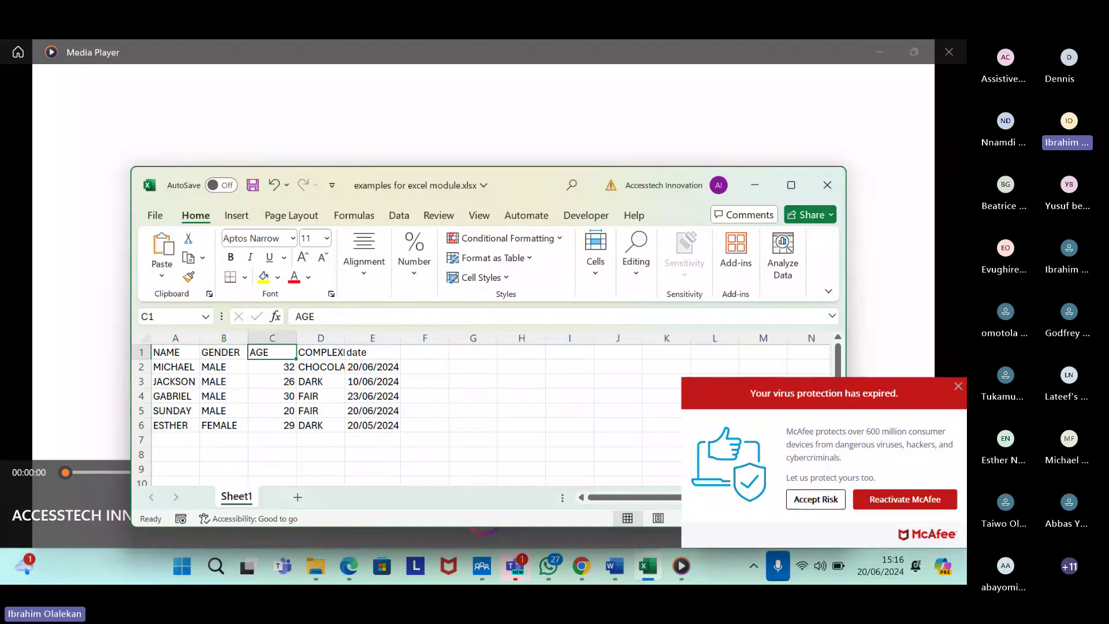
pyautogui.click(321, 353)
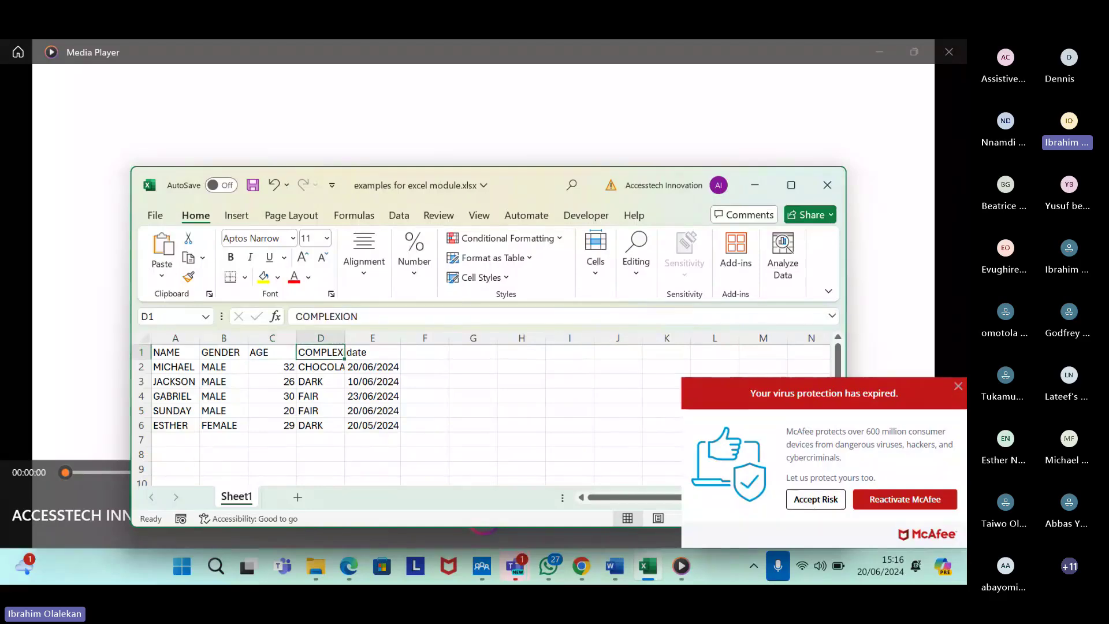
pyautogui.click(373, 352)
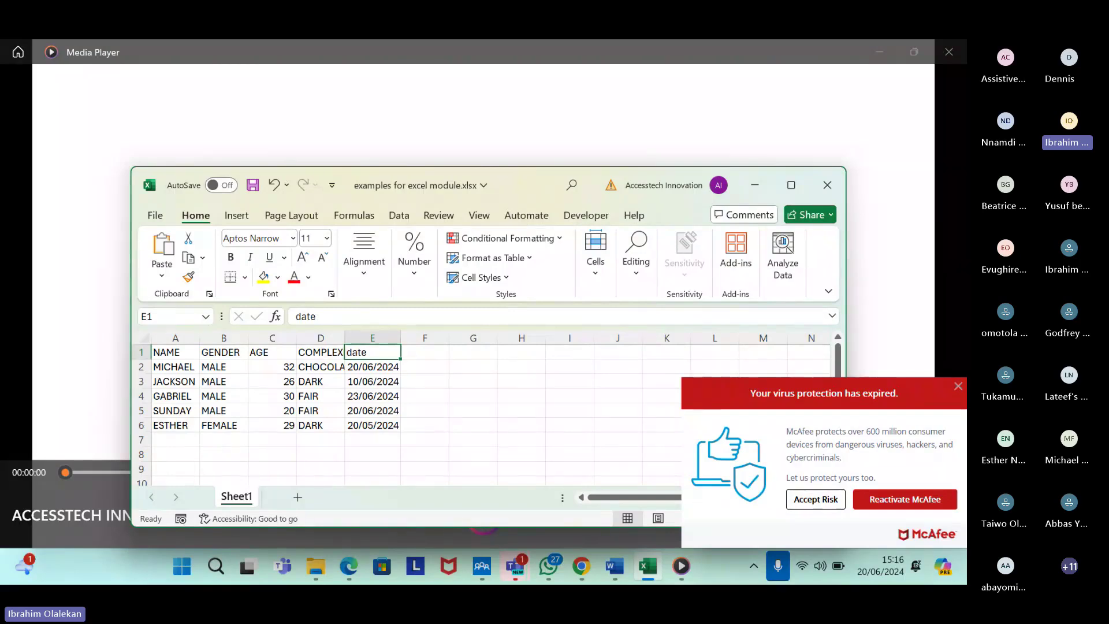
pyautogui.click(320, 351)
pyautogui.click(272, 352)
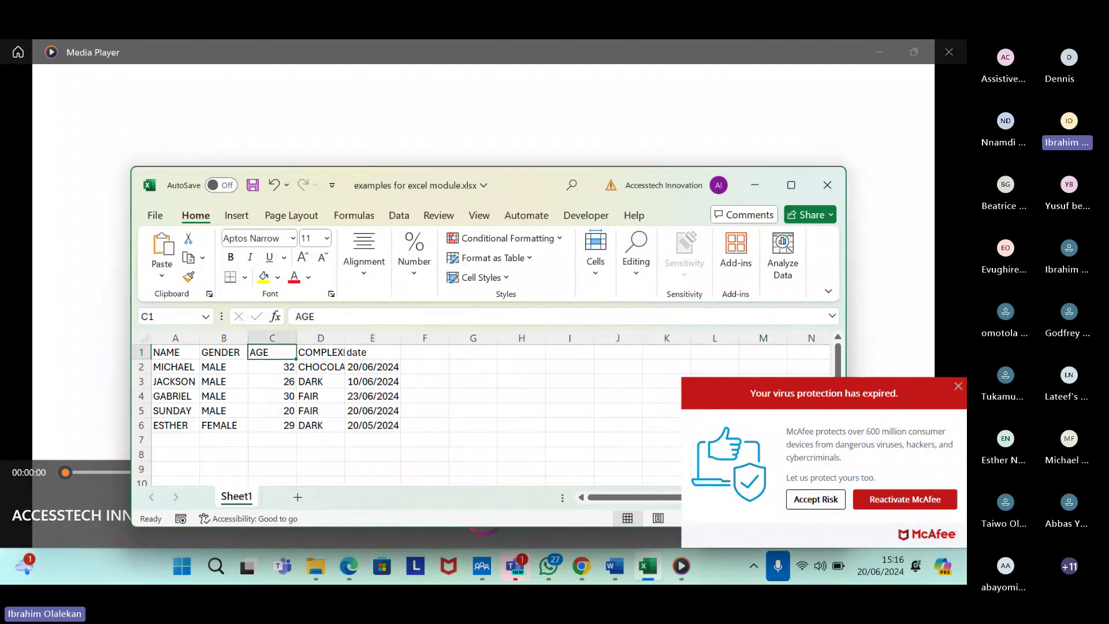
pyautogui.press('Left')
pyautogui.press('Left')
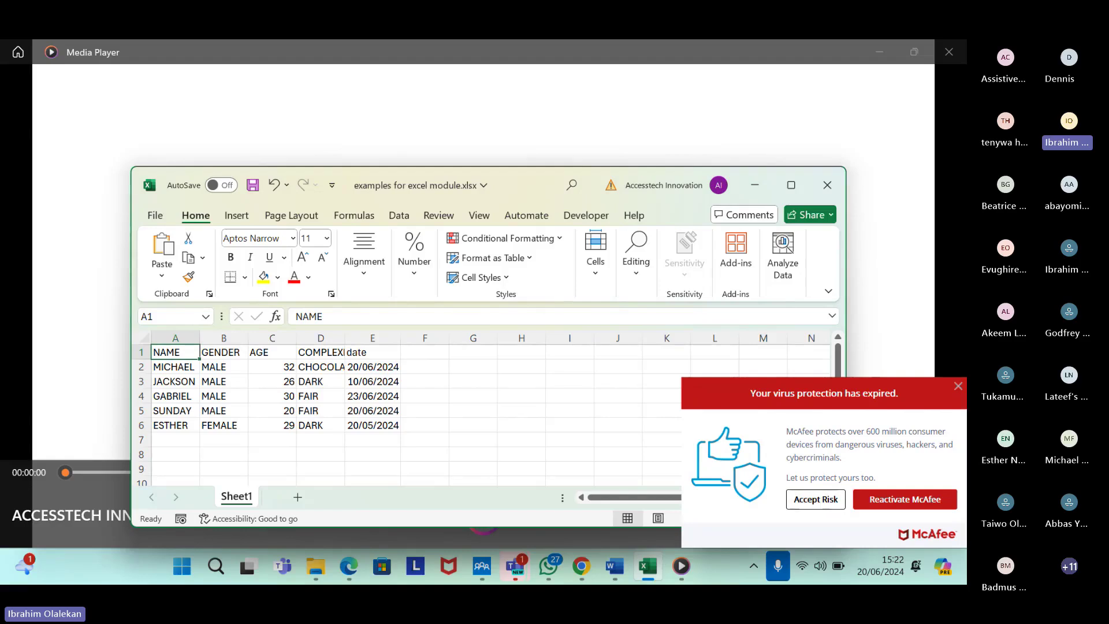
# Copy the NAME and GENDER headers in A1:B1 and clear both cells.
pyautogui.hotkey('shift', 'Right')
pyautogui.hotkey('ctrl', 'c')
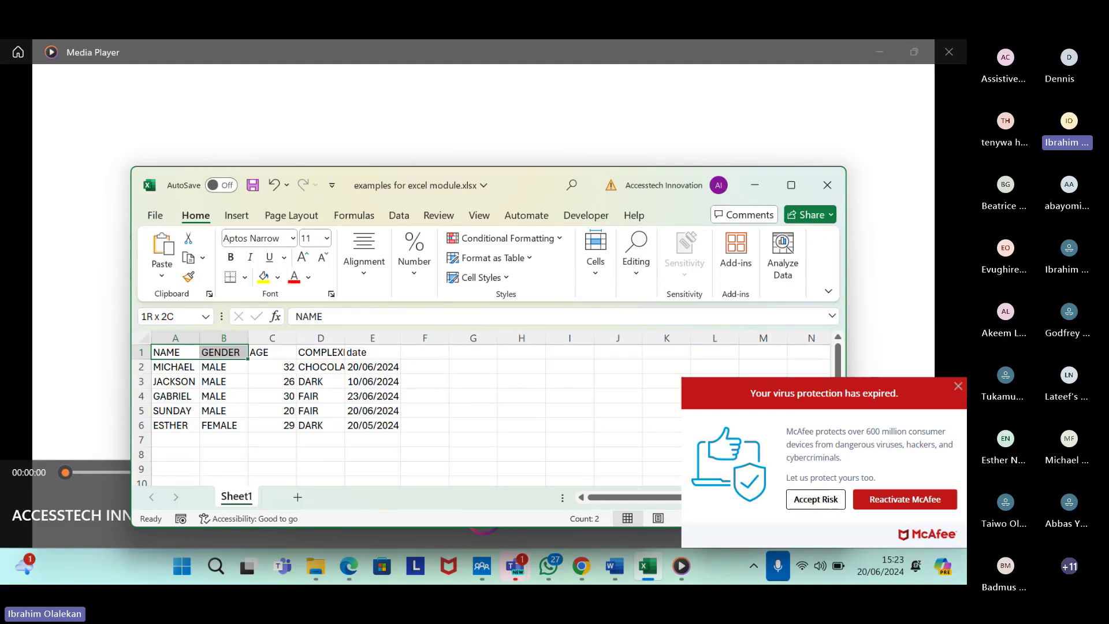
pyautogui.press('Delete')
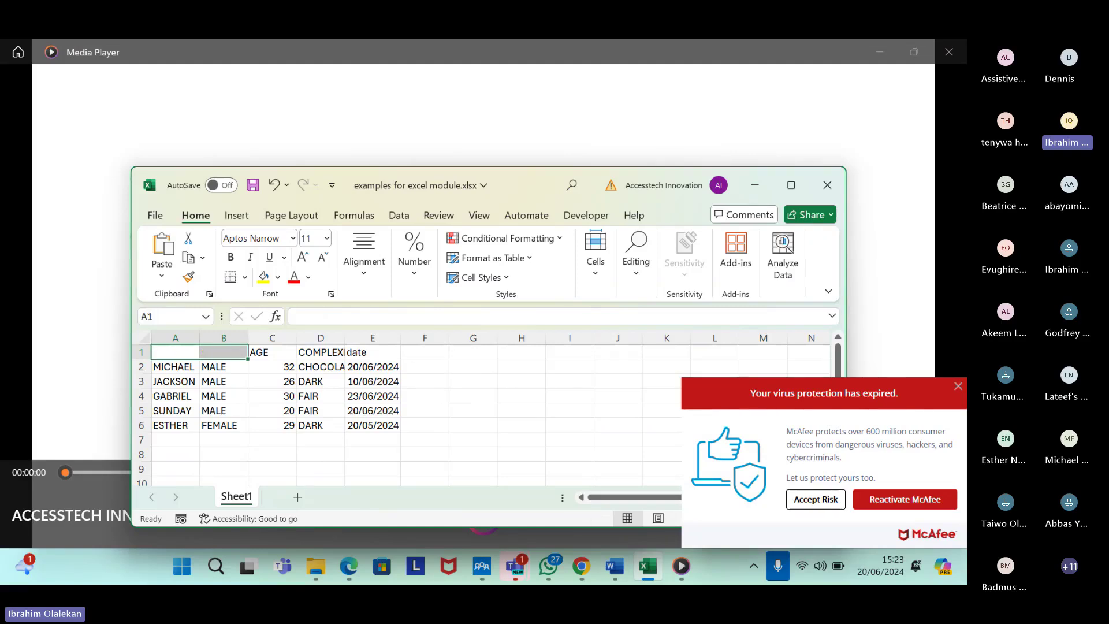
# Check cells A1 and B1, and undo the clearing of the NAME and GENDER headers.
pyautogui.press('Left')
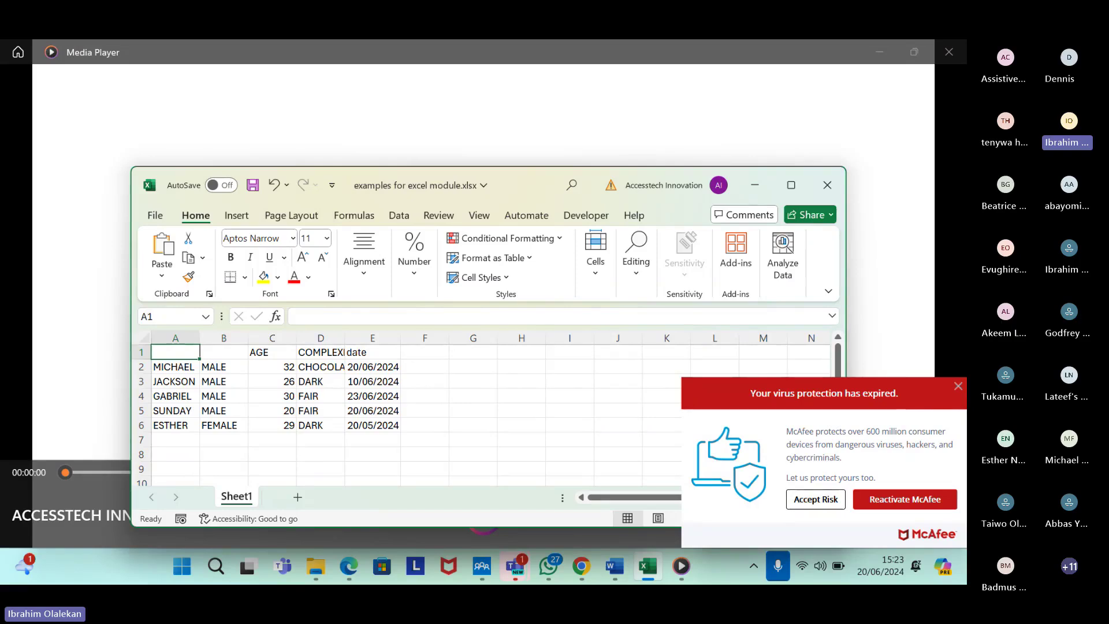
pyautogui.press('Right')
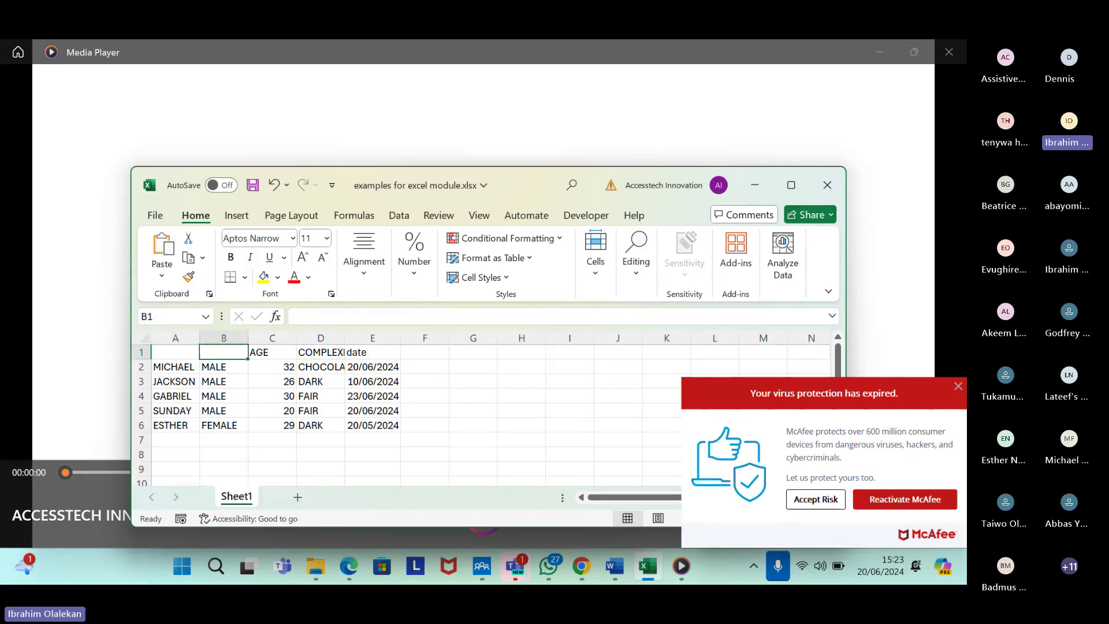
pyautogui.press('Left')
pyautogui.press('Right')
pyautogui.hotkey('ctrl', 'v')
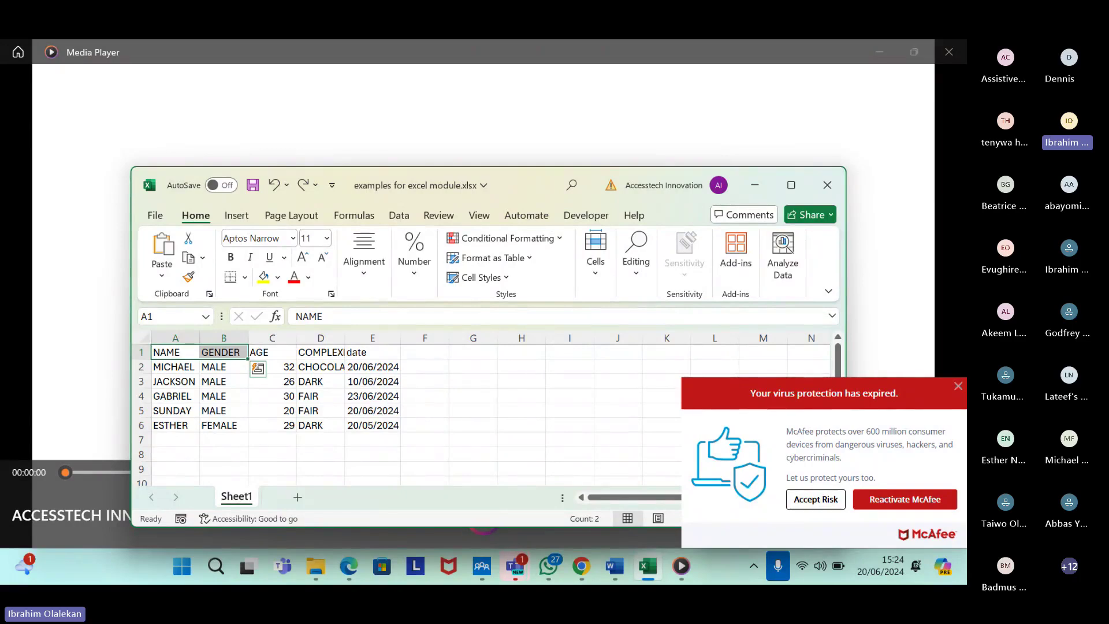
# Select the headers from A1 to D1, extending the range one cell at a time, and return to A1.
pyautogui.click(175, 351)
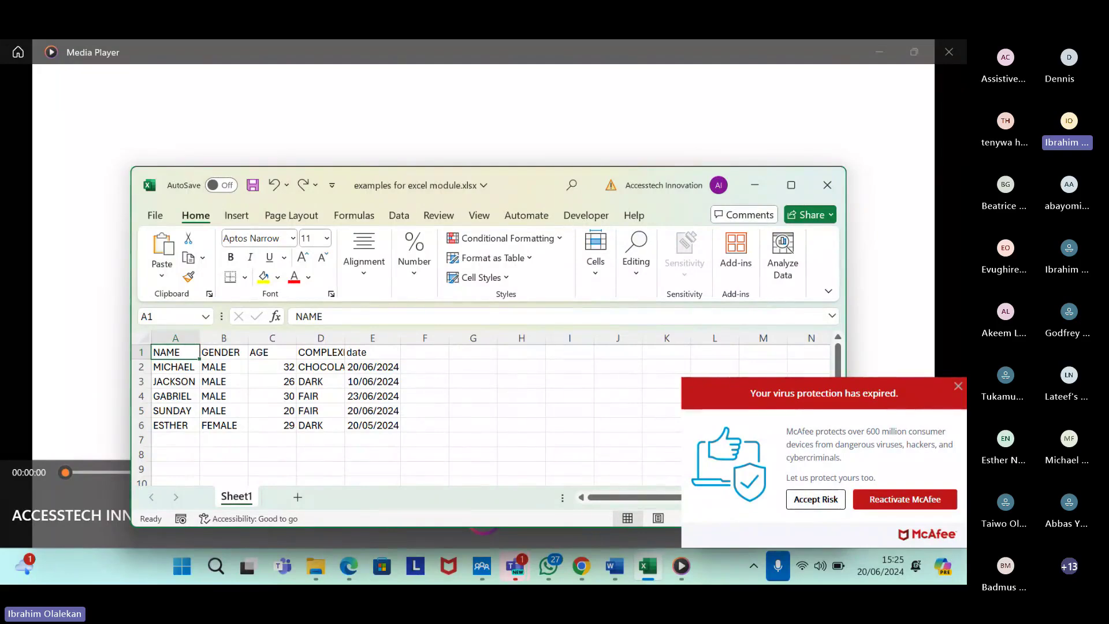
pyautogui.hotkey('shift', 'Right')
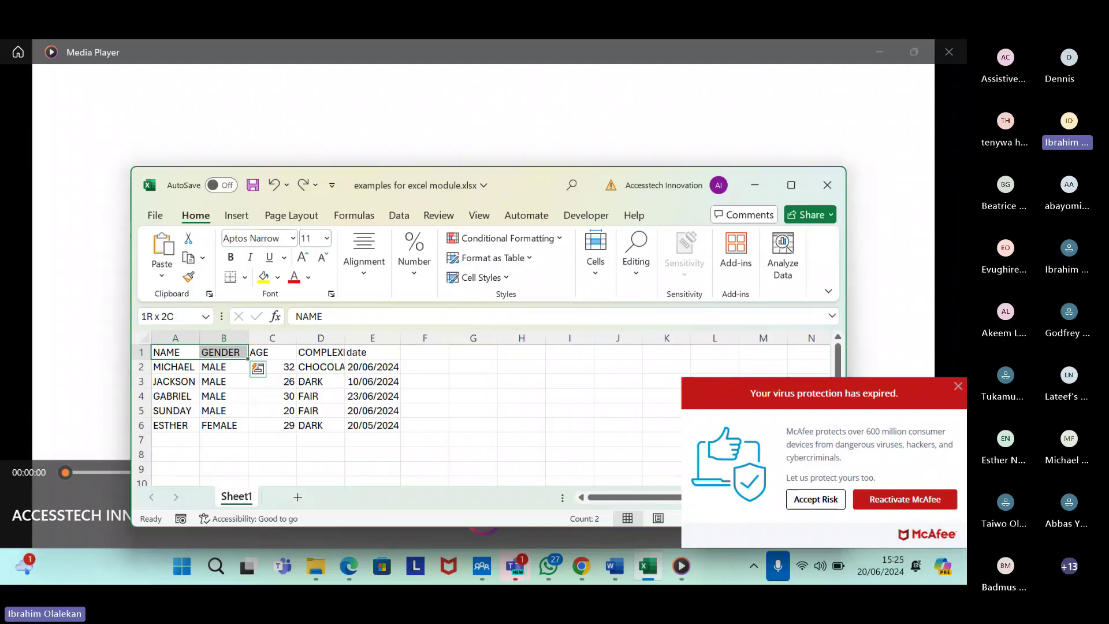
pyautogui.moveTo(225, 353); pyautogui.dragTo(272, 353)
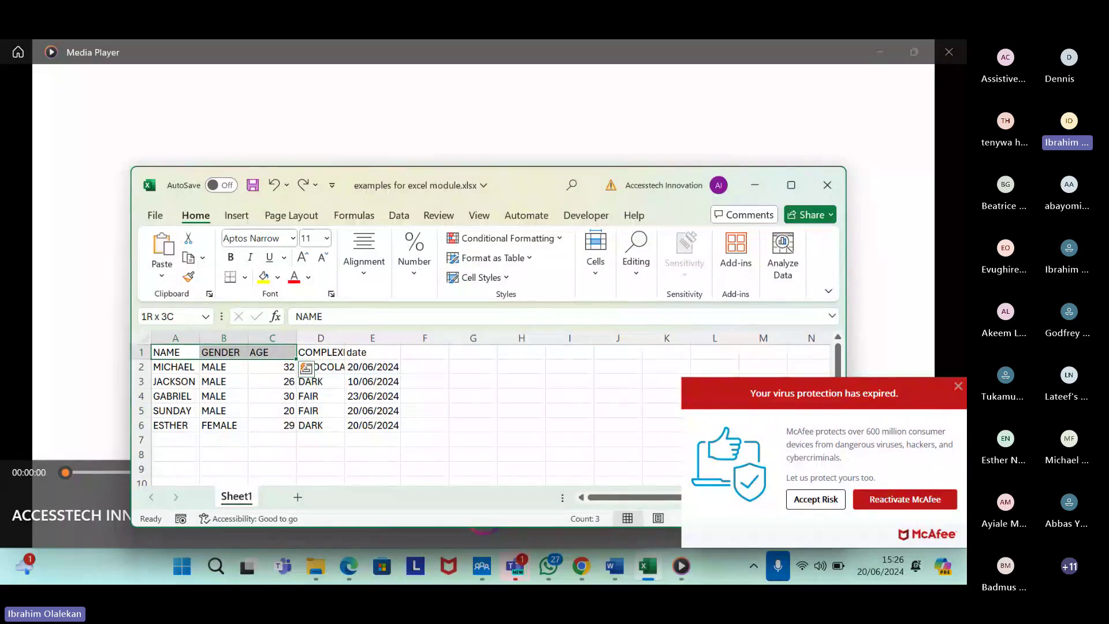
pyautogui.hotkey('shift', 'Right')
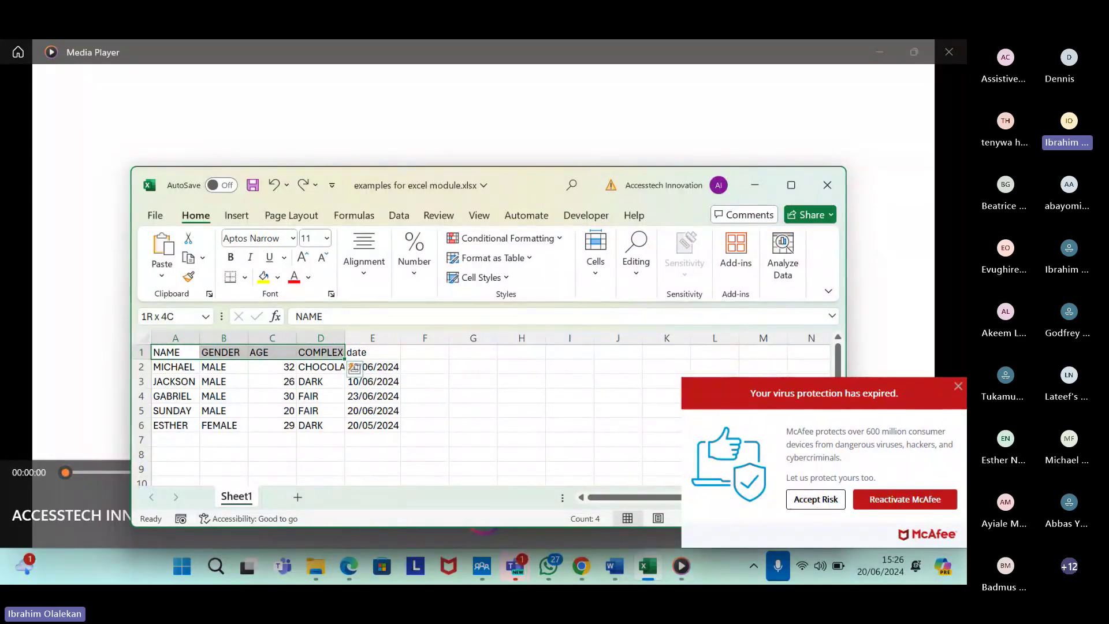
pyautogui.press('Left')
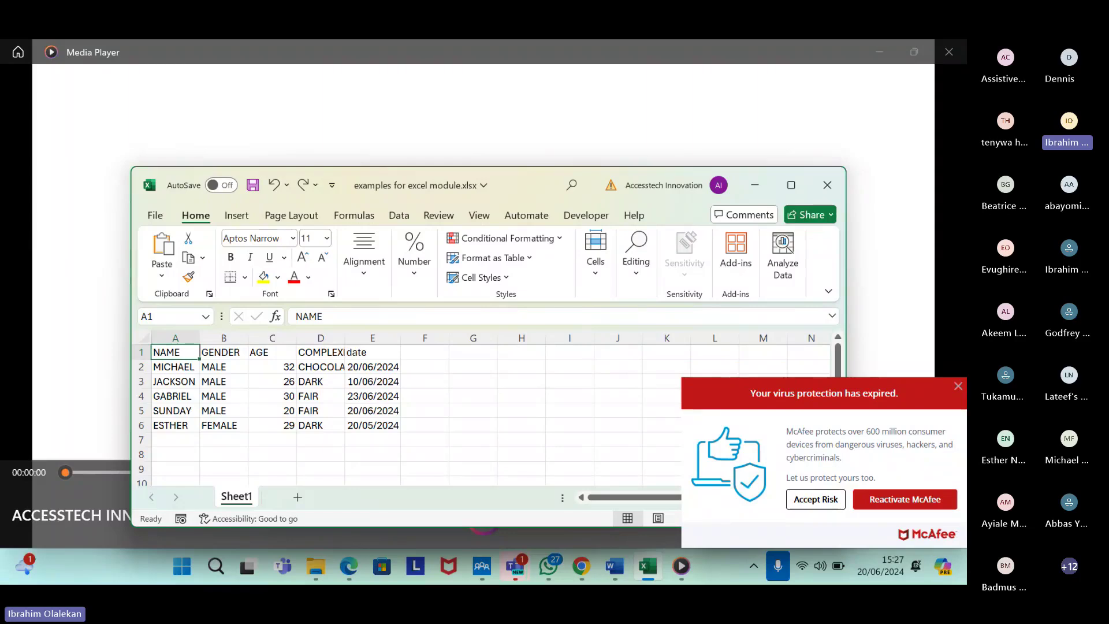
# Select the NAME column cells from A1 down to A5, extending one row at a time, and return to A1.
pyautogui.moveTo(175, 352); pyautogui.dragTo(174, 366)
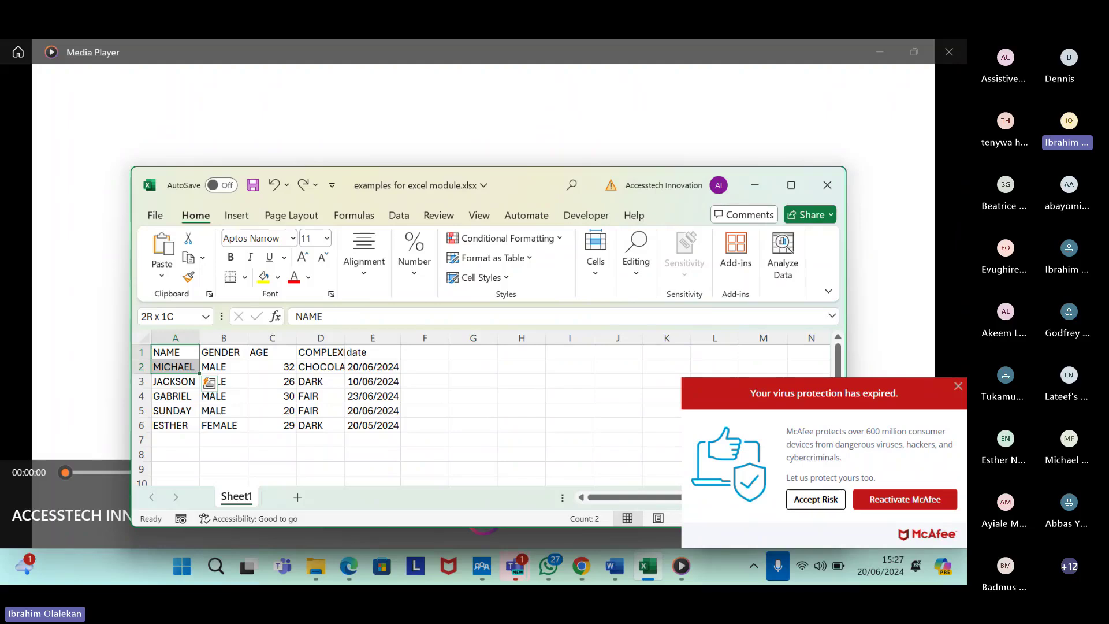
pyautogui.hotkey('shift', 'Down')
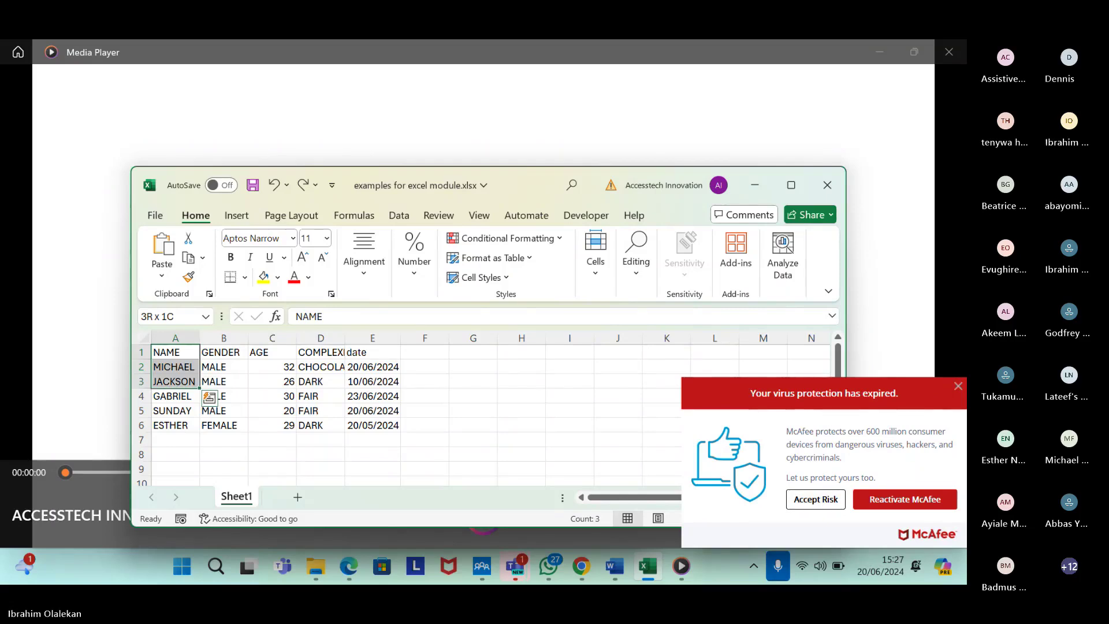
pyautogui.moveTo(173, 382); pyautogui.dragTo(173, 395)
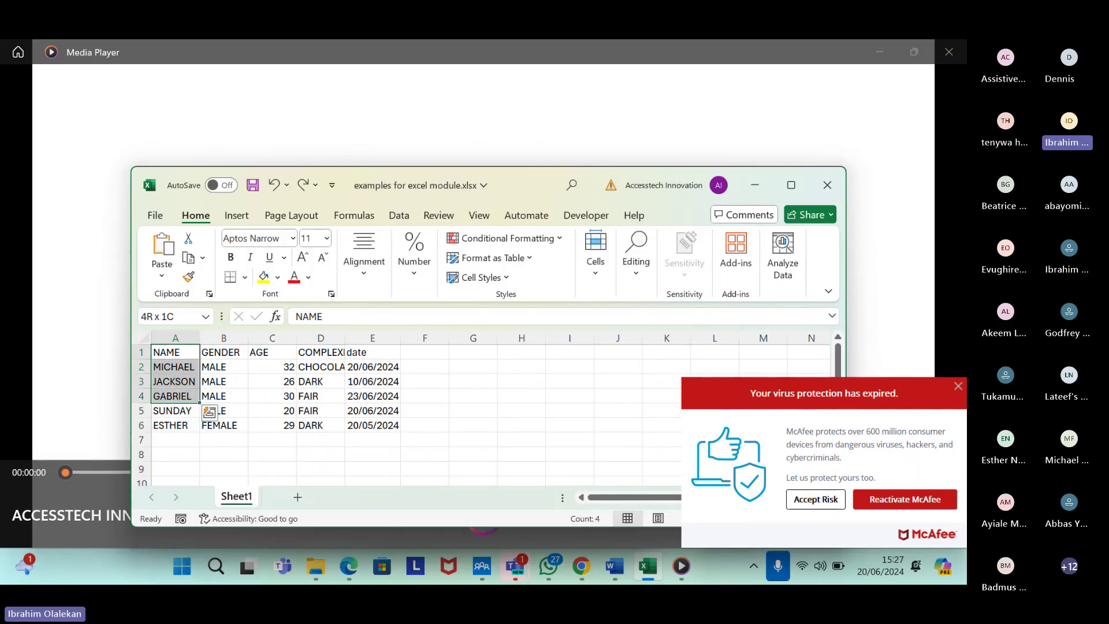
pyautogui.moveTo(174, 397); pyautogui.dragTo(173, 410)
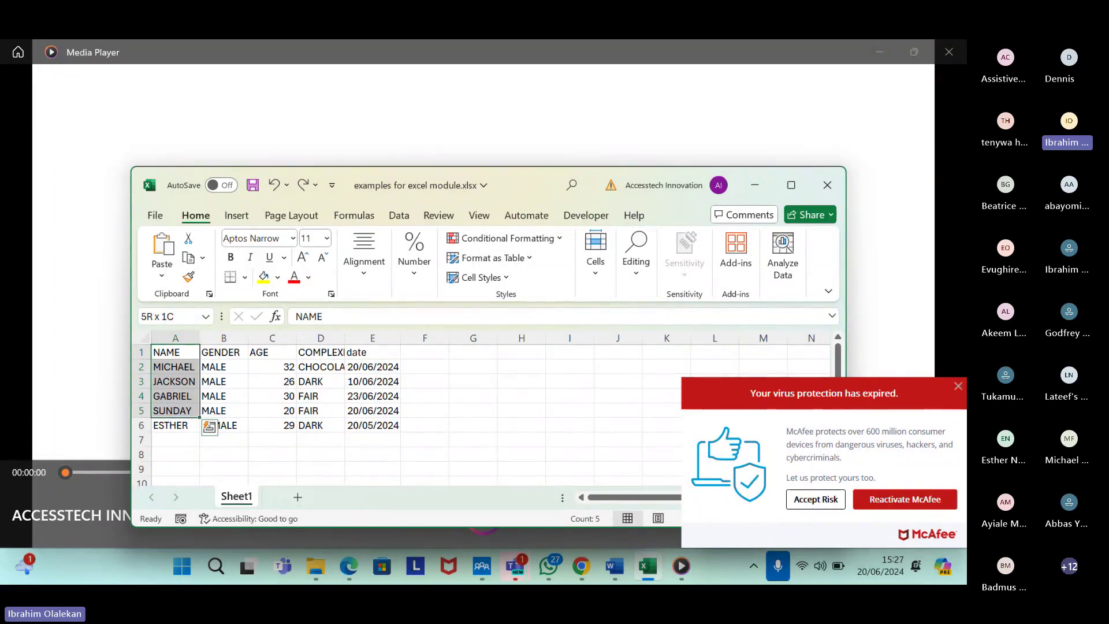
pyautogui.click(175, 351)
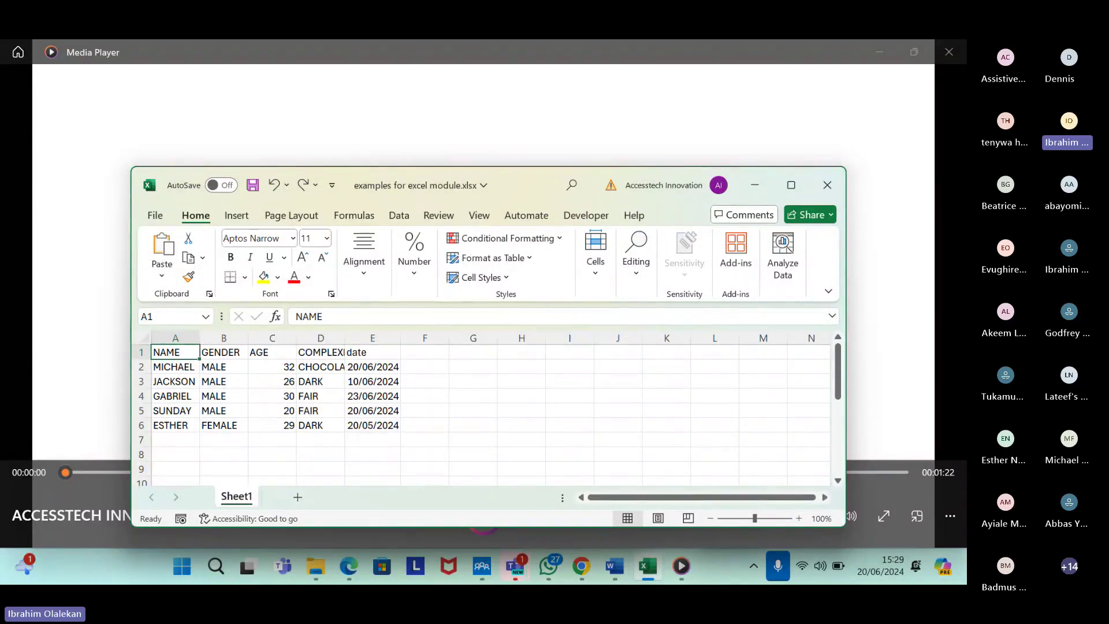
# Exit the NVDA screen reader and start JAWS in its place.
pyautogui.press('Insert+q')
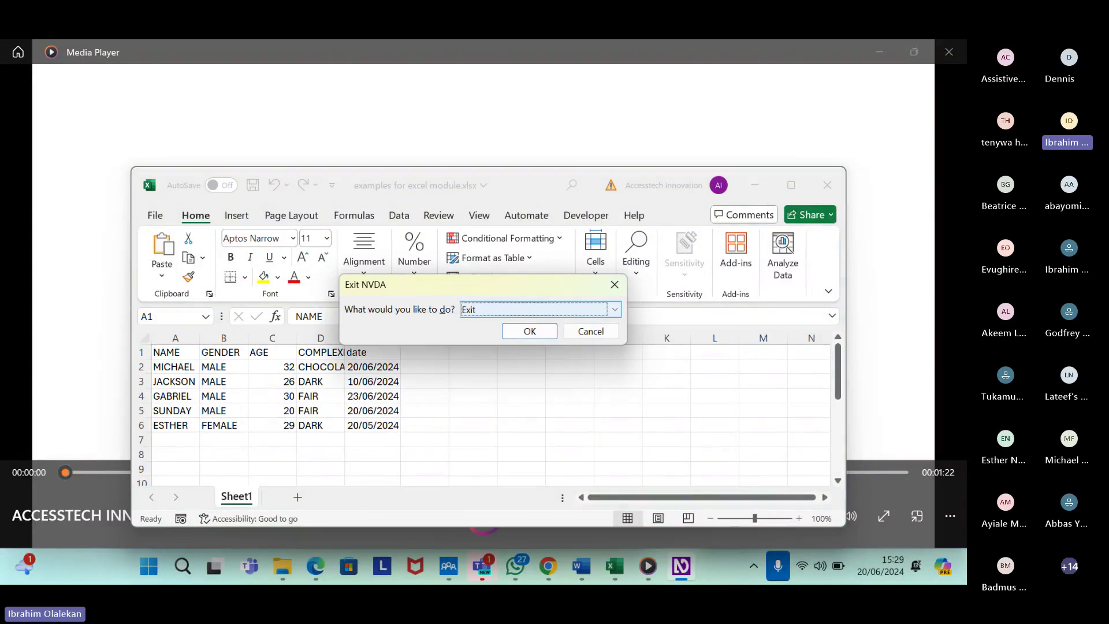
pyautogui.press('Return')
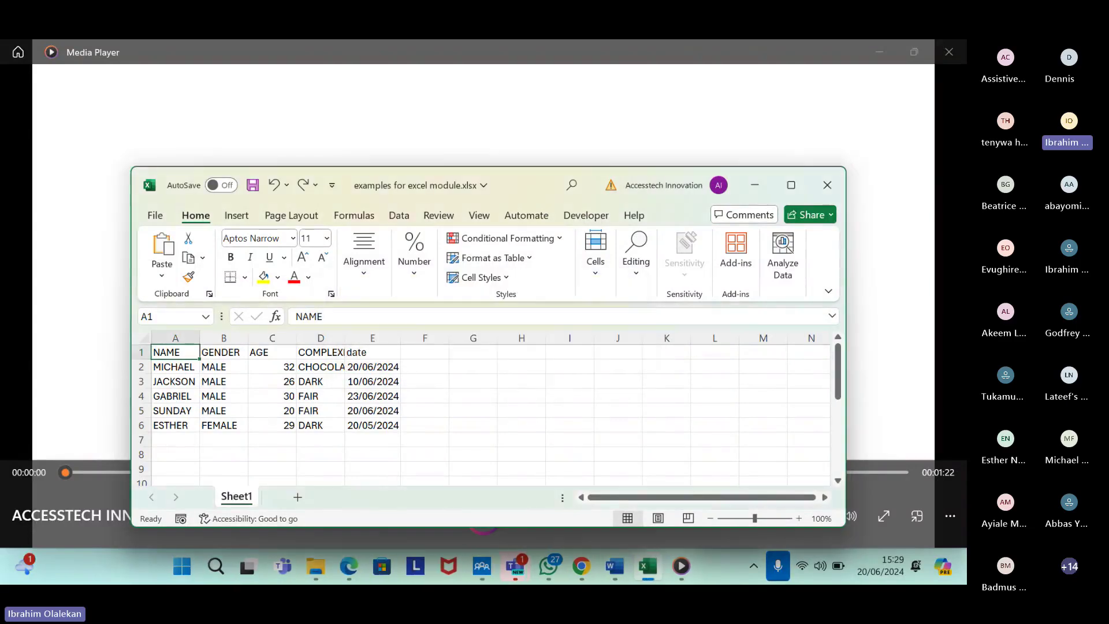
pyautogui.press('super')
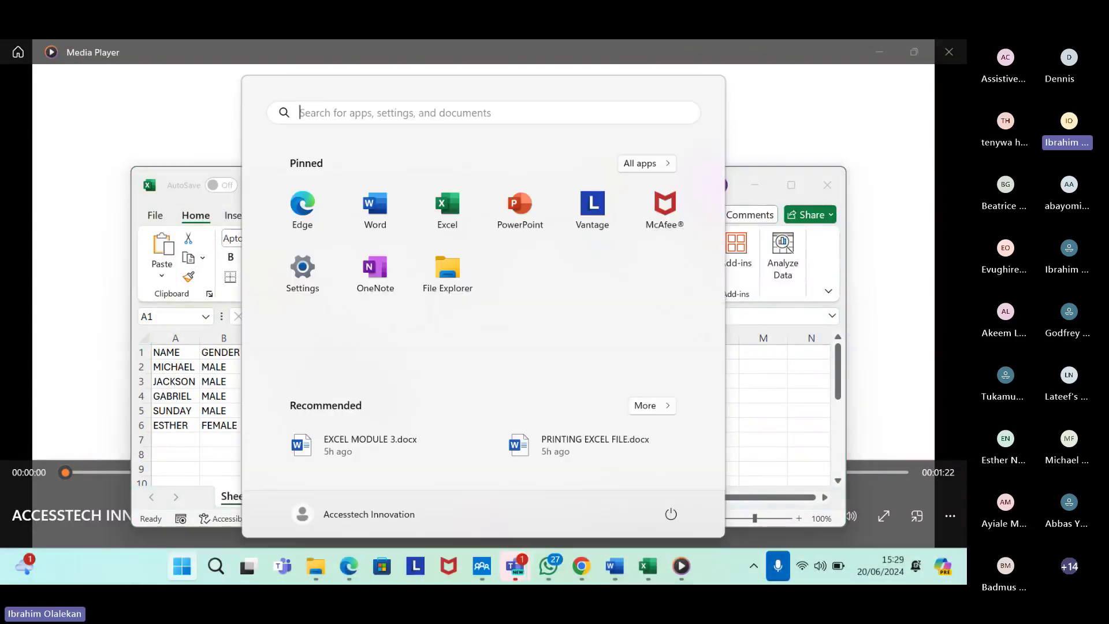
pyautogui.write('ja')
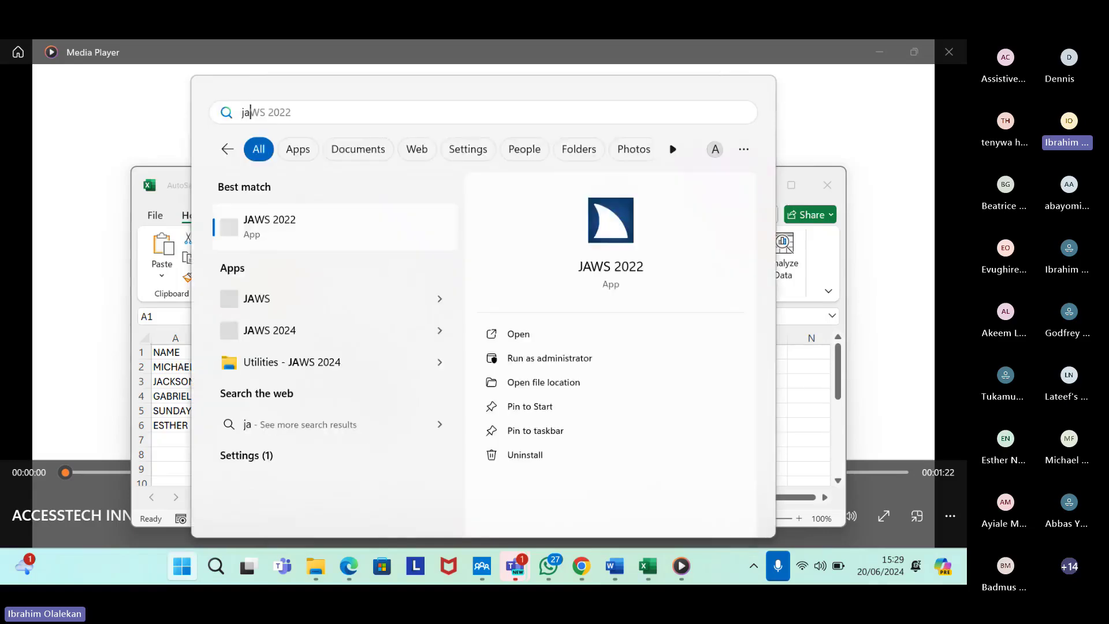
pyautogui.press('Escape')
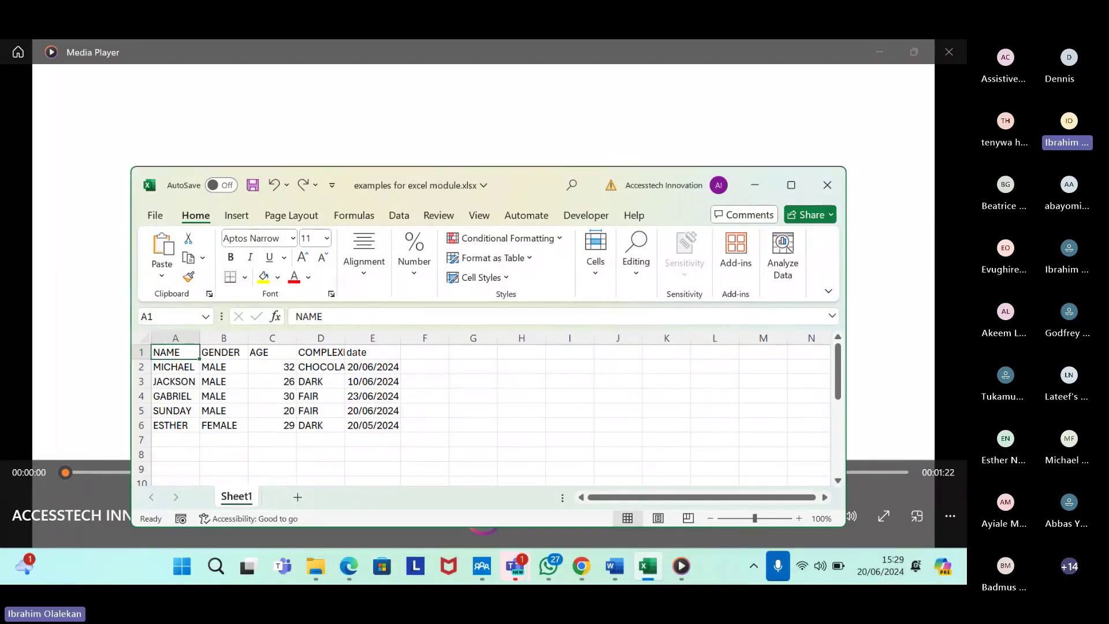
# Extend the selection from the NAME header in A1 to include GENDER in B1, and shrink it back to A1.
pyautogui.click(176, 366)
pyautogui.click(175, 353)
pyautogui.hotkey('shift', 'Right')
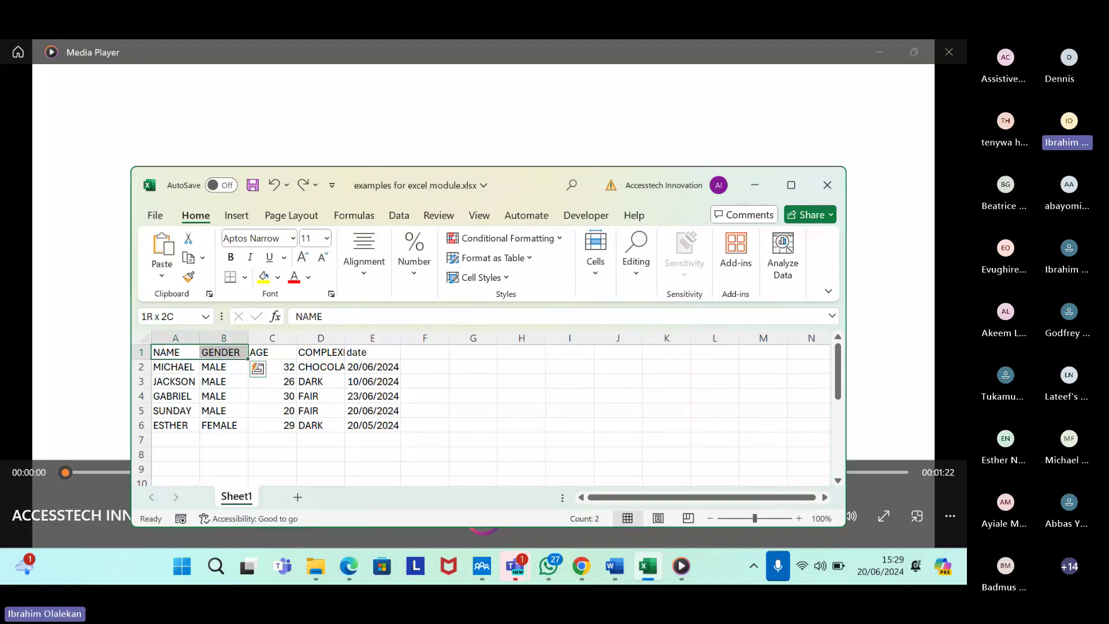
pyautogui.hotkey('shift', 'Left')
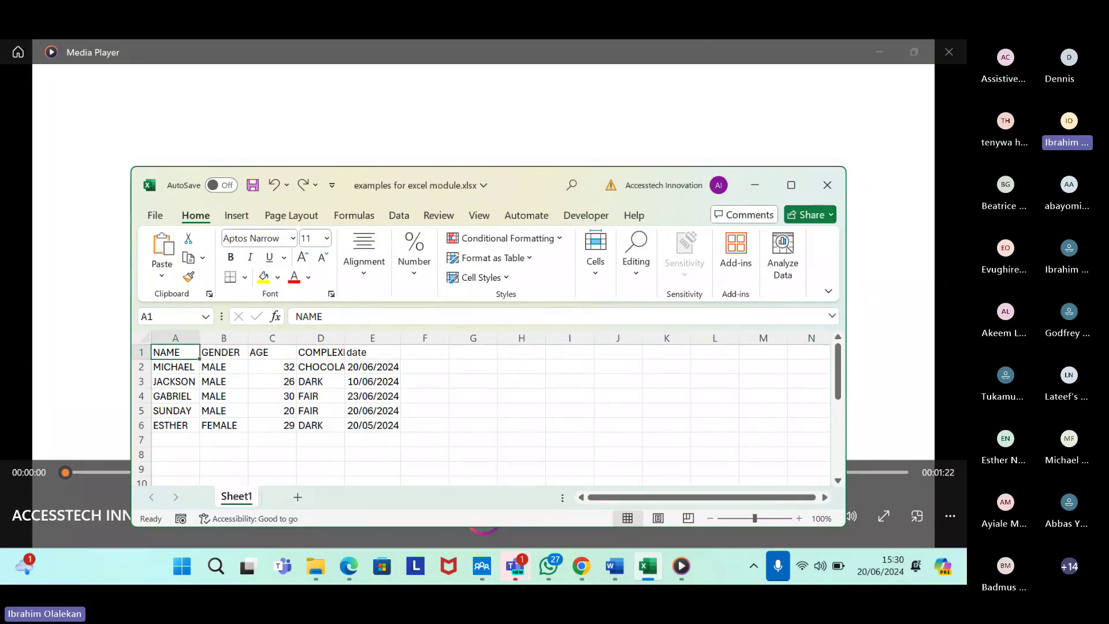
# Extend the selection from A1 across the header row to F1, one cell at a time, and return to A1.
pyautogui.press('Down')
pyautogui.press('Up')
pyautogui.hotkey('shift', 'Right')
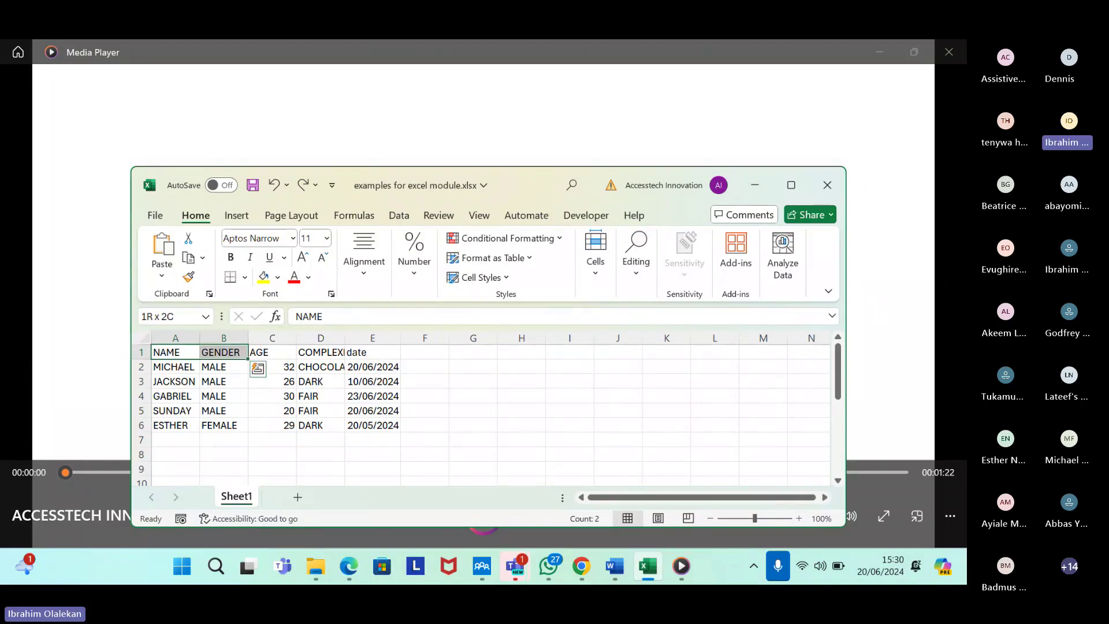
pyautogui.hotkey('shift', 'Right')
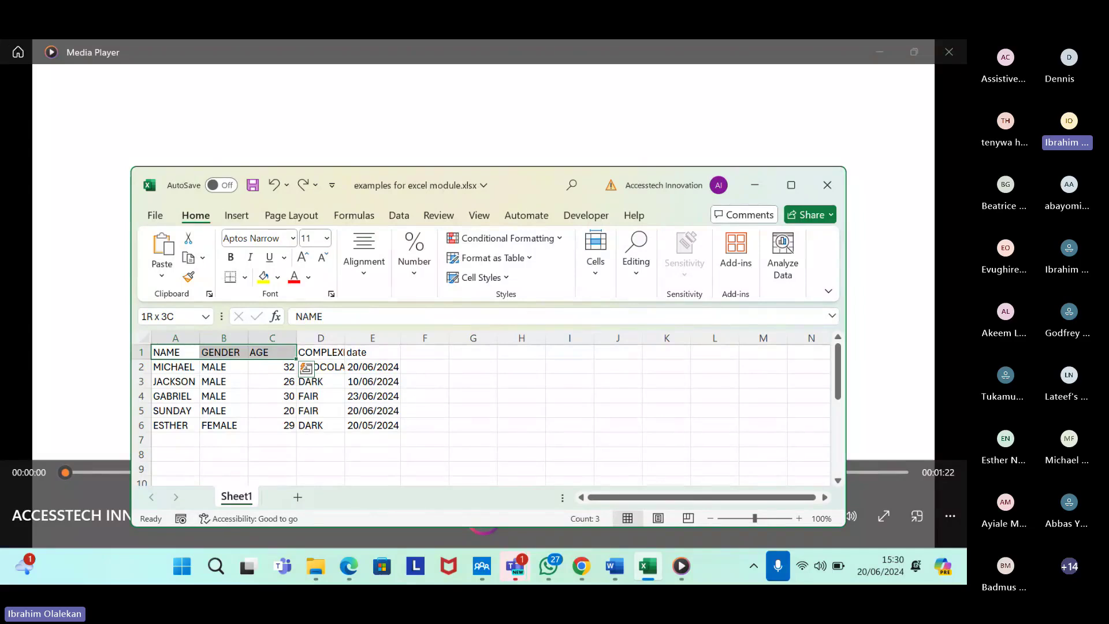
pyautogui.hotkey('shift', 'Right')
pyautogui.hotkey('shift', 'Right')
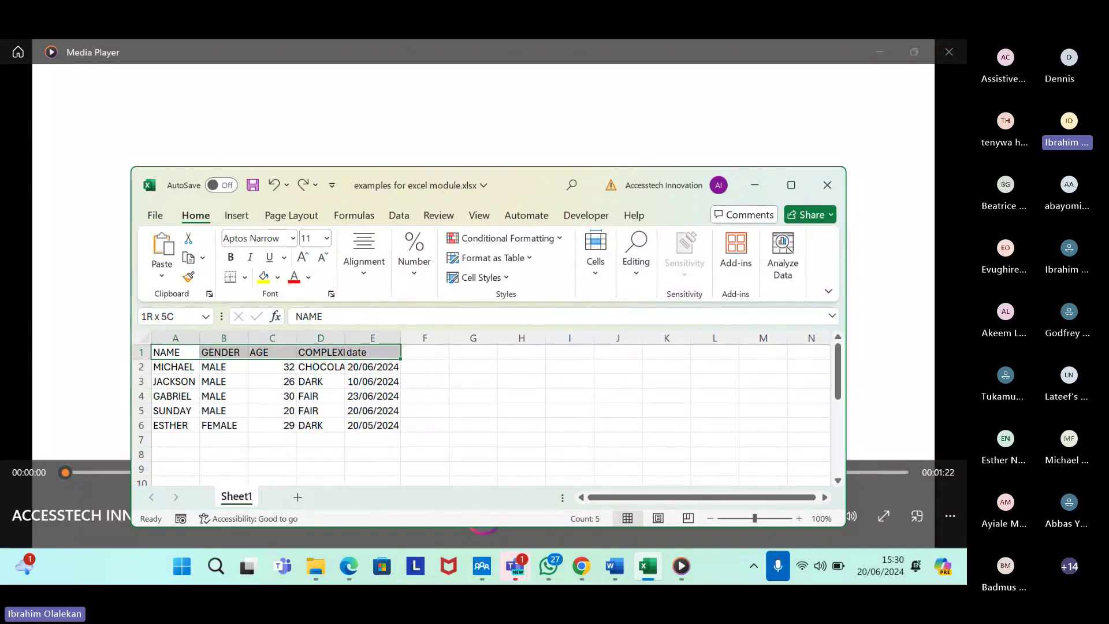
pyautogui.hotkey('shift', 'Right')
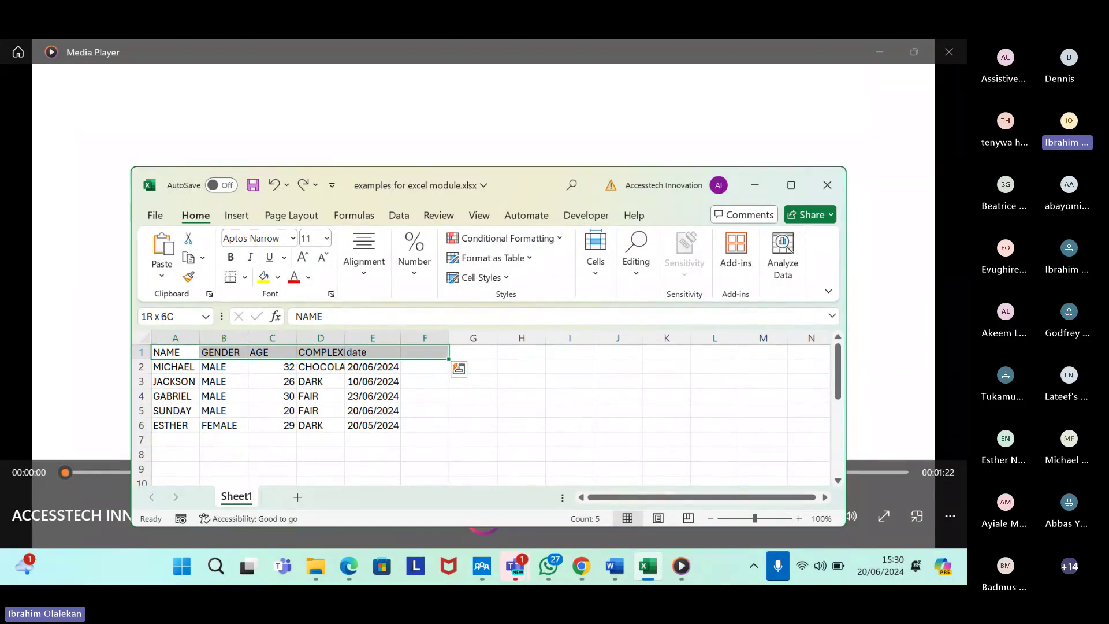
pyautogui.click(175, 353)
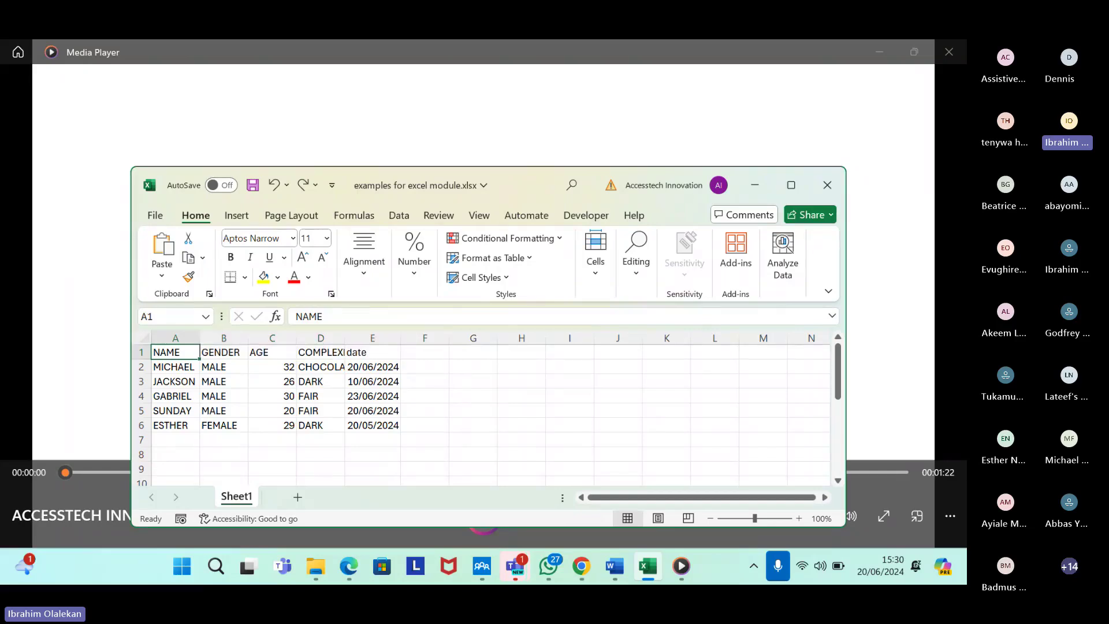
# Select the first two rows of the table, A1 to E2, and return to A1.
pyautogui.moveTo(175, 351); pyautogui.dragTo(374, 366)
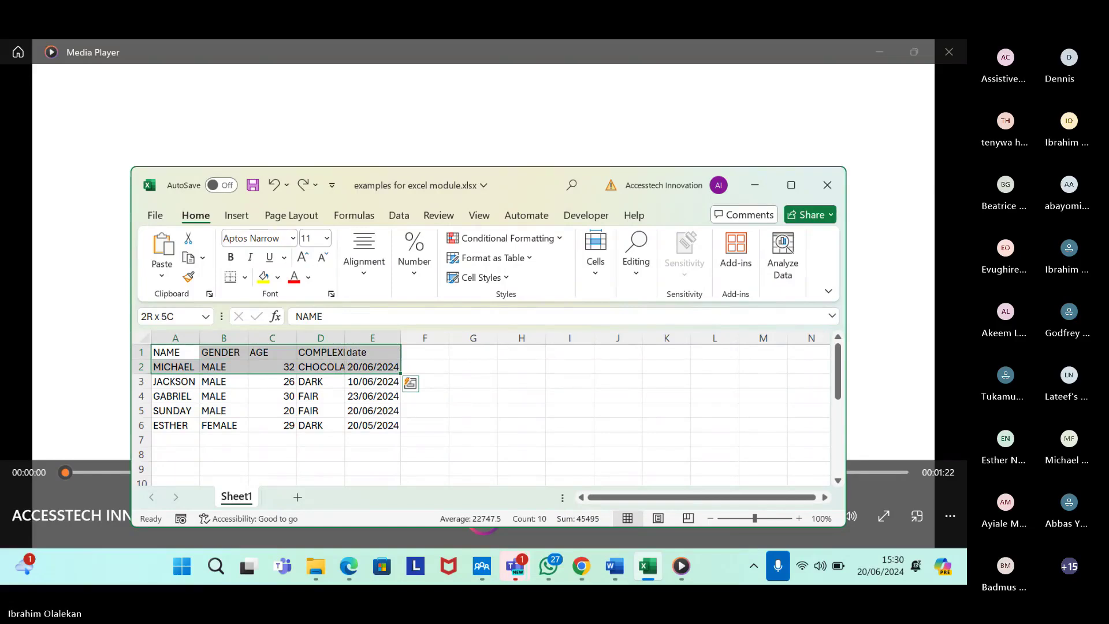
pyautogui.click(410, 383)
pyautogui.press('Escape')
pyautogui.click(175, 352)
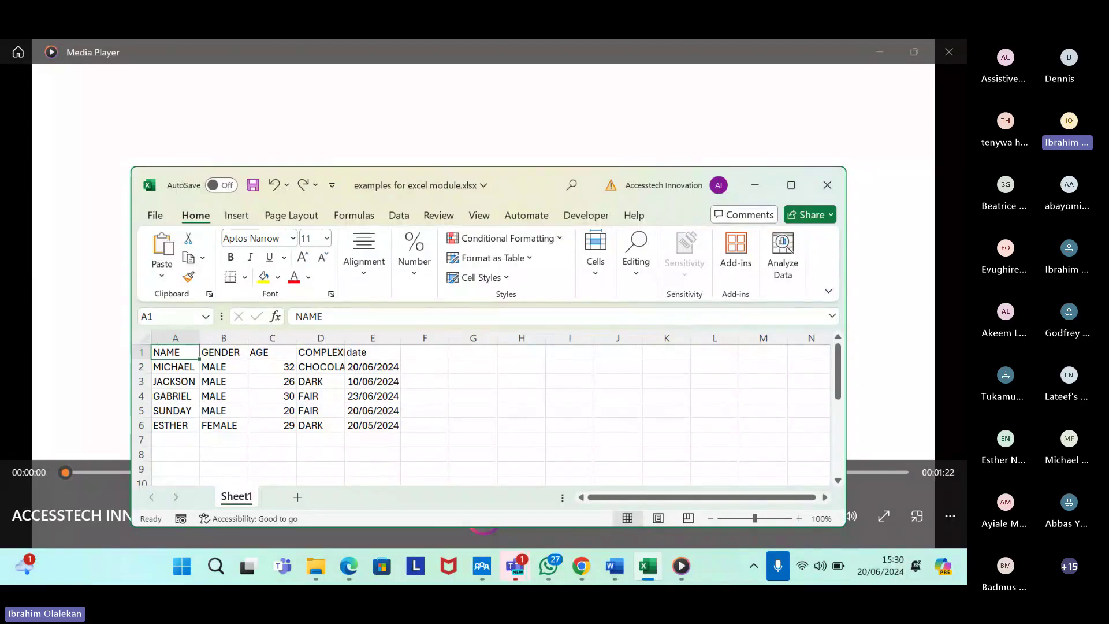
# Quit the JAWS screen reader and start NVDA again.
pyautogui.press('Insert+F4')
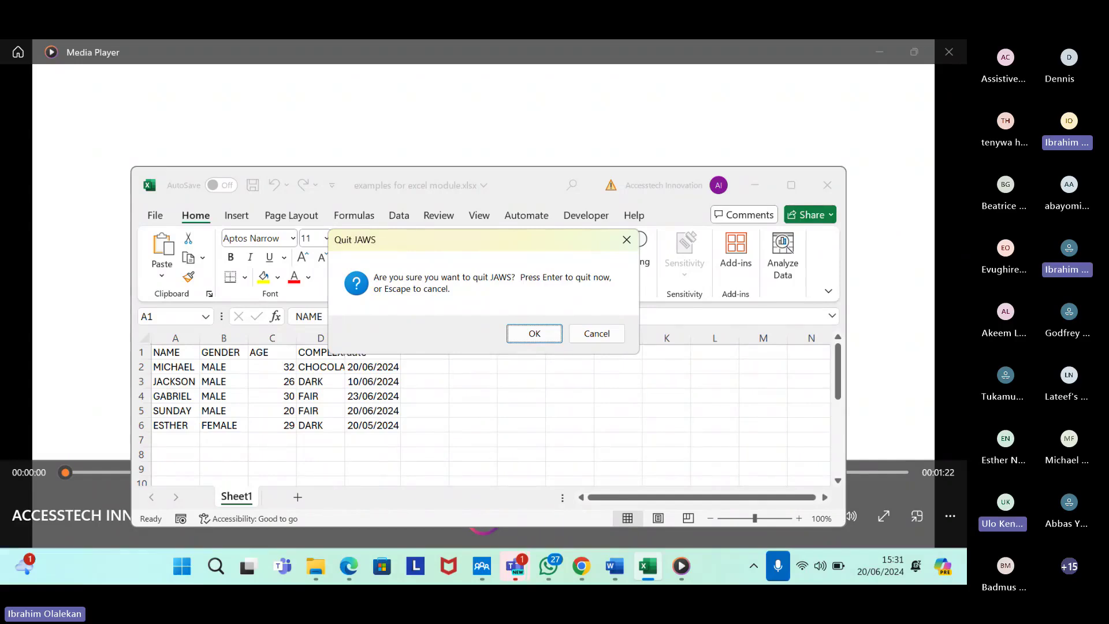
pyautogui.press('Return')
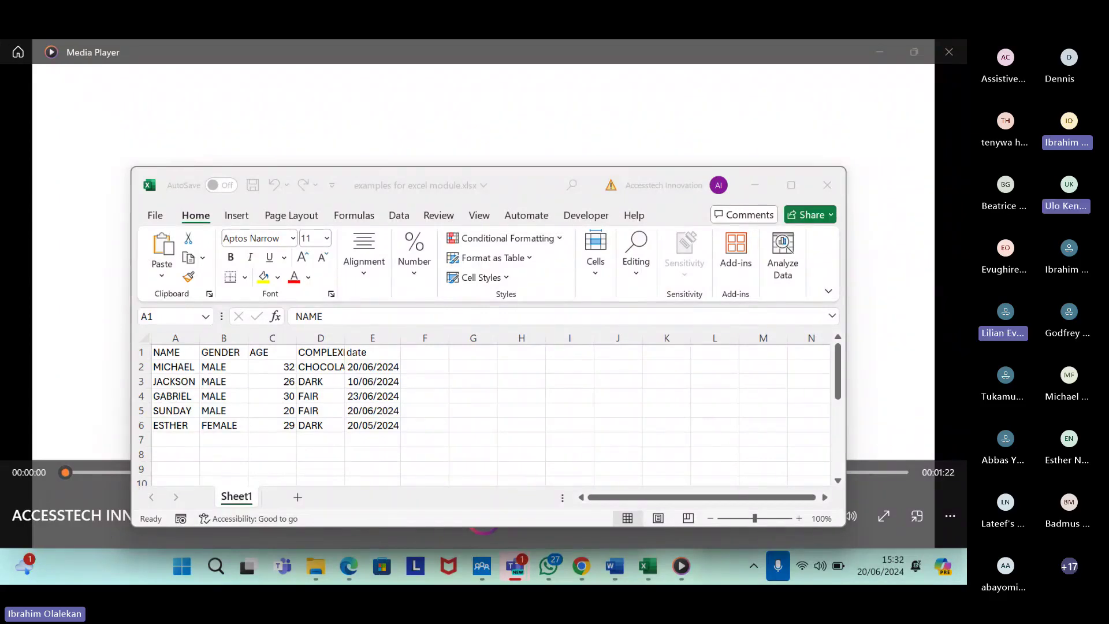
pyautogui.press('super')
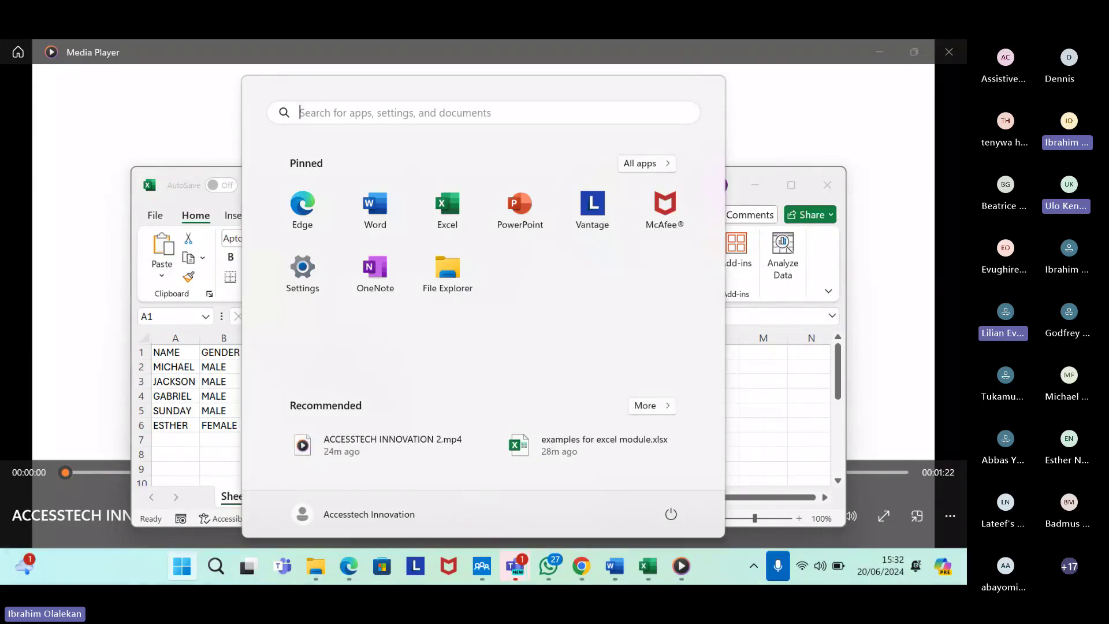
pyautogui.write('nvda')
pyautogui.press('Return')
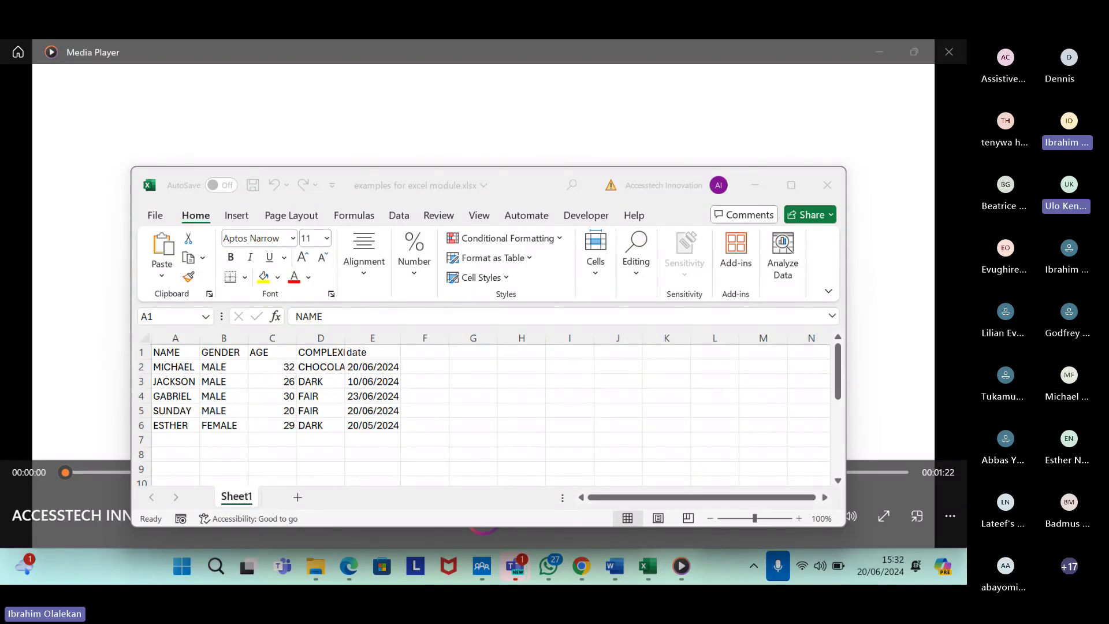
# Switch through the open windows back to the workbook examples for excel module.xlsx in Excel.
pyautogui.press('capslock')
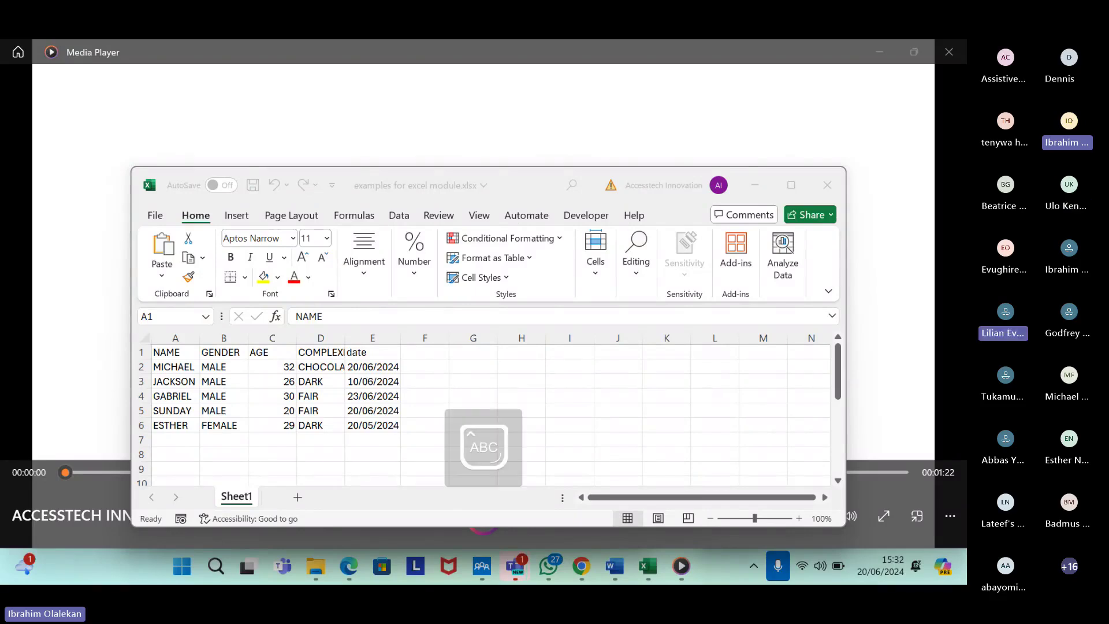
pyautogui.press('capslock')
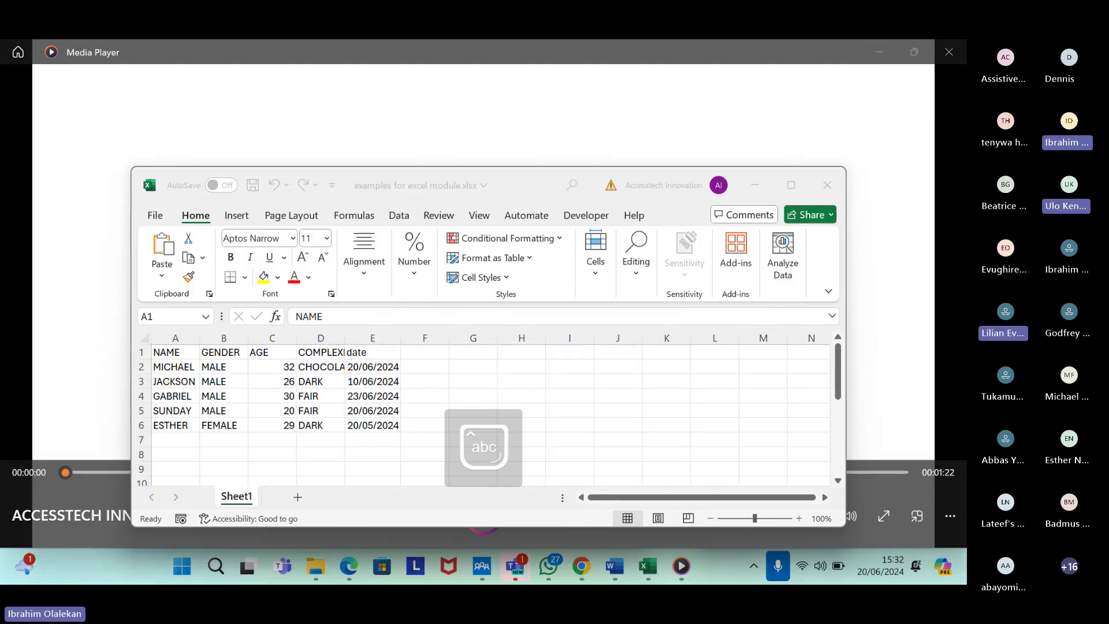
pyautogui.hotkey('alt', 'Tab')
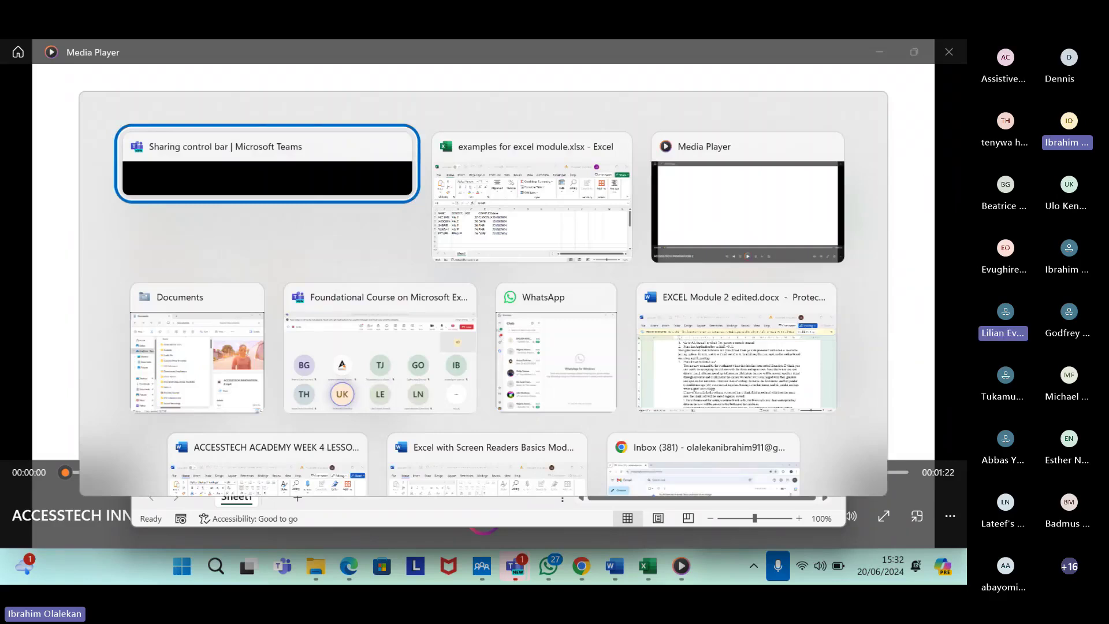
pyautogui.hotkey('alt', 'shift', 'Tab')
pyautogui.hotkey('alt', 'shift', 'Tab')
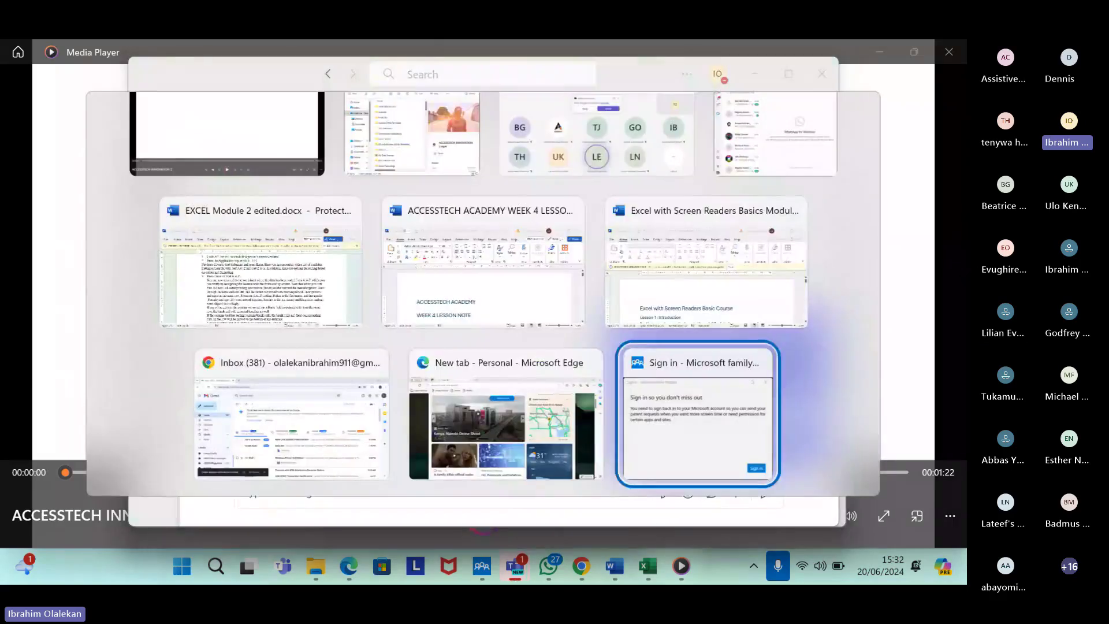
pyautogui.hotkey('alt', 'Tab')
pyautogui.hotkey('alt', 'Tab')
pyautogui.hotkey('alt', 'Tab')
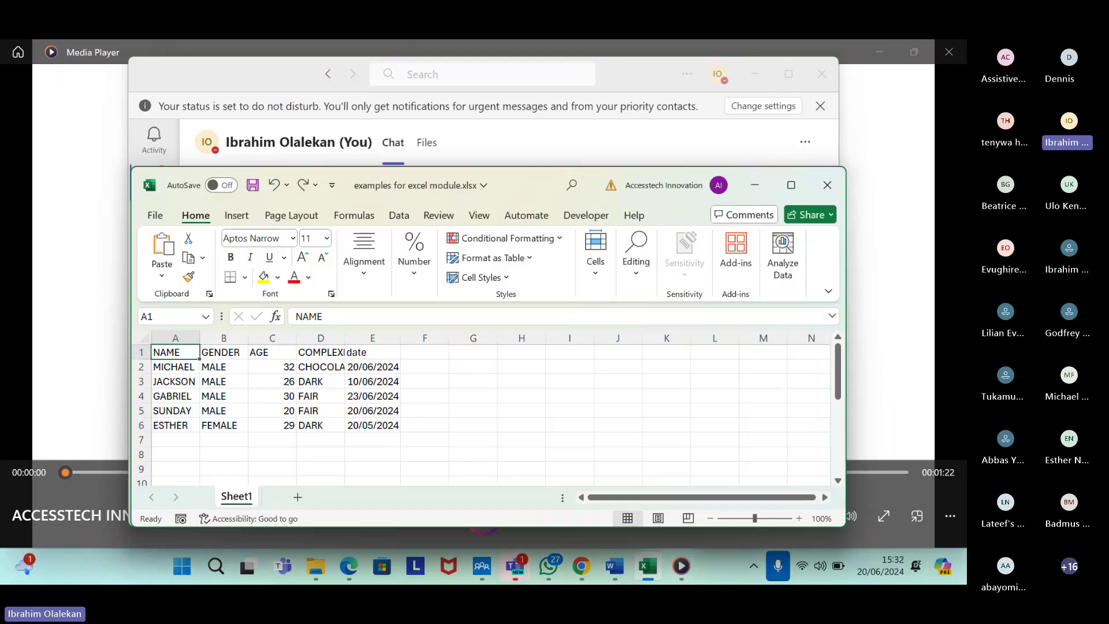
# Move from A1 along the header row to AGE in C1, and down to the first age value in C2.
pyautogui.click(176, 367)
pyautogui.click(175, 352)
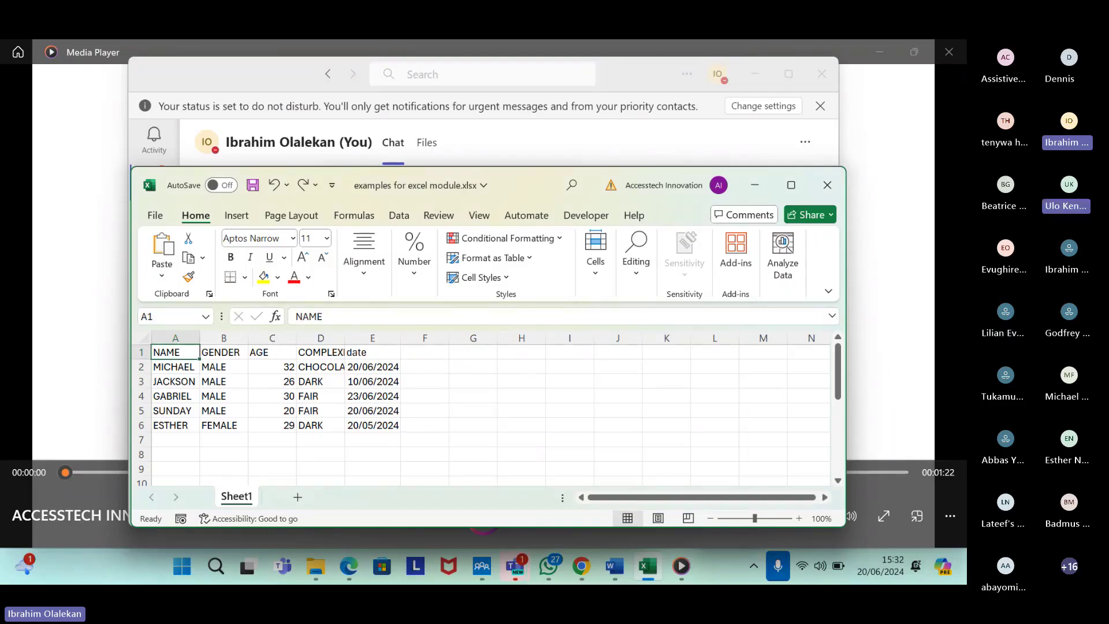
pyautogui.click(224, 352)
pyautogui.click(273, 352)
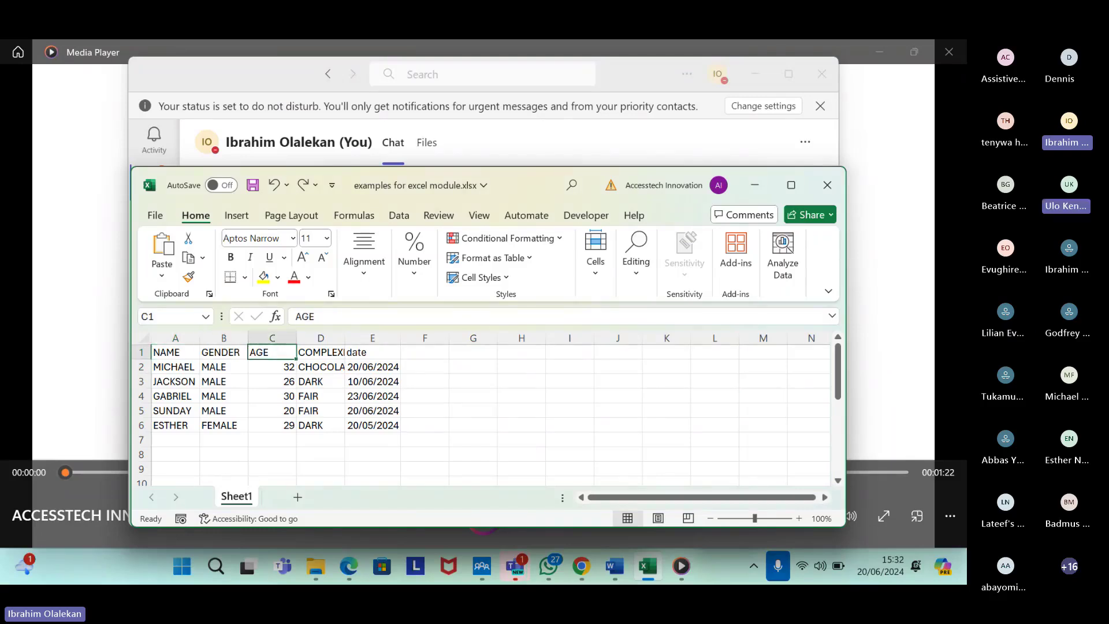
pyautogui.click(273, 367)
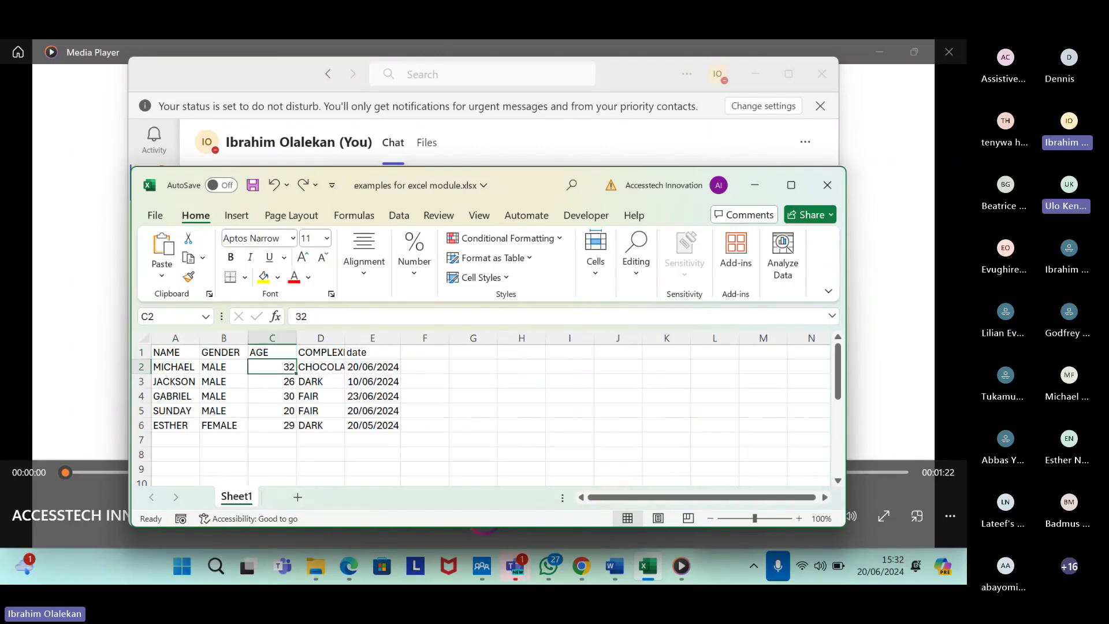
pyautogui.click(272, 353)
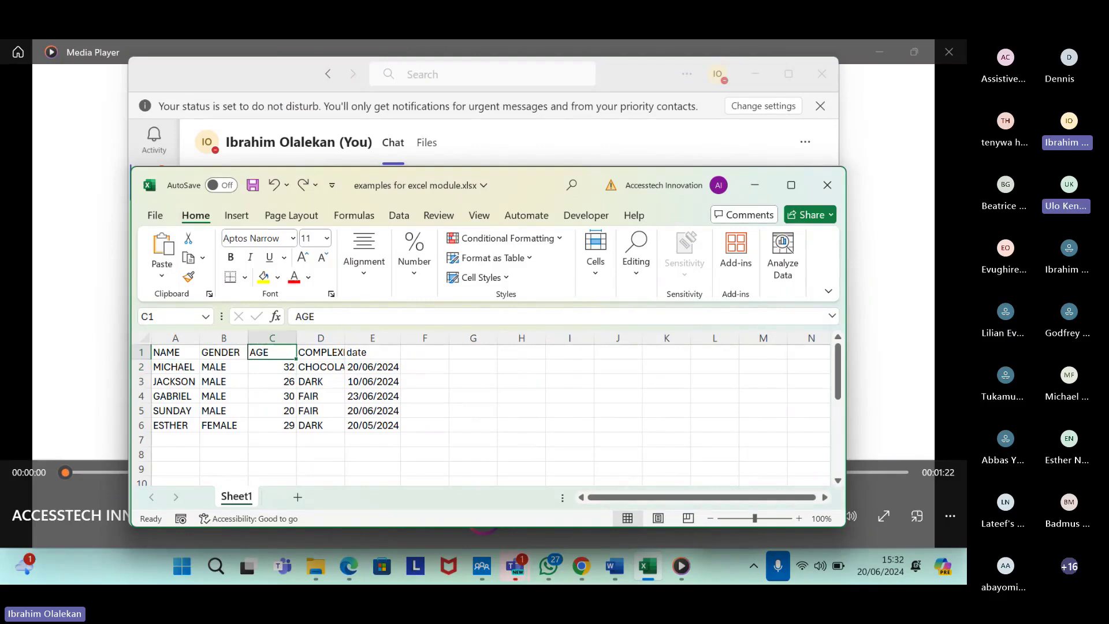
pyautogui.click(272, 367)
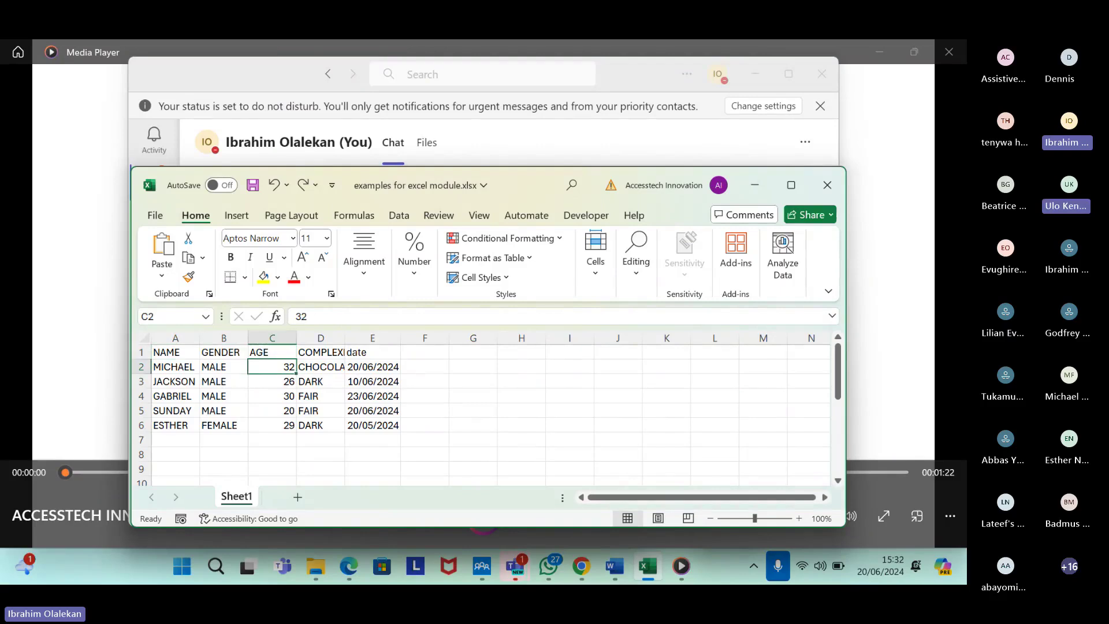
# Move one cell at a time from C2 along row 2 to H2, and down to H3.
pyautogui.press('capslock')
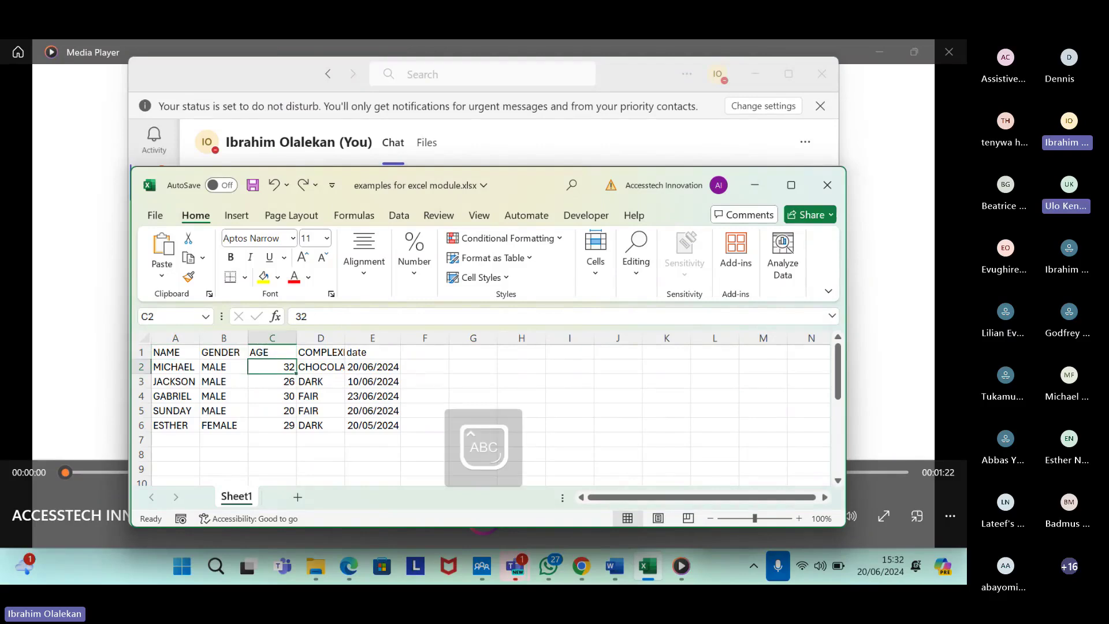
pyautogui.press('capslock')
pyautogui.press('Right')
pyautogui.press('Right')
pyautogui.press('Right')
pyautogui.press('Right')
pyautogui.press('Right')
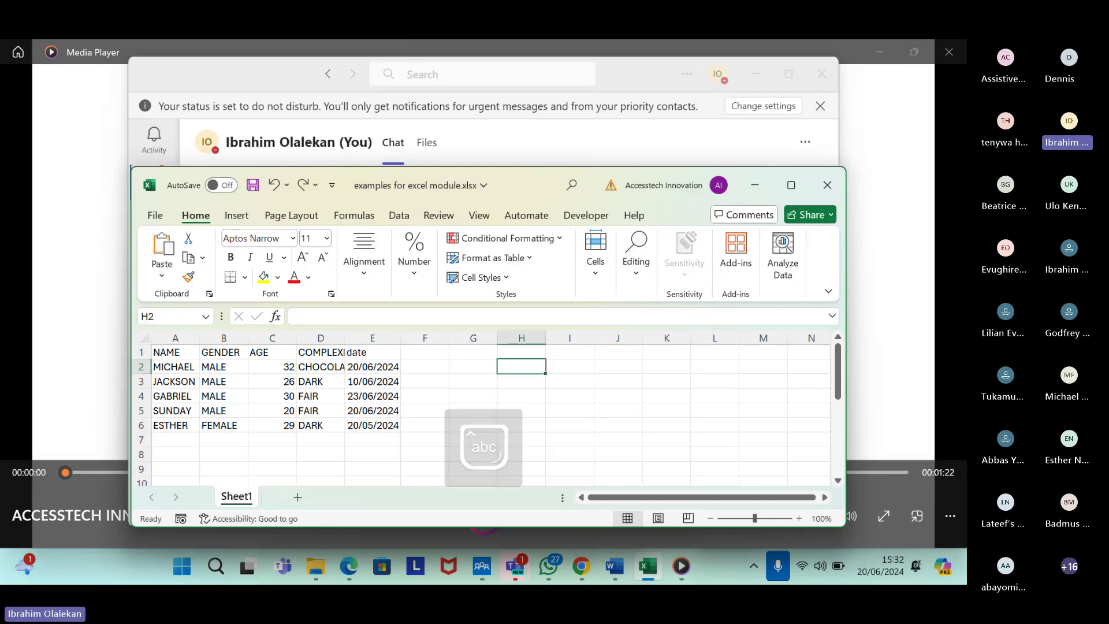
pyautogui.press('Down')
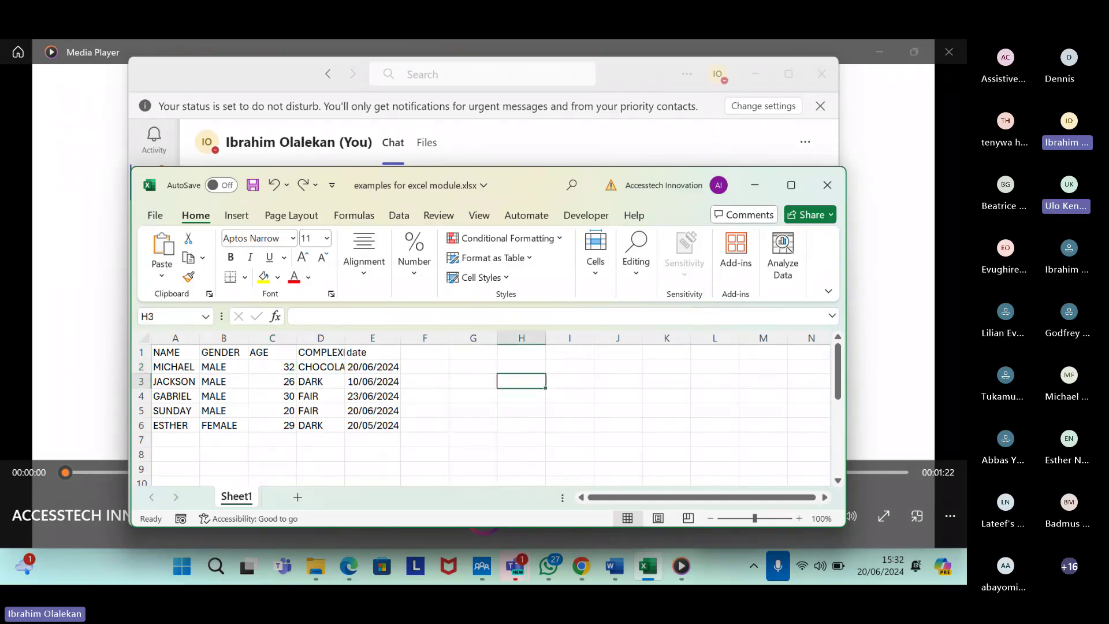
# Stay in the workbook window, move up from H3 to H1, and return along row 1 to the NAME header in A1.
pyautogui.hotkey('alt', 'Tab')
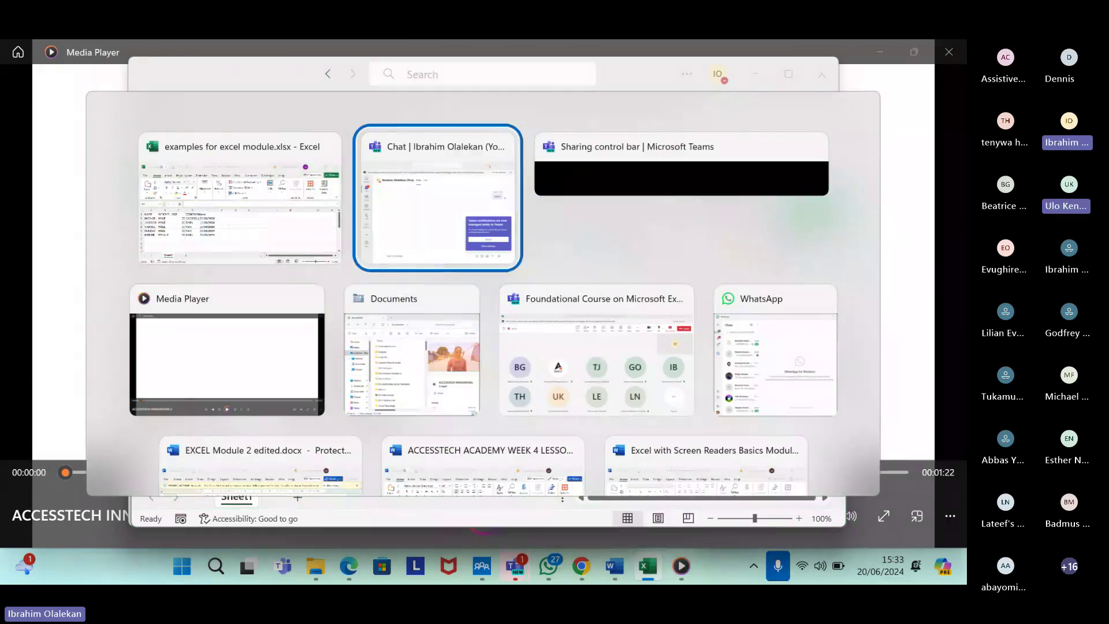
pyautogui.hotkey('alt', 'shift', 'Tab')
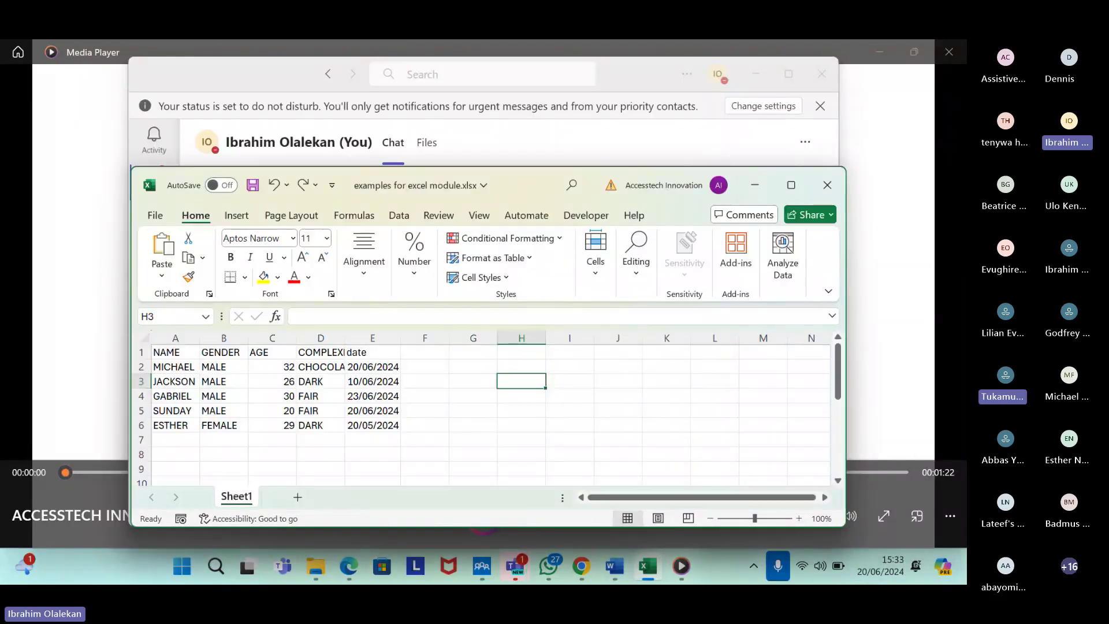
pyautogui.click(521, 396)
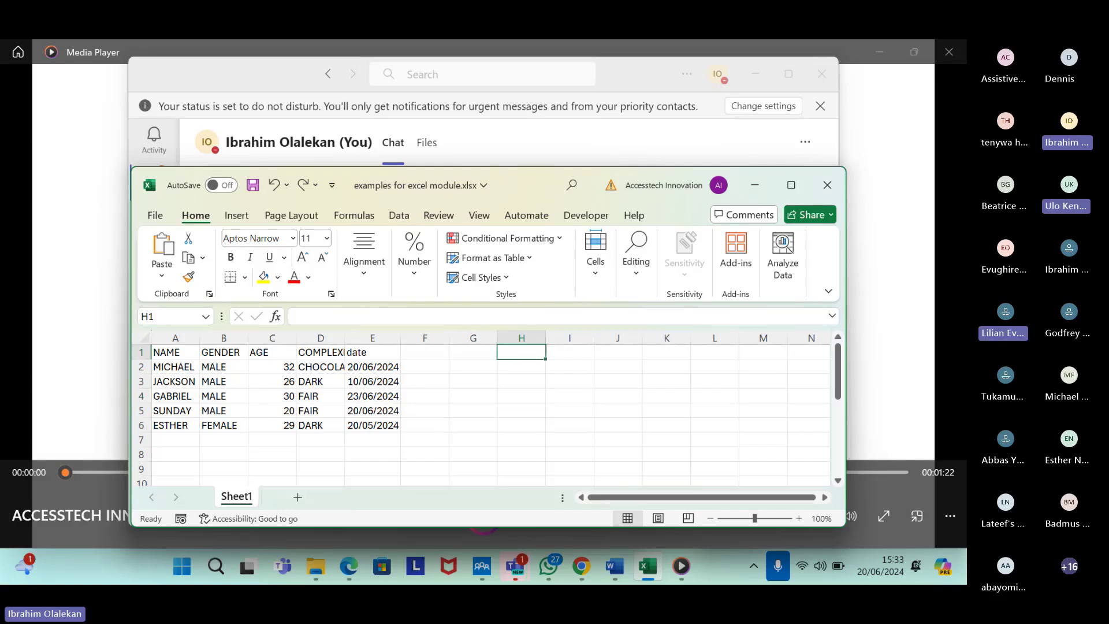
pyautogui.click(373, 351)
pyautogui.click(175, 352)
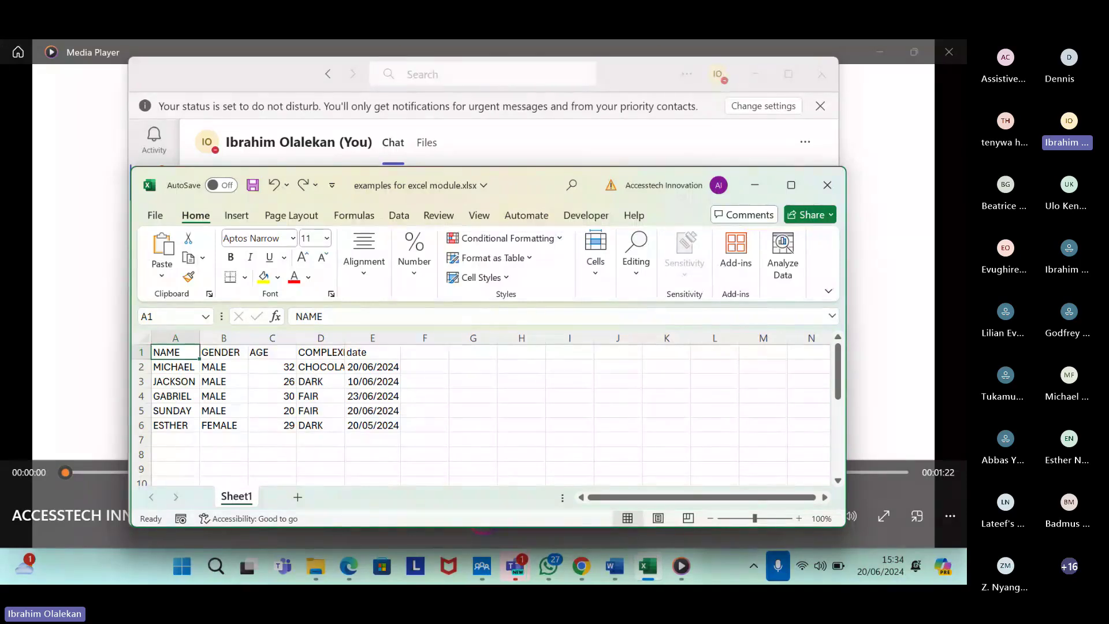
# Select the NAME column A1:A6 one cell at a time, then in a single jump to its last entry, returning to A1 after each selection.
pyautogui.hotkey('shift', 'Down')
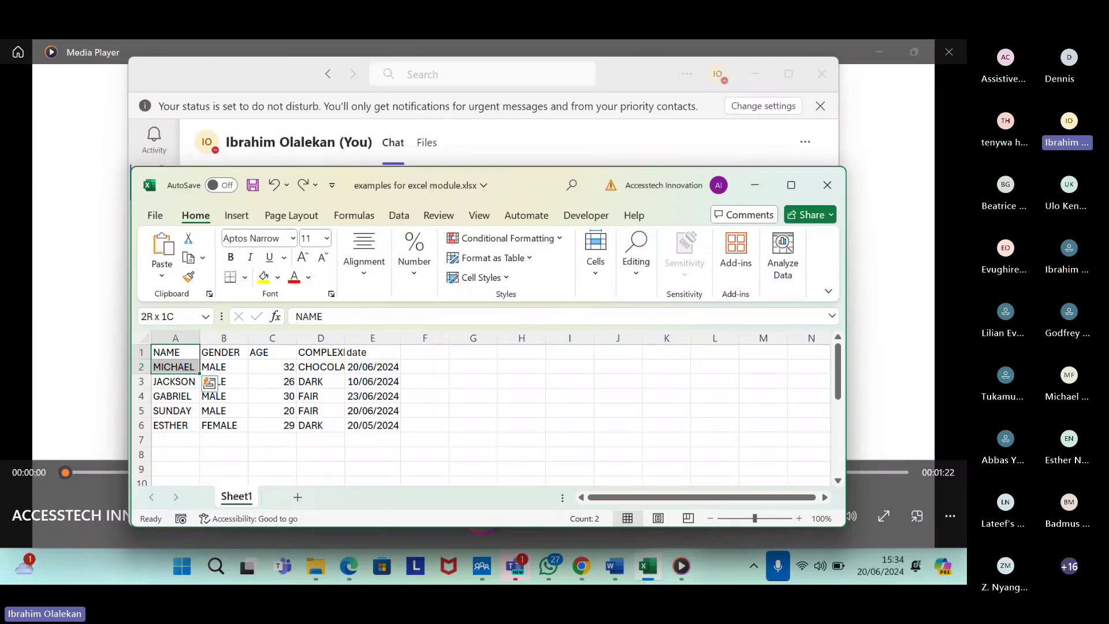
pyautogui.hotkey('shift', 'Down')
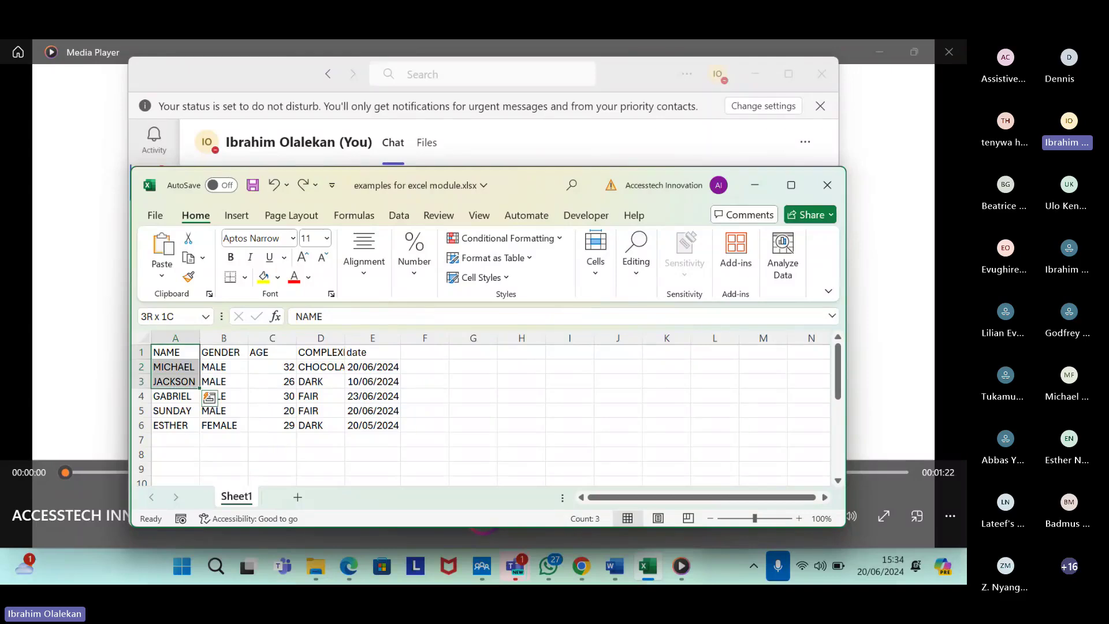
pyautogui.hotkey('shift', 'Down')
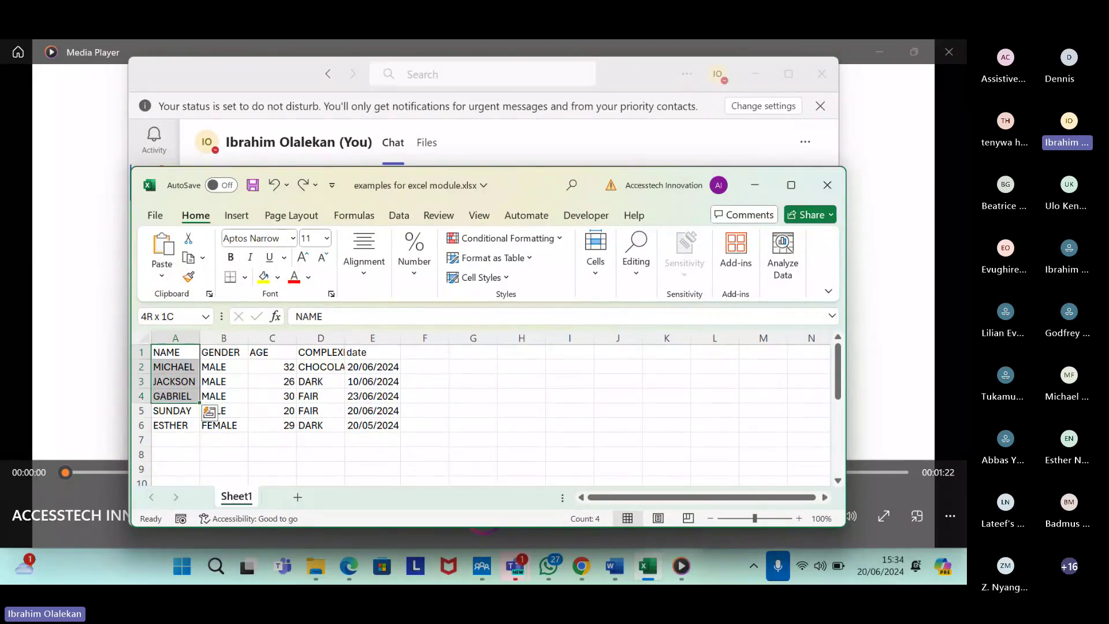
pyautogui.hotkey('shift', 'Down')
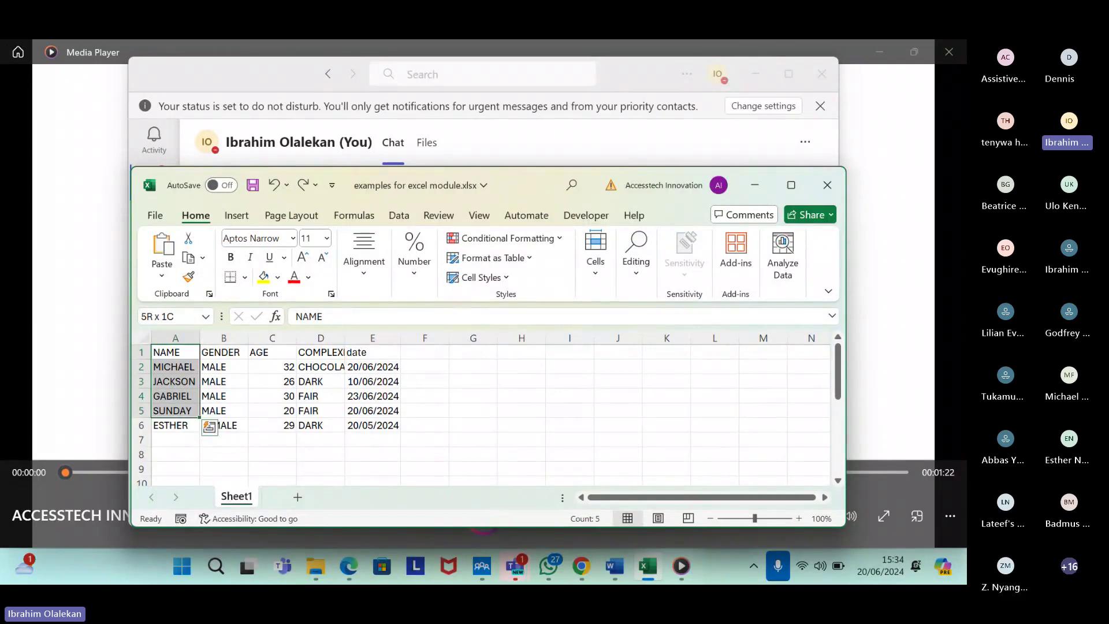
pyautogui.hotkey('shift', 'Down')
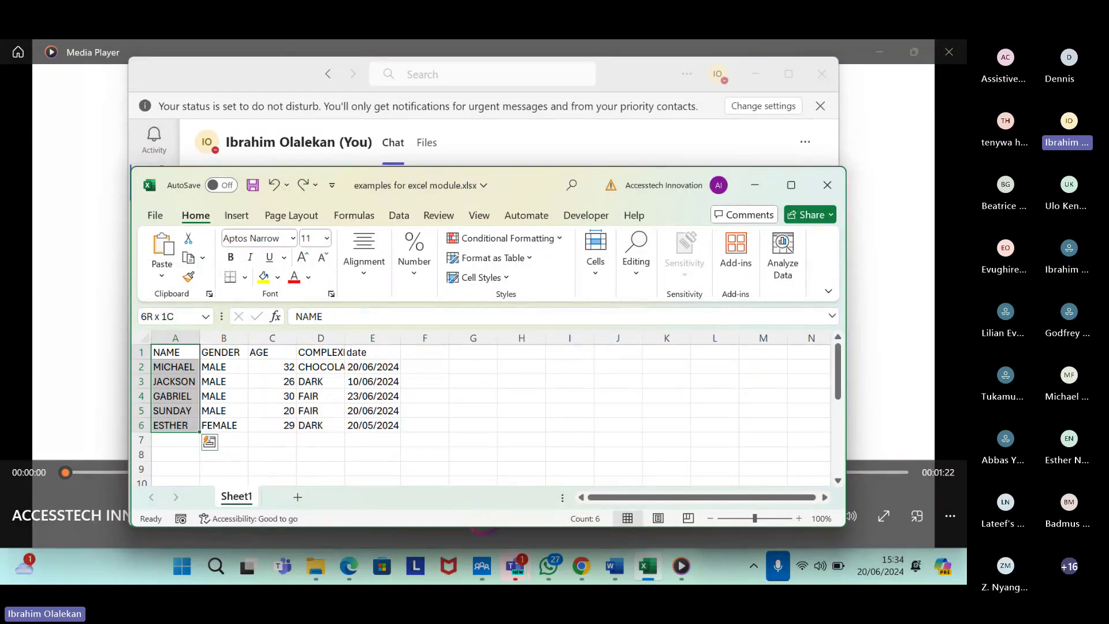
pyautogui.click(175, 352)
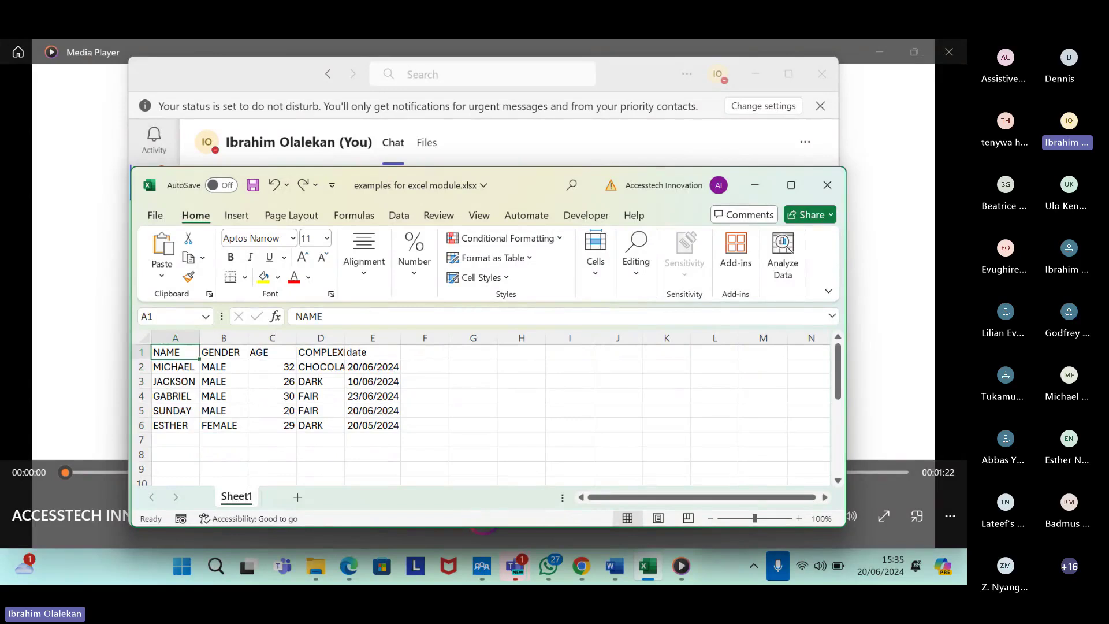
pyautogui.hotkey('ctrl', 'shift', 'Down')
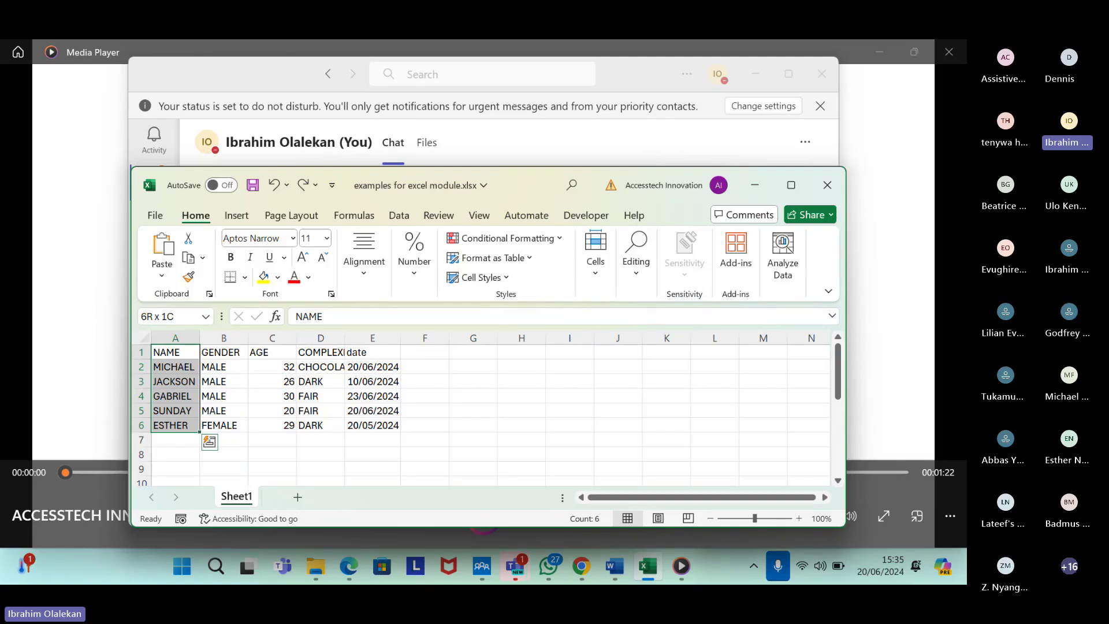
pyautogui.click(175, 352)
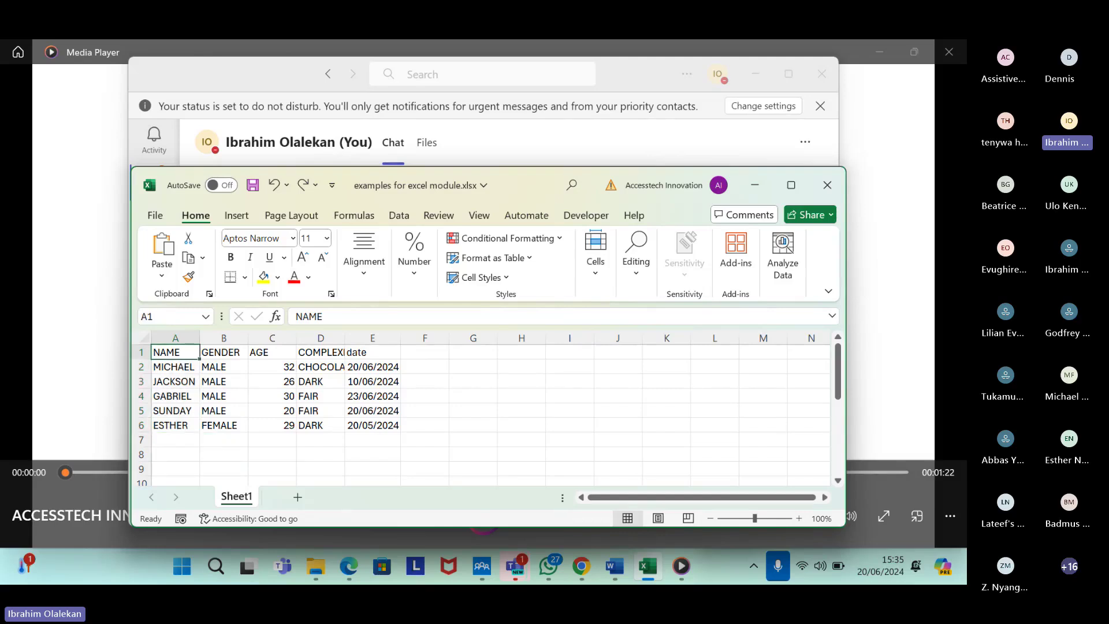
# Select A1:A3 and return to A1, then select the header row A1:E1 in a single jump and return to A1.
pyautogui.moveTo(175, 353); pyautogui.dragTo(173, 381)
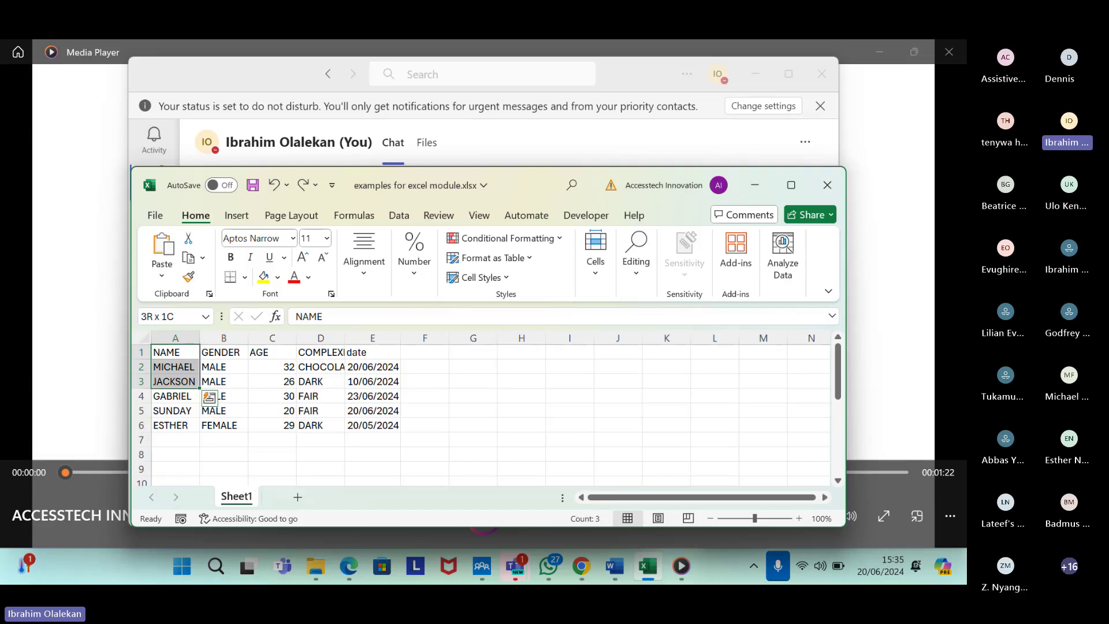
pyautogui.click(208, 397)
pyautogui.press('Escape')
pyautogui.click(175, 351)
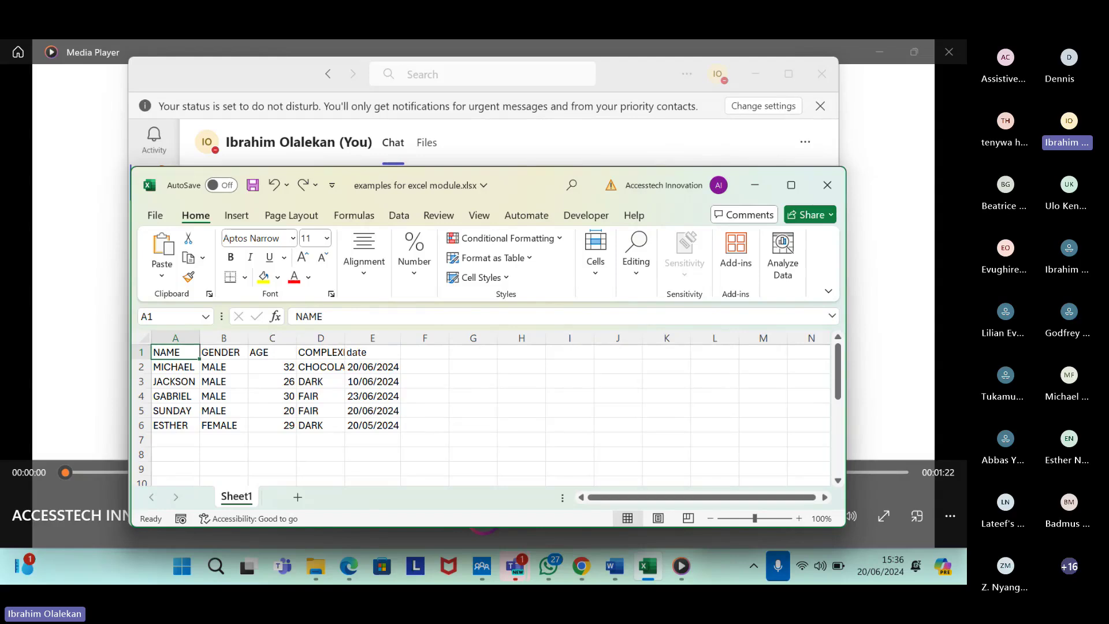
pyautogui.hotkey('ctrl', 'shift', 'Right')
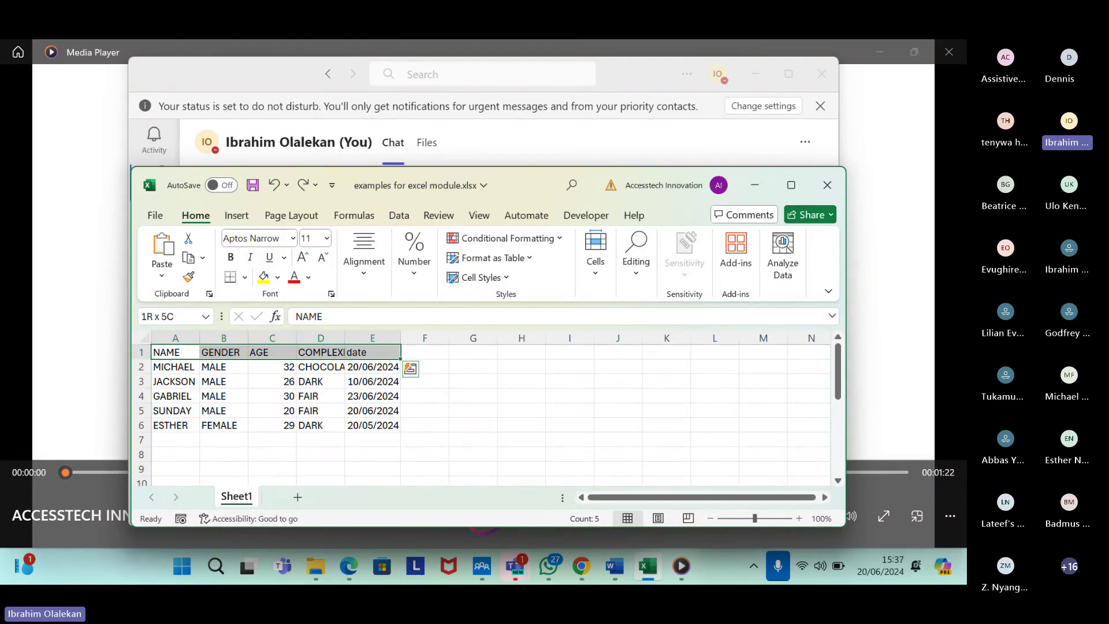
pyautogui.click(175, 352)
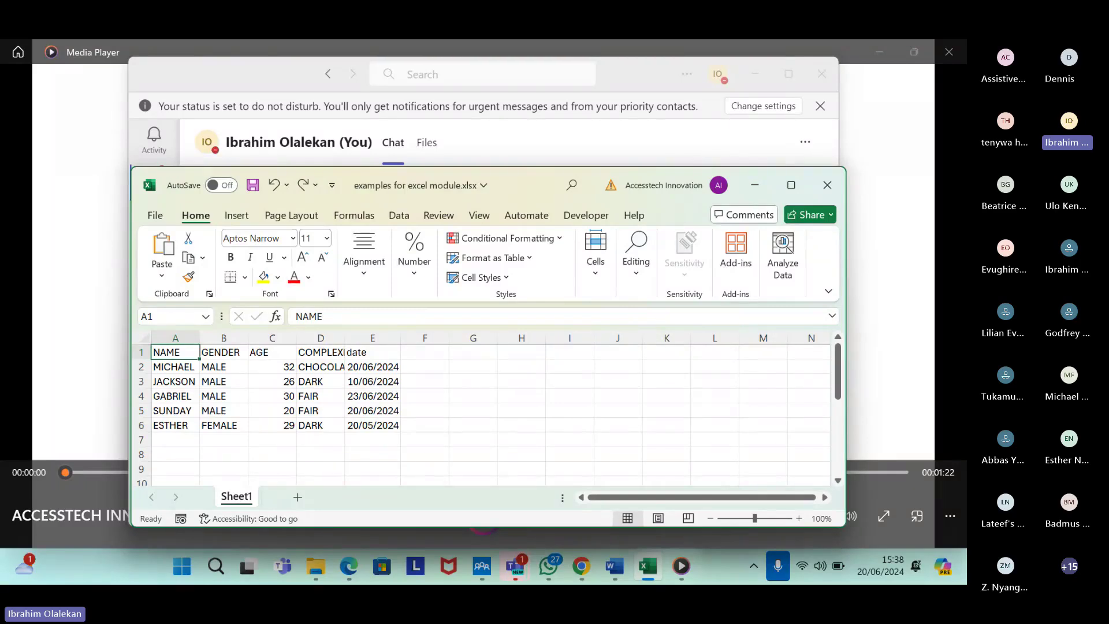
# Select A1:B1, extend the selection one row at a time to A1:B6, and return to A1.
pyautogui.hotkey('shift', 'Right')
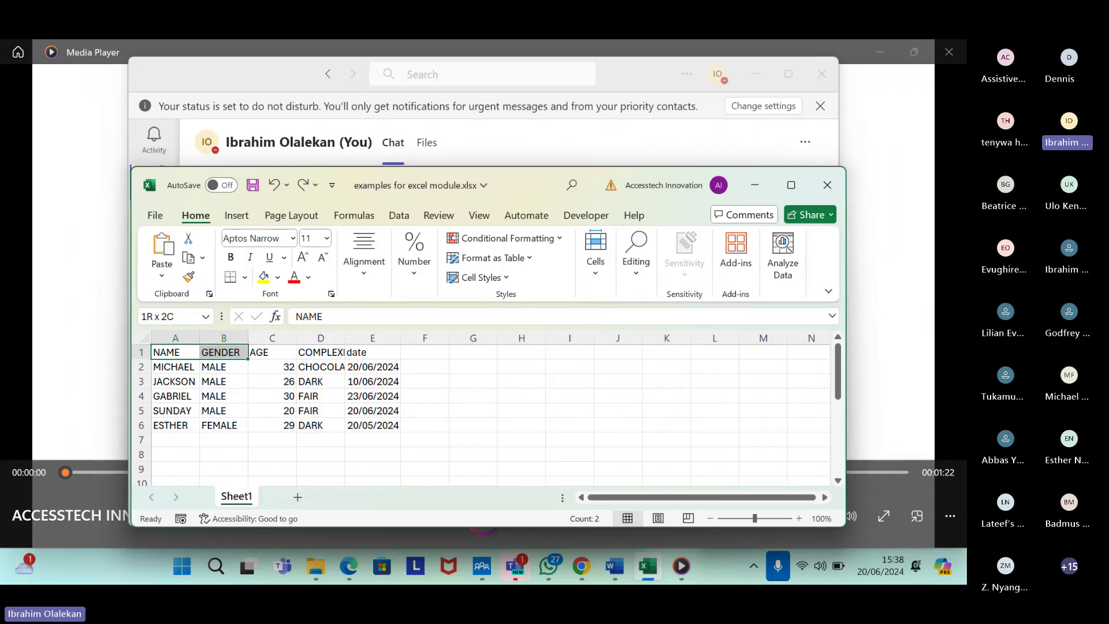
pyautogui.hotkey('shift', 'Down')
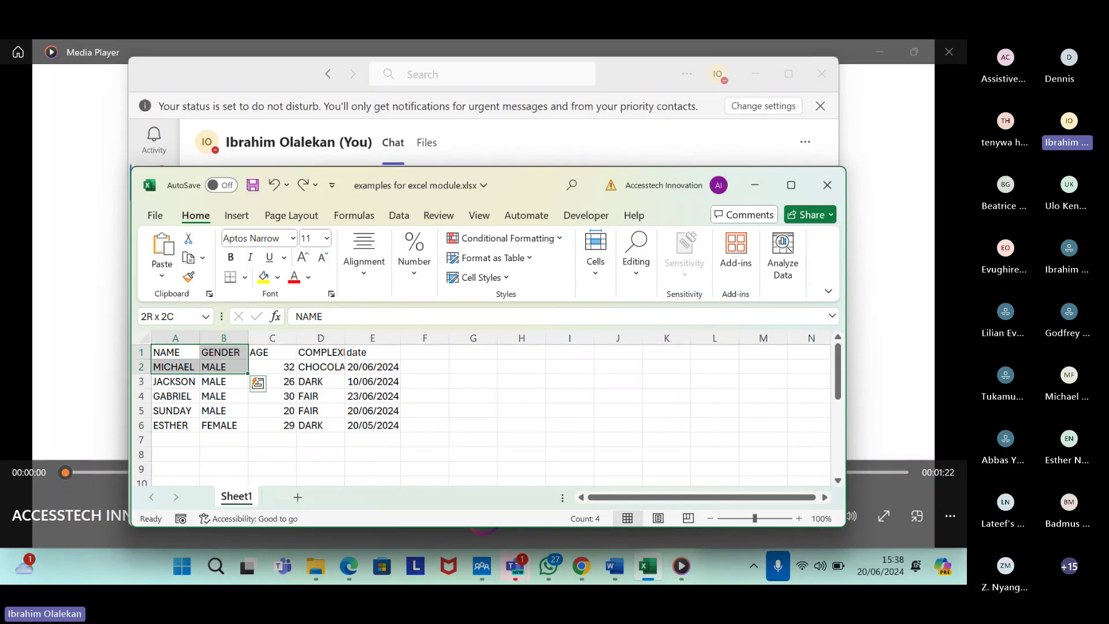
pyautogui.hotkey('shift', 'Down')
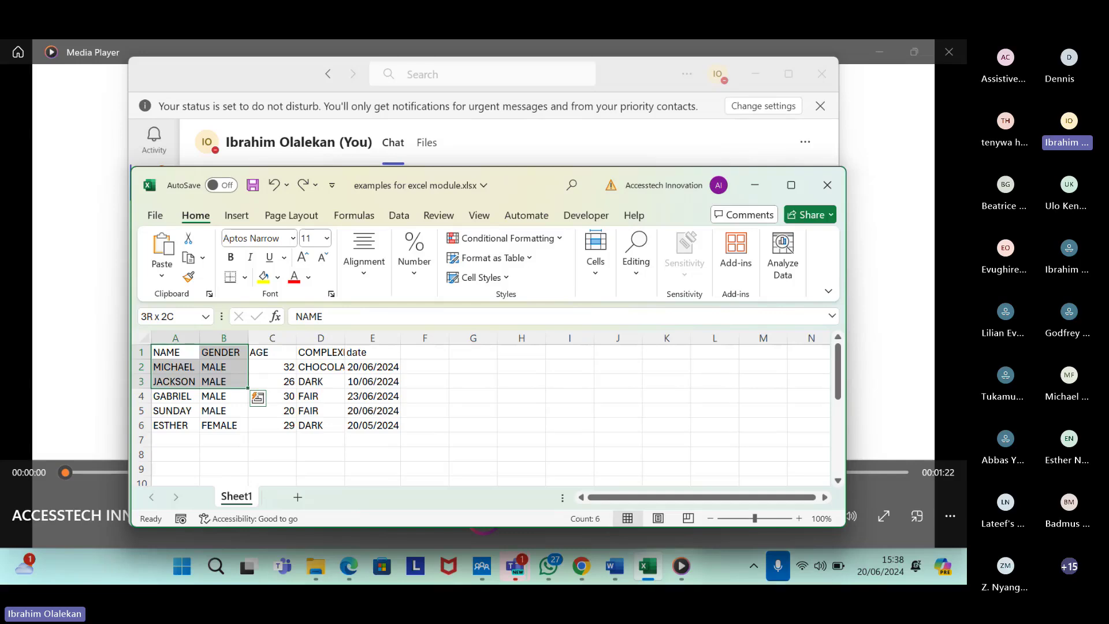
pyautogui.hotkey('shift', 'Down')
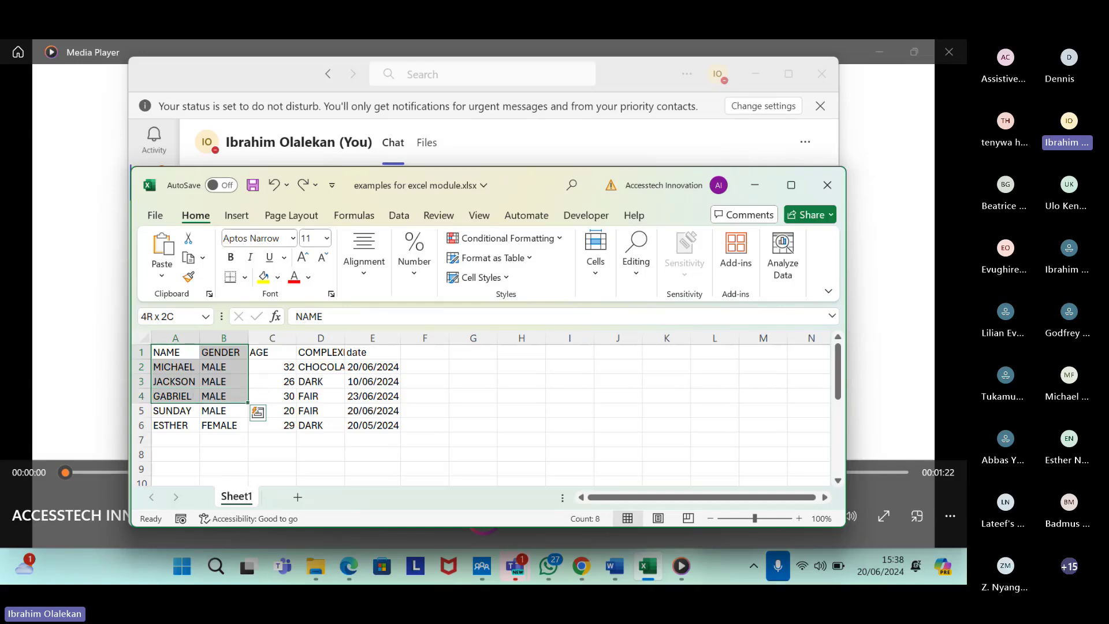
pyautogui.hotkey('shift', 'Down')
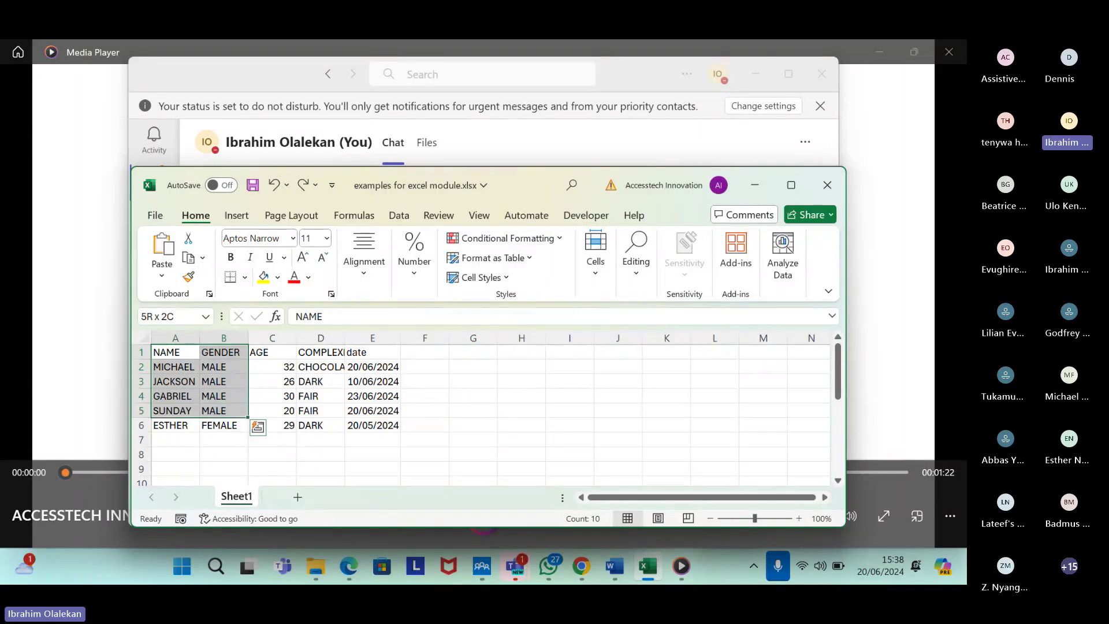
pyautogui.hotkey('shift', 'Down')
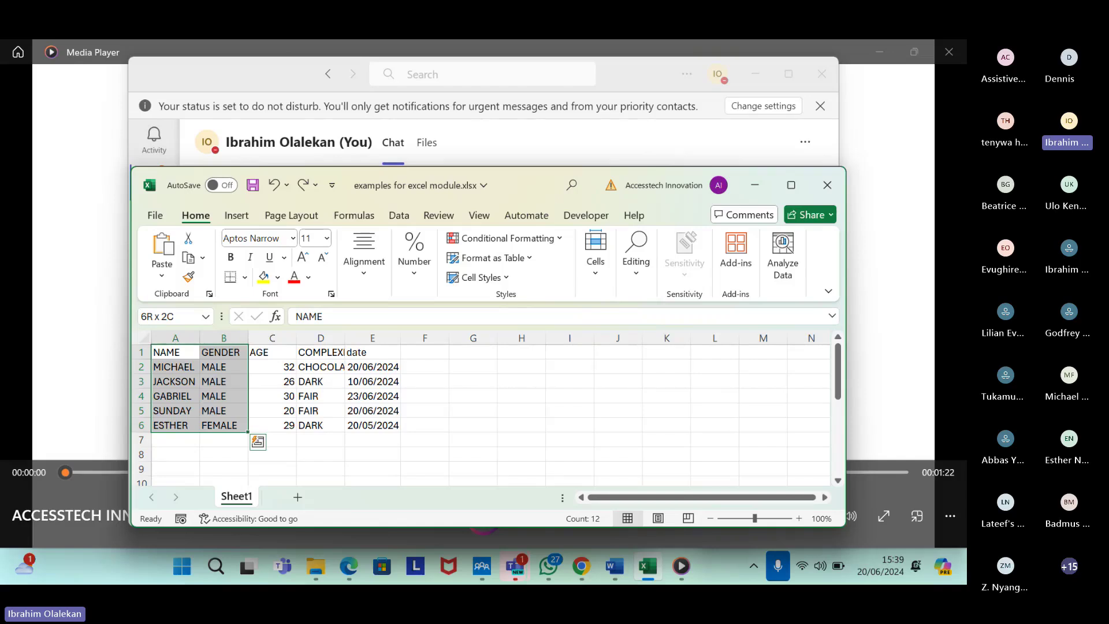
pyautogui.hotkey('ctrl', 'Home')
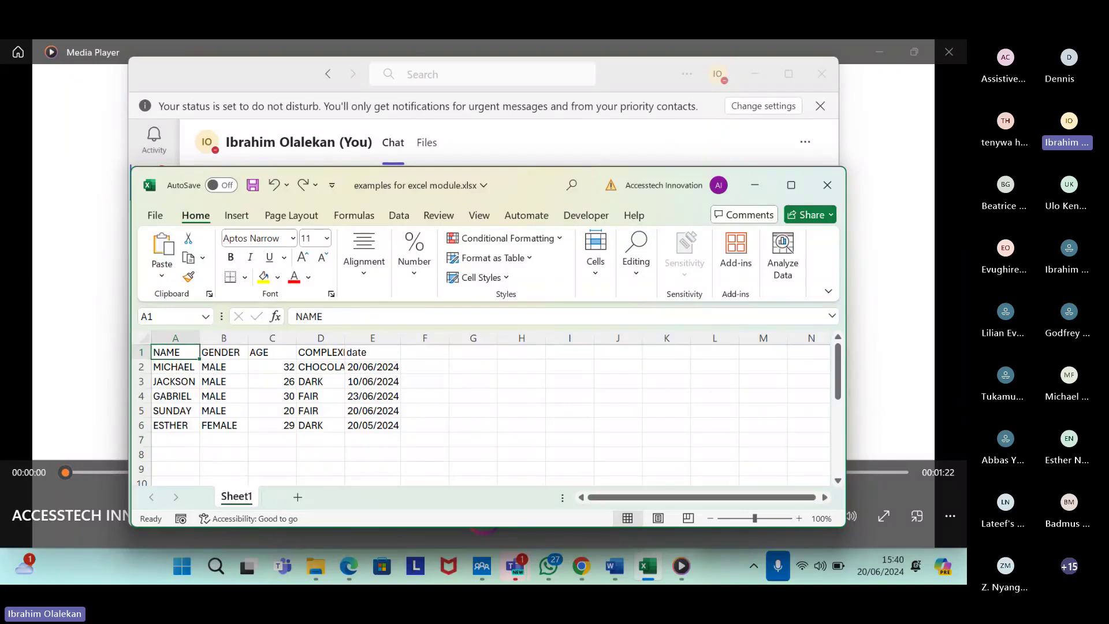
# Select the NAME and GENDER headers, extend the selection to A1:B6 in a single jump, and return to A1.
pyautogui.hotkey('shift', 'Right')
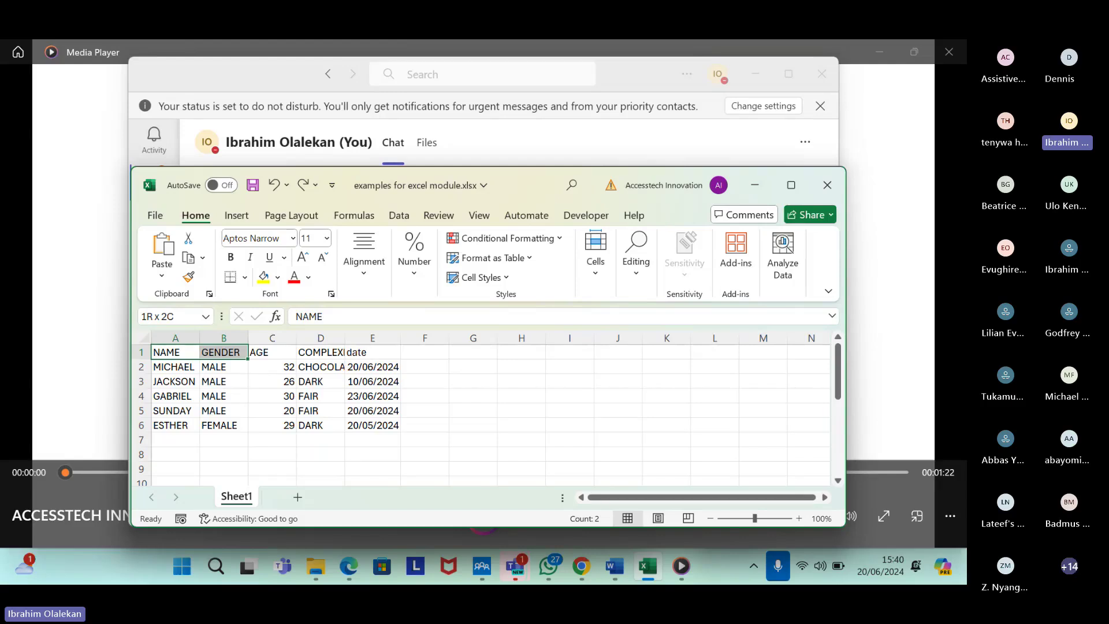
pyautogui.hotkey('ctrl', 'shift', 'Down')
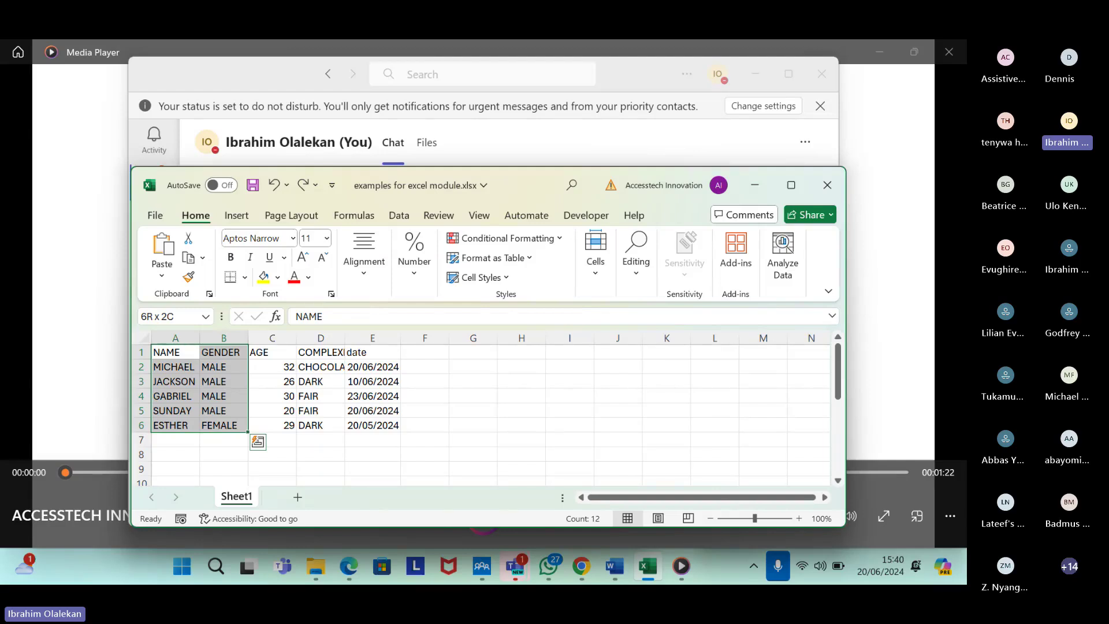
pyautogui.click(175, 352)
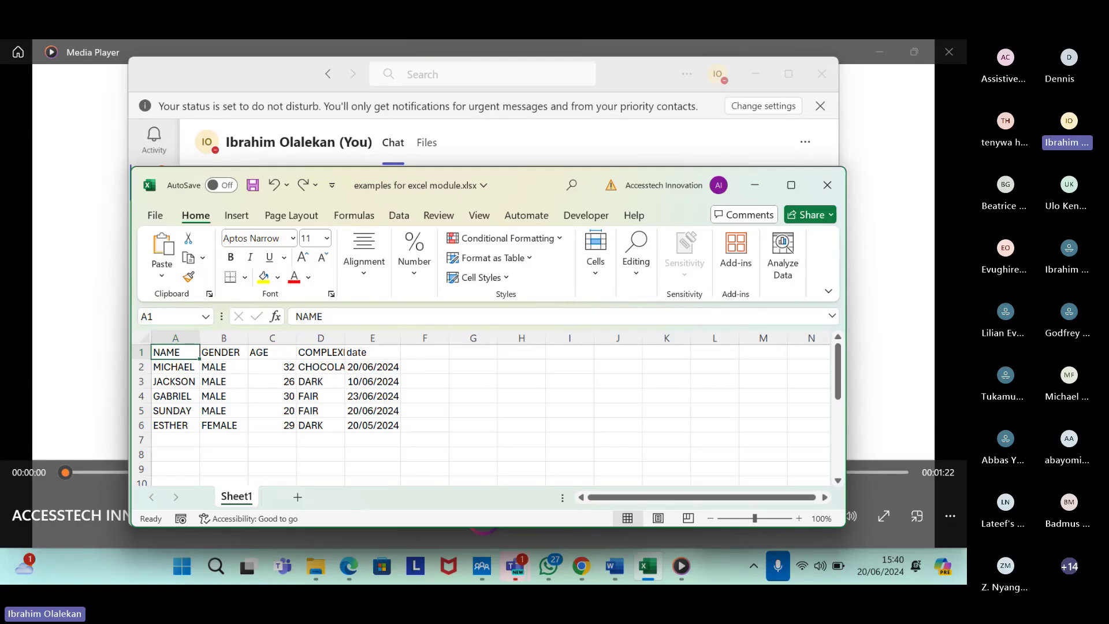
# Select the NAME, GENDER and AGE headers, extend the selection in a single jump to A1:C6, and return to A1.
pyautogui.hotkey('shift', 'Right')
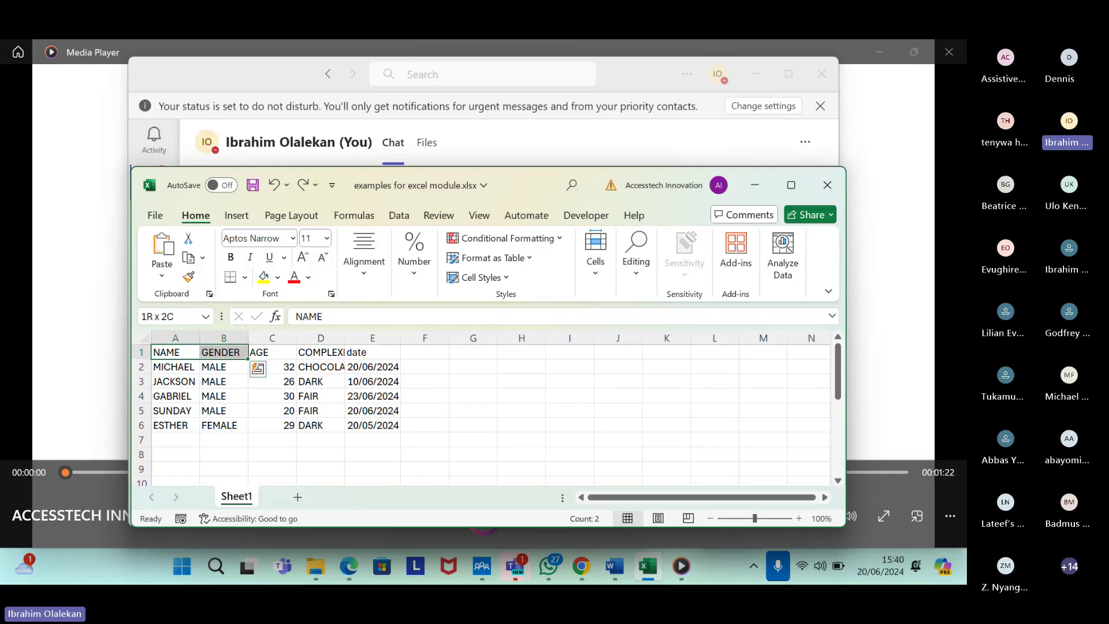
pyautogui.hotkey('shift', 'Right')
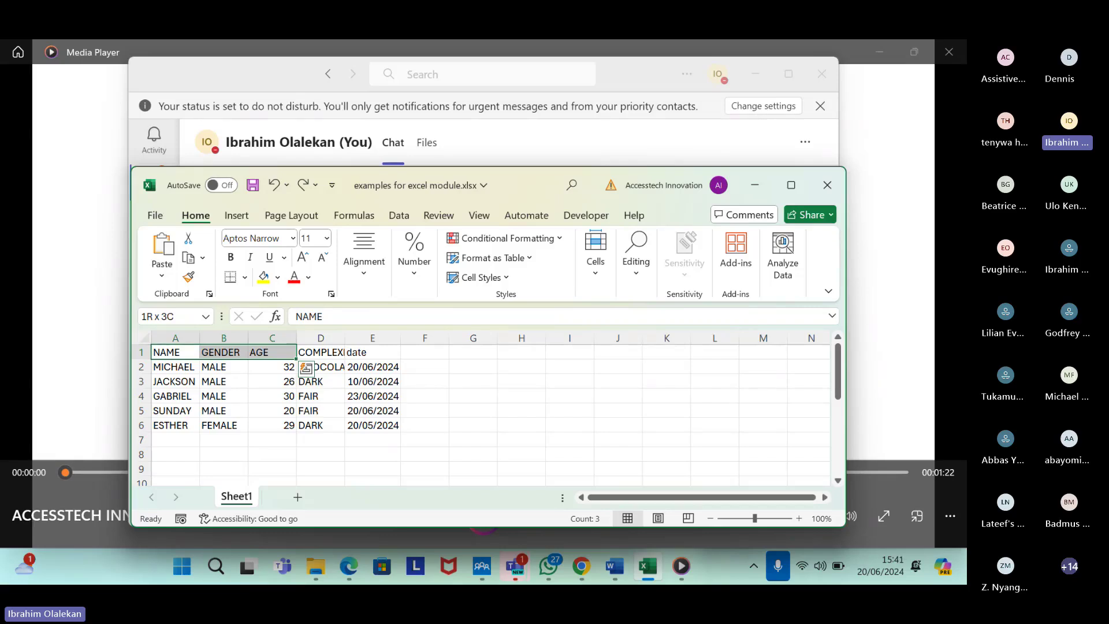
pyautogui.hotkey('ctrl', 'shift', 'Down')
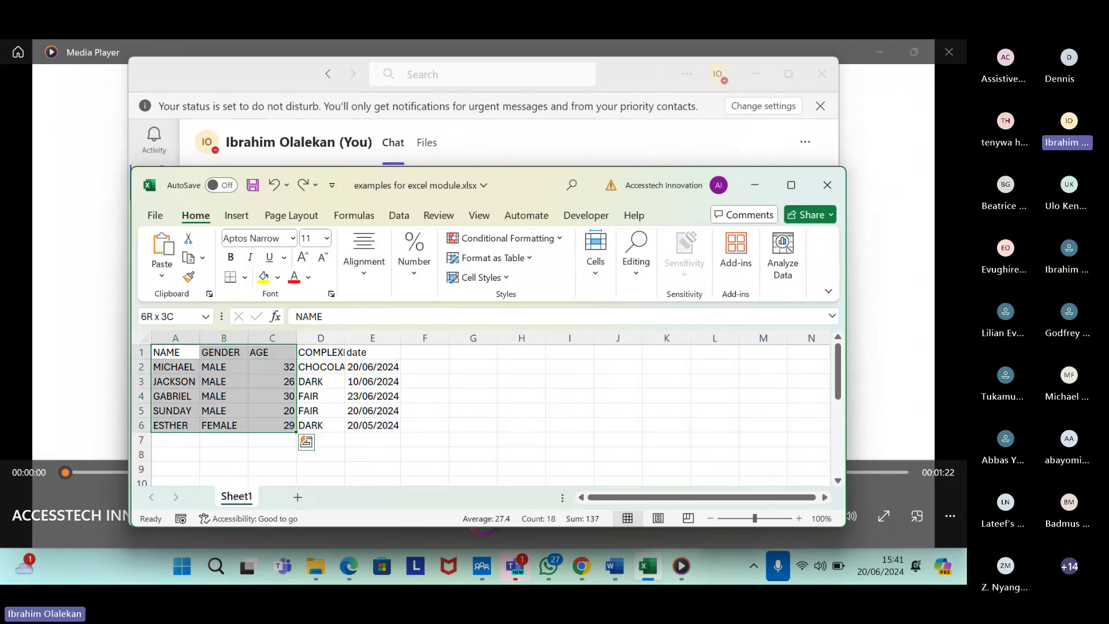
pyautogui.click(175, 352)
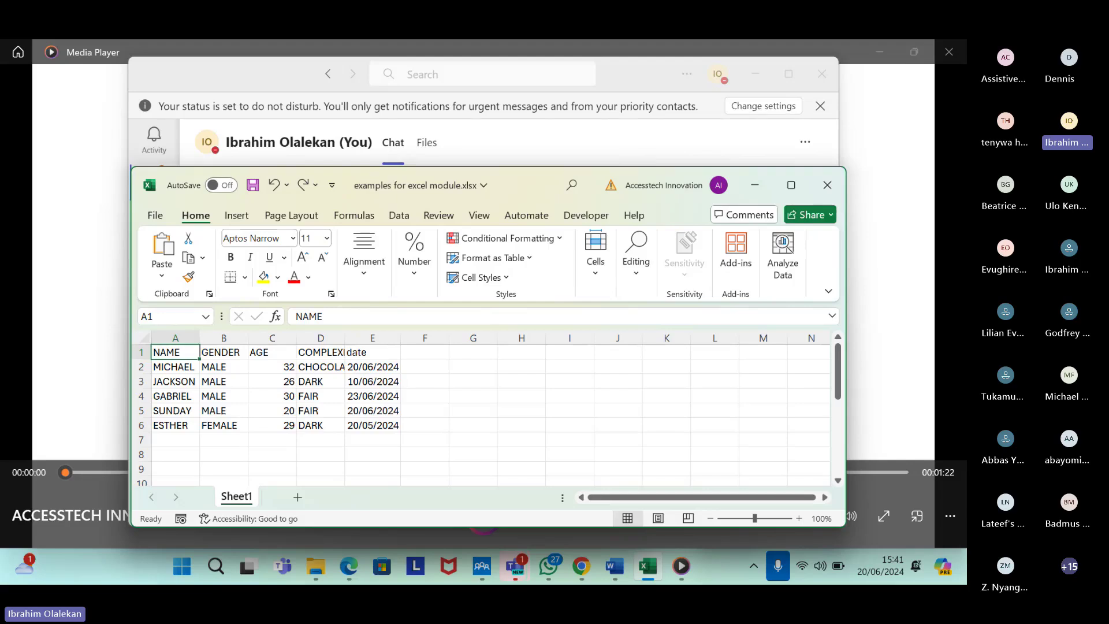
# Select the entire data table A1:E6 by jumping to the last column and the last row, and return to A1.
pyautogui.hotkey('ctrl', 'shift', 'Right')
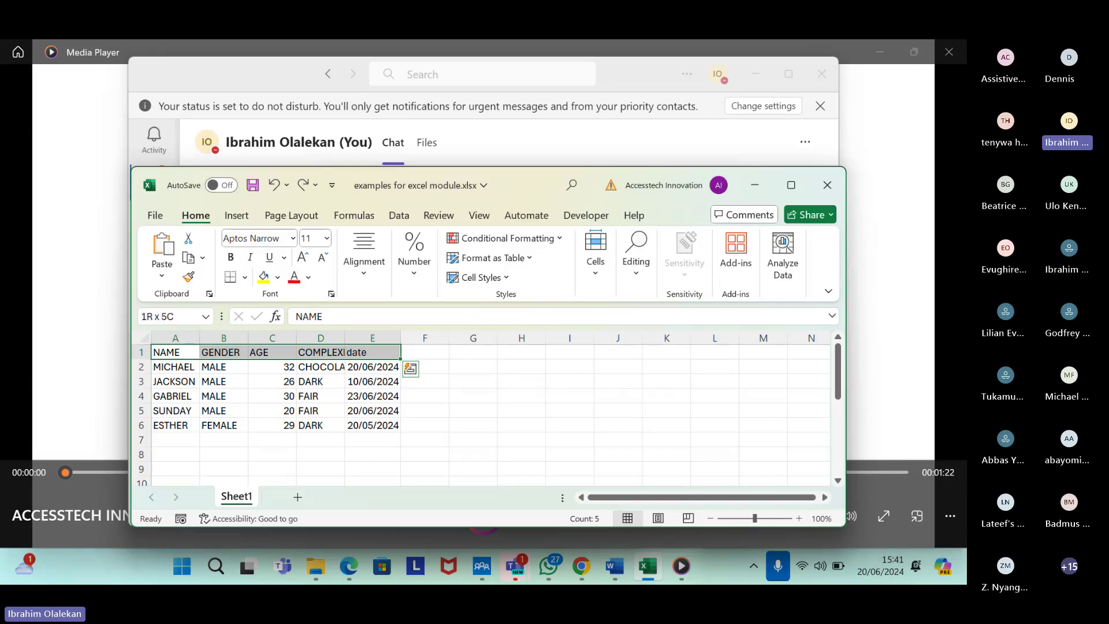
pyautogui.hotkey('ctrl', 'shift', 'Down')
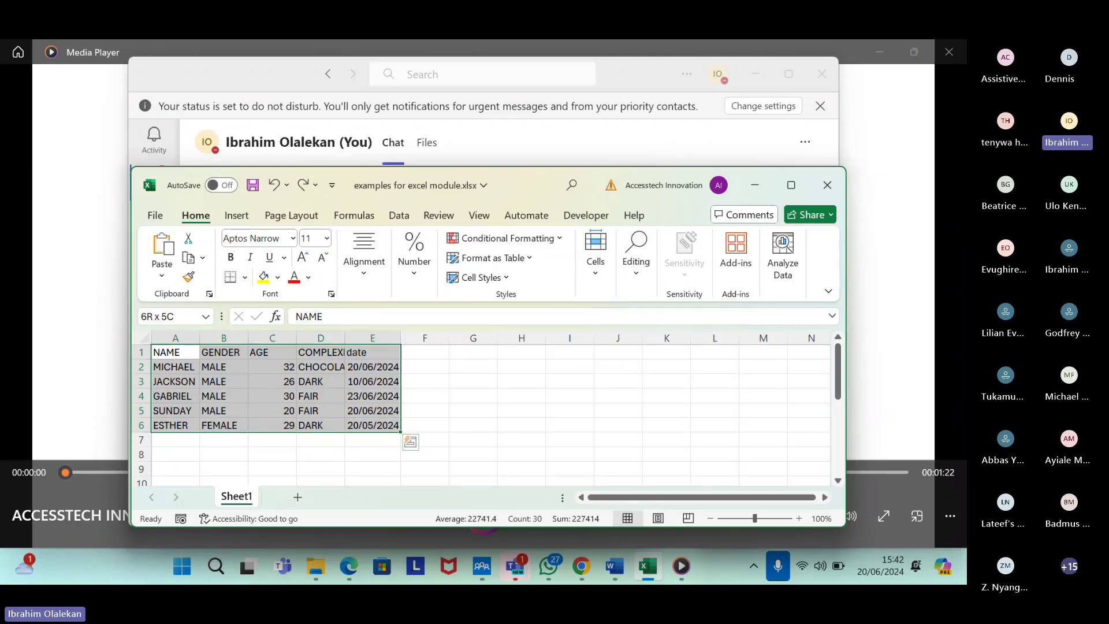
pyautogui.click(174, 352)
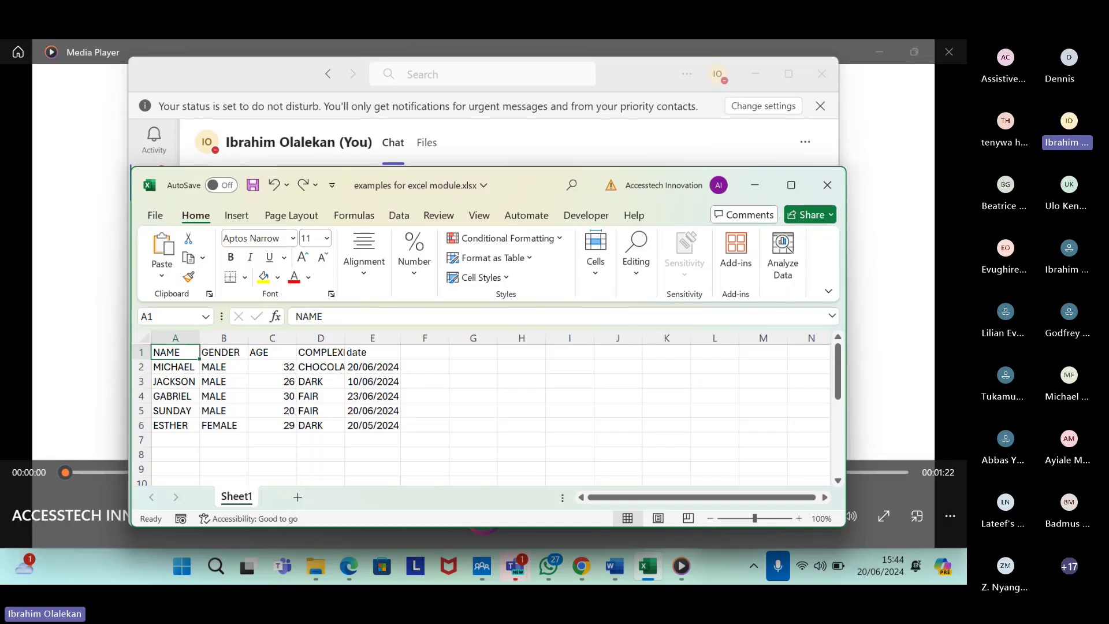
# Use Go To with the reference K900 to jump straight to that cell.
pyautogui.hotkey('ctrl', 'g')
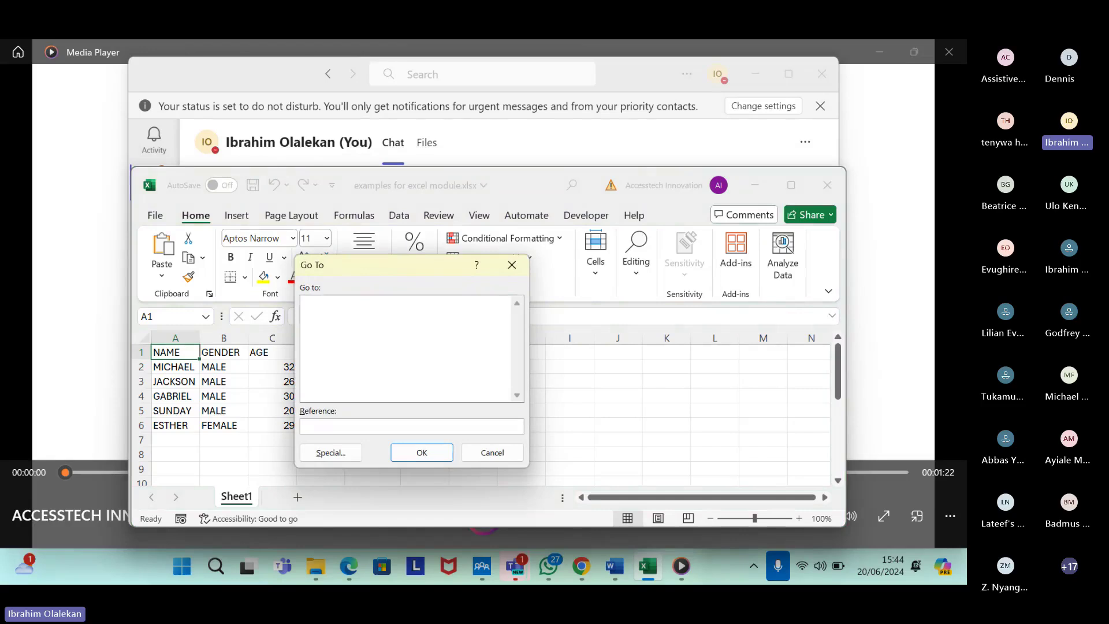
pyautogui.press('Escape')
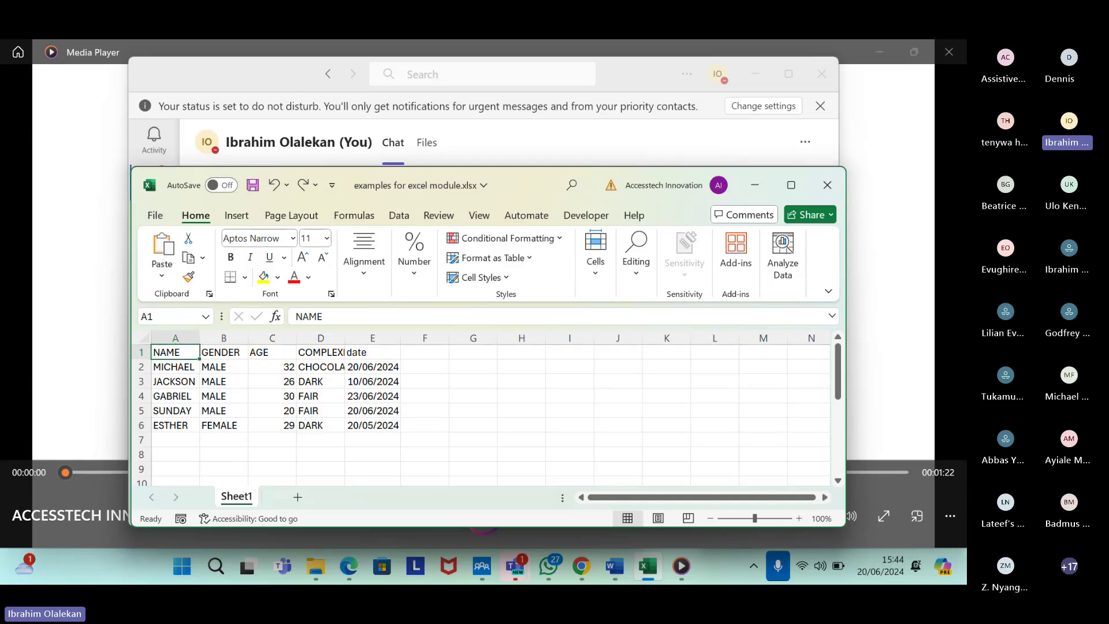
pyautogui.hotkey('ctrl', 'g')
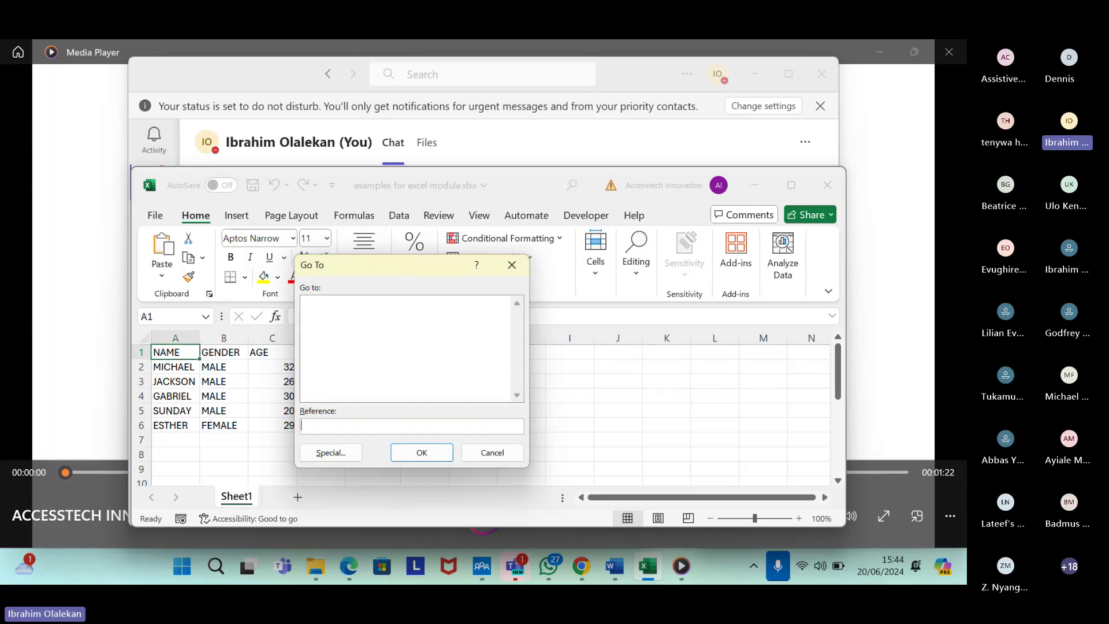
pyautogui.write('k900')
pyautogui.press('Return')
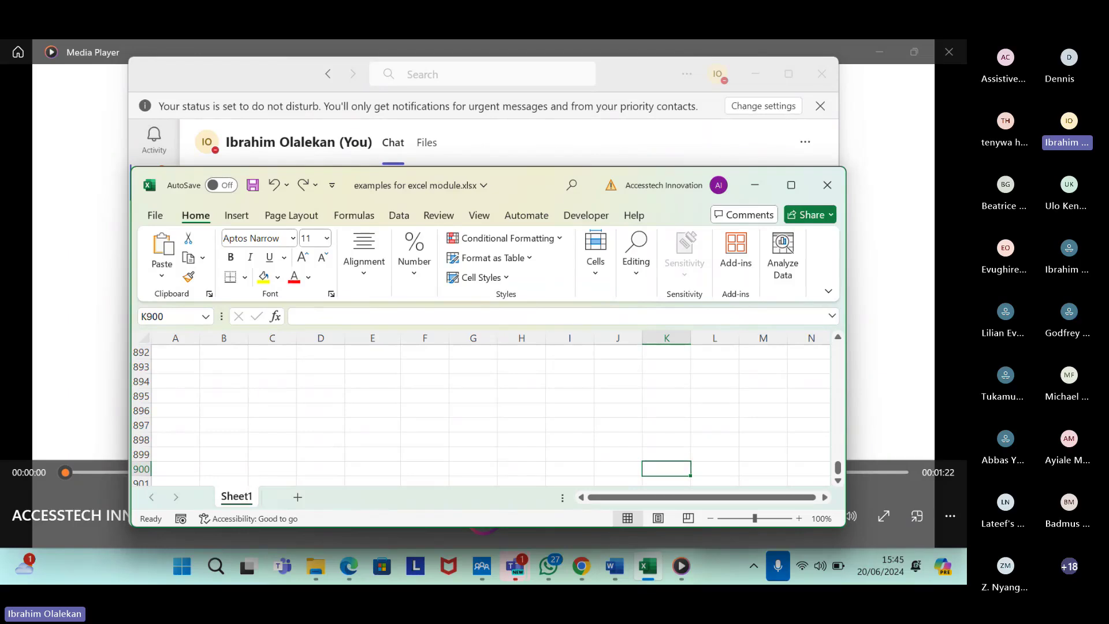
# Move one cell down from K900 and back, and jump up column K to K1.
pyautogui.press('Down')
pyautogui.press('Up')
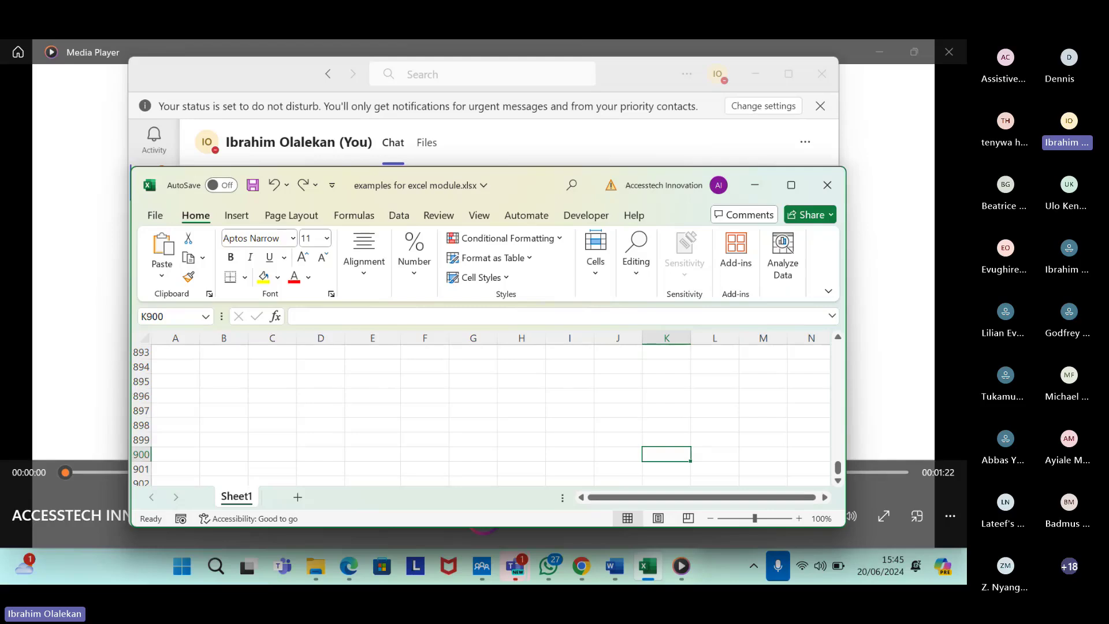
pyautogui.hotkey('ctrl', 'Up')
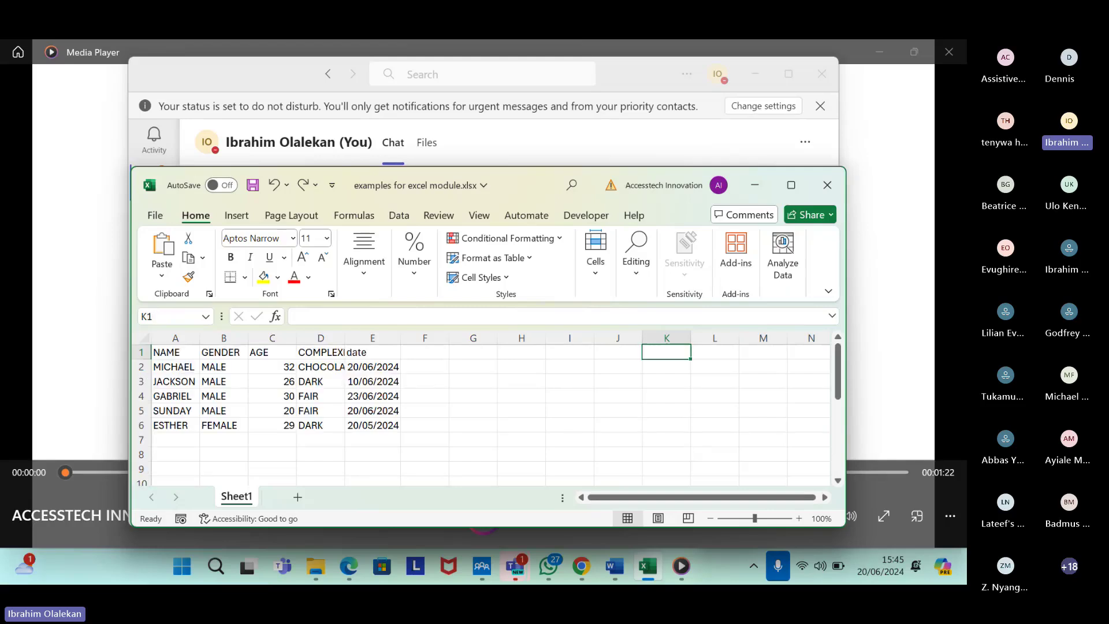
# Jump back along row 1 to A1, and use Go To with the reference J50 to reach that cell.
pyautogui.hotkey('ctrl', 'Left')
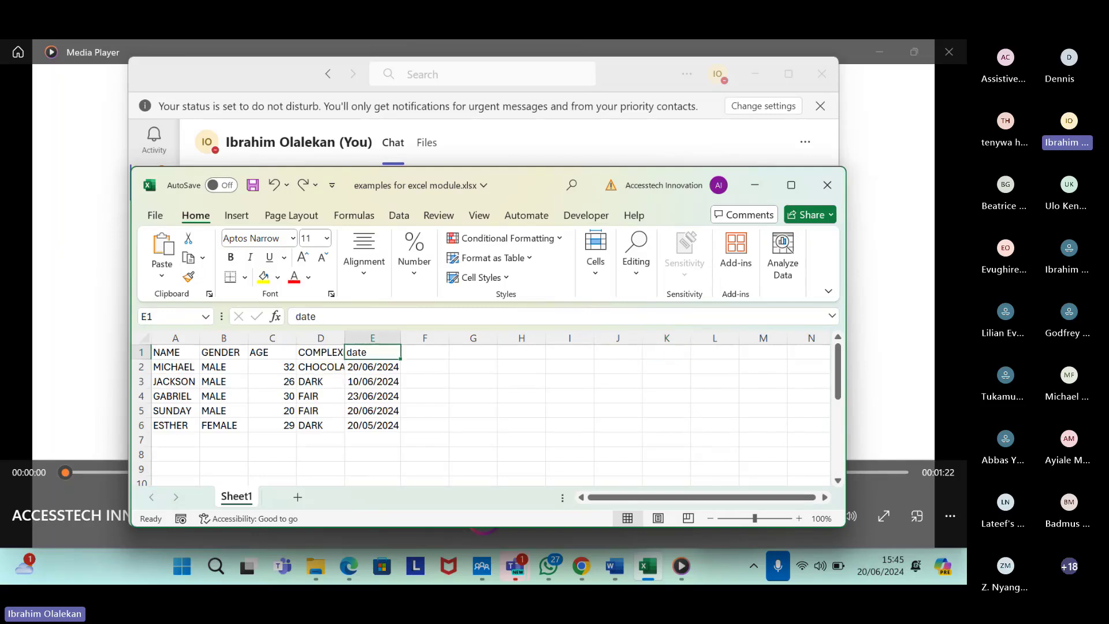
pyautogui.hotkey('ctrl', 'Left')
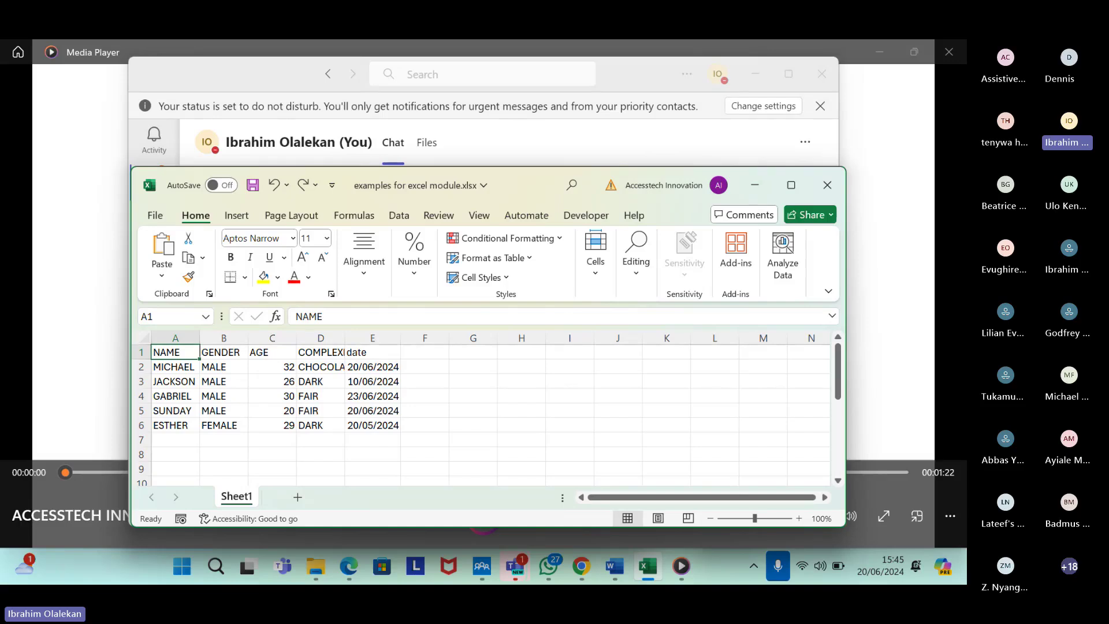
pyautogui.hotkey('ctrl', 'g')
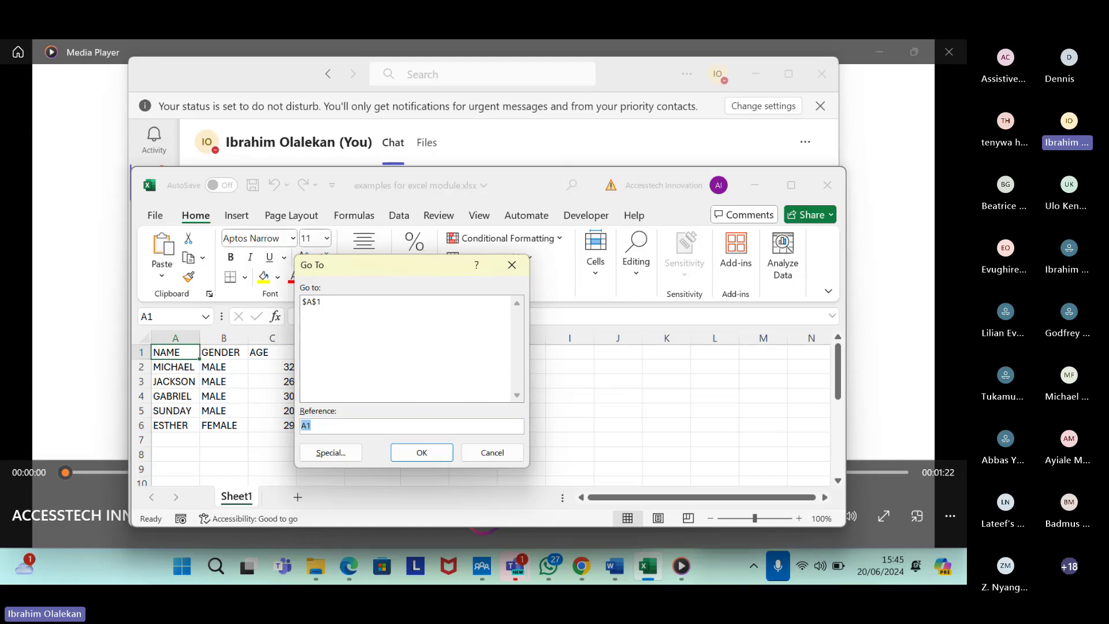
pyautogui.write('j50')
pyautogui.press('Return')
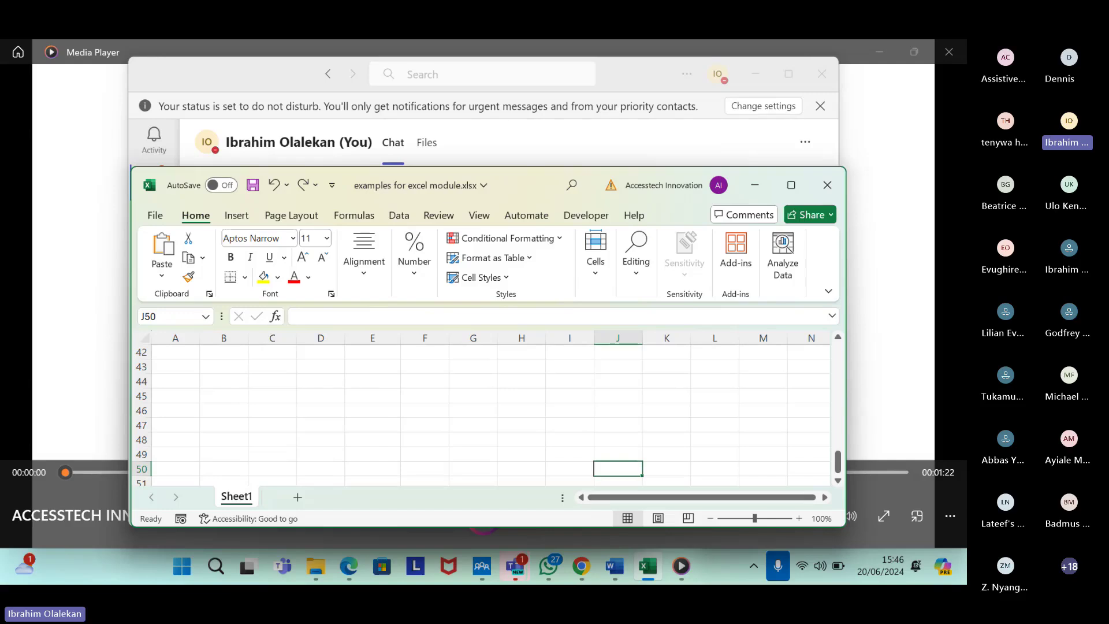
# Jump up column J to J1 and back along row 1 to A1.
pyautogui.hotkey('ctrl', 'Up')
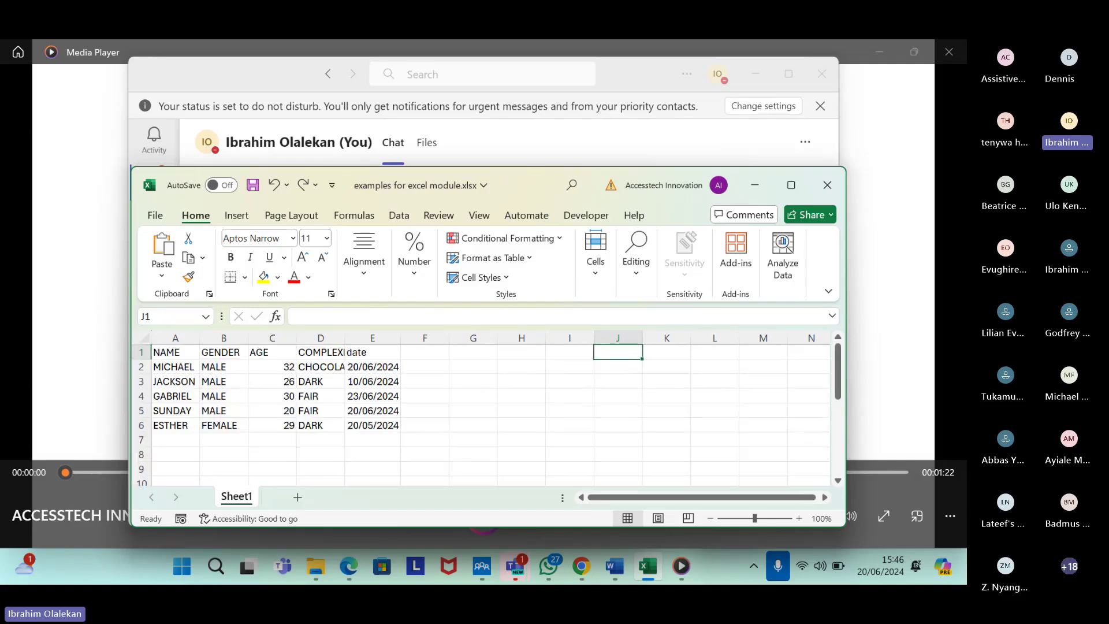
pyautogui.hotkey('ctrl', 'Left')
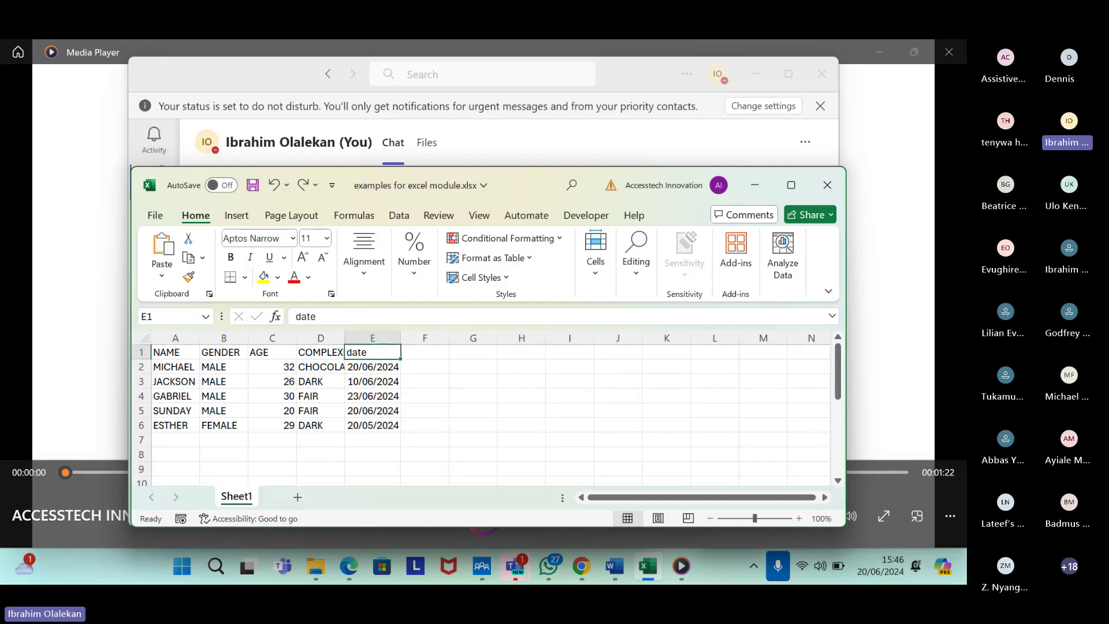
pyautogui.hotkey('ctrl', 'Left')
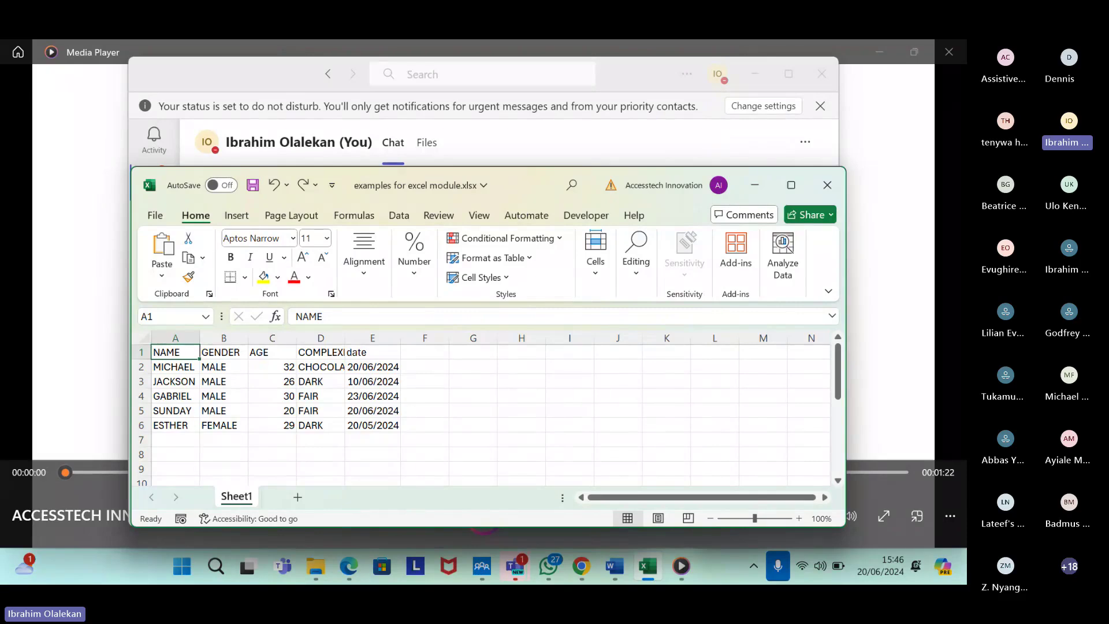
# Use Go To with the previously visited reference $A$1, and move one cell down to A2.
pyautogui.hotkey('ctrl', 'g')
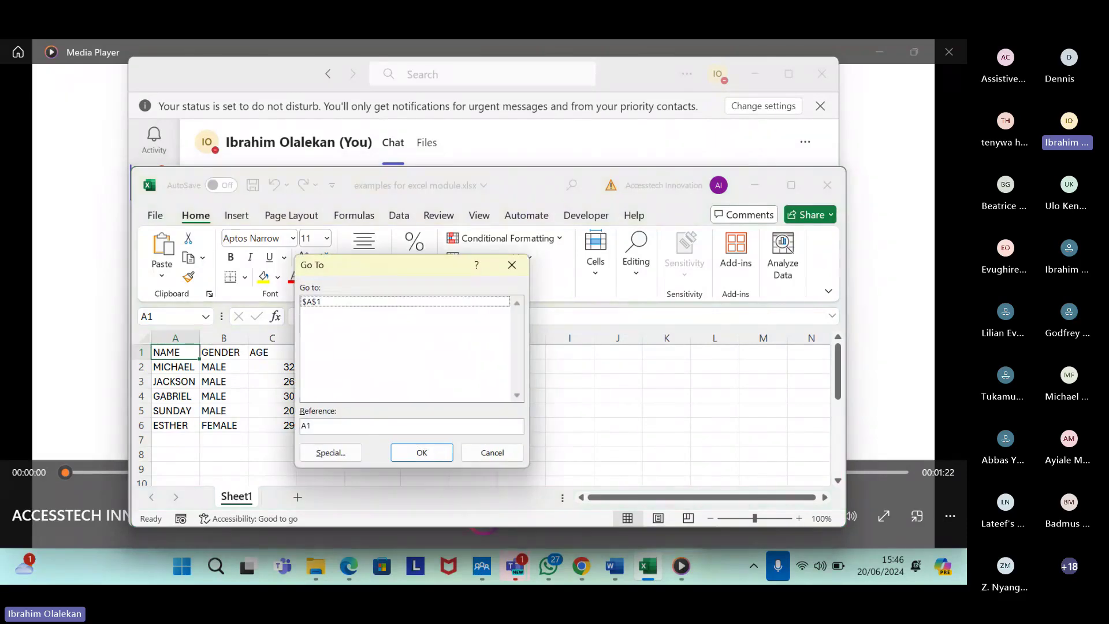
pyautogui.click(312, 301)
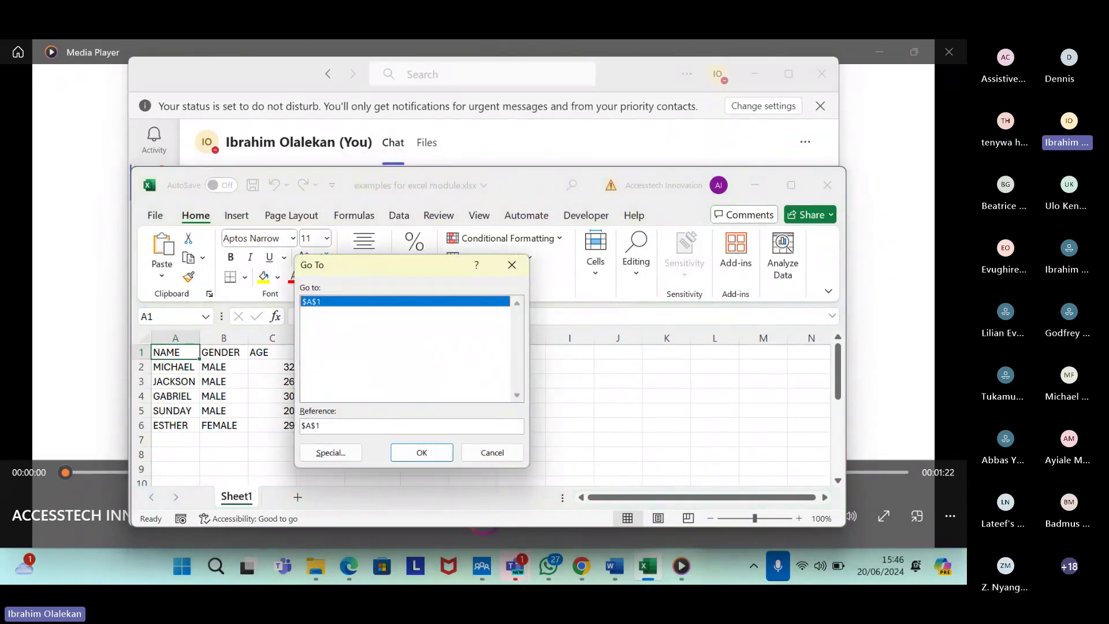
pyautogui.press('Return')
pyautogui.click(174, 367)
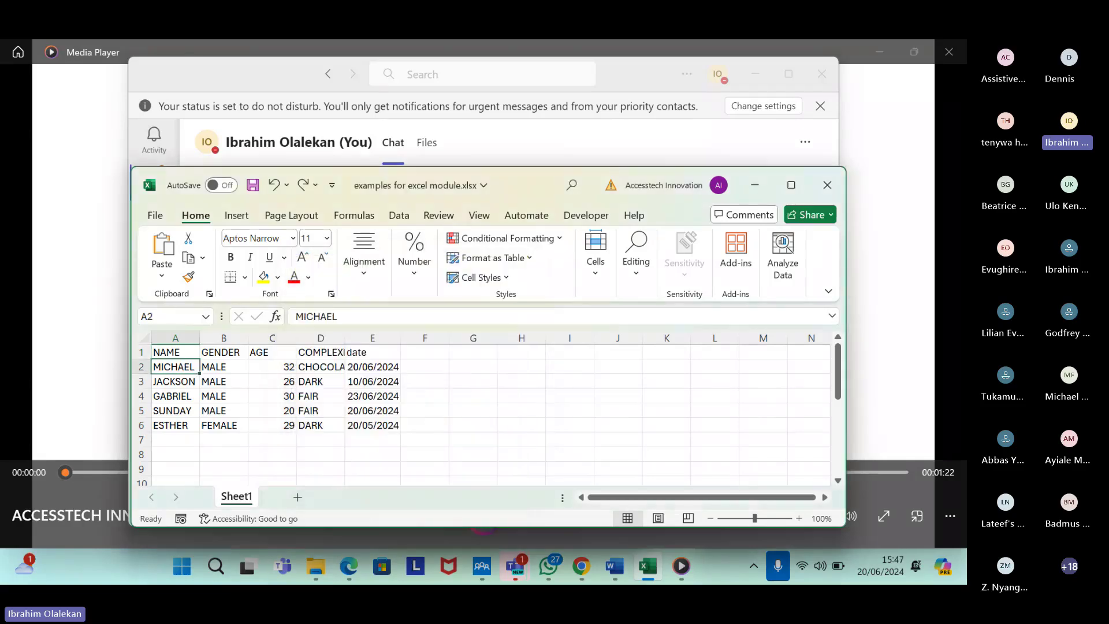
pyautogui.click(174, 352)
pyautogui.click(174, 367)
# Use Go To with the reference K900, and move one cell down and back to K900.
pyautogui.hotkey('ctrl', 'g')
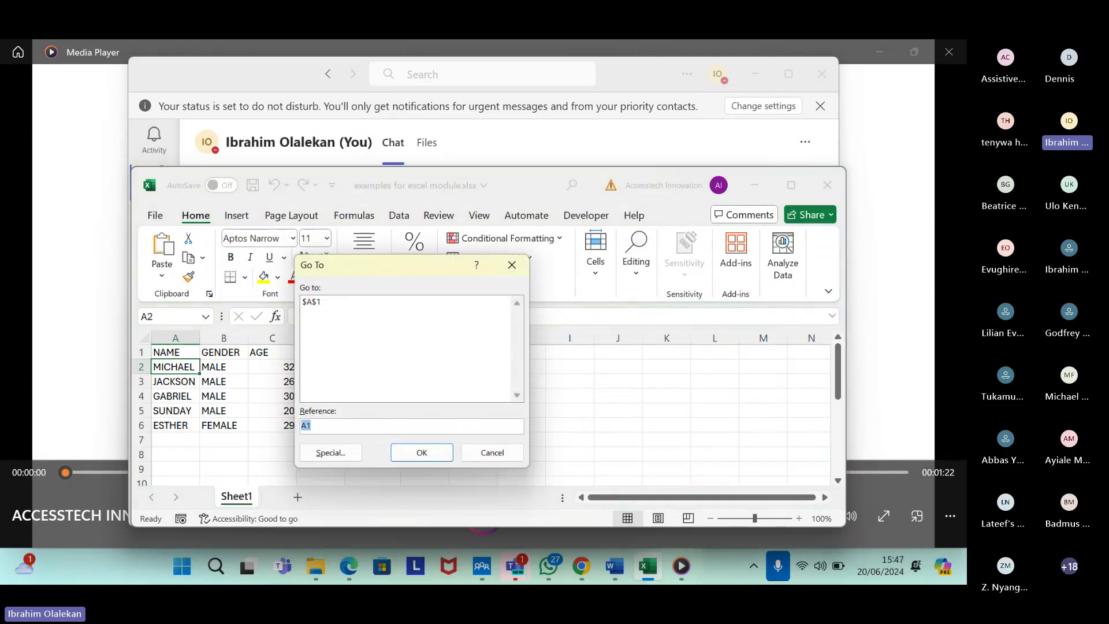
pyautogui.write('k900')
pyautogui.press('Return')
pyautogui.press('Return')
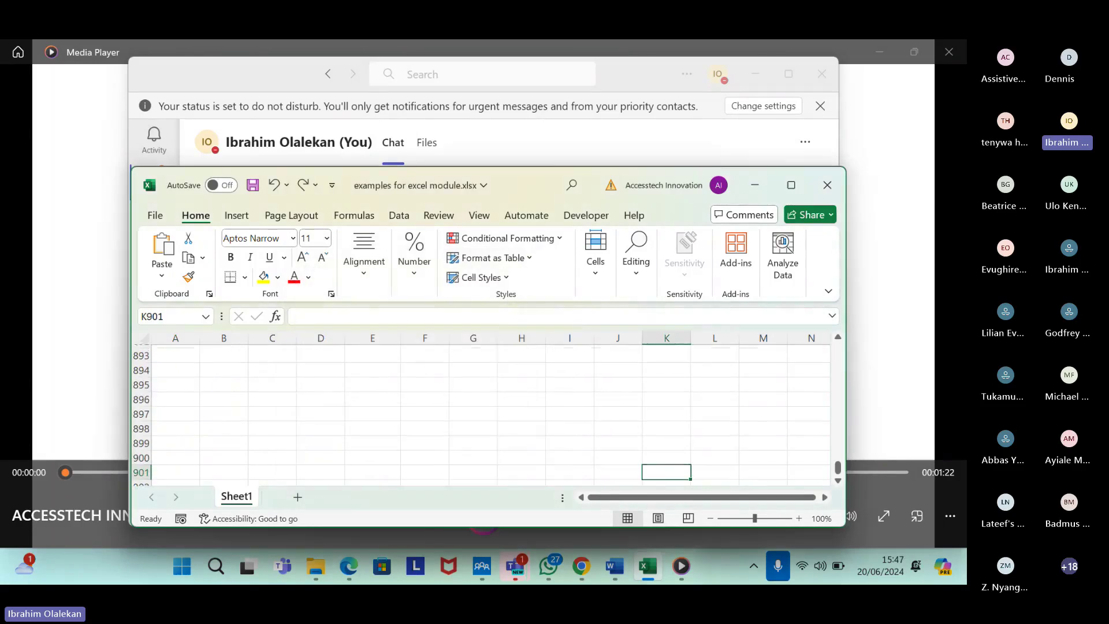
pyautogui.click(666, 454)
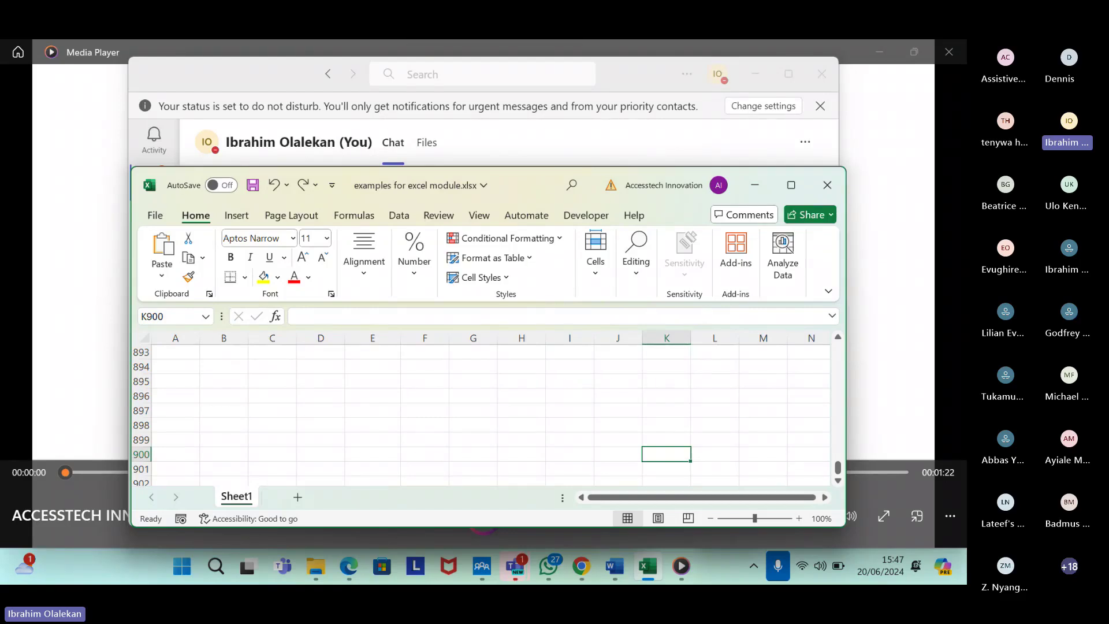
# Use Go To with the reference A1:A6 to select the NAME column's data, and return to A1.
pyautogui.hotkey('ctrl', 'g')
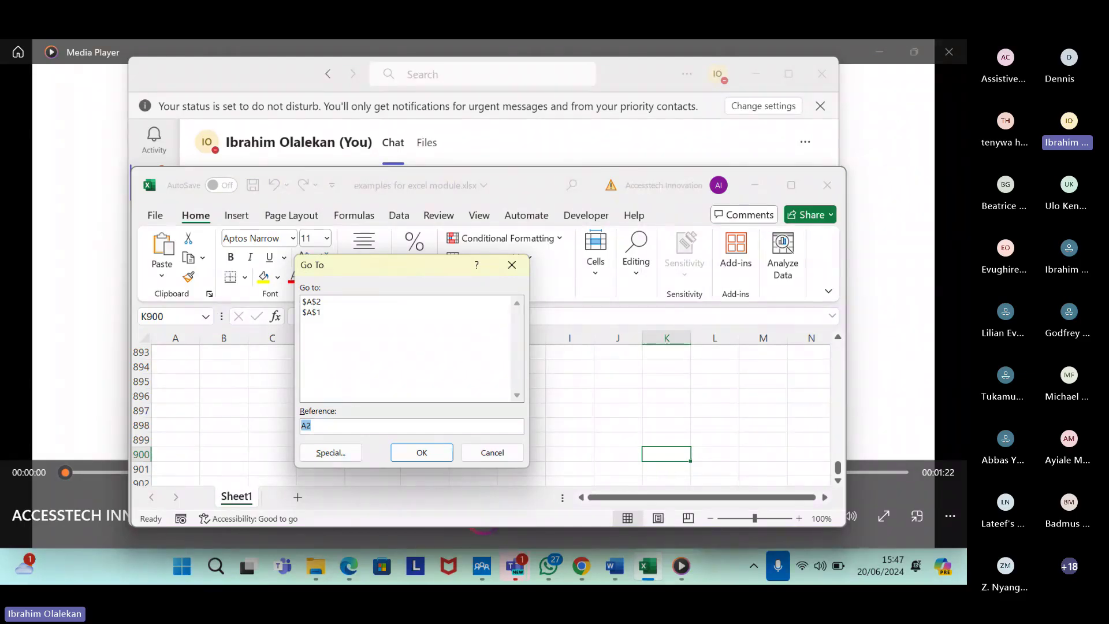
pyautogui.press('BackSpace')
pyautogui.write('a1:a6')
pyautogui.press('Return')
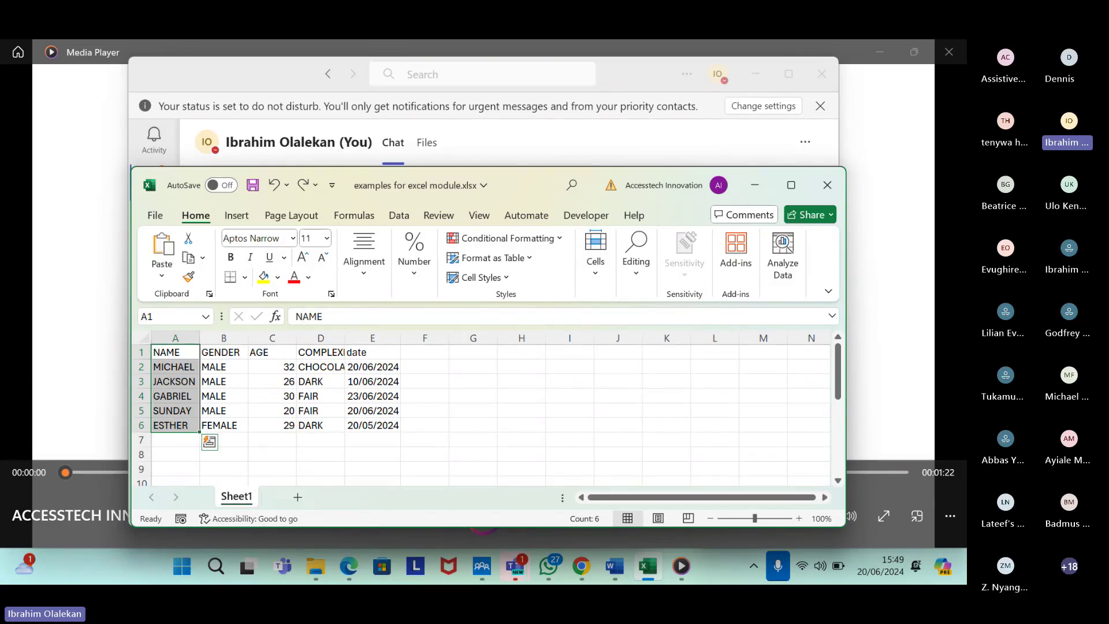
pyautogui.click(175, 351)
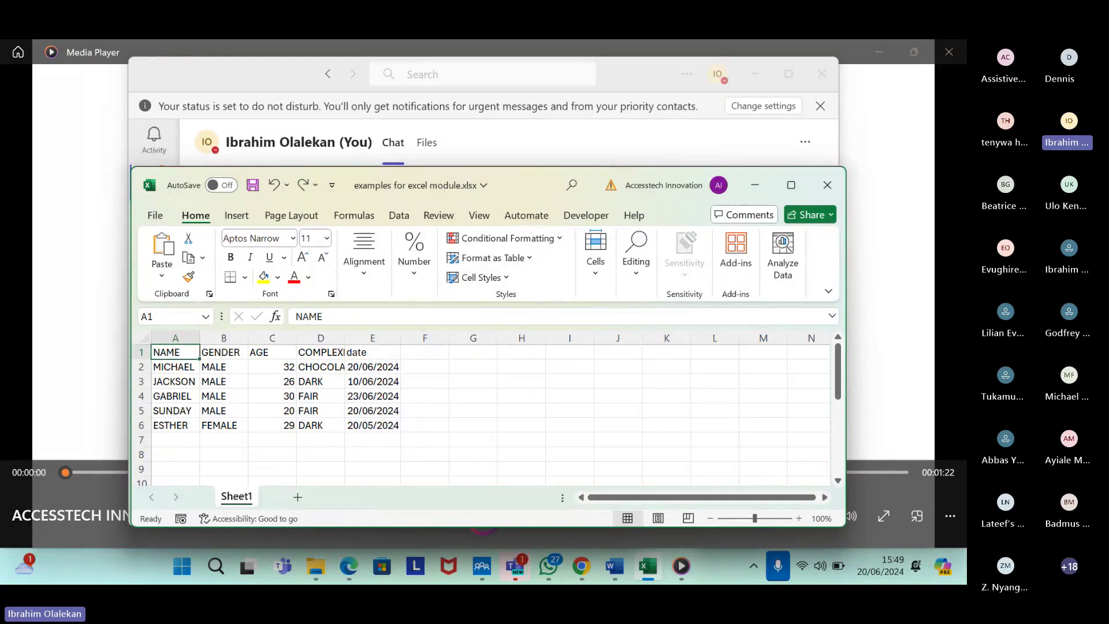
# Use Go To with the reference A1:E6 to select the entire data table, and return to A1.
pyautogui.hotkey('ctrl', 'g')
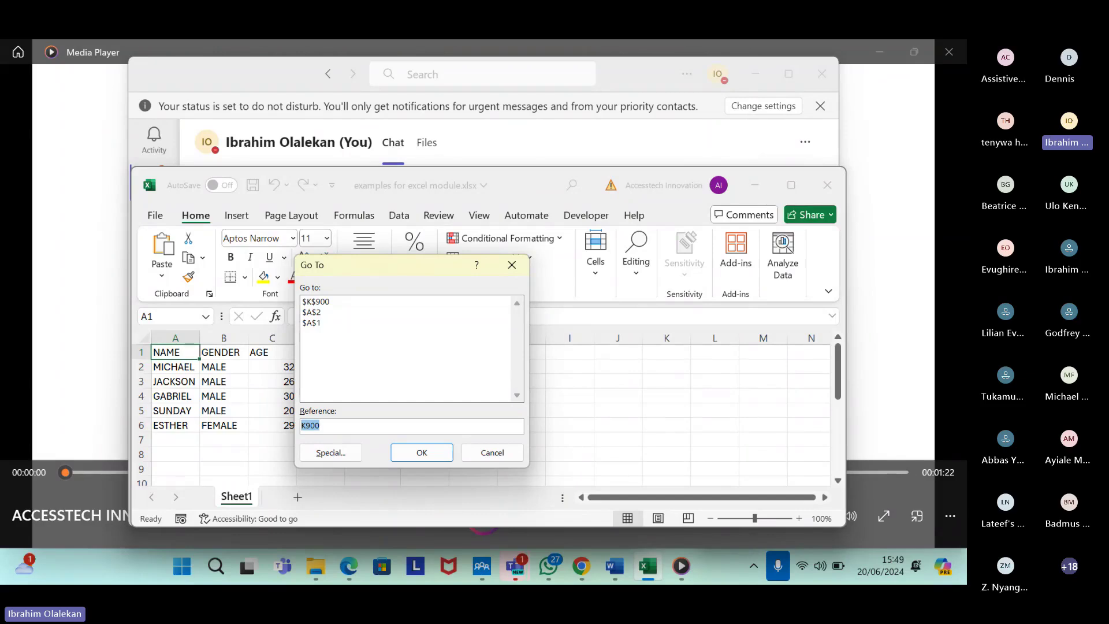
pyautogui.write('a1:e6')
pyautogui.press('Return')
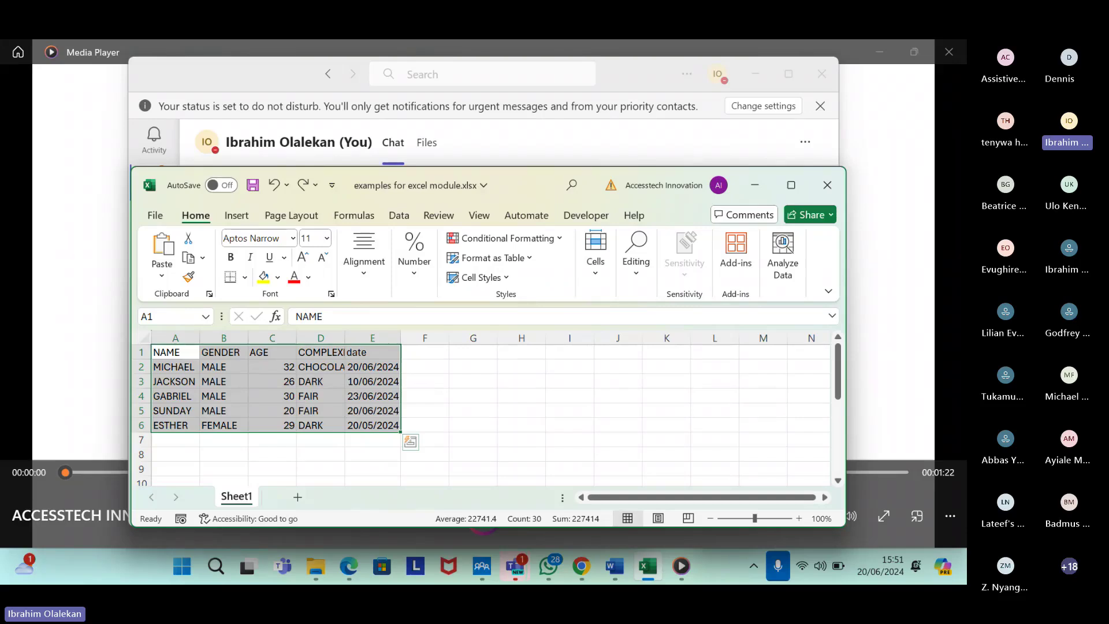
pyautogui.click(175, 352)
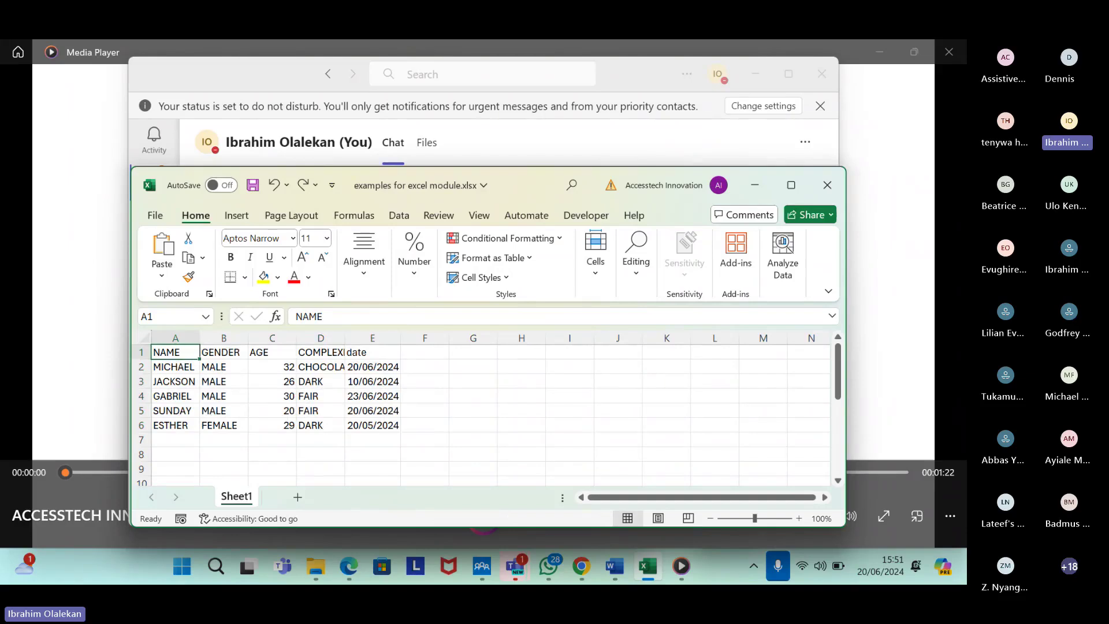
# Copy the NAME column range A1:A6, extending the selection from A1 in one jump, and return to A1.
pyautogui.hotkey('ctrl', 'shift', 'Down')
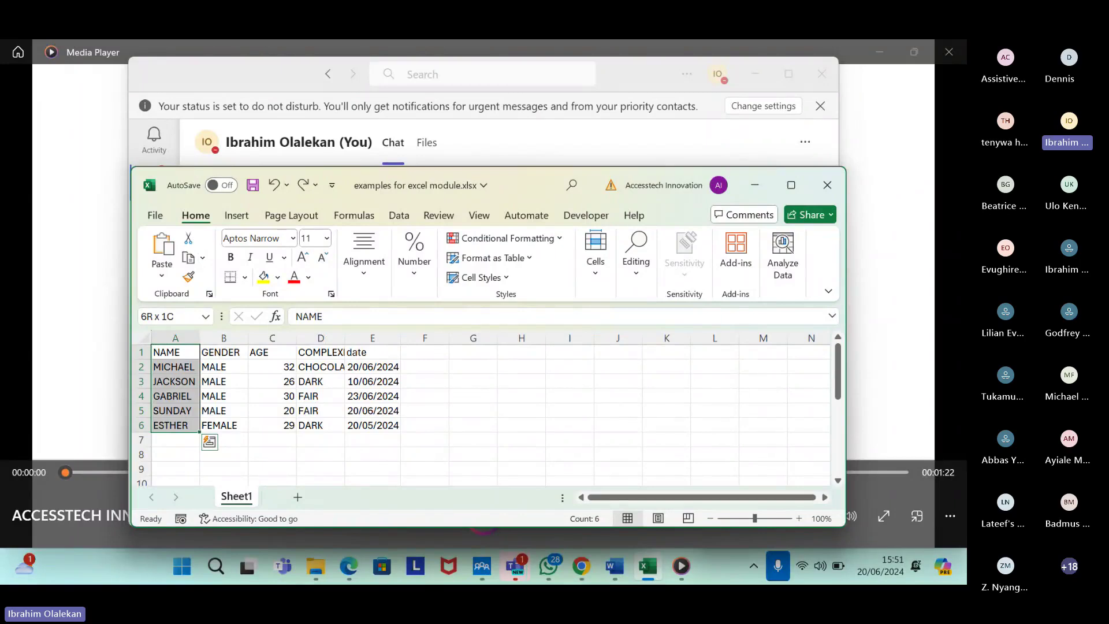
pyautogui.hotkey('ctrl', 'c')
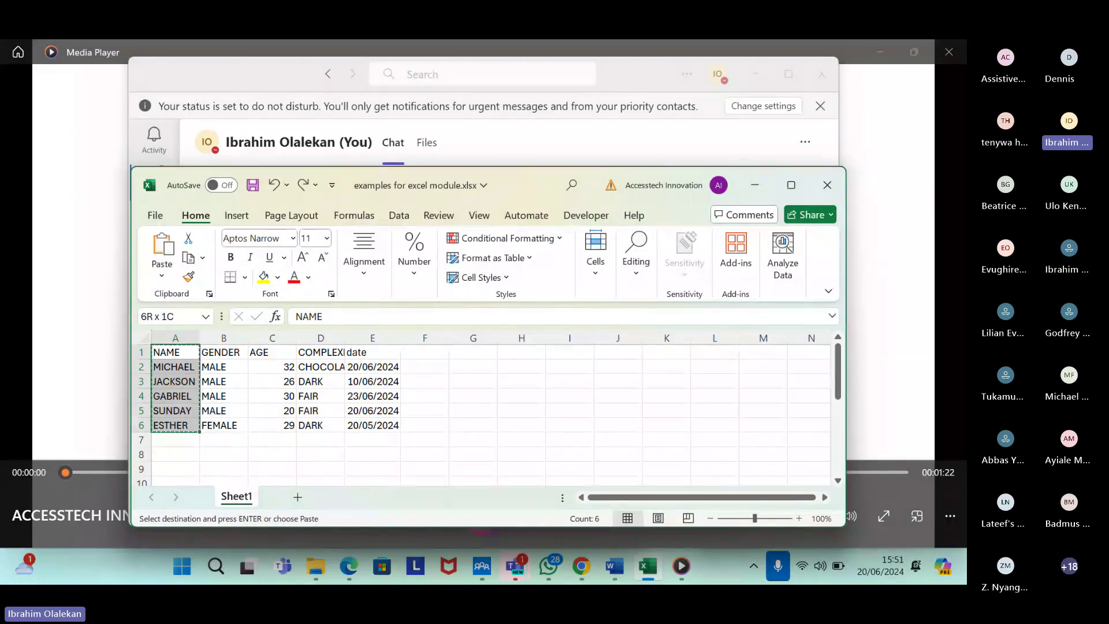
pyautogui.click(175, 351)
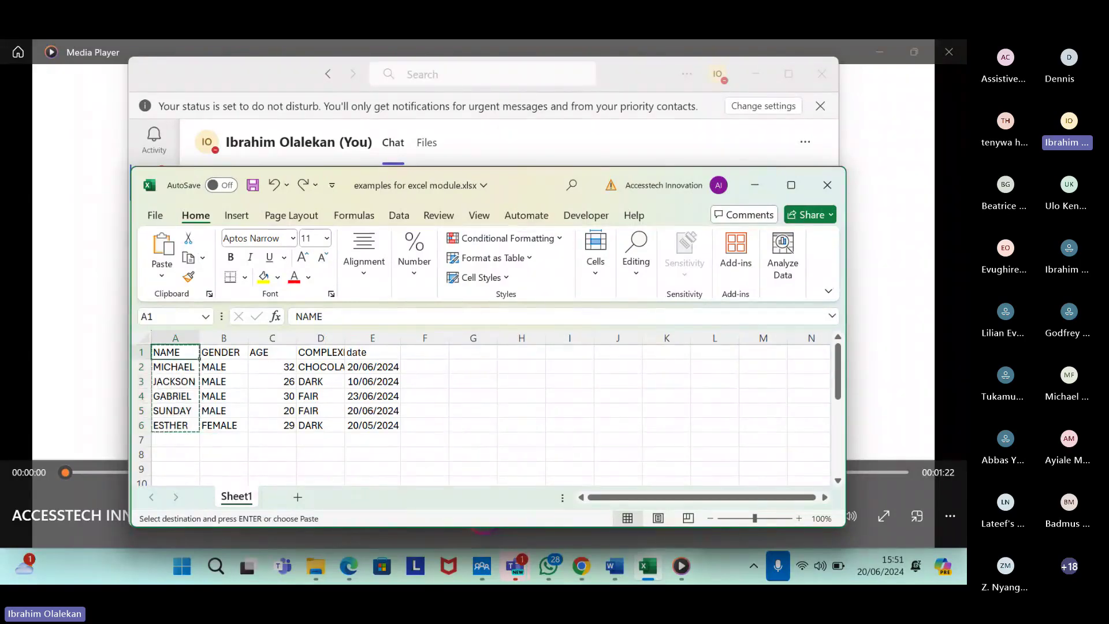
# Move along row 1 to the empty cell J1 and paste the copied NAME column there.
pyautogui.click(224, 352)
pyautogui.click(372, 352)
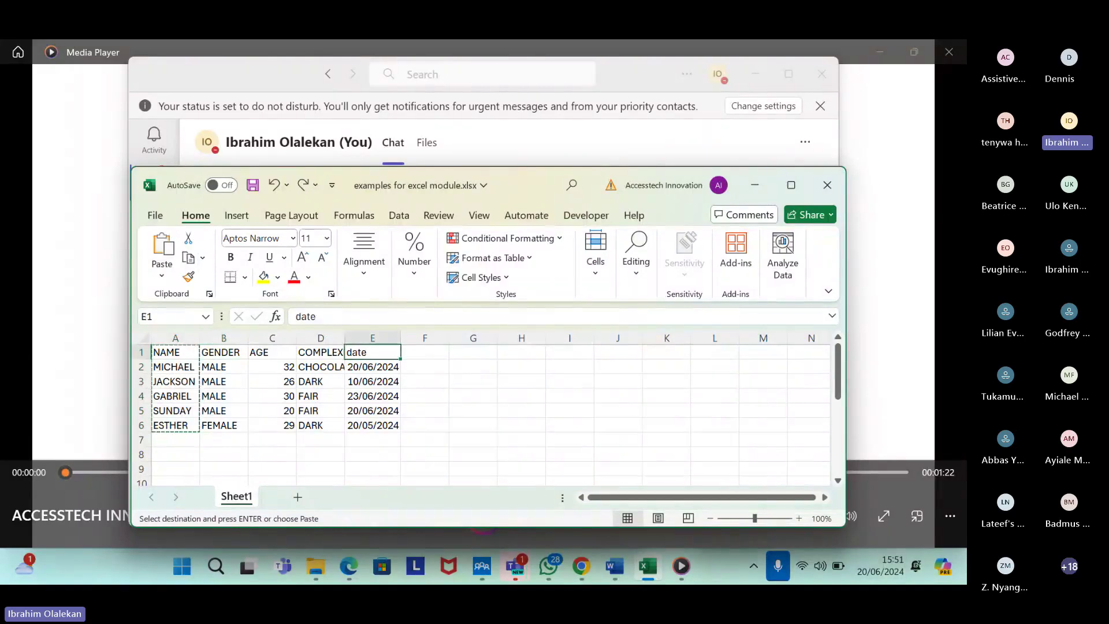
pyautogui.press('Right')
pyautogui.press('Right')
pyautogui.press('Right')
pyautogui.press('Right')
pyautogui.press('Right')
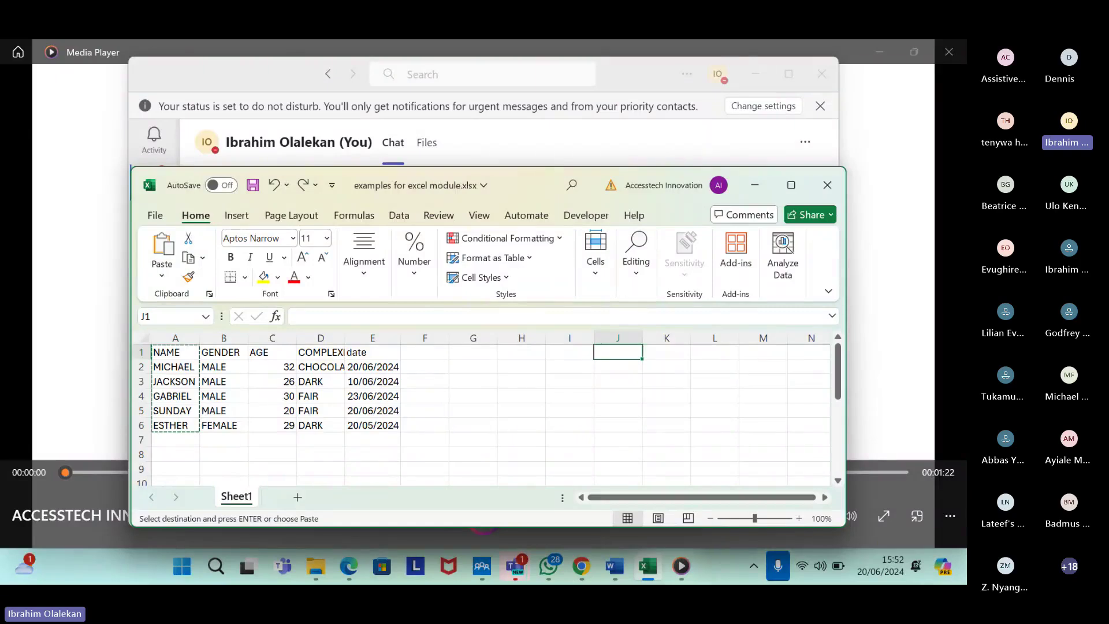
pyautogui.hotkey('ctrl', 'v')
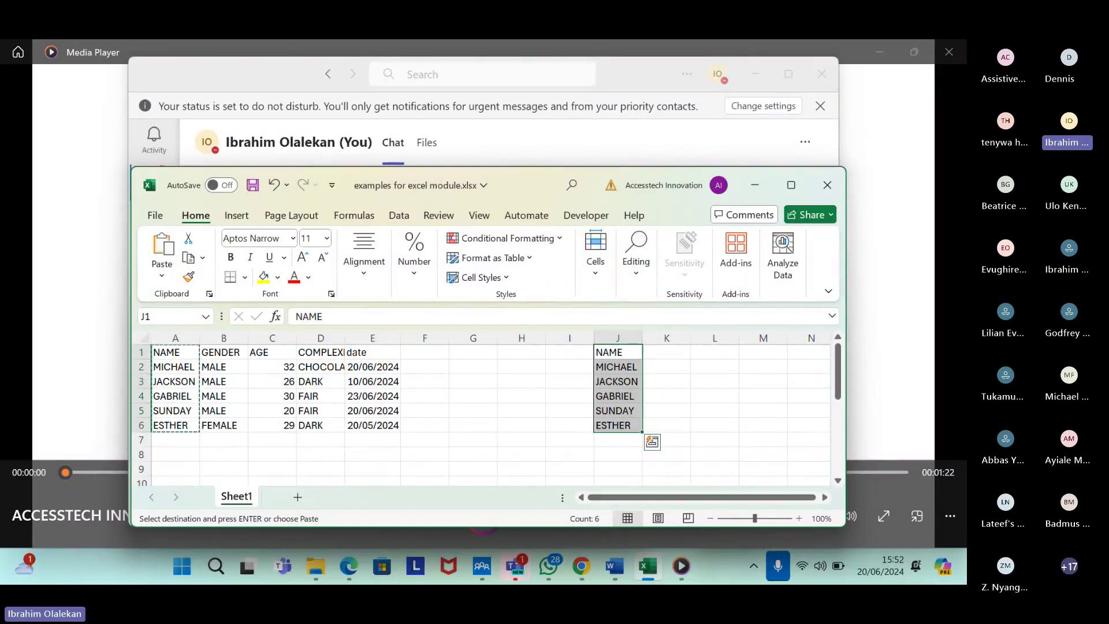
# Examine the pasted column cell by cell from J1 down to J7 and back up to J5.
pyautogui.click(618, 351)
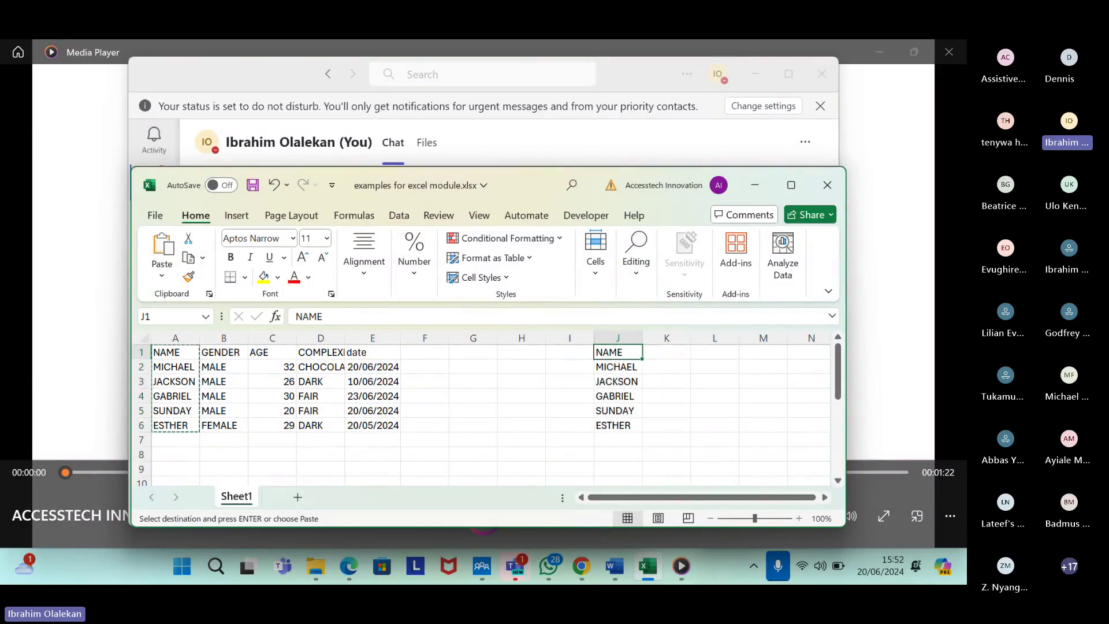
pyautogui.click(616, 367)
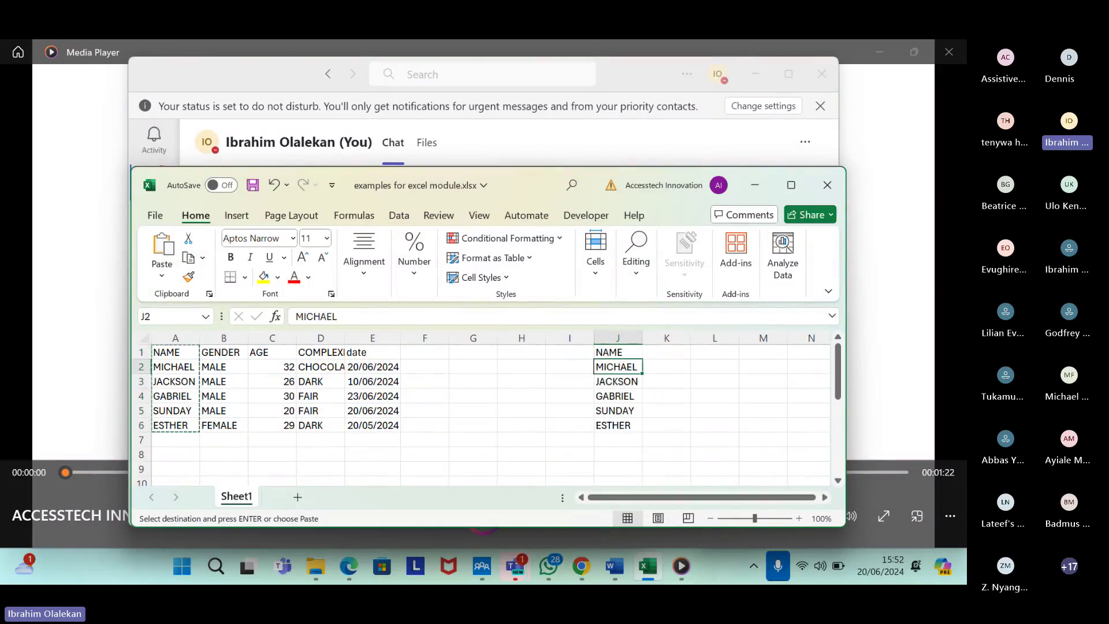
pyautogui.click(616, 382)
pyautogui.click(616, 396)
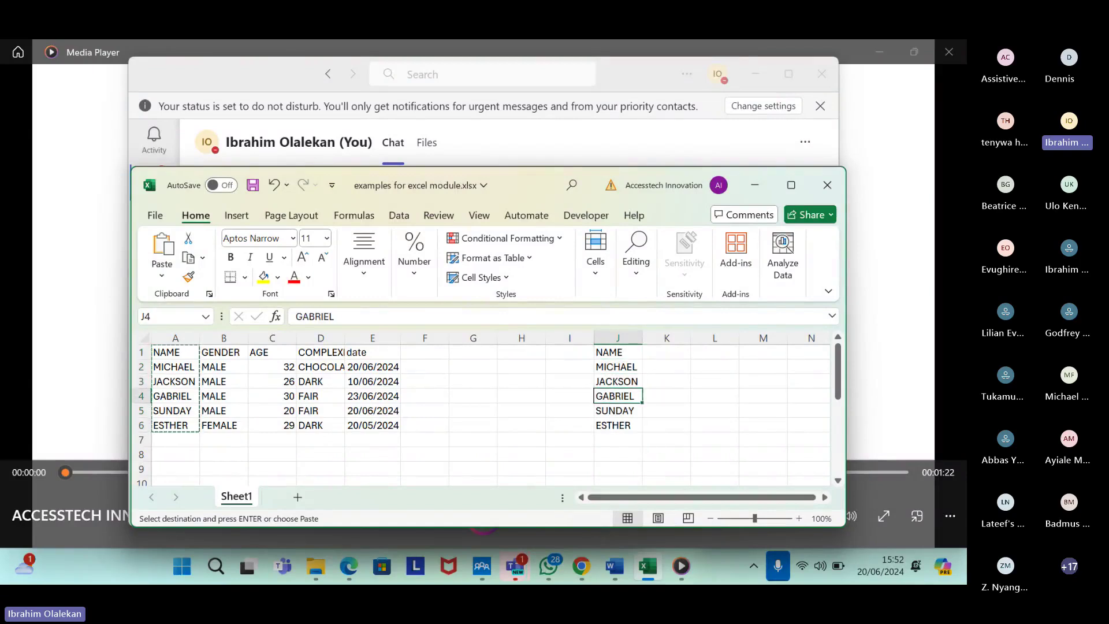
pyautogui.click(616, 410)
pyautogui.click(617, 426)
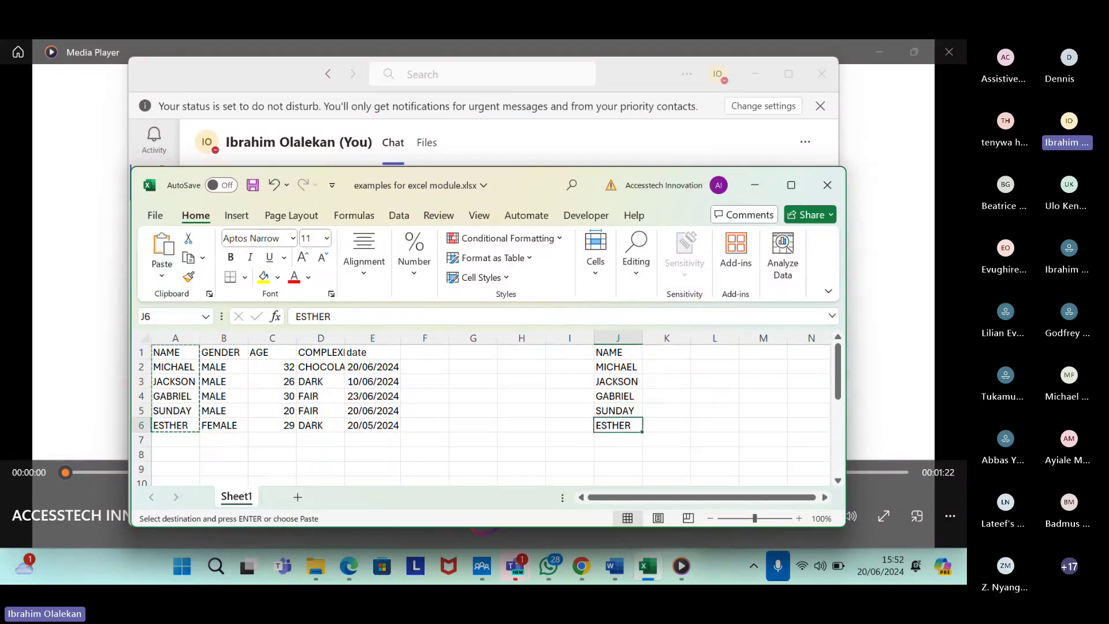
pyautogui.click(616, 439)
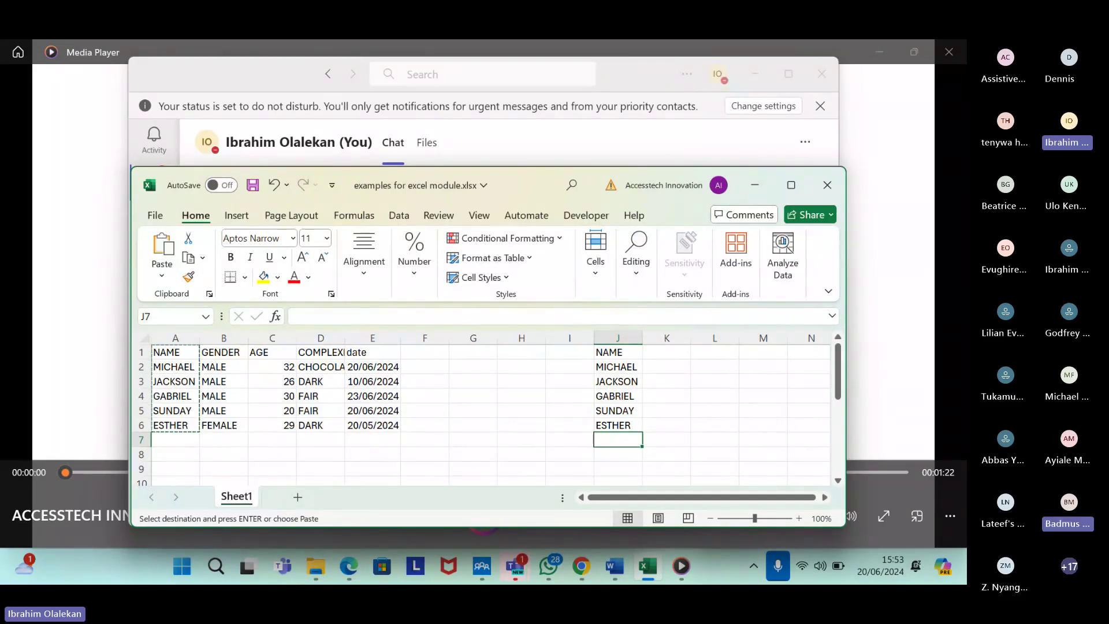
pyautogui.click(617, 425)
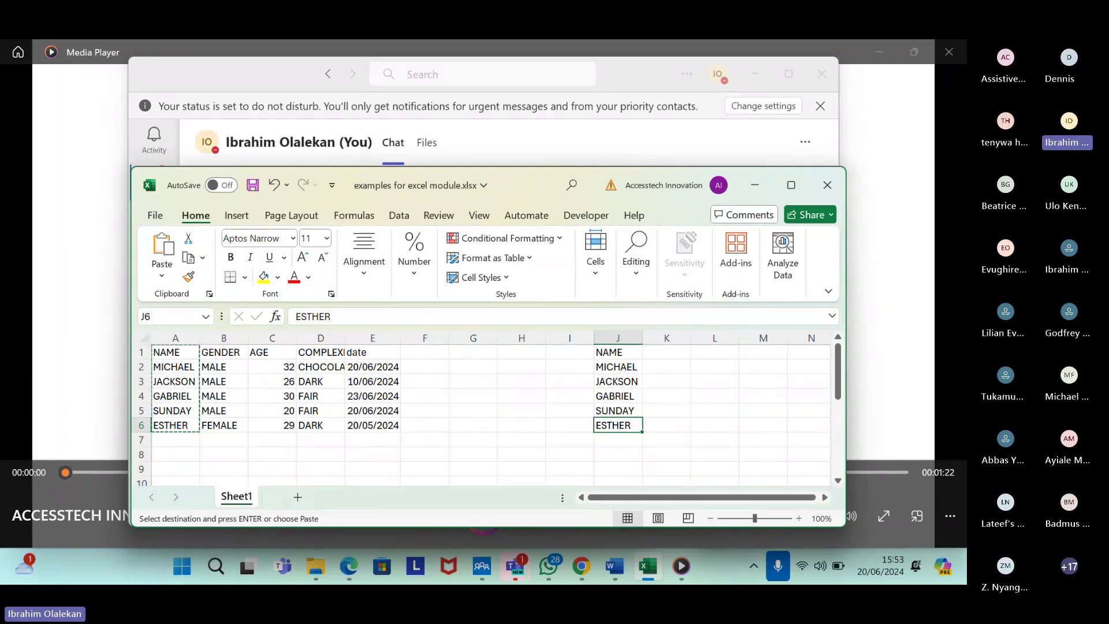
pyautogui.click(618, 411)
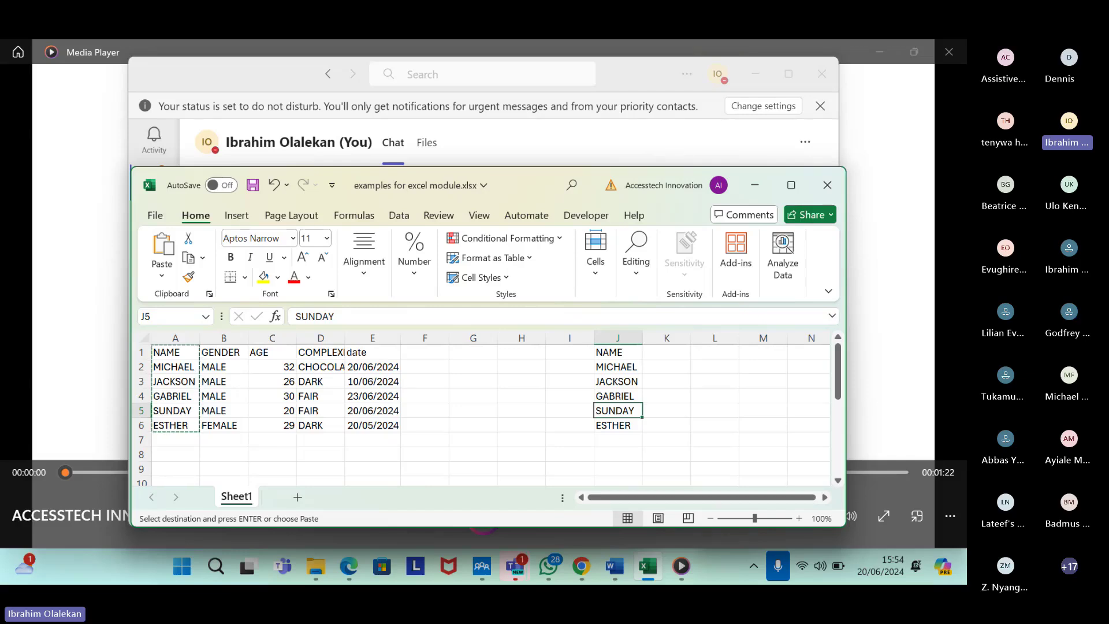
# Return to J1 at the head of the pasted column and select the range J1:J6.
pyautogui.press('Up')
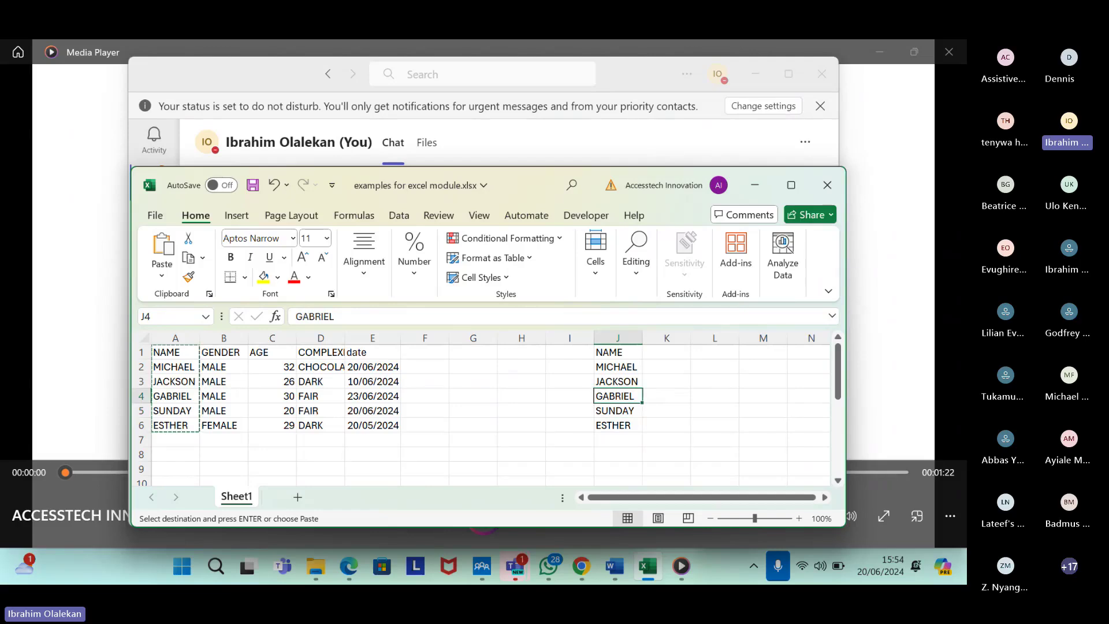
pyautogui.hotkey('ctrl', 'Up')
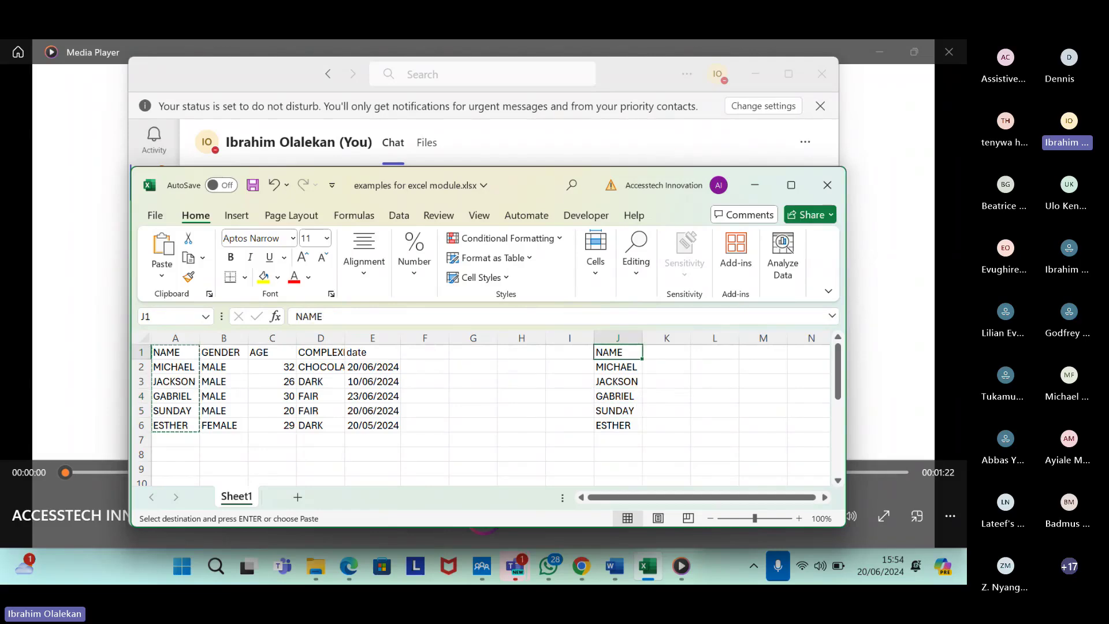
pyautogui.hotkey('ctrl', 'v')
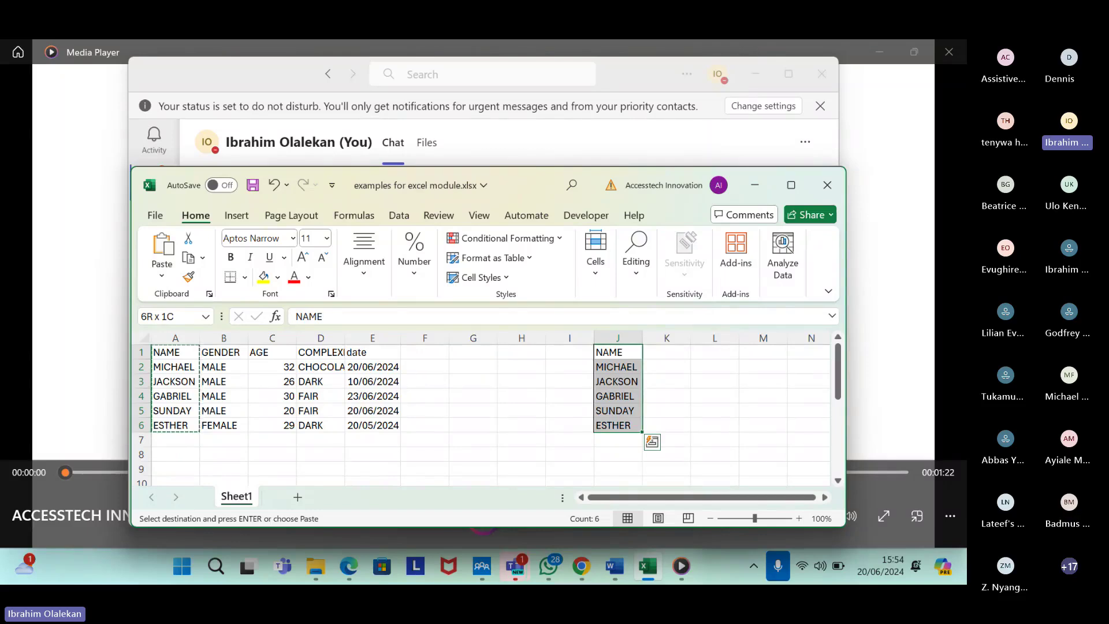
# Copy the selected names in J1:J6 and move to the empty cell L1.
pyautogui.hotkey('ctrl', 'c')
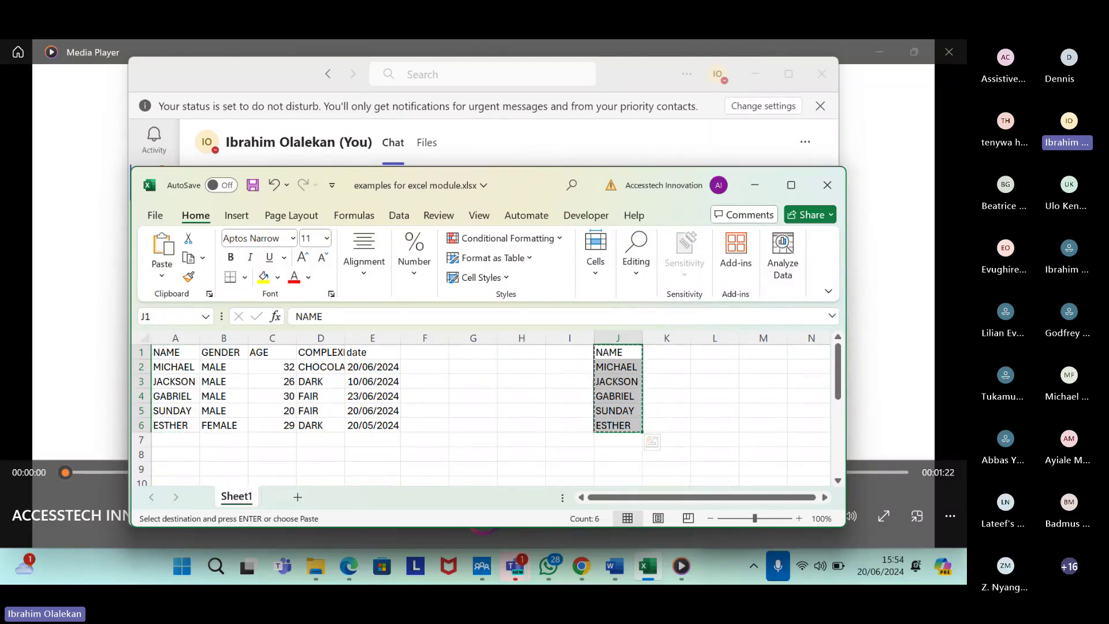
pyautogui.press('Up')
pyautogui.click(667, 352)
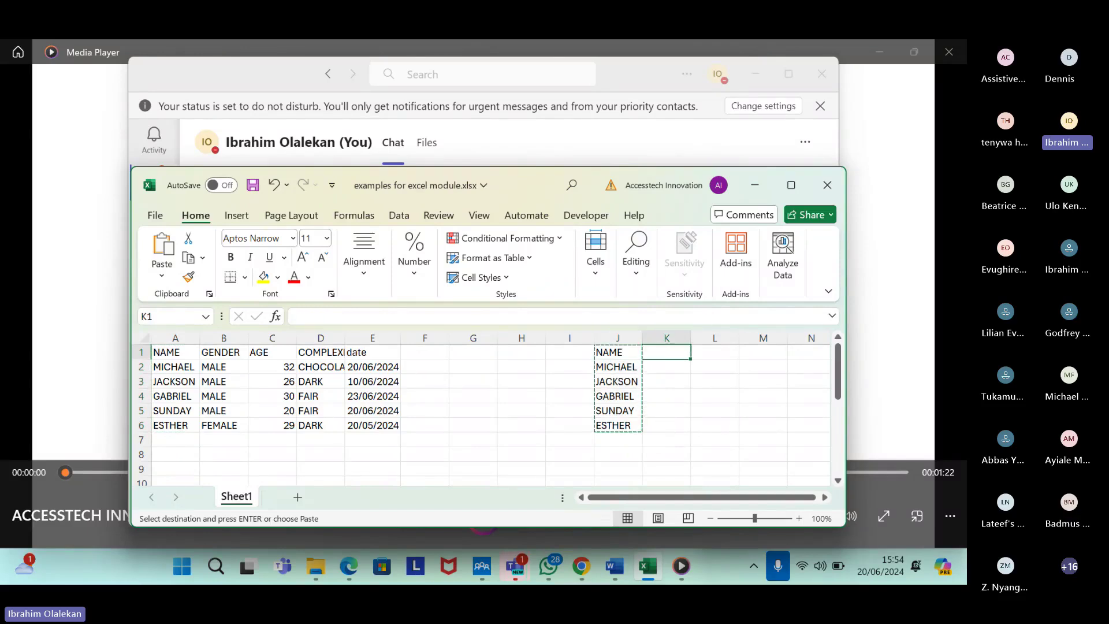
pyautogui.click(714, 351)
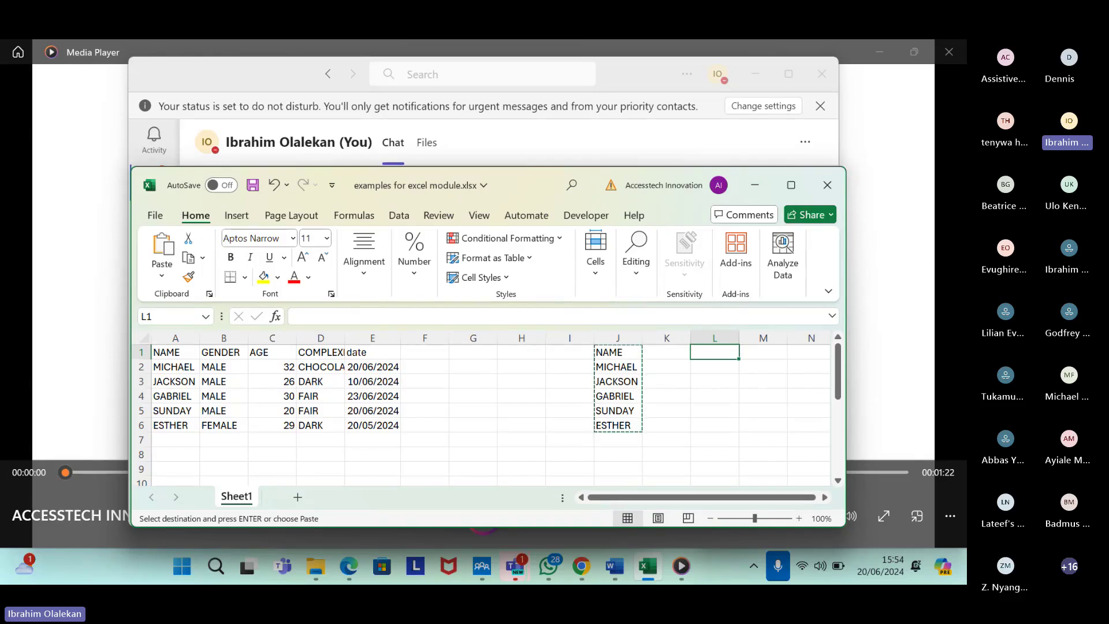
# Review the paste options at L1 and paste the copied column as a row using Transpose.
pyautogui.hotkey('shift', 'F10')
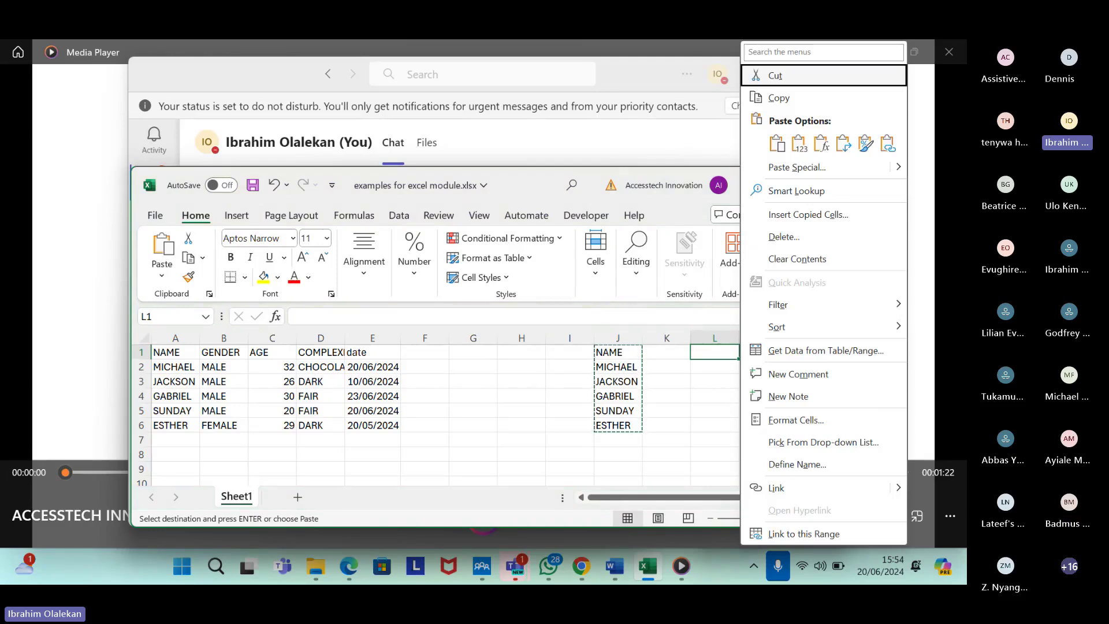
pyautogui.press('Down')
pyautogui.press('Down')
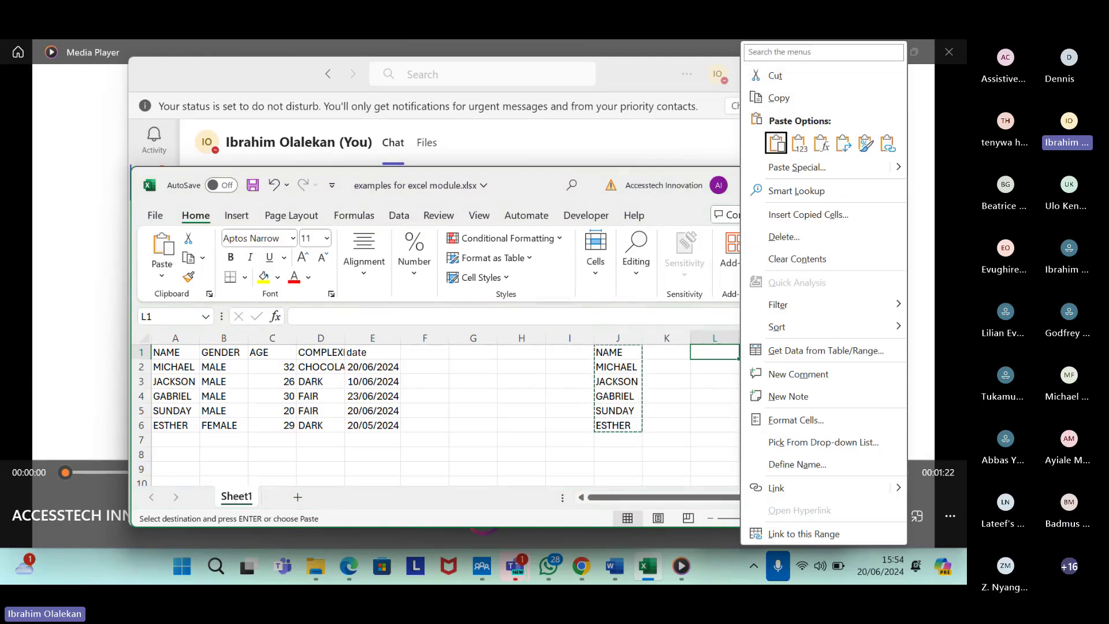
pyautogui.press('Return')
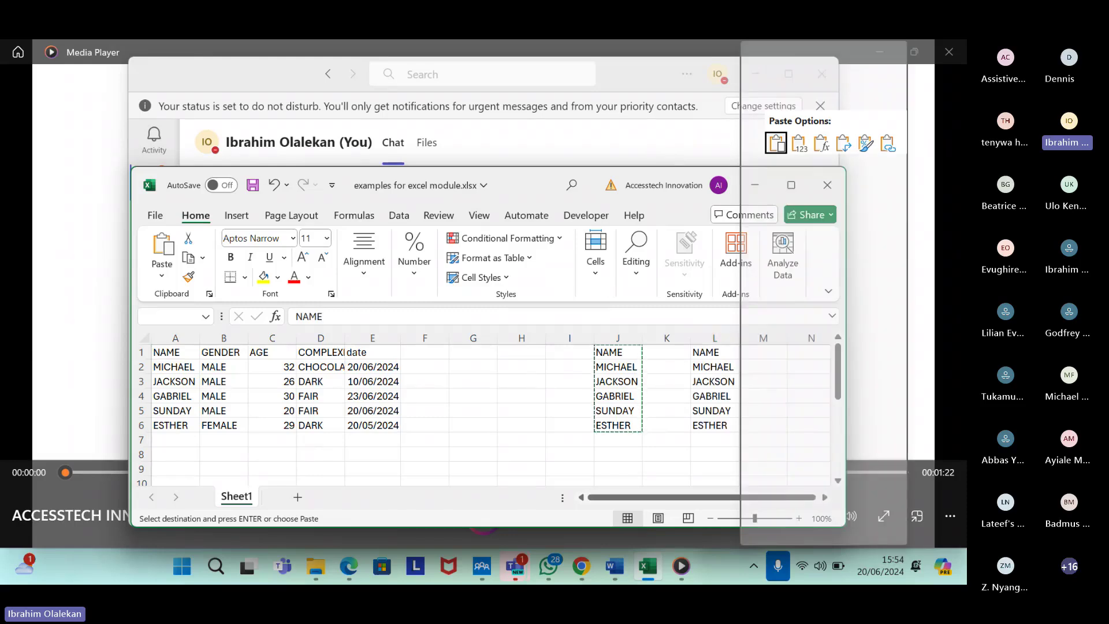
pyautogui.press('Down')
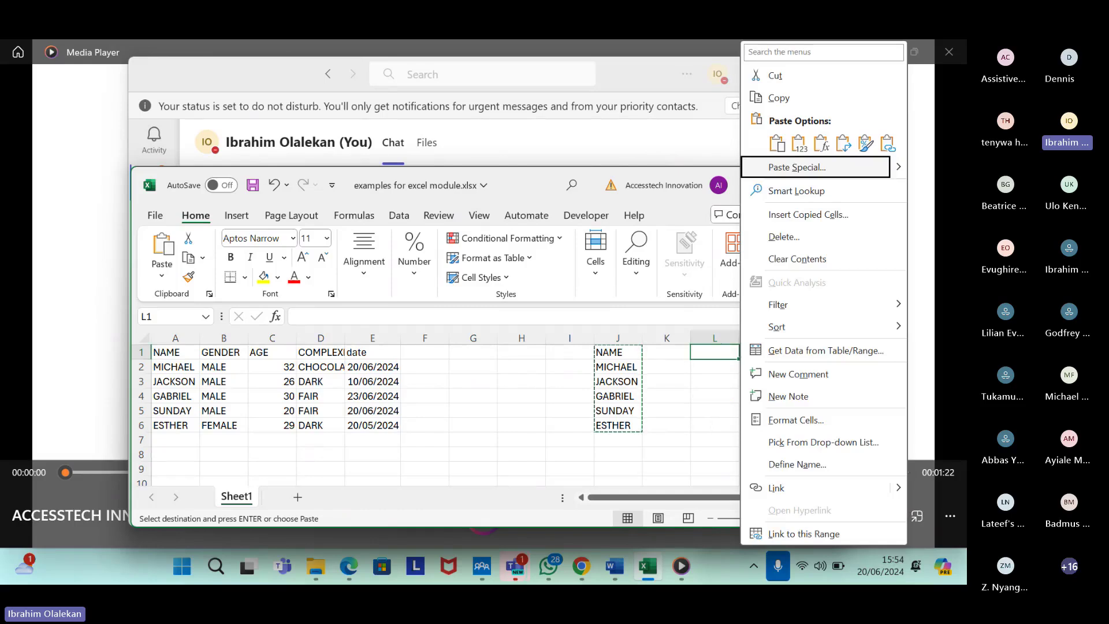
pyautogui.press('Up')
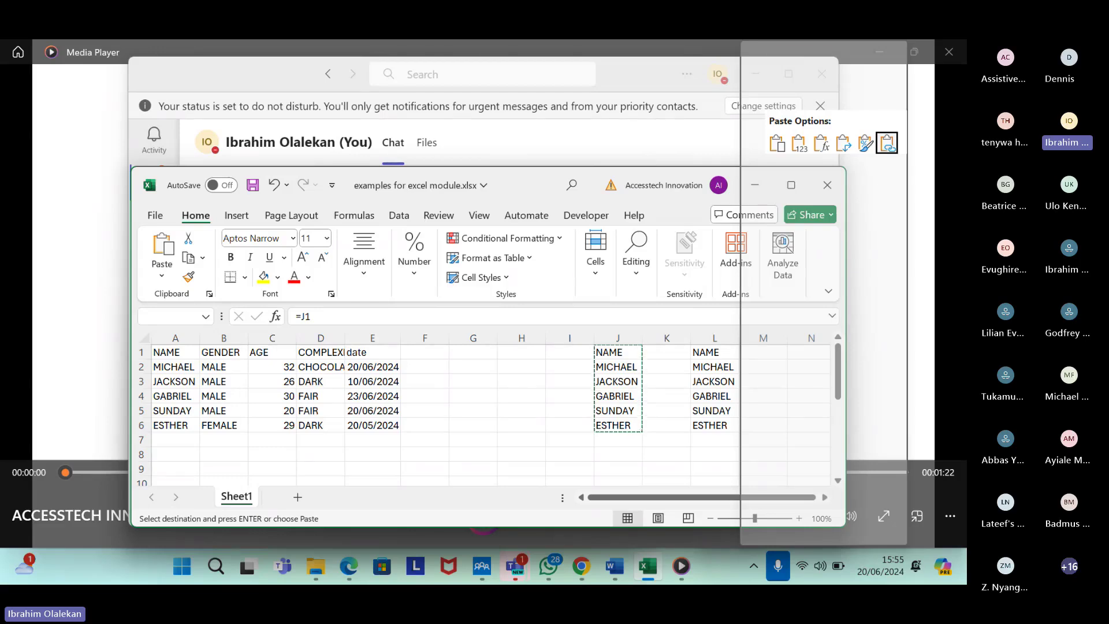
pyautogui.press('Right')
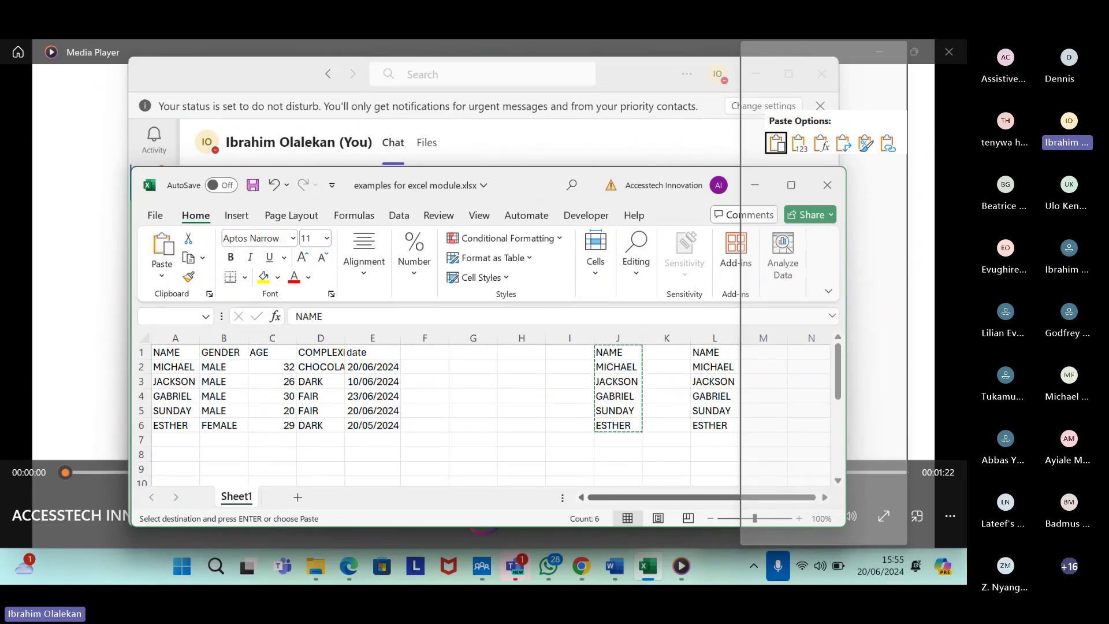
pyautogui.press('Right')
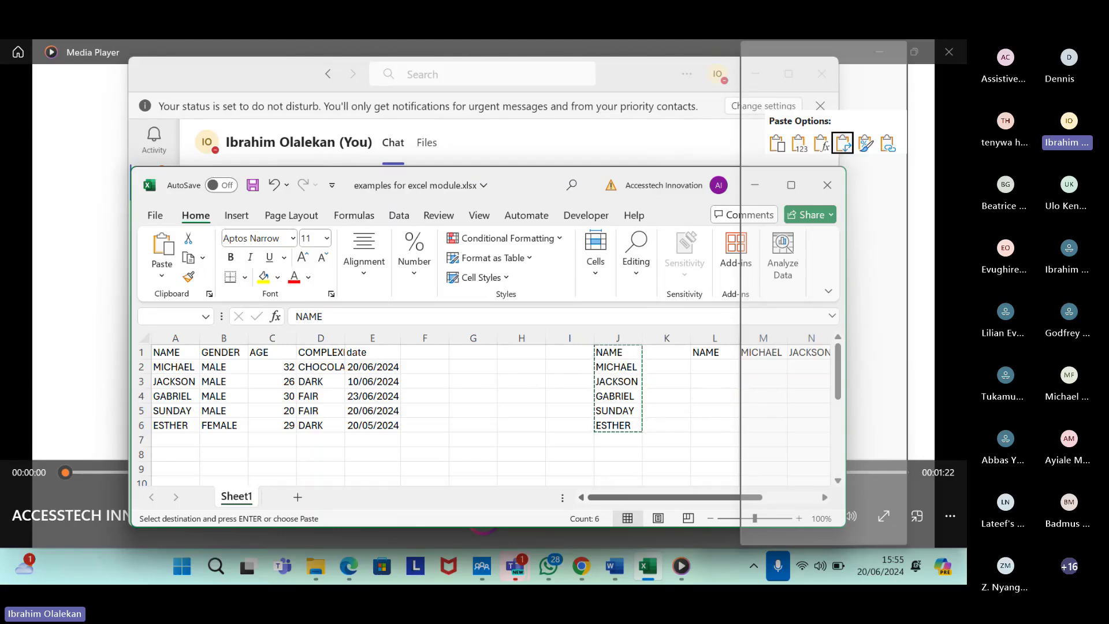
pyautogui.click(842, 143)
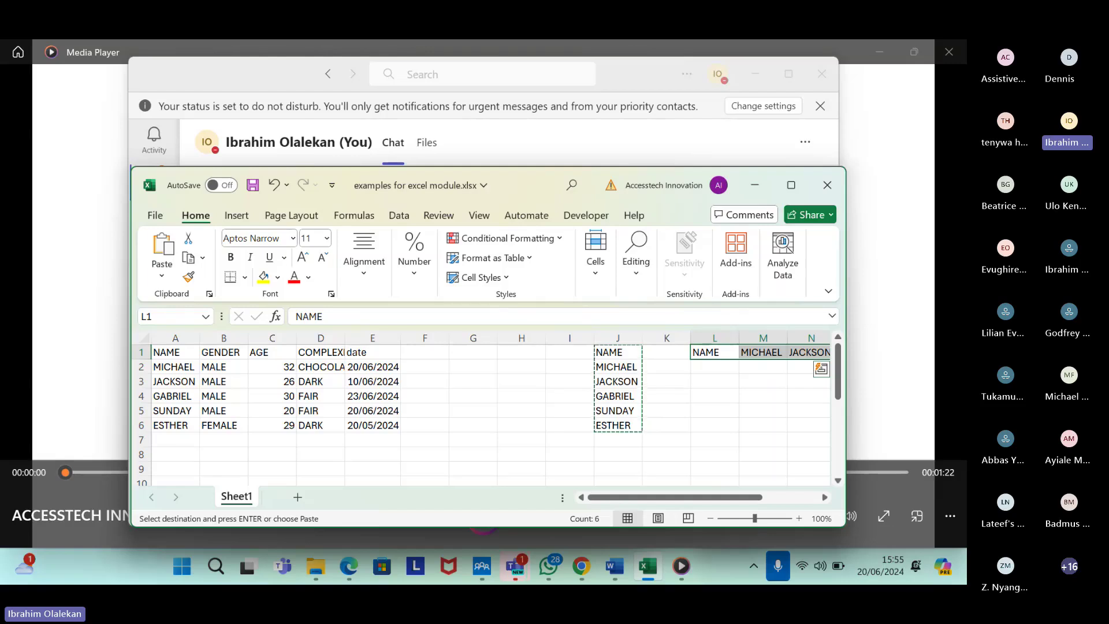
# Examine the transposed row cell by cell from L1 to the empty cell R1.
pyautogui.click(763, 352)
pyautogui.click(714, 352)
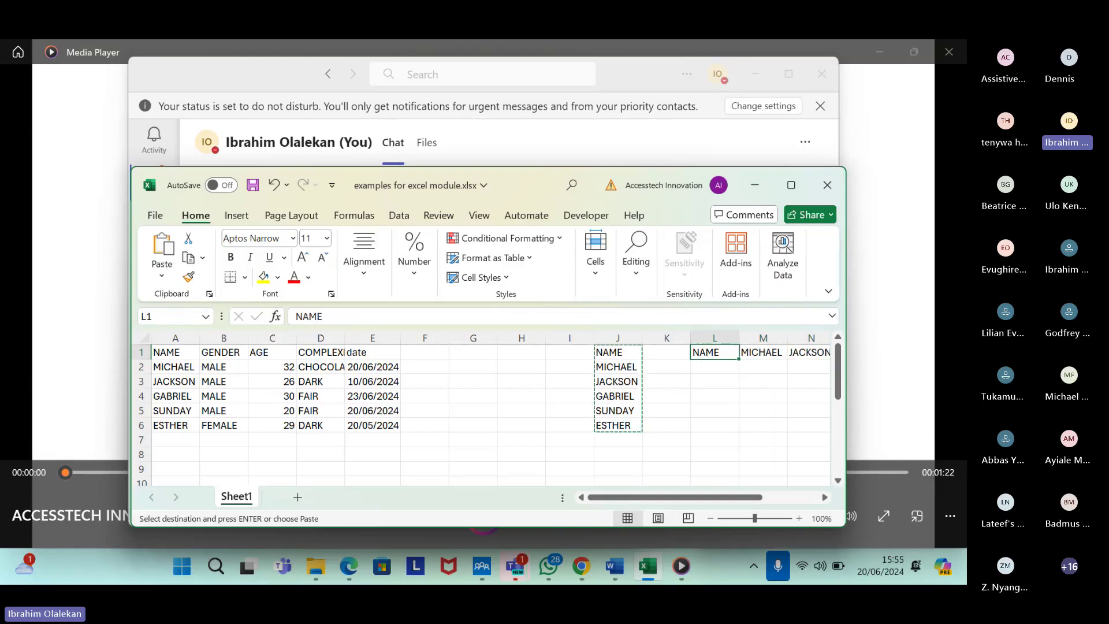
pyautogui.click(762, 353)
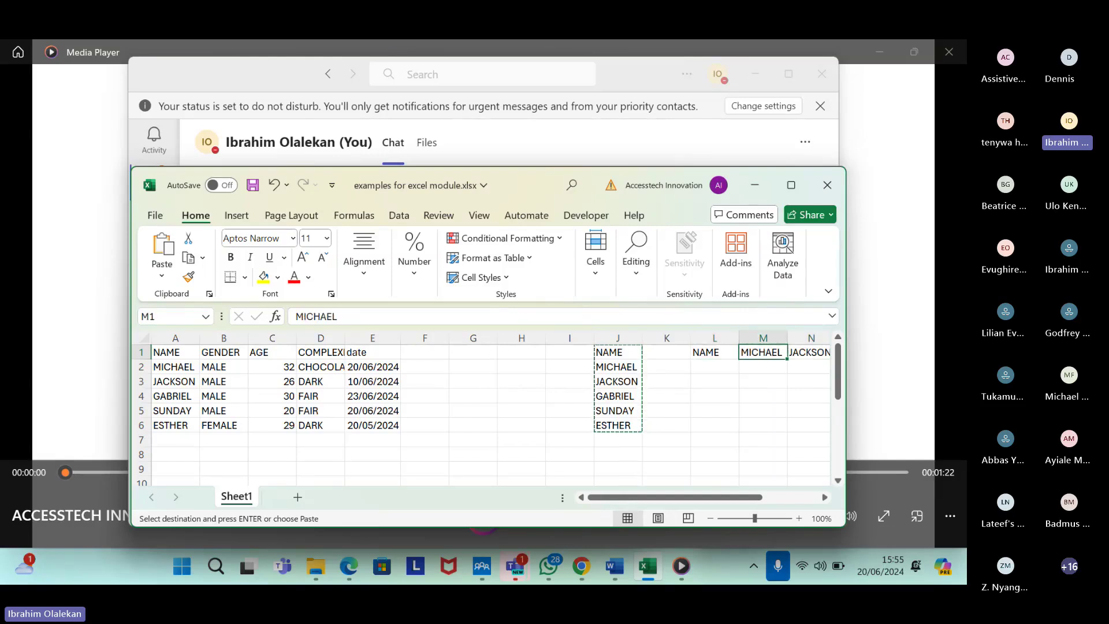
pyautogui.click(811, 352)
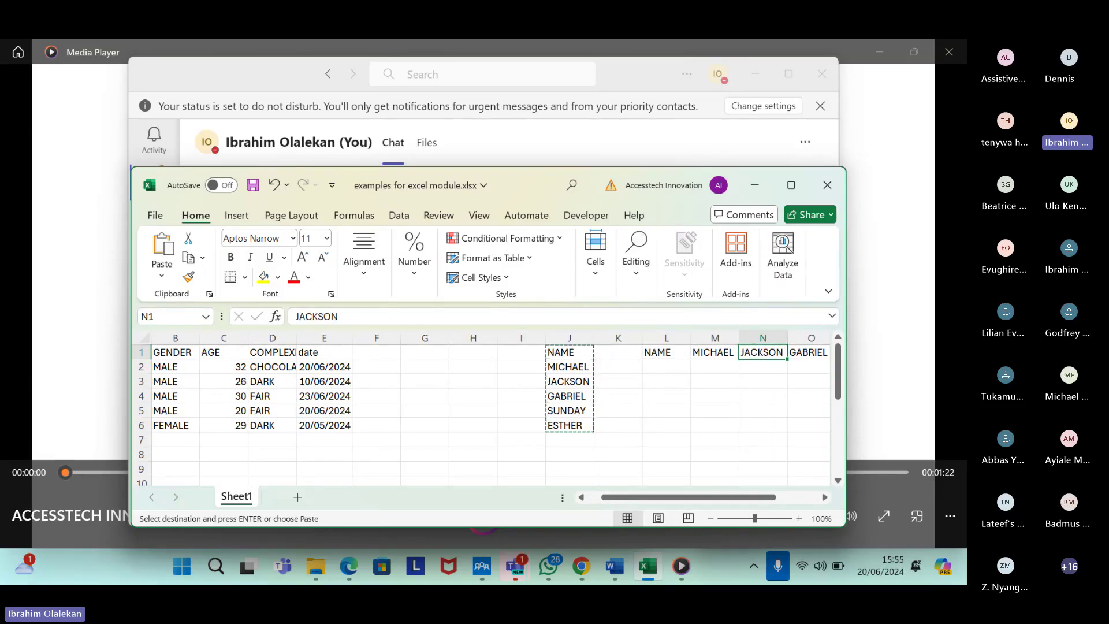
pyautogui.click(809, 352)
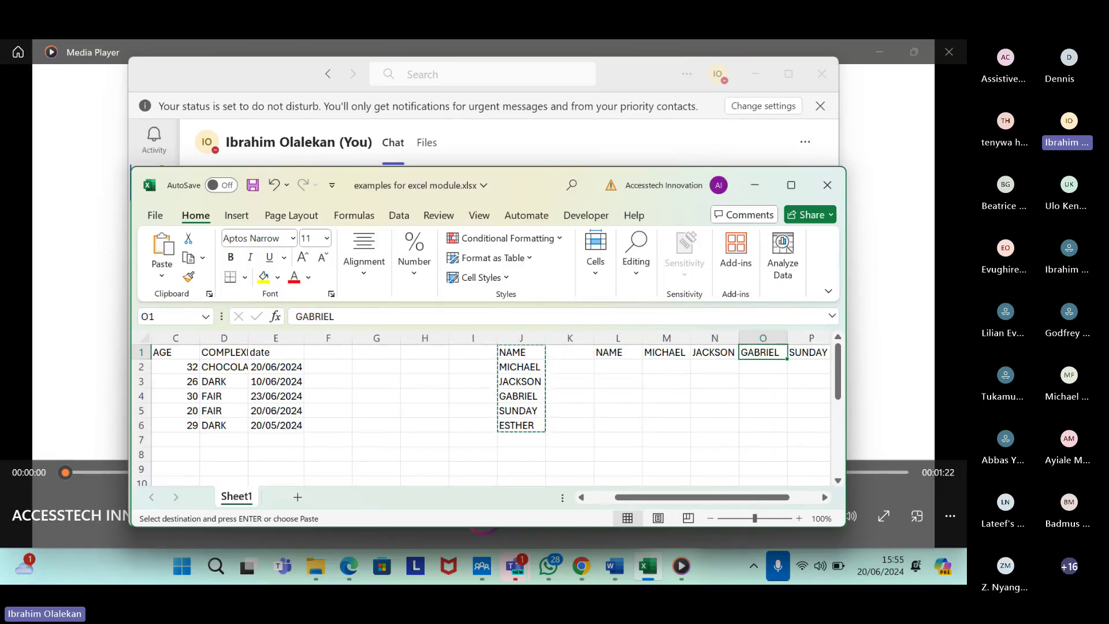
pyautogui.click(808, 352)
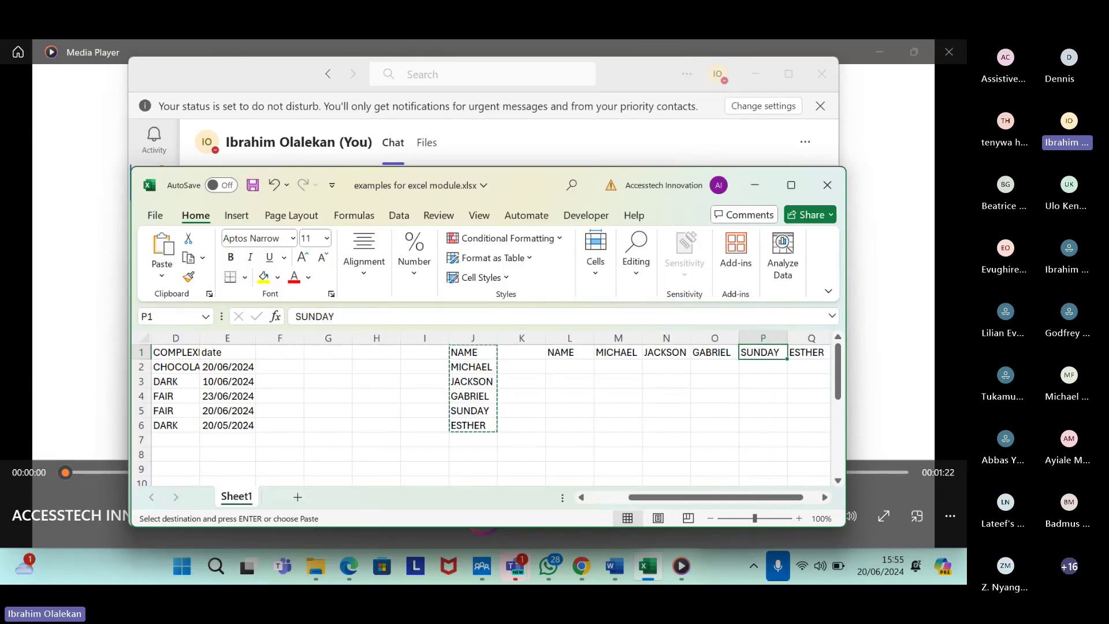
pyautogui.click(809, 352)
pyautogui.click(812, 352)
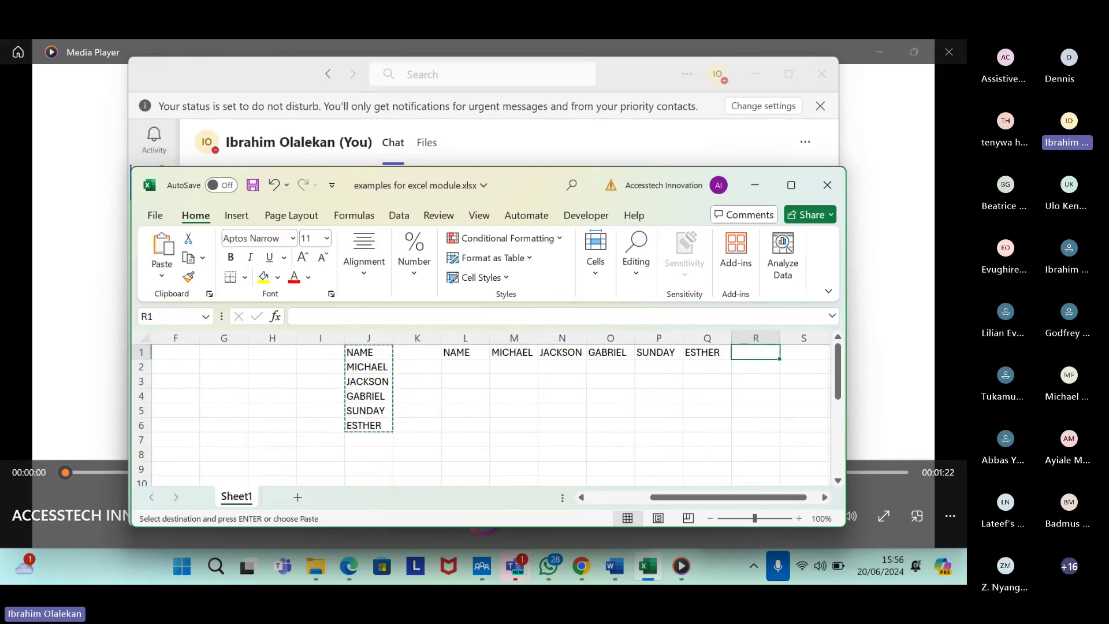
# Undo the transposed paste and remove the pasted NAME column from J1:J6, checking its cells down to J3.
pyautogui.hotkey('ctrl', 'z')
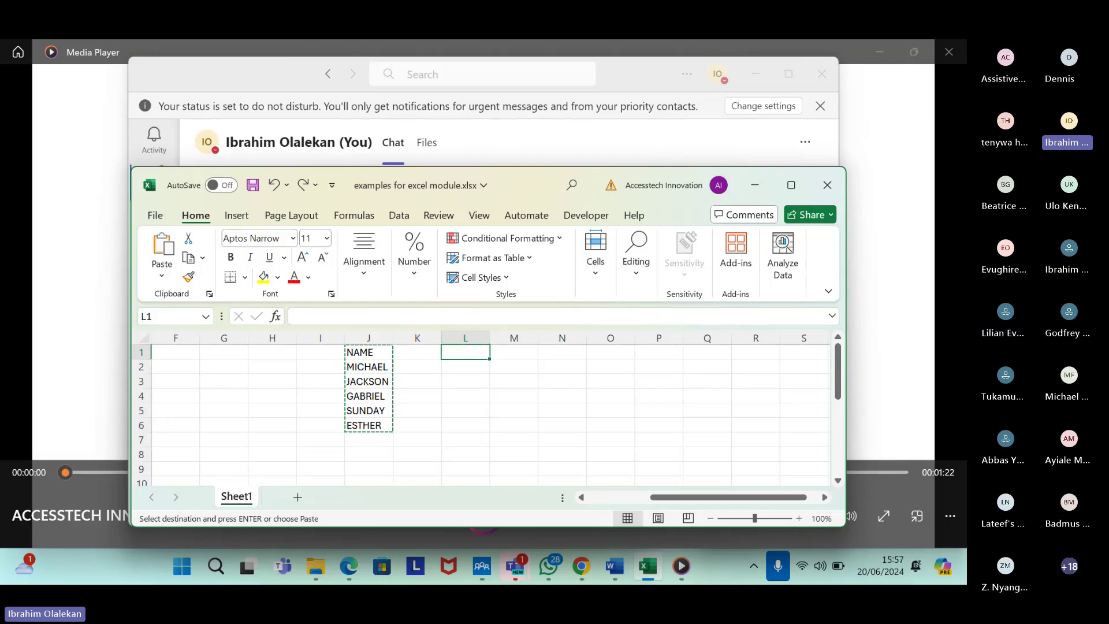
pyautogui.click(513, 352)
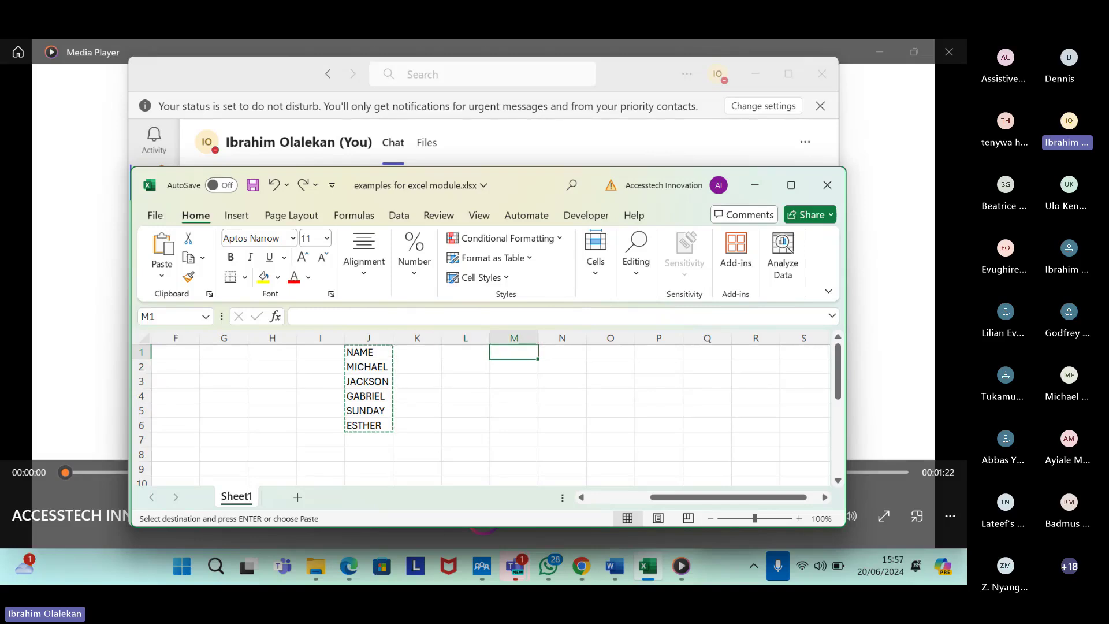
pyautogui.click(320, 352)
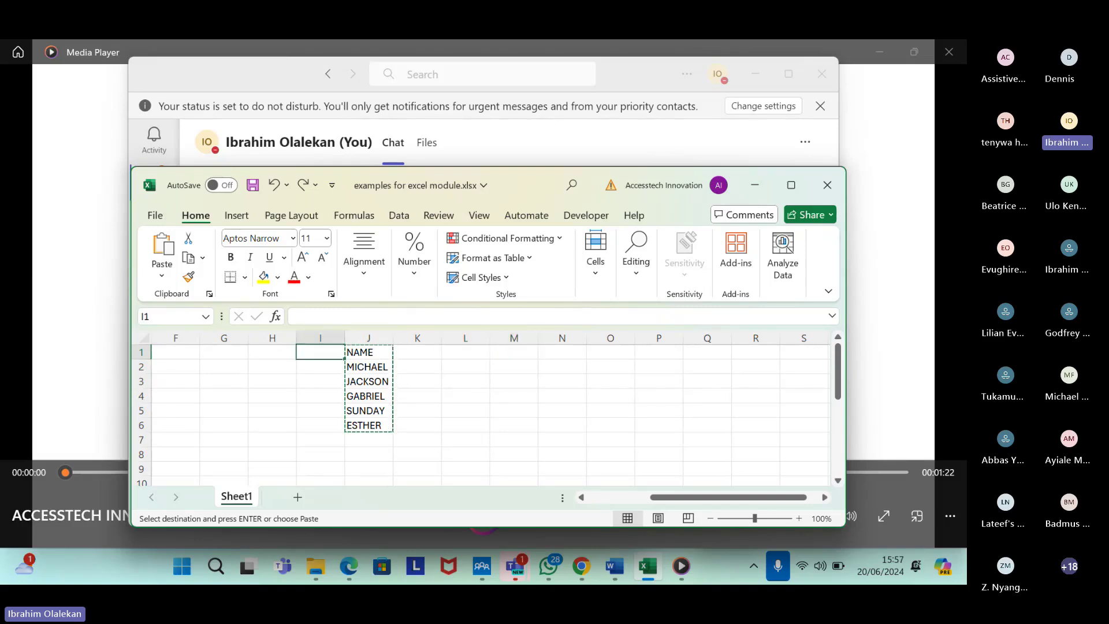
pyautogui.click(368, 352)
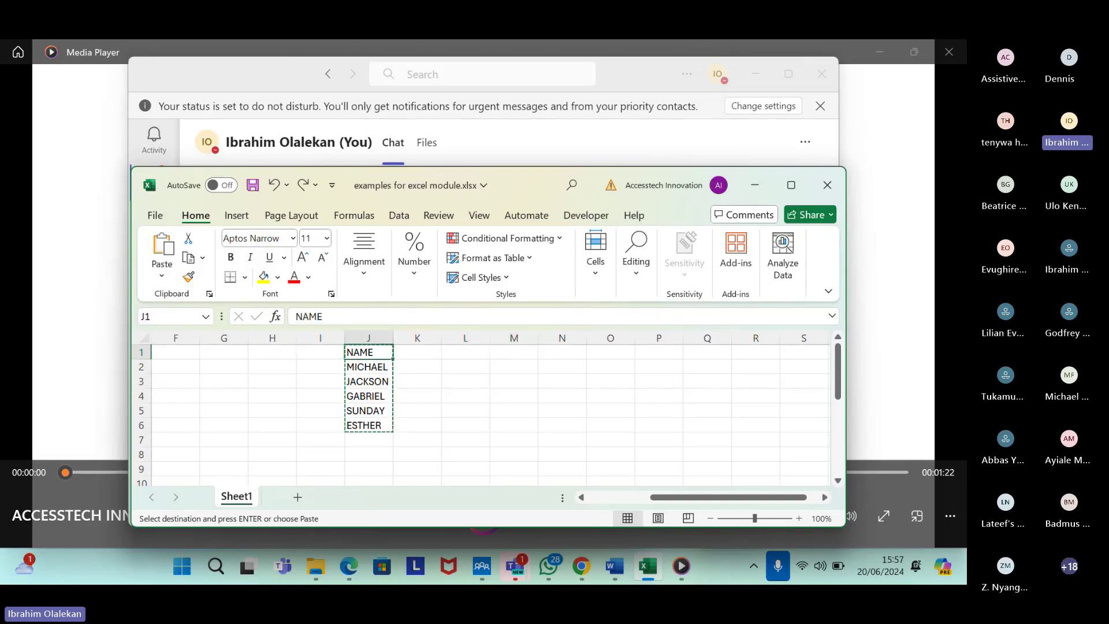
pyautogui.moveTo(369, 352); pyautogui.dragTo(369, 425)
pyautogui.press('Delete')
pyautogui.click(369, 352)
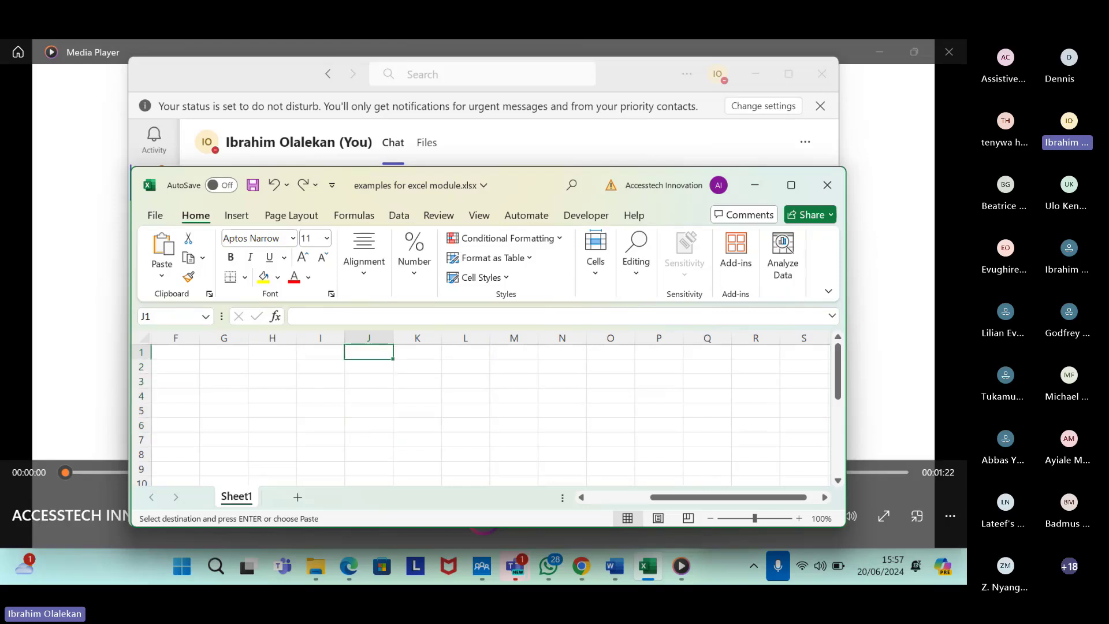
pyautogui.press('Down')
pyautogui.press('Down')
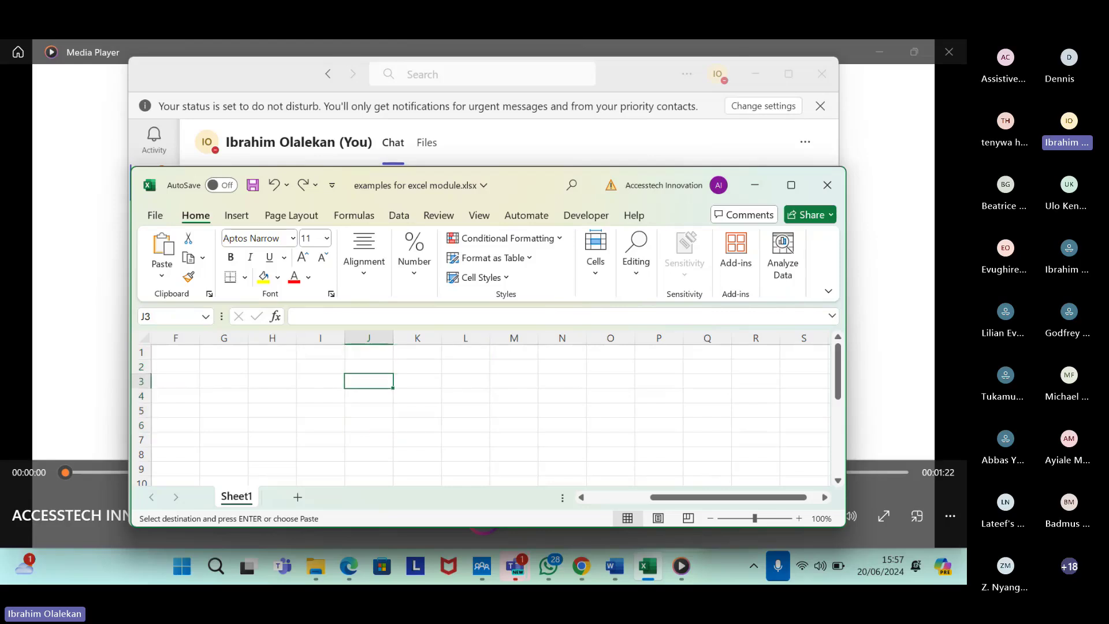
# Jump back to the data table at the date header and move along row 1 to A1.
pyautogui.hotkey('ctrl', 'Left')
pyautogui.hotkey('ctrl', 'Up')
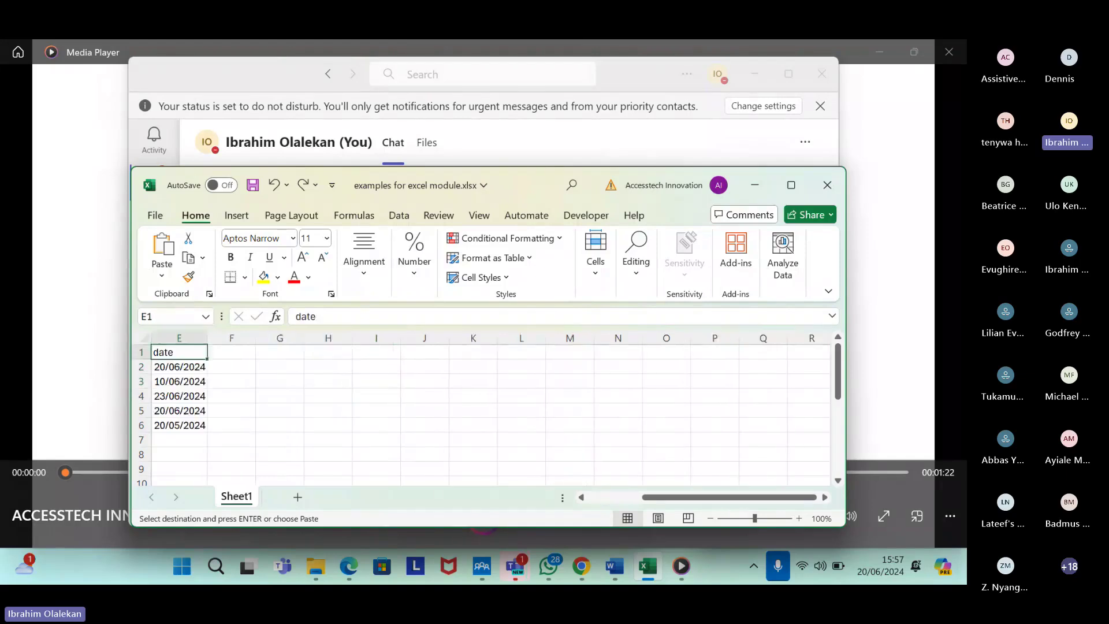
pyautogui.press('Left')
pyautogui.press('Left')
pyautogui.press('Left')
pyautogui.press('Left')
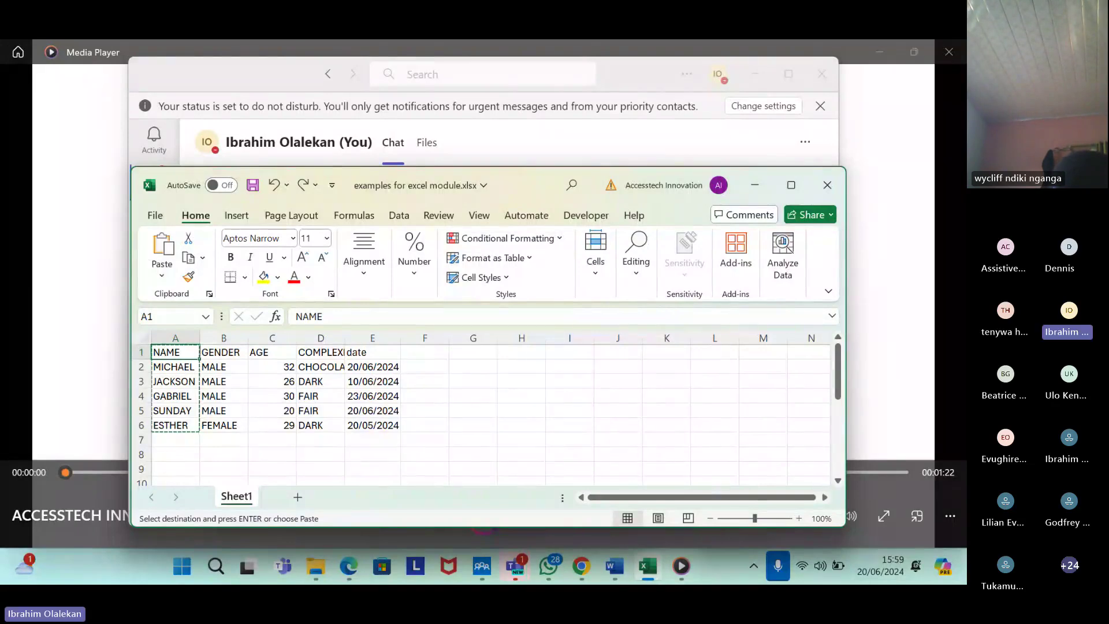
# Step through the row 1 headers from NAME in A1 to date in E1.
pyautogui.press('Right')
pyautogui.press('Right')
pyautogui.press('Right')
pyautogui.press('Right')
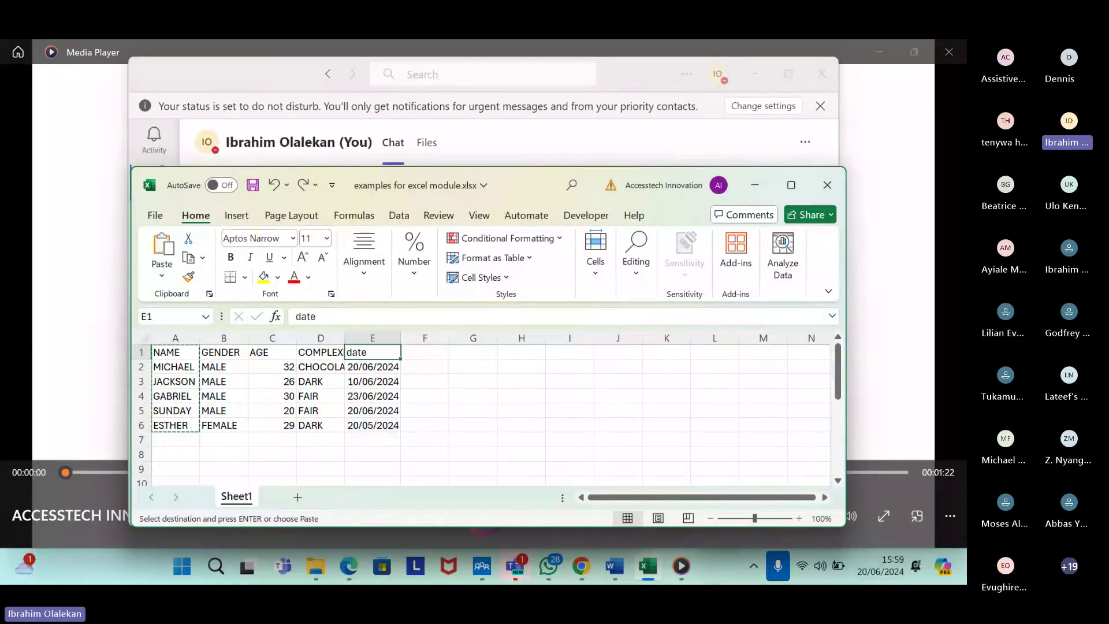
pyautogui.click(272, 352)
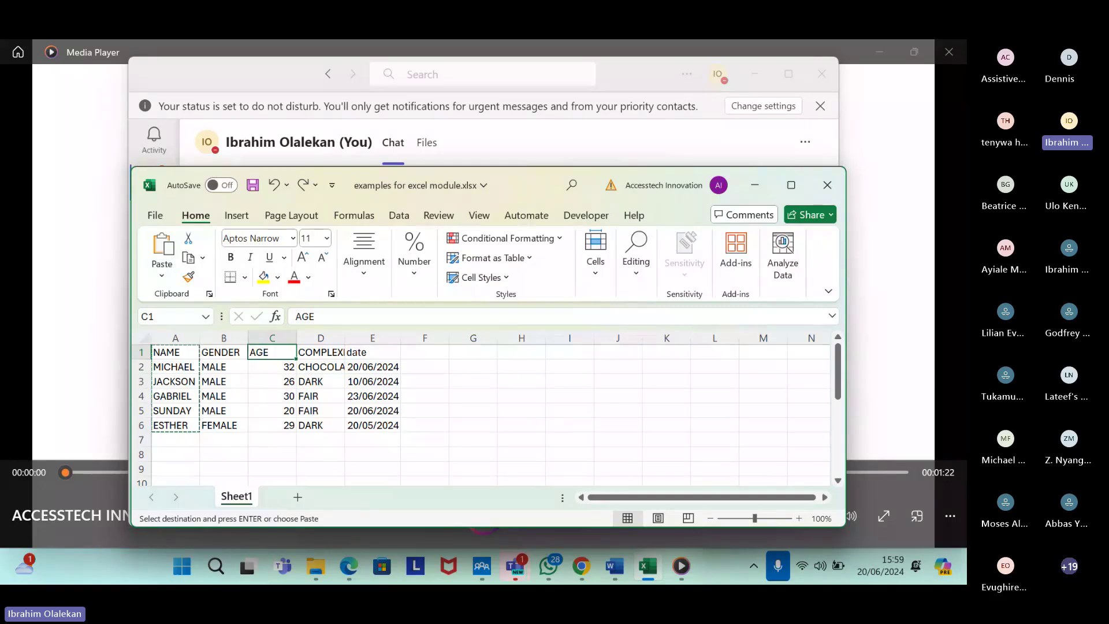
pyautogui.click(223, 352)
pyautogui.click(272, 352)
pyautogui.click(223, 352)
pyautogui.click(272, 352)
pyautogui.click(321, 351)
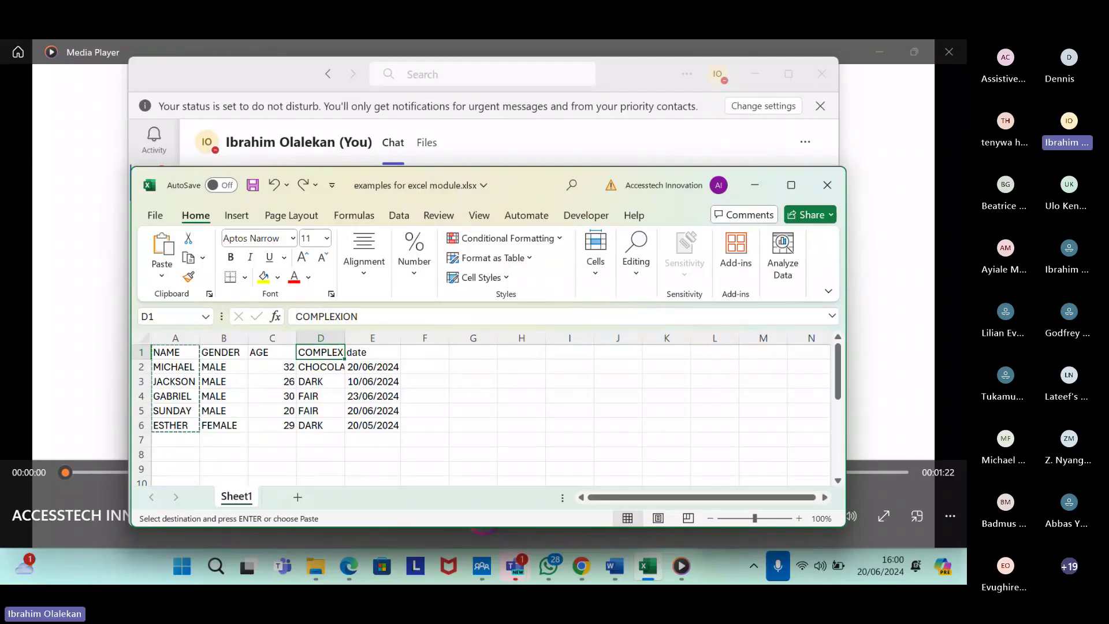
pyautogui.click(272, 351)
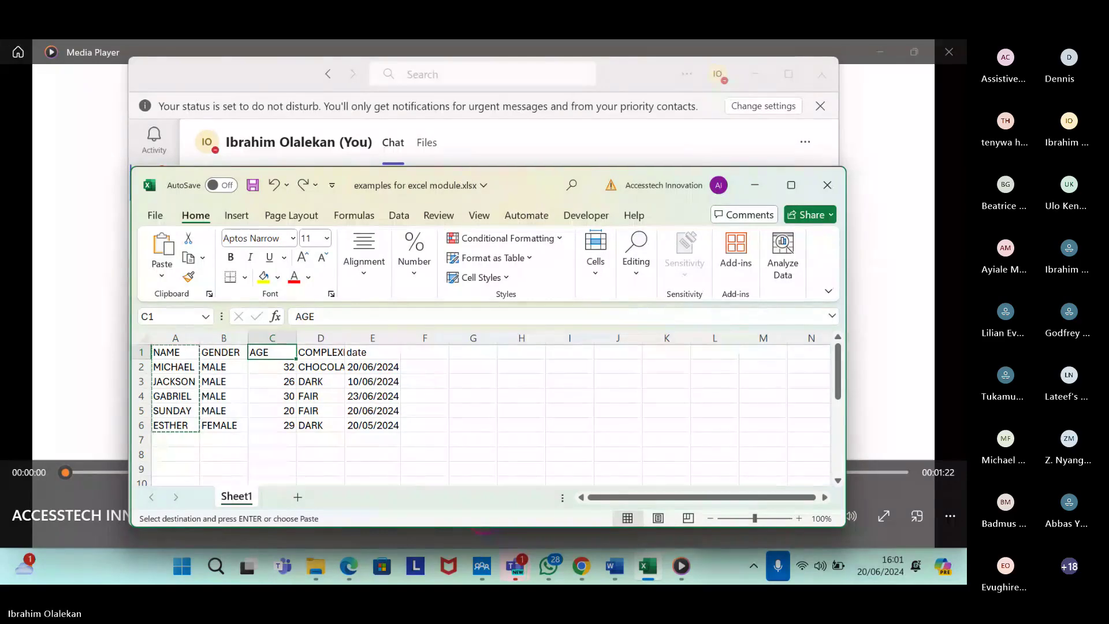
pyautogui.click(320, 352)
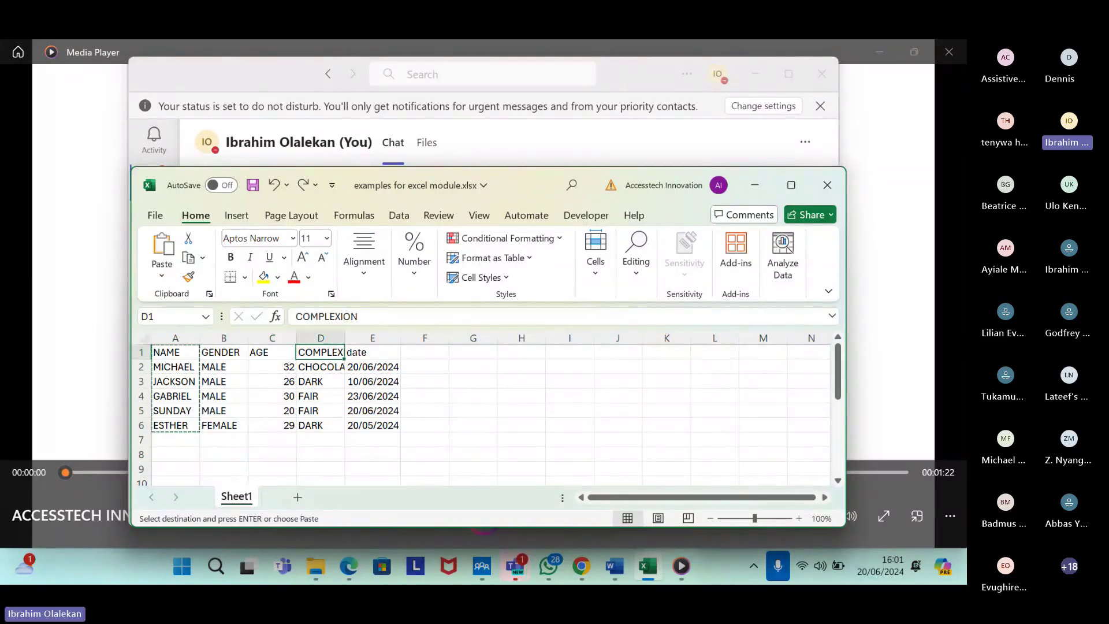
pyautogui.click(272, 352)
pyautogui.click(321, 352)
pyautogui.click(272, 352)
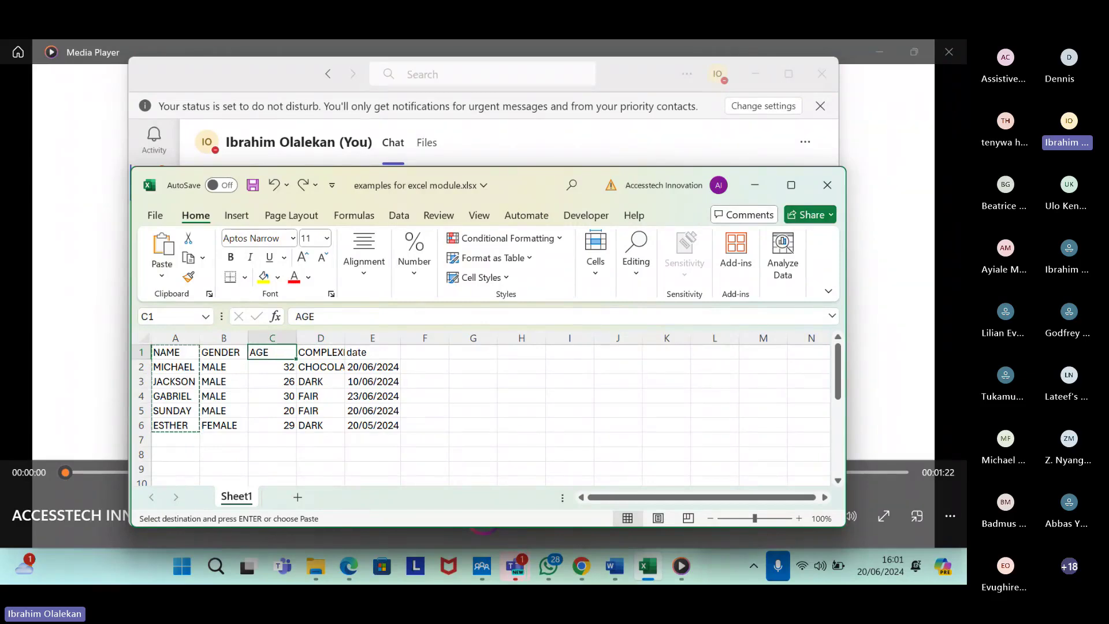
# Open the Insert Copied Cells options for cell D4 in the COMPLEXION column.
pyautogui.click(321, 352)
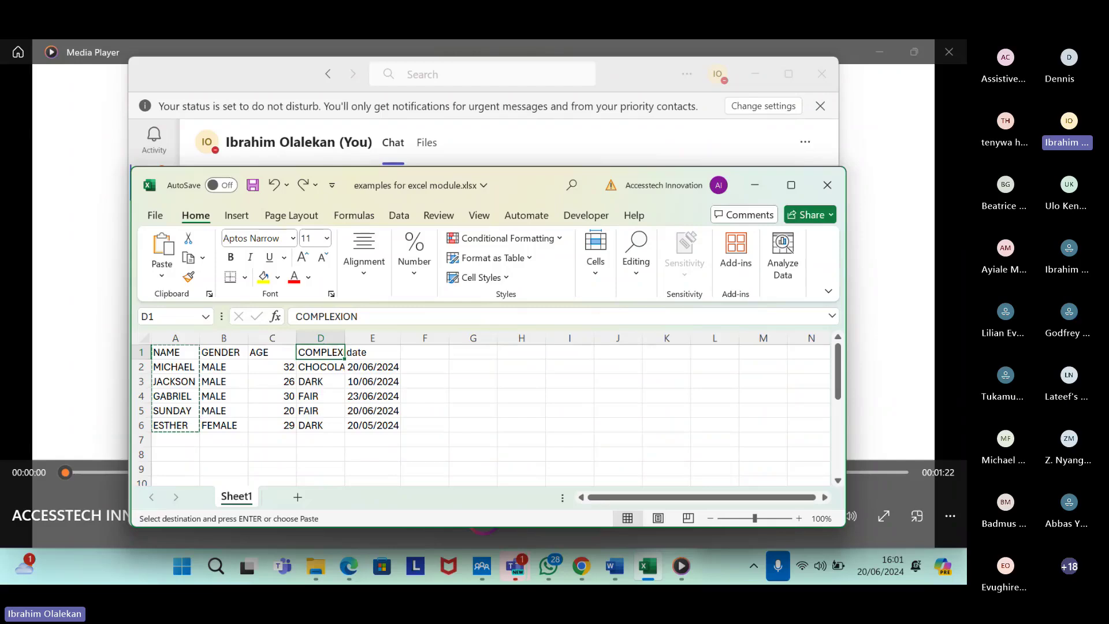
pyautogui.click(321, 381)
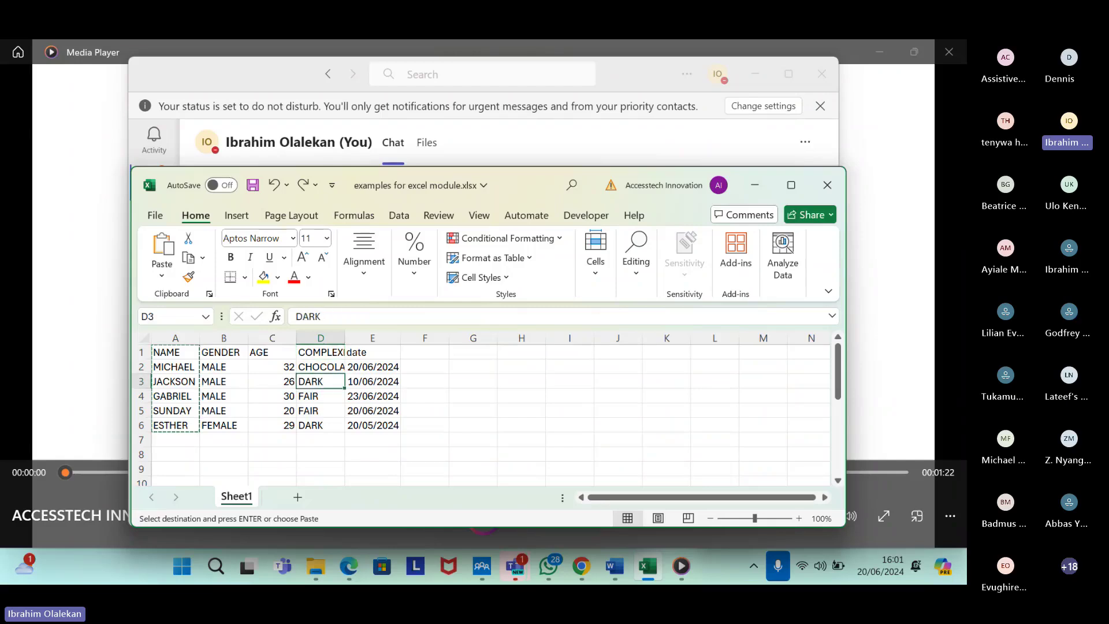
pyautogui.click(321, 395)
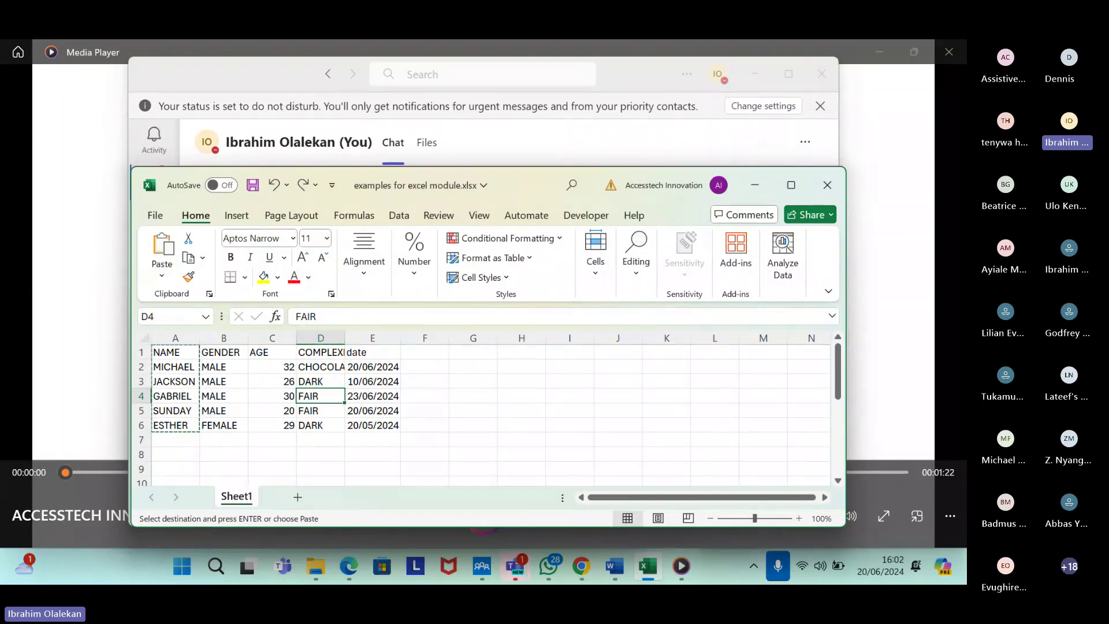
pyautogui.hotkey('shift', 'F10')
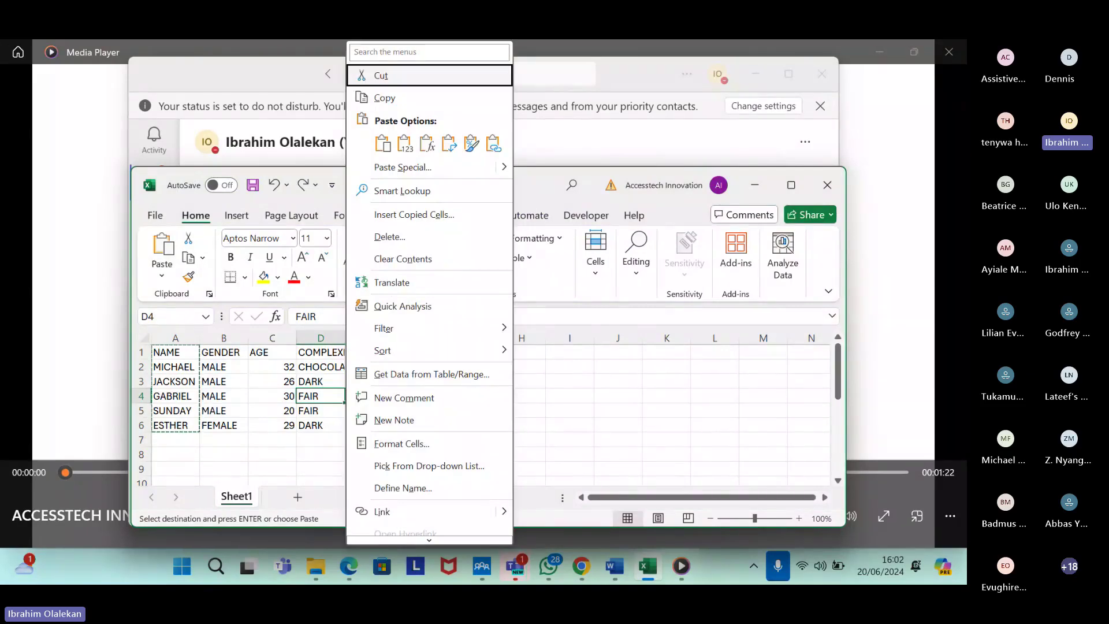
pyautogui.press('Down')
pyautogui.press('Down')
pyautogui.press('Down')
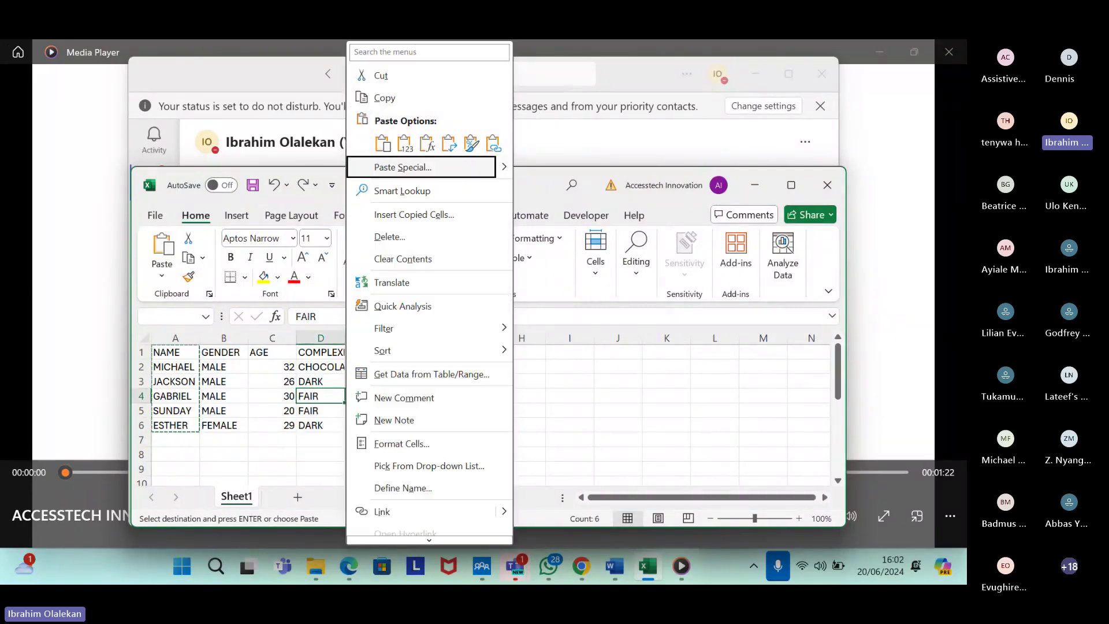
pyautogui.press('Down')
pyautogui.press('Down')
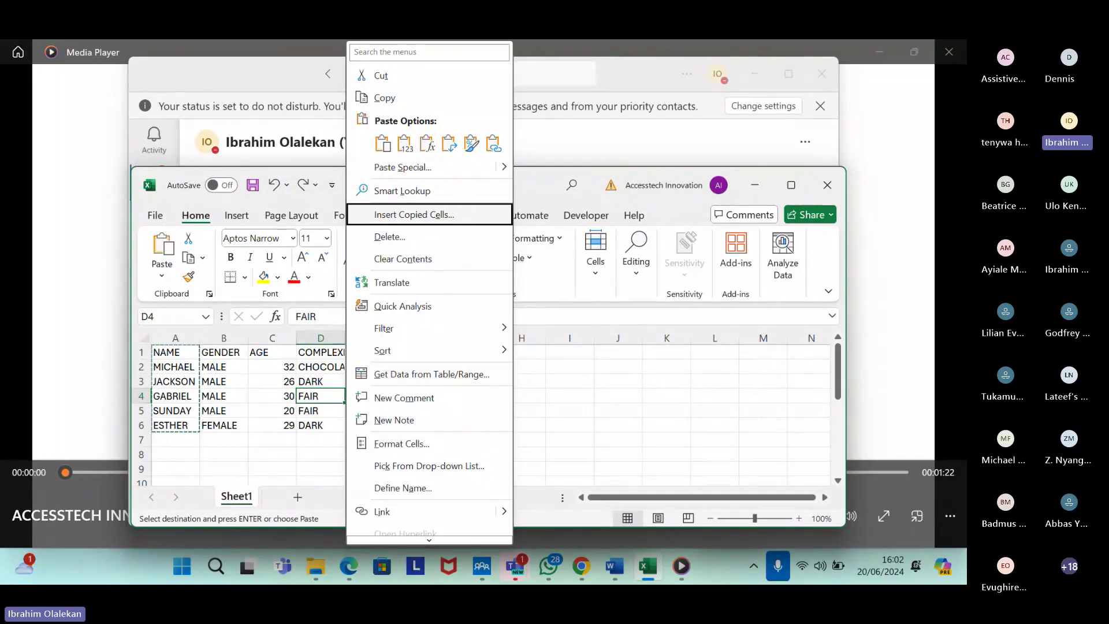
pyautogui.press('Return')
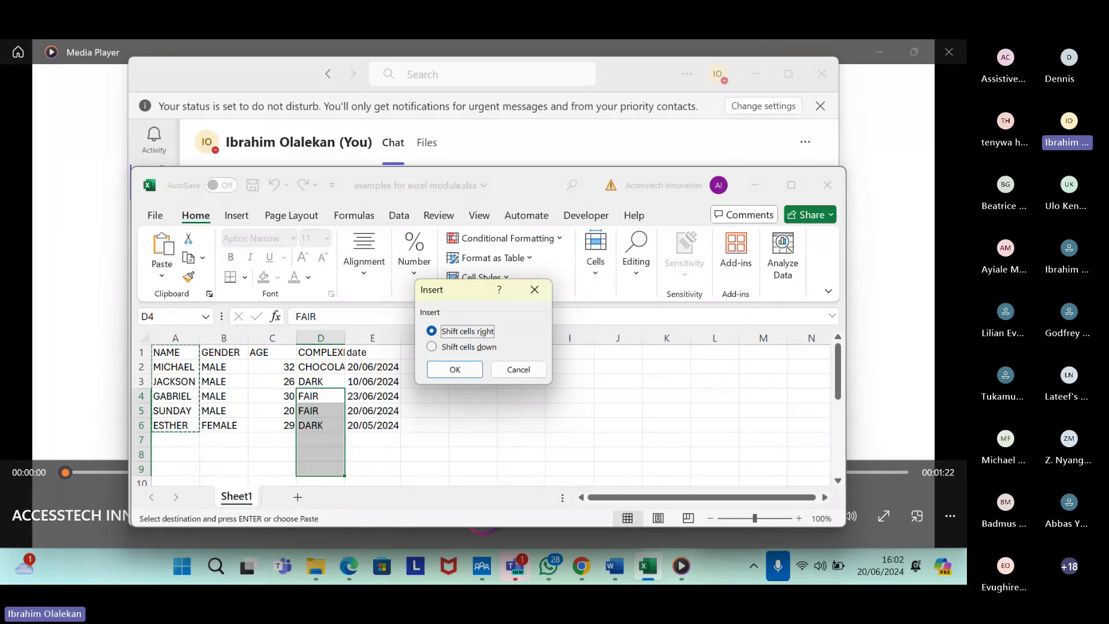
# Compare the Shift cells right and Shift cells down options, and leave without inserting the copied cells.
pyautogui.press('Down')
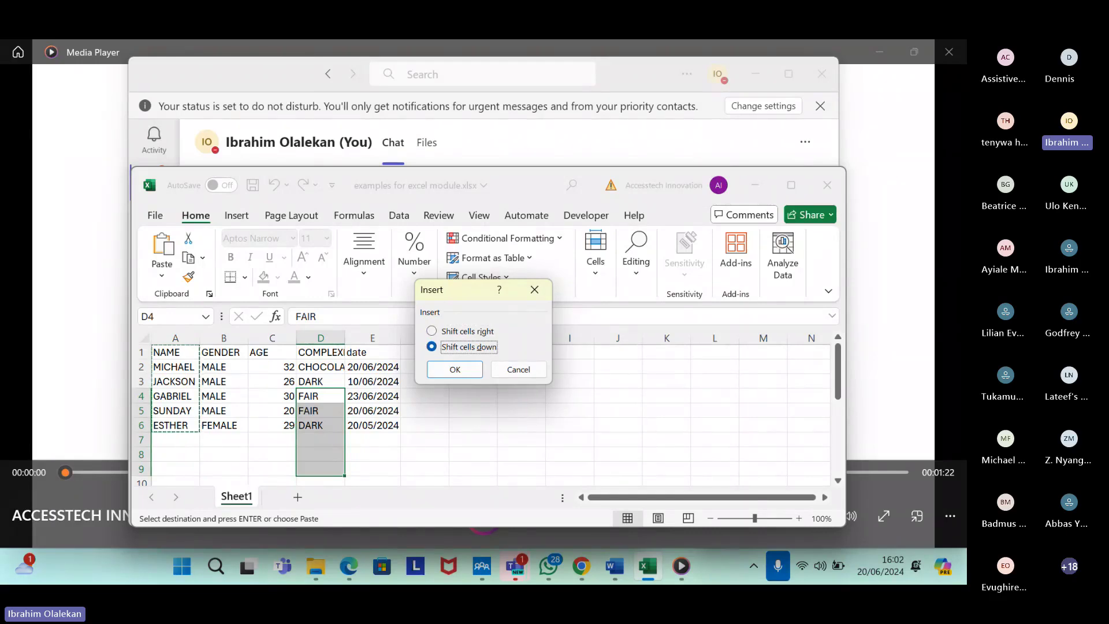
pyautogui.press('Up')
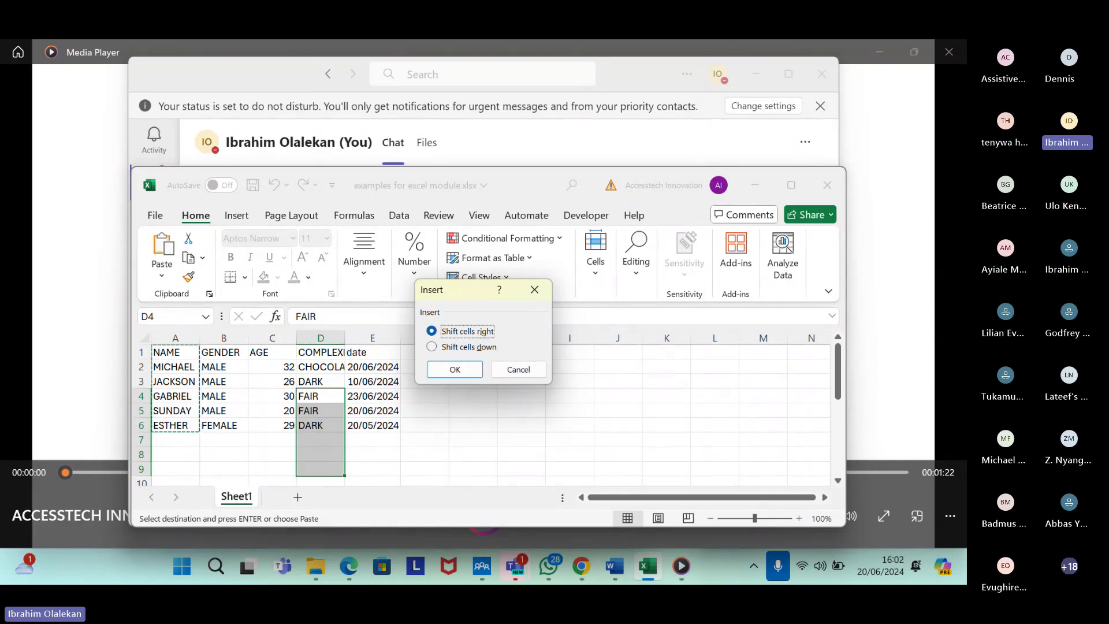
pyautogui.press('Down')
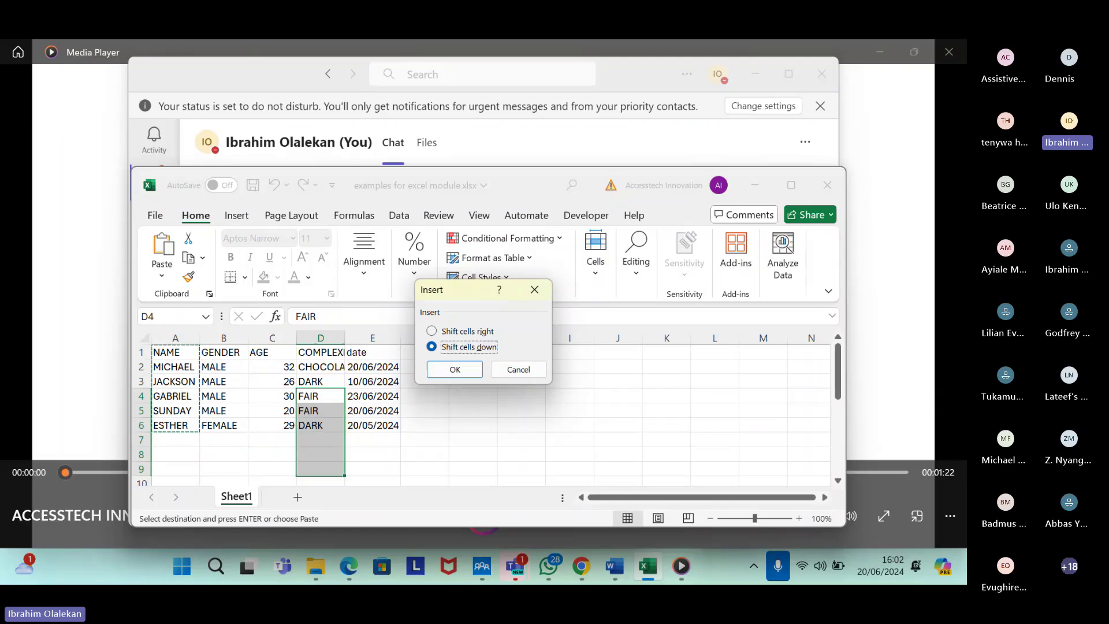
pyautogui.press('Up')
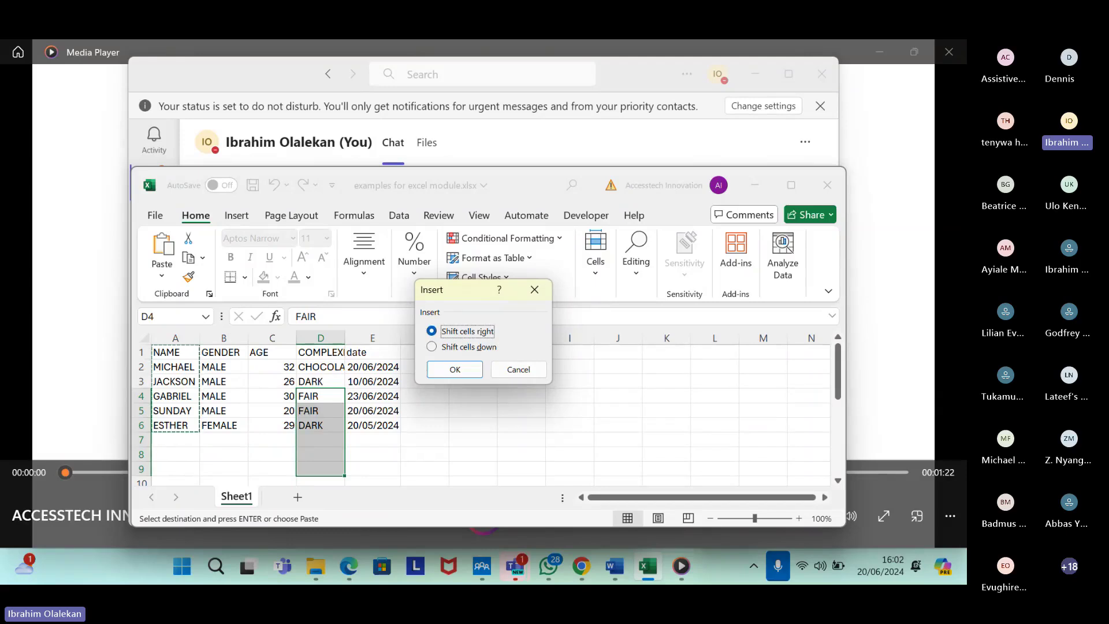
pyautogui.press('Down')
pyautogui.press('Up')
pyautogui.press('Down')
pyautogui.press('Up')
pyautogui.press('Down')
pyautogui.press('Return')
pyautogui.press('Escape')
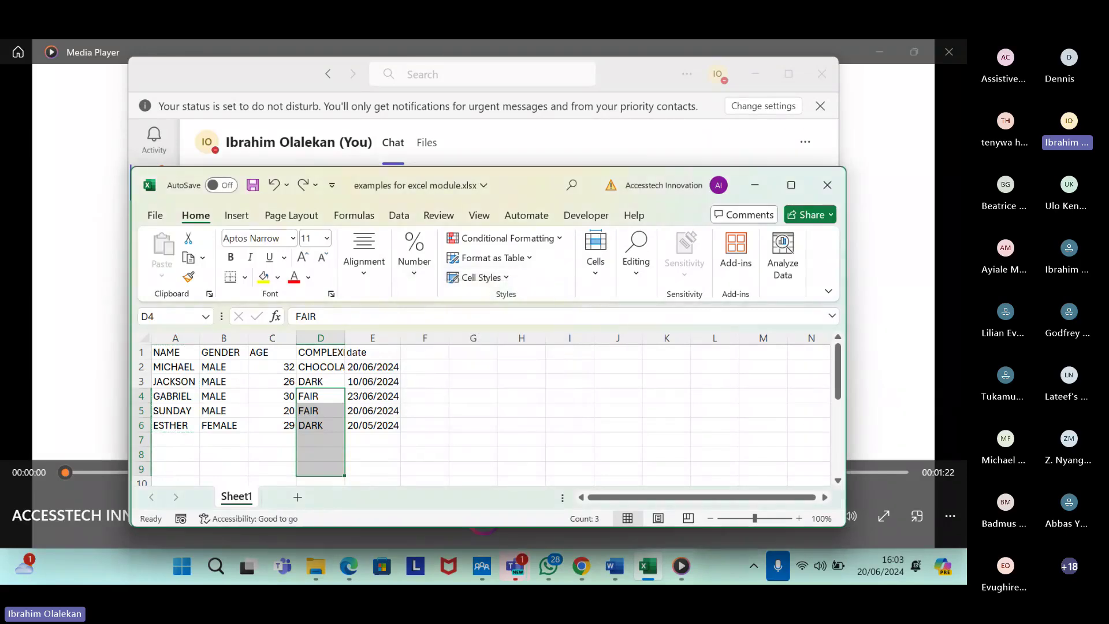
# Open the Insert options for cell D3 in the COMPLEXION column.
pyautogui.press('Up')
pyautogui.press('Down')
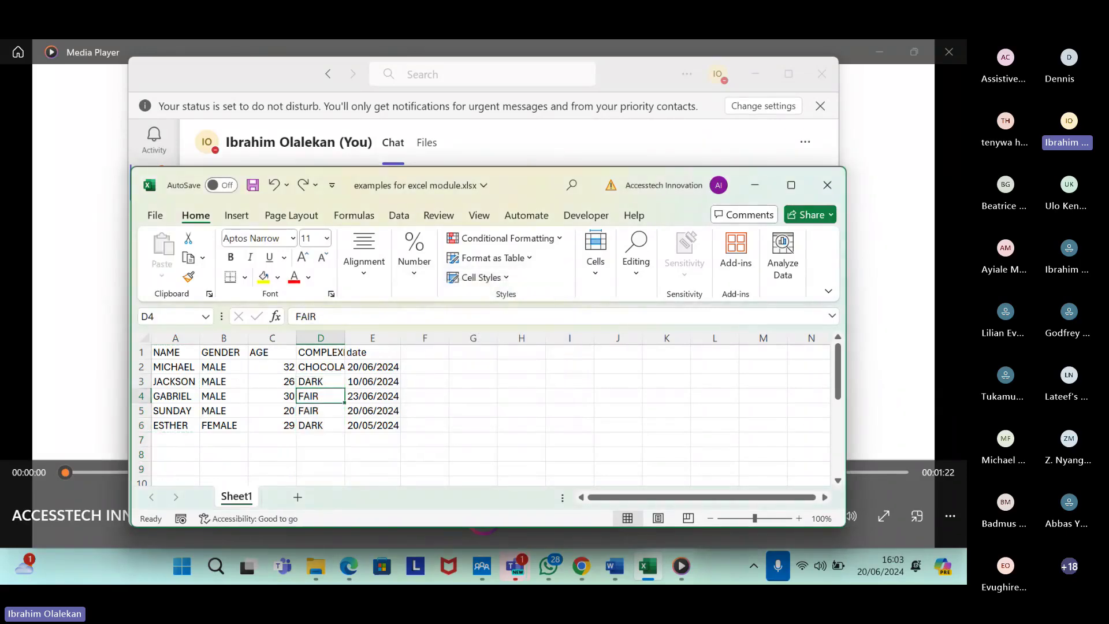
pyautogui.press('Up')
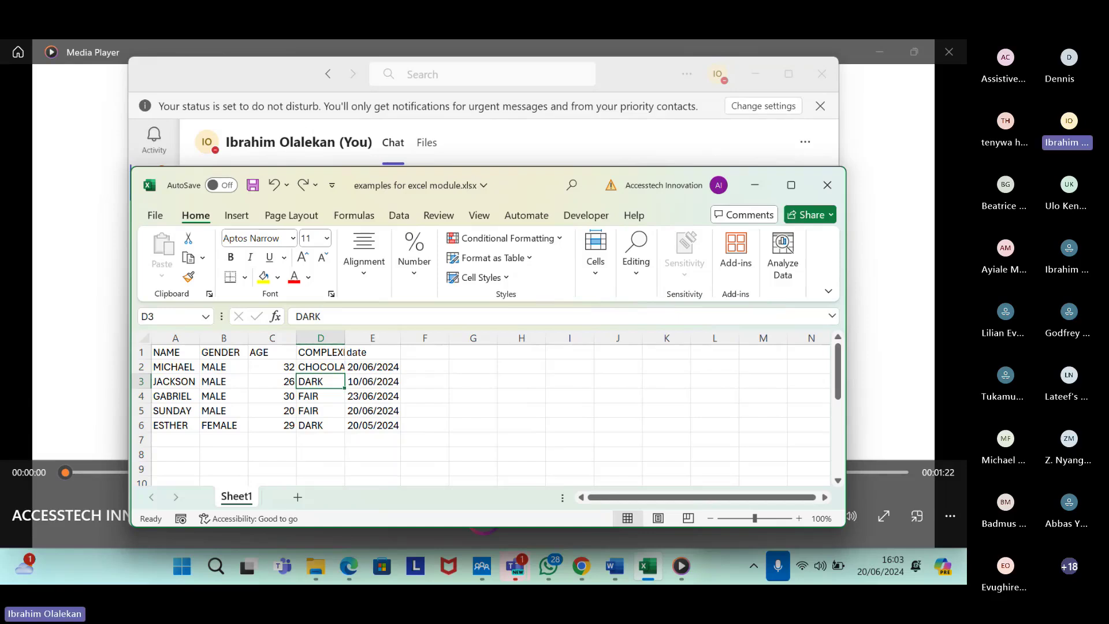
pyautogui.hotkey('shift', 'F10')
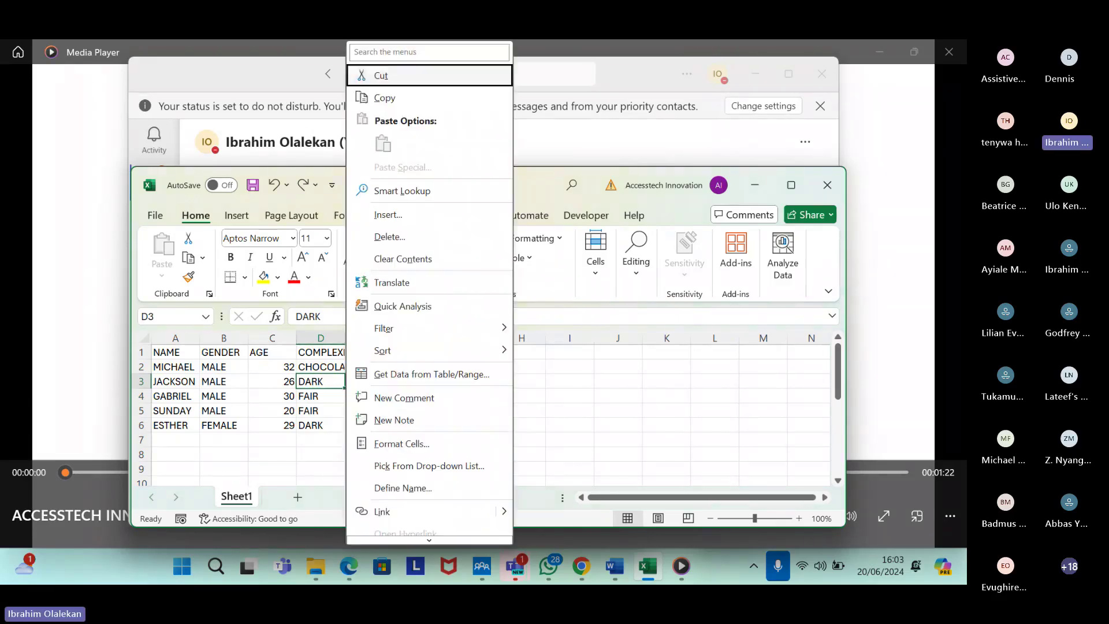
pyautogui.press('Down')
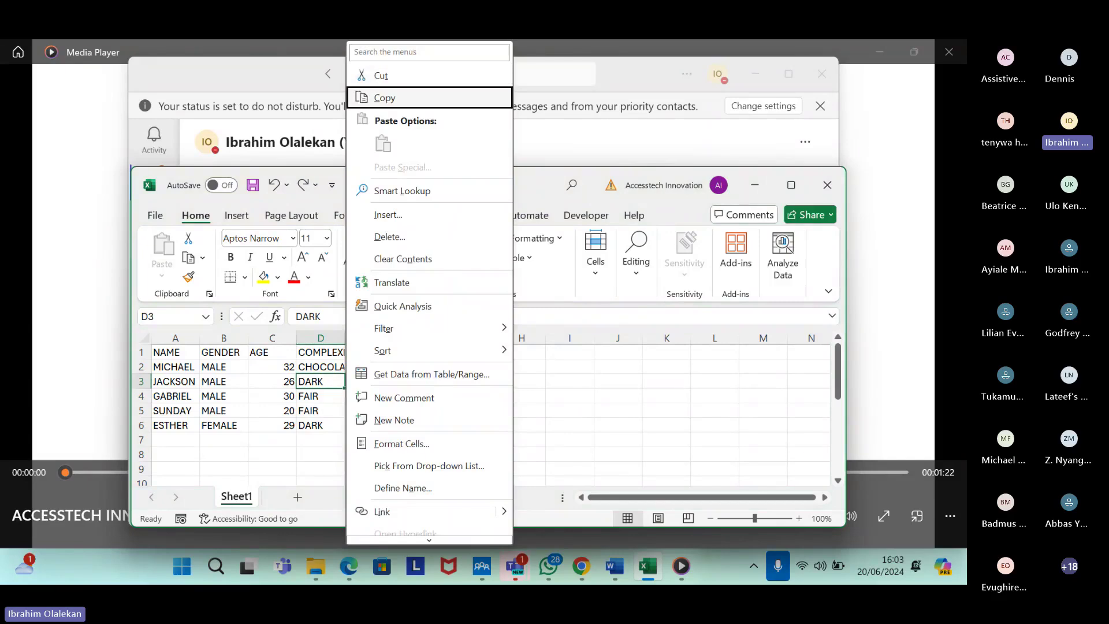
pyautogui.press('Down')
pyautogui.press('Down')
pyautogui.press('Down')
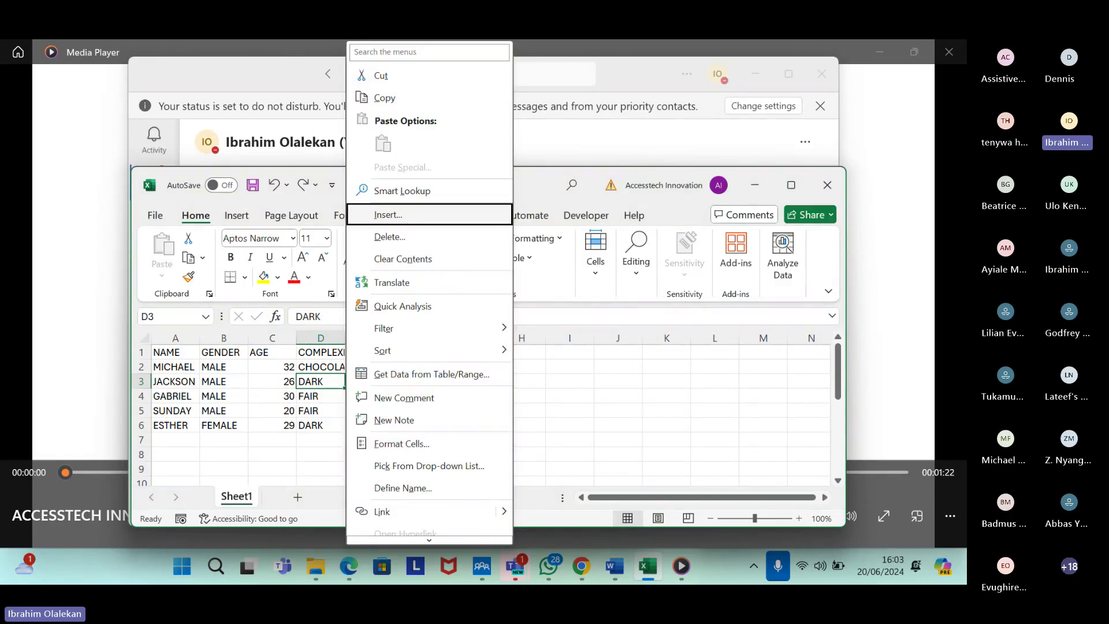
pyautogui.press('Return')
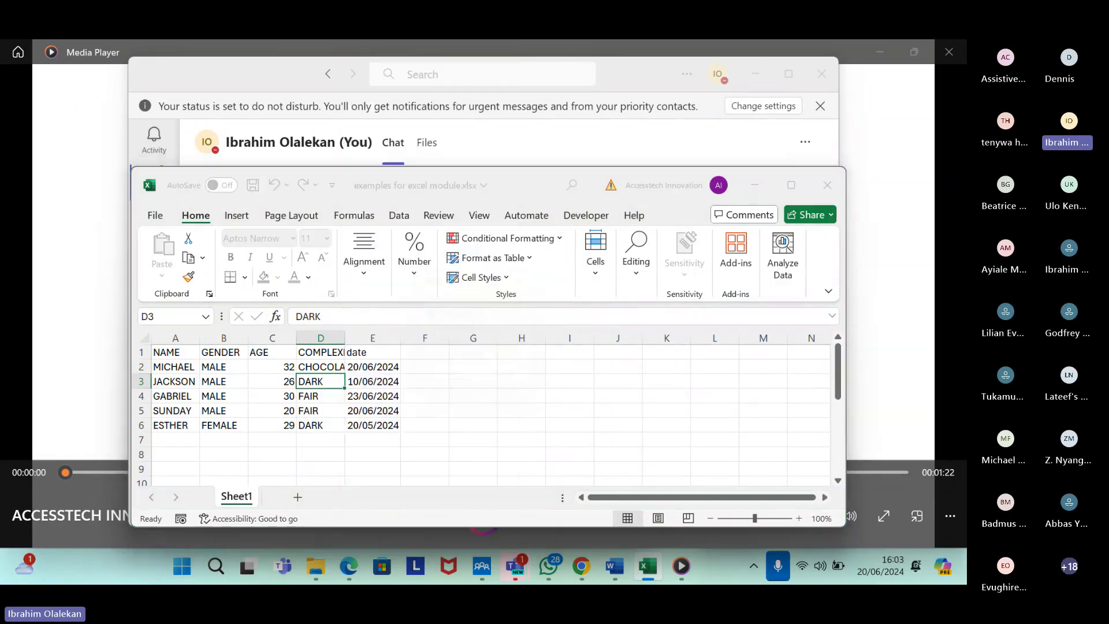
# Review the shift and entire-row options, and insert an entire column before COMPLEXION.
pyautogui.press('Down')
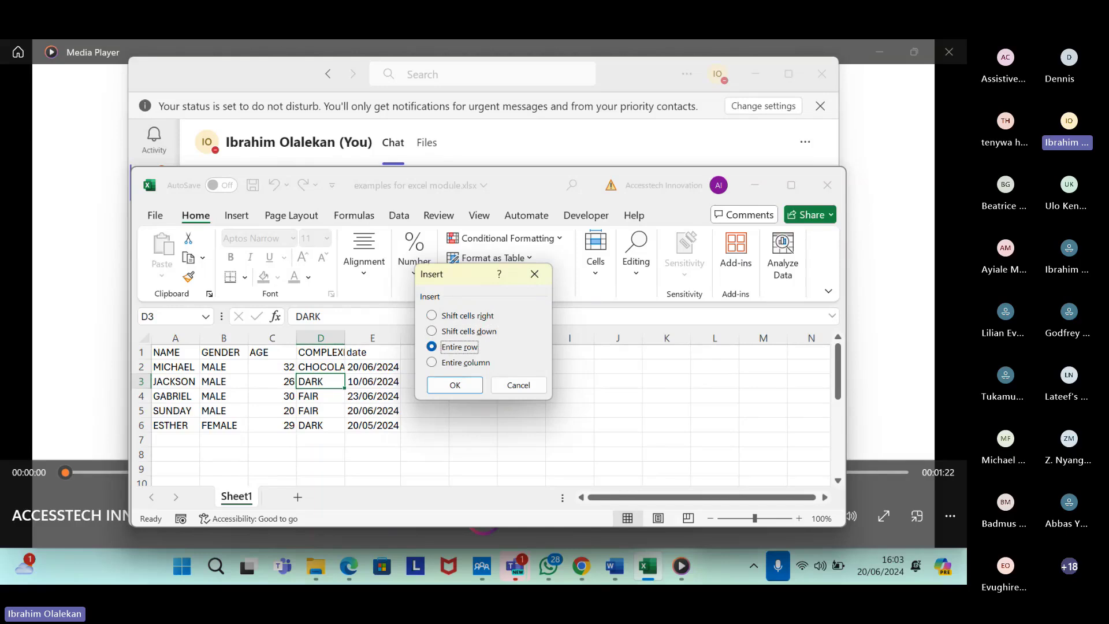
pyautogui.click(432, 331)
pyautogui.click(432, 316)
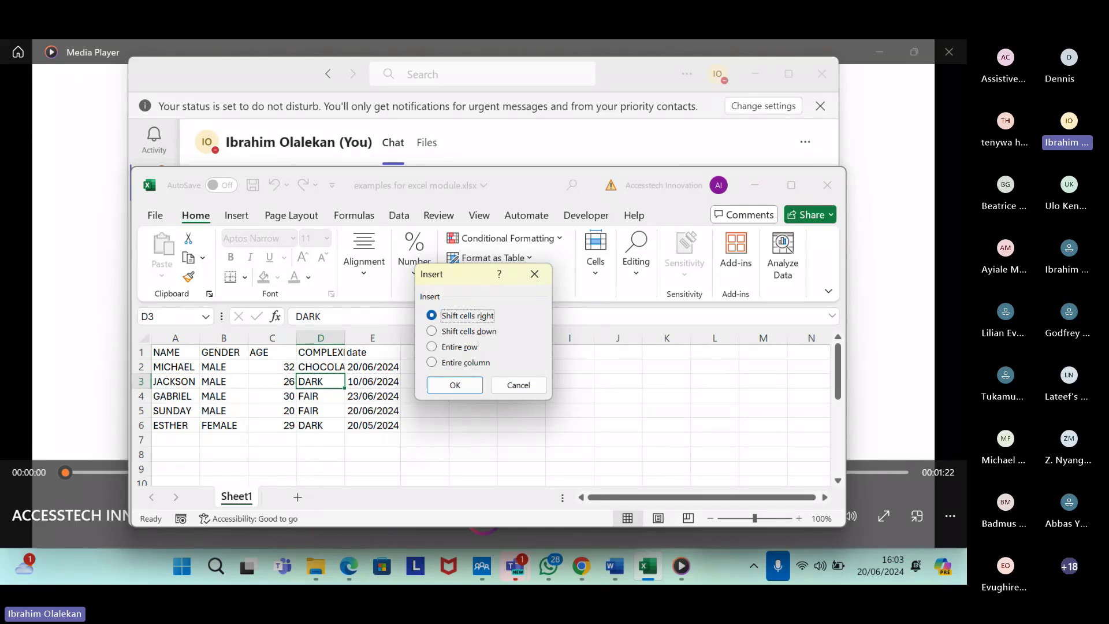
pyautogui.click(432, 331)
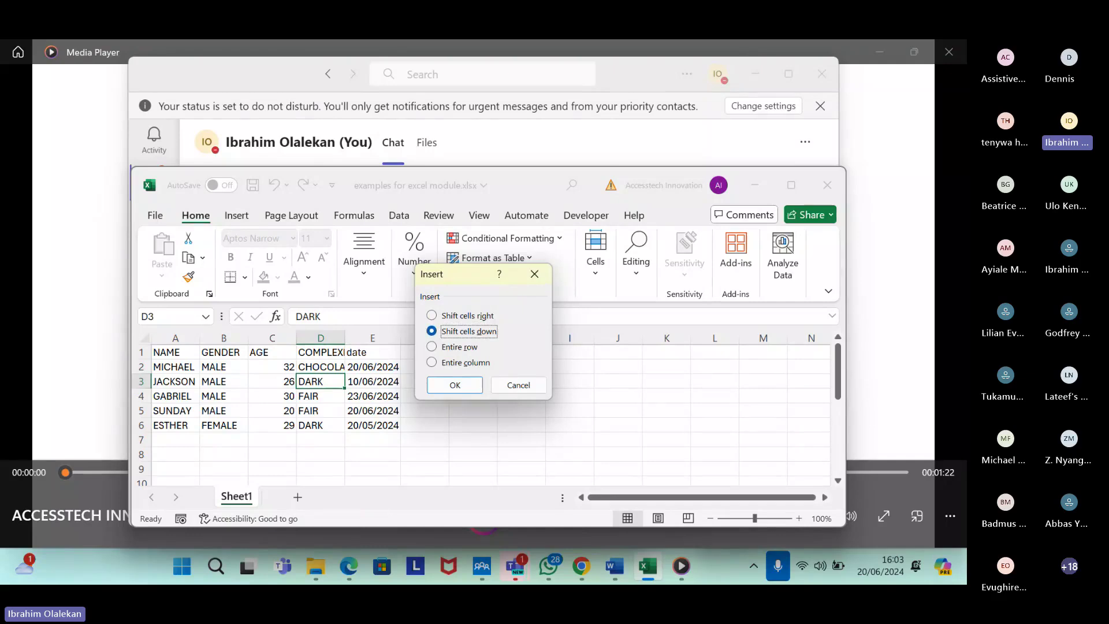
pyautogui.press('Down')
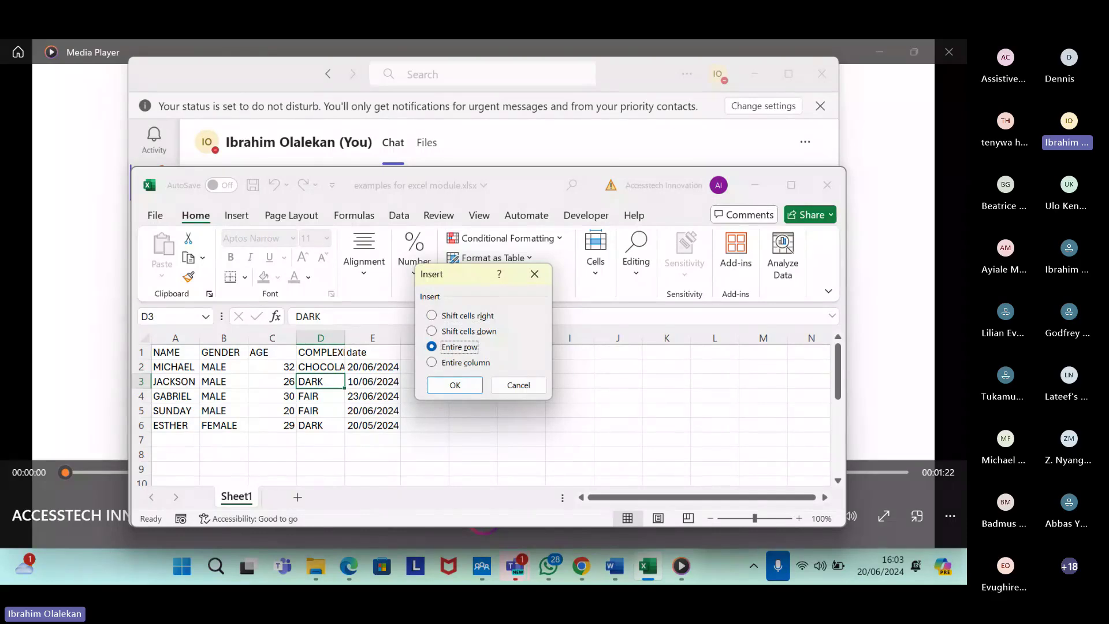
pyautogui.press('Down')
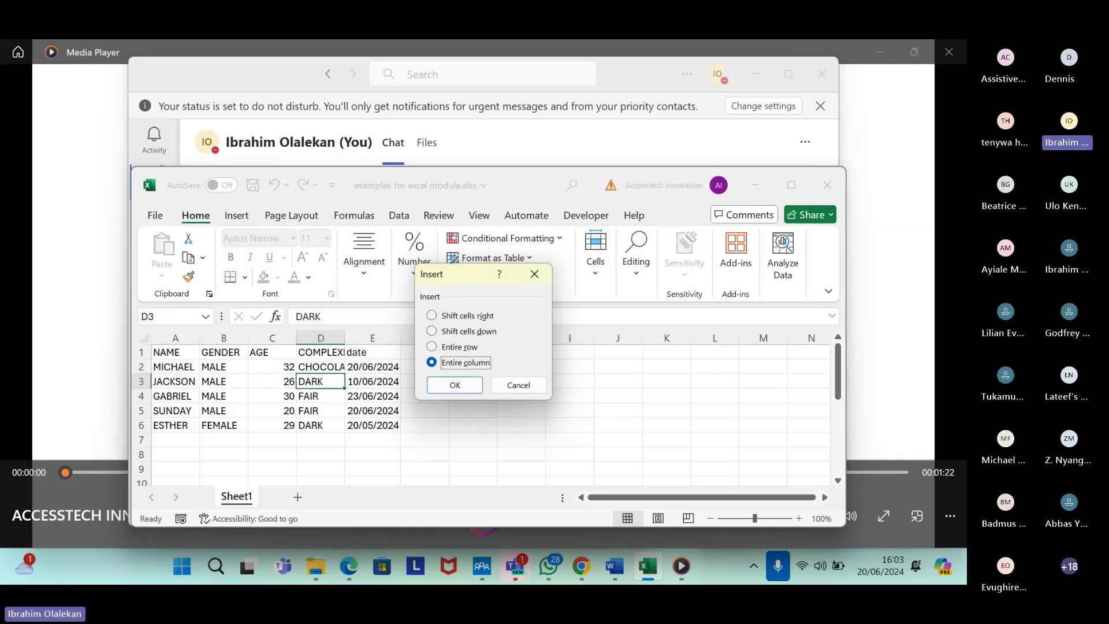
pyautogui.press('Tab')
pyautogui.press('Return')
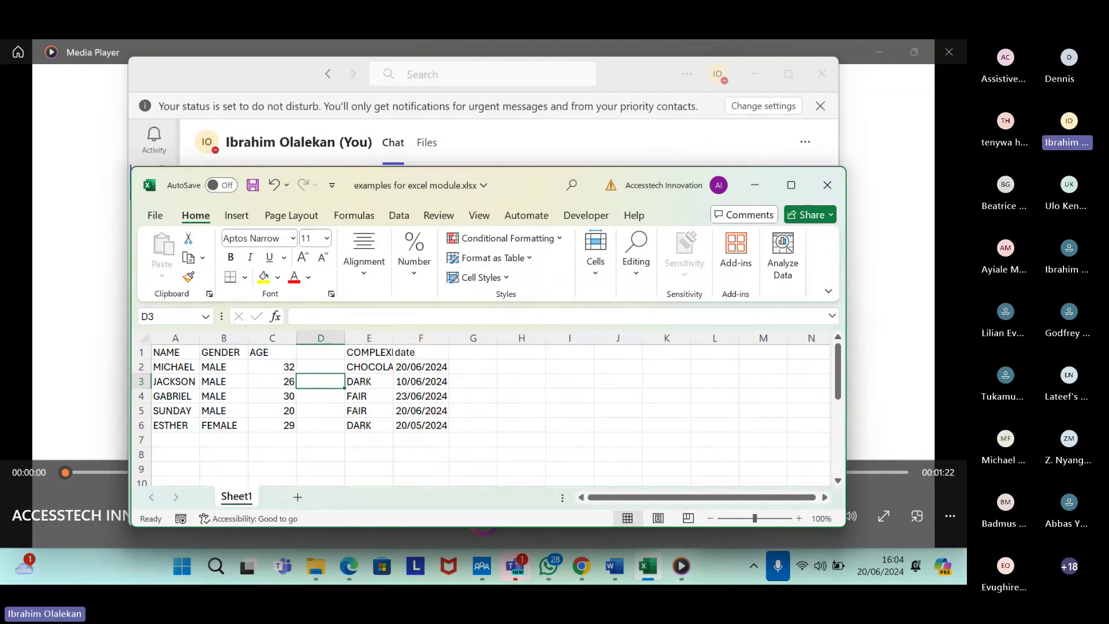
# Examine the inserted column from D2 to D1, the headers in E1 and F1, and the COMPLEXION cells down to E3.
pyautogui.click(320, 367)
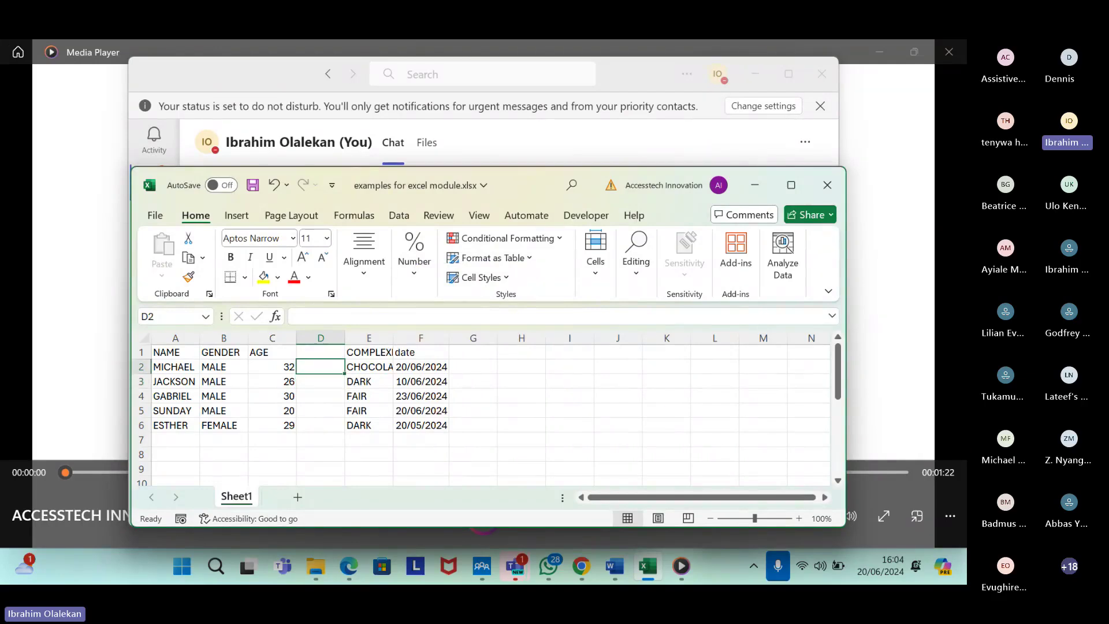
pyautogui.click(320, 352)
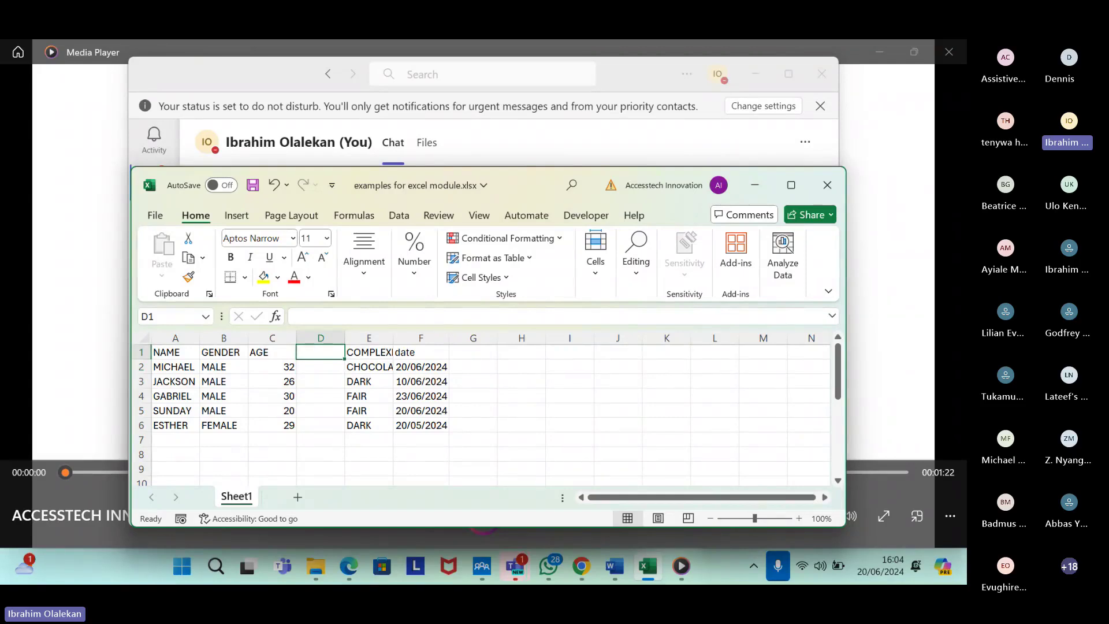
pyautogui.click(368, 352)
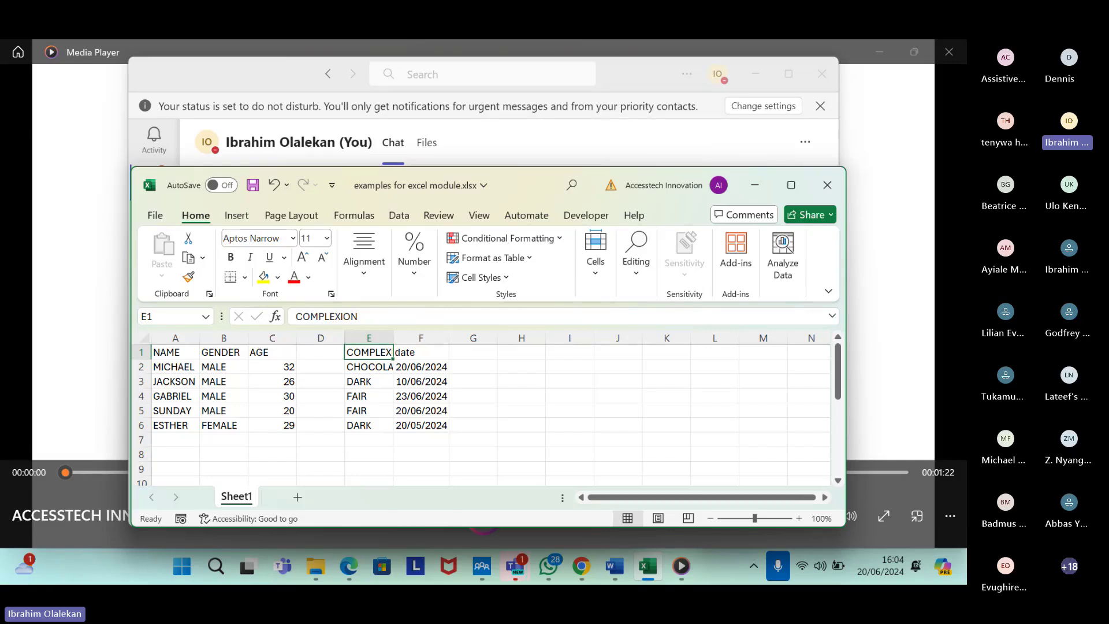
pyautogui.click(421, 352)
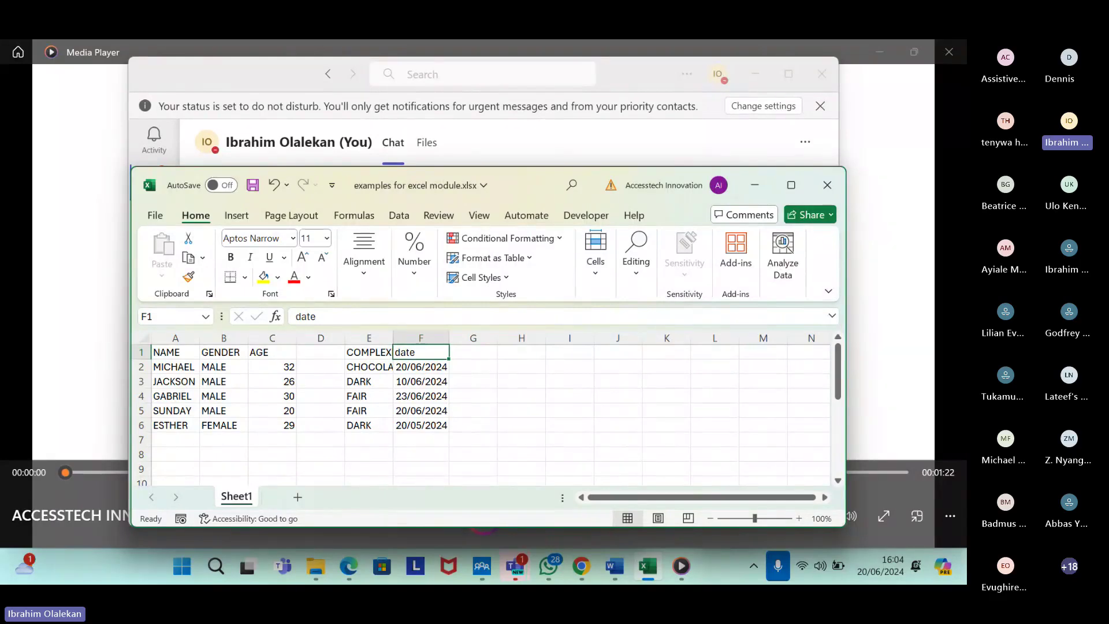
pyautogui.click(368, 352)
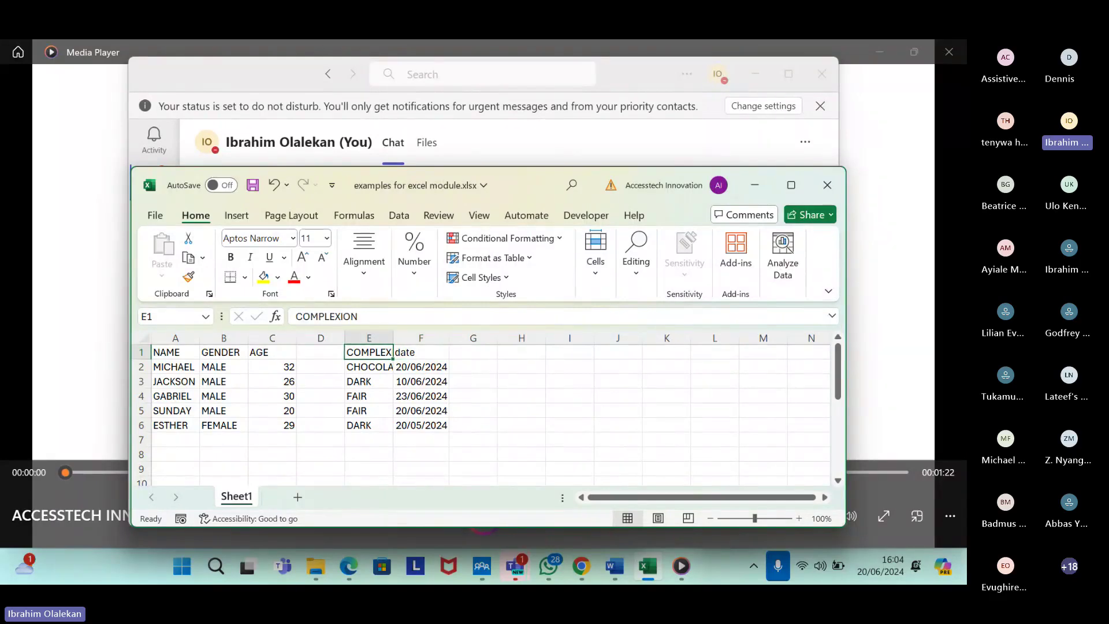
pyautogui.click(368, 366)
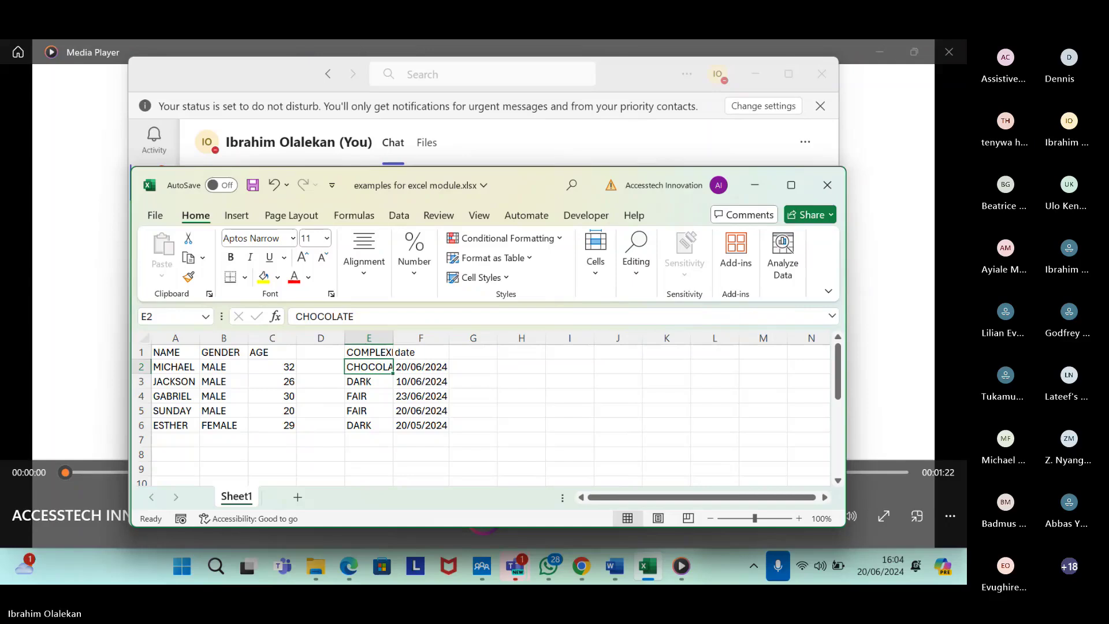
pyautogui.click(368, 381)
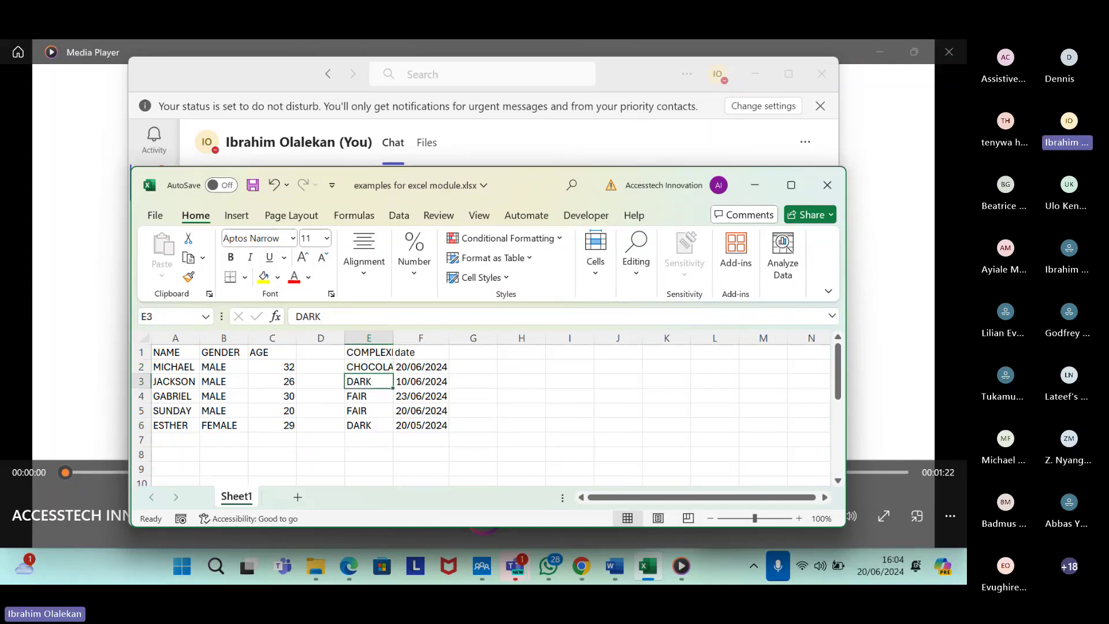
# Step back along row 1 from the blank cell D1 to A1 and down to A2.
pyautogui.click(320, 352)
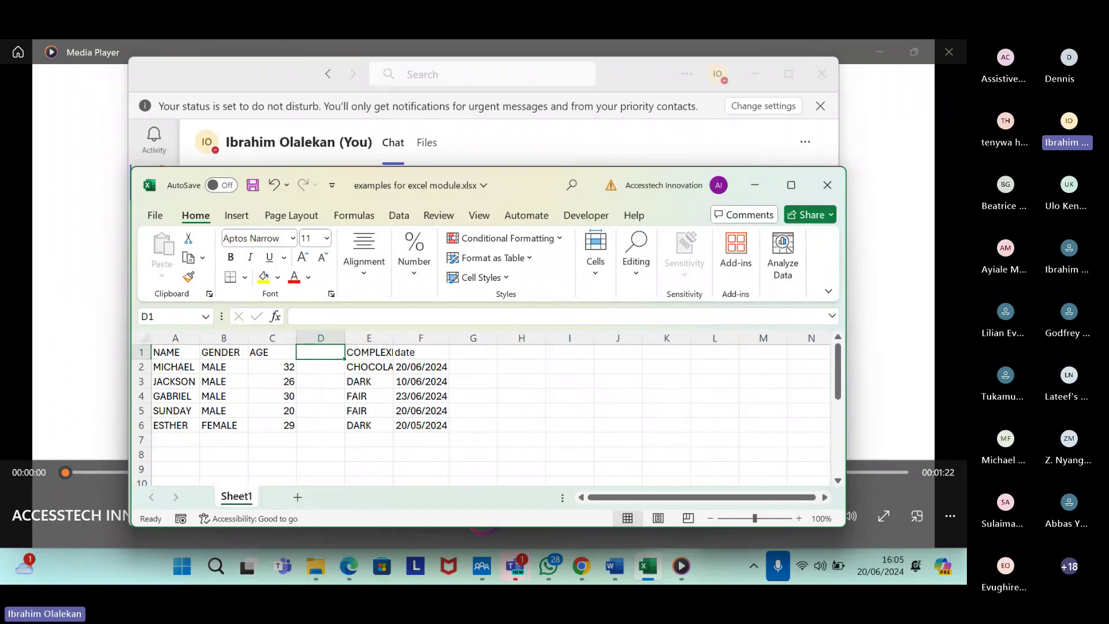
pyautogui.click(272, 352)
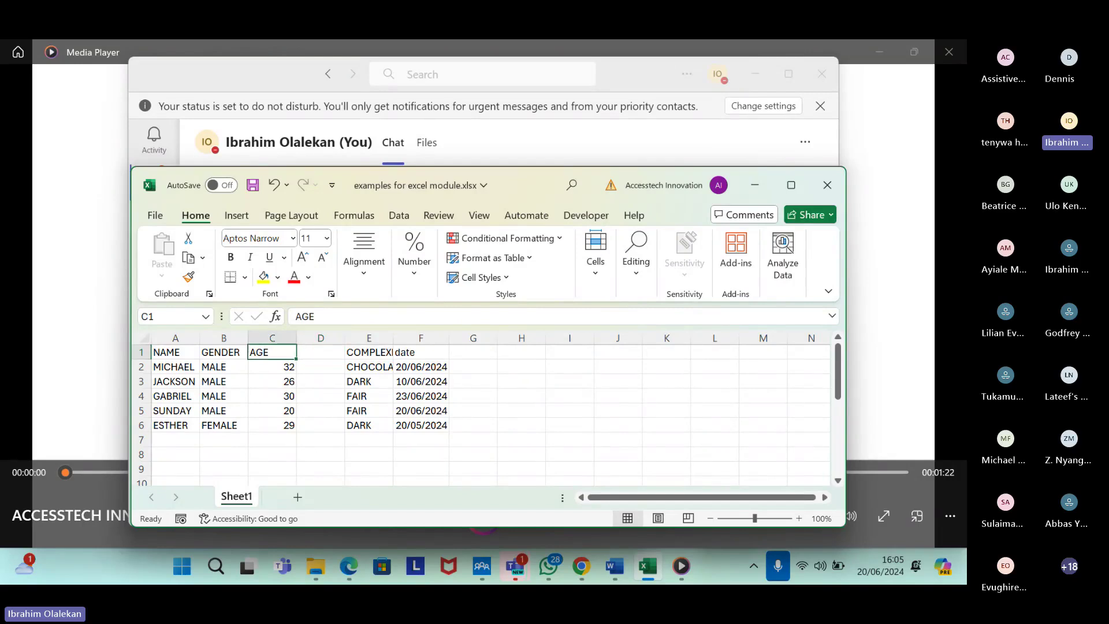
pyautogui.click(224, 352)
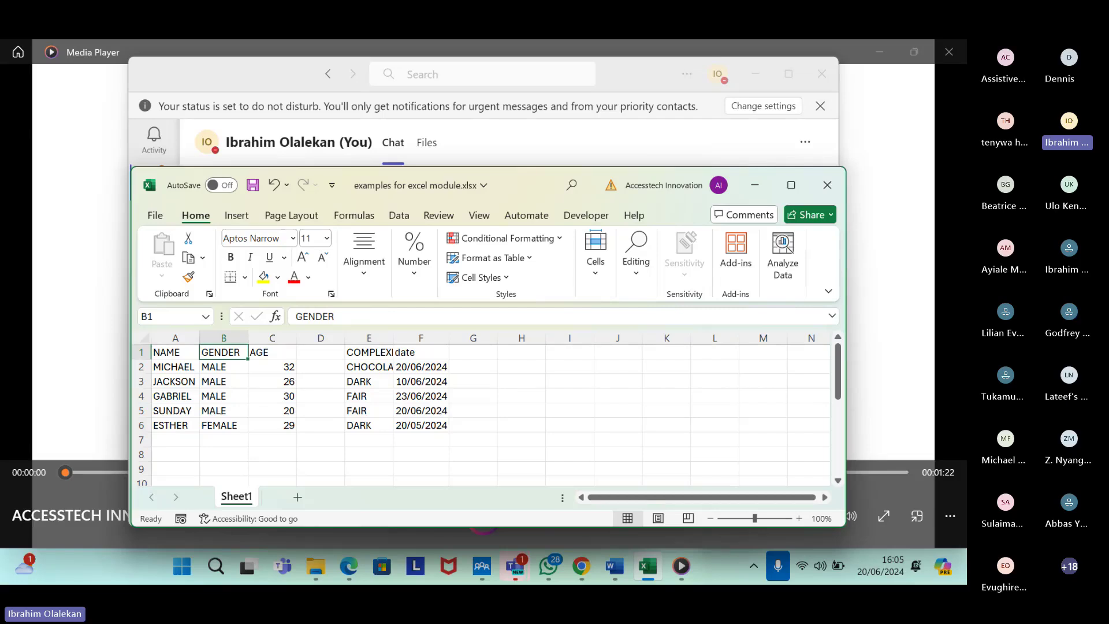
pyautogui.click(175, 351)
pyautogui.click(175, 367)
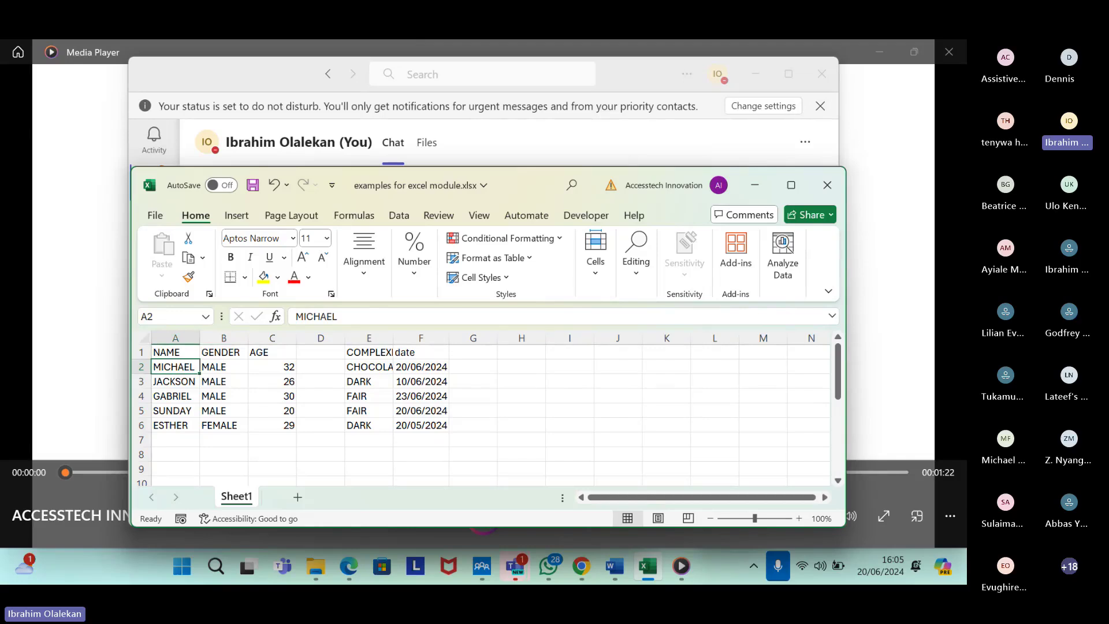
# Insert an entire row at cell A3 using the cell's Insert options, passing over the shift-cells options.
pyautogui.click(175, 382)
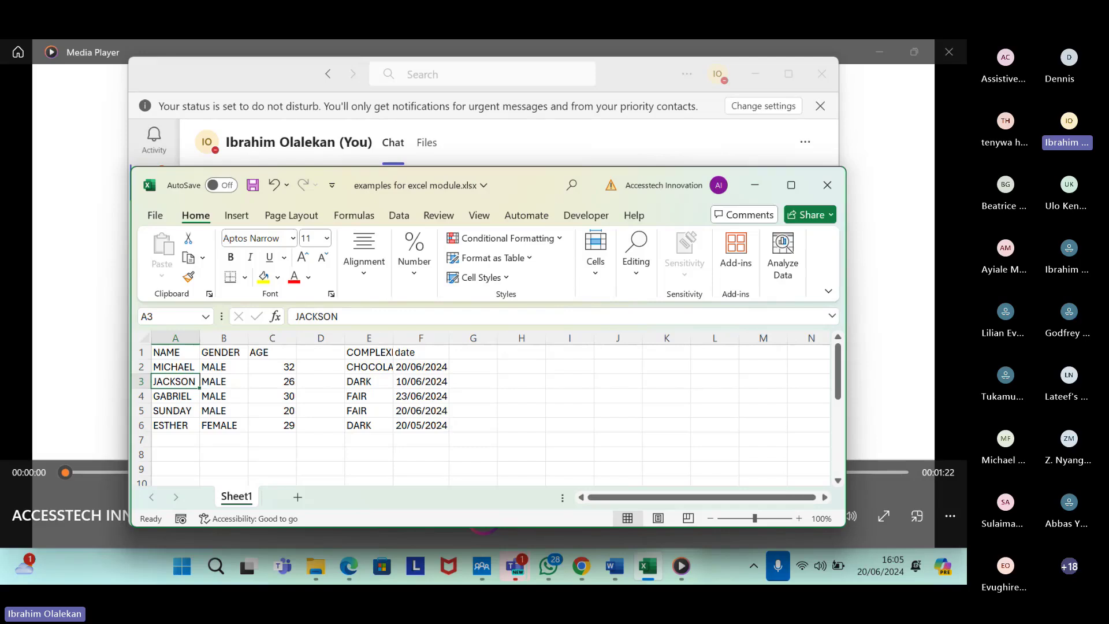
pyautogui.press('Up')
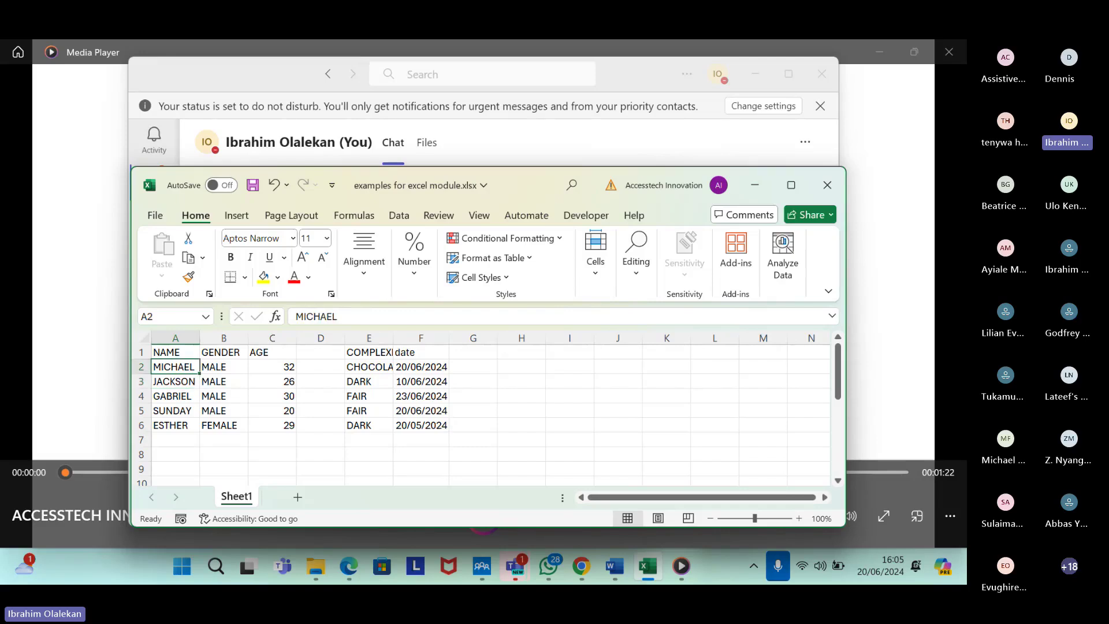
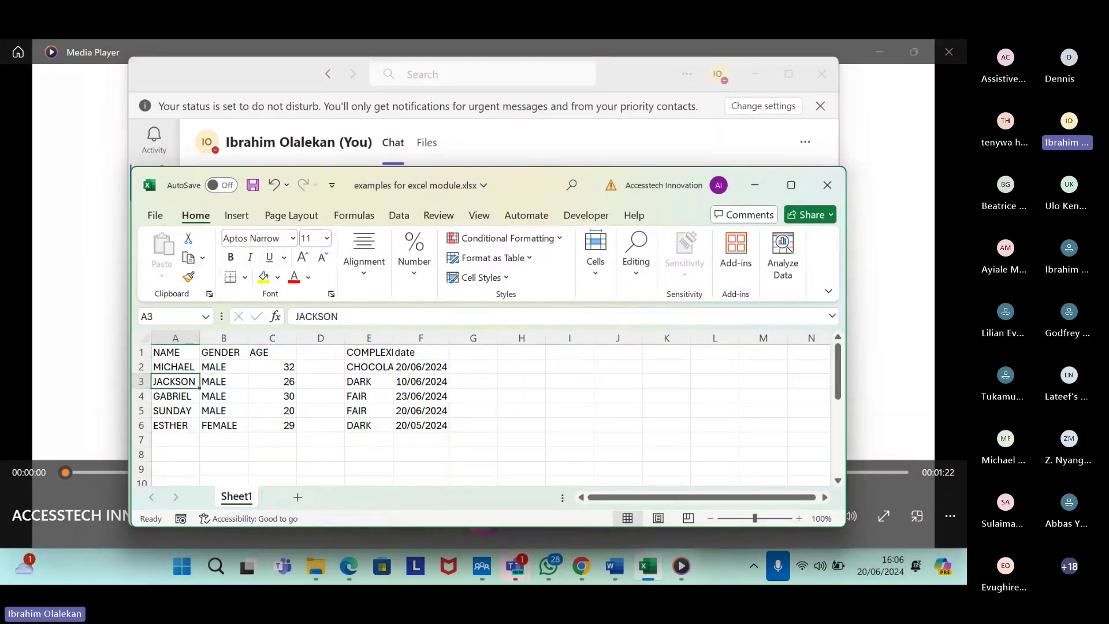
pyautogui.click(175, 396)
pyautogui.click(175, 381)
pyautogui.hotkey('shift', 'F10')
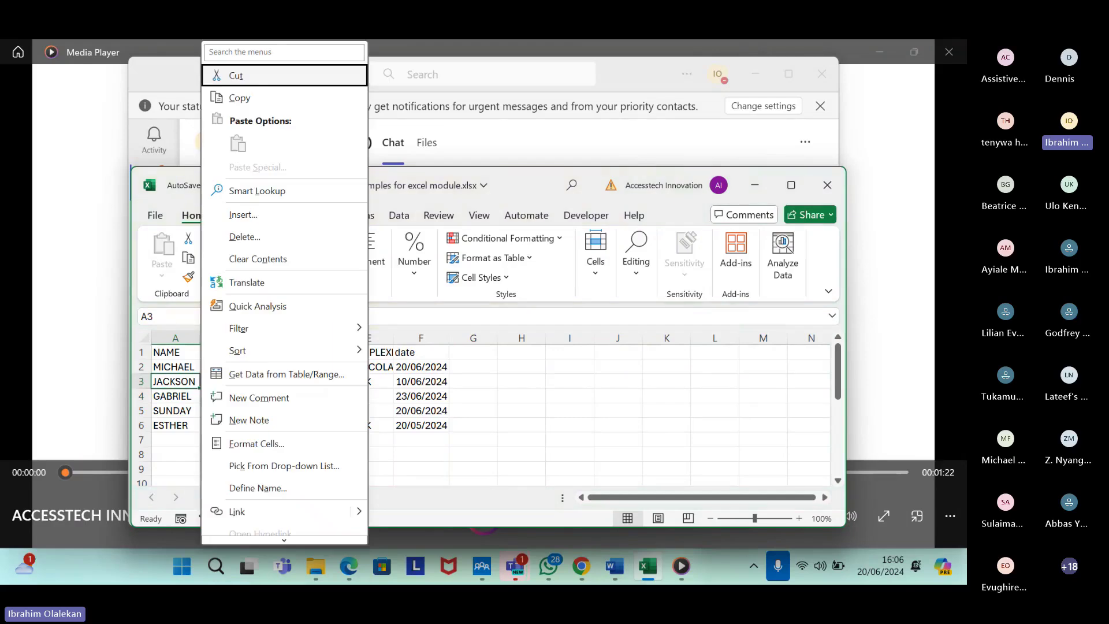
pyautogui.press('Down')
pyautogui.press('Down')
pyautogui.press('Down')
pyautogui.press('Down')
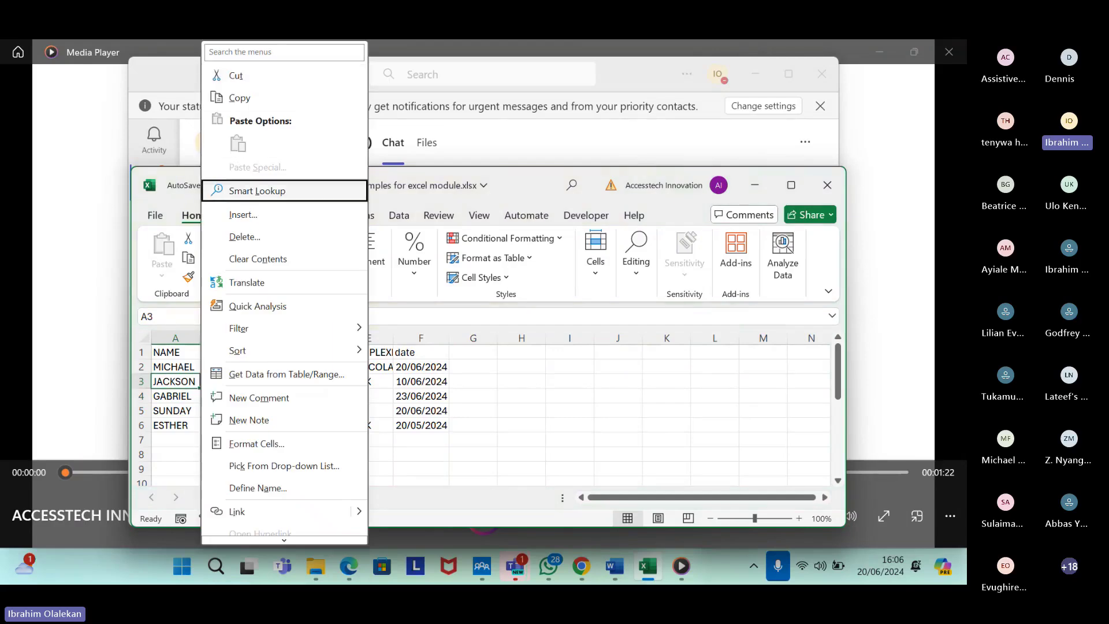
pyautogui.press('Return')
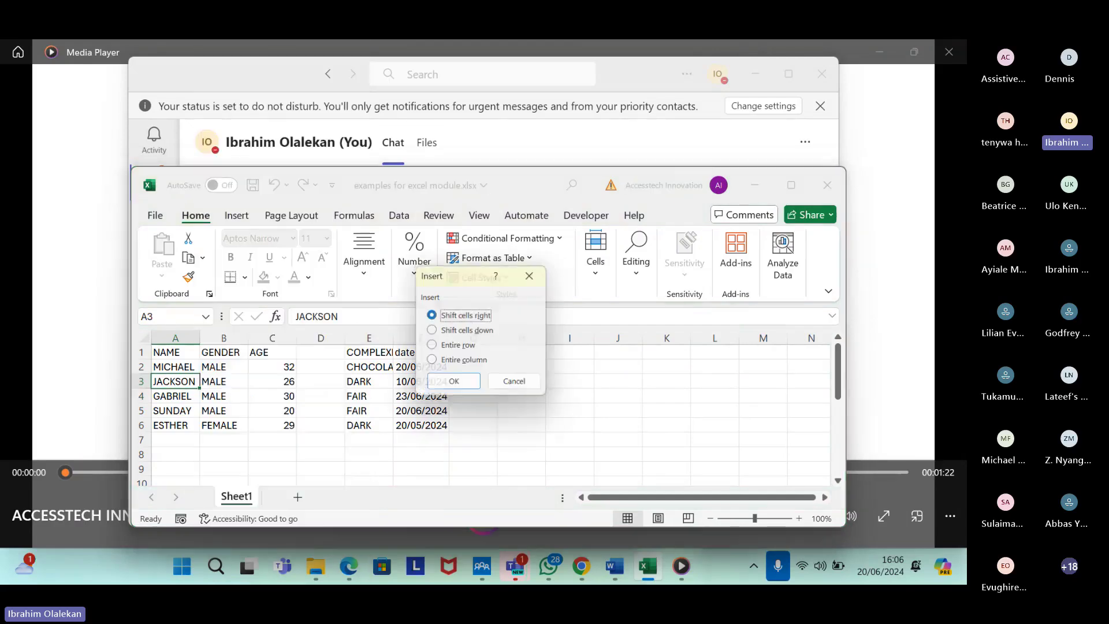
pyautogui.press('Down')
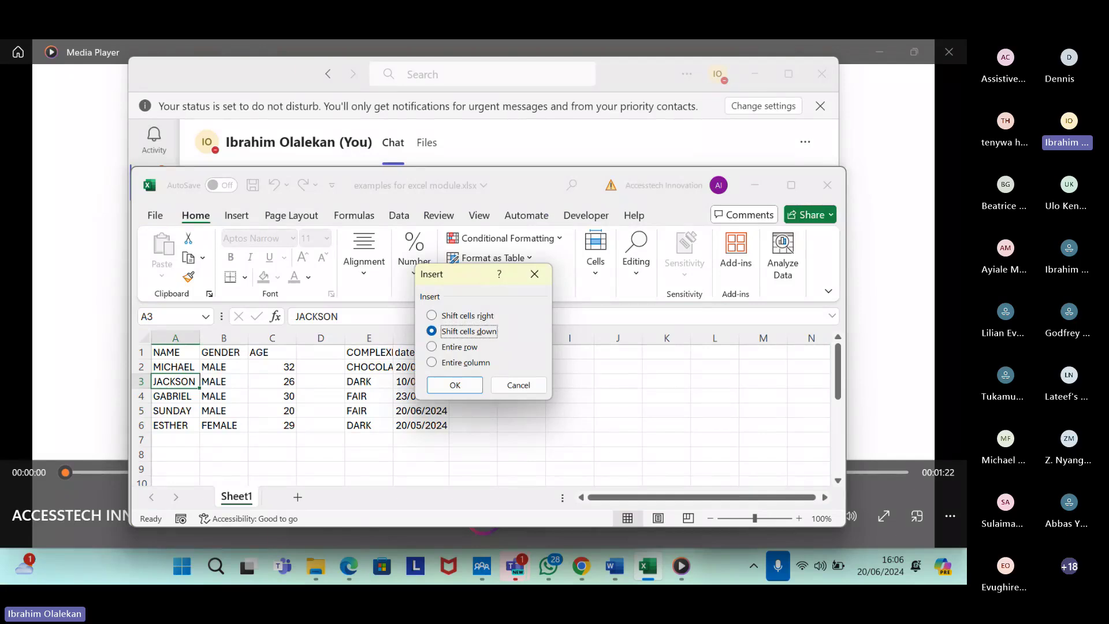
pyautogui.press('Down')
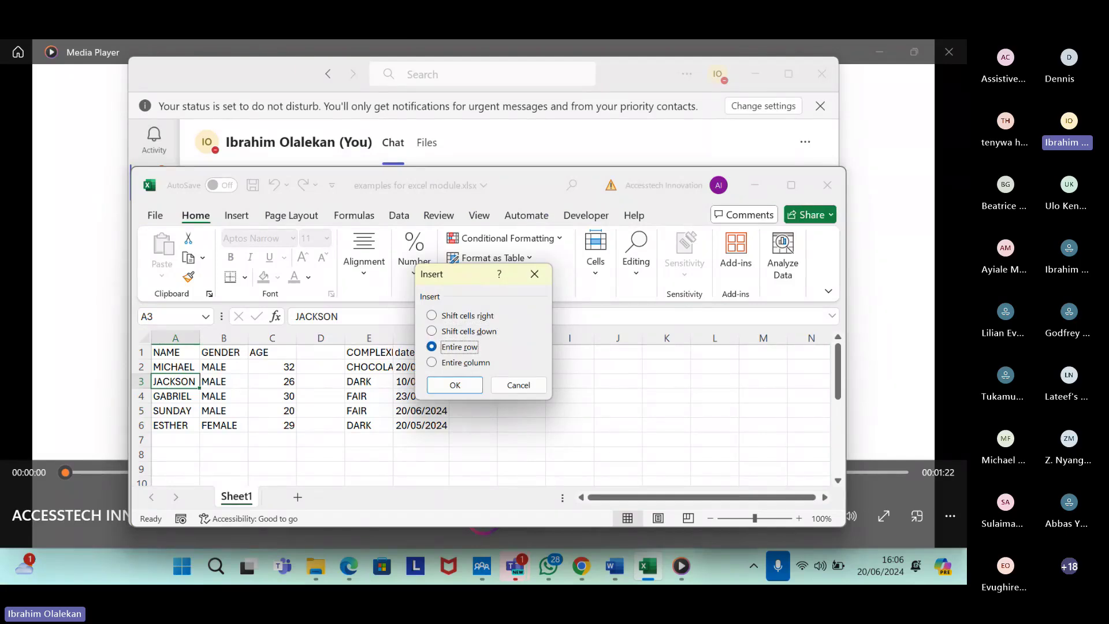
pyautogui.press('Return')
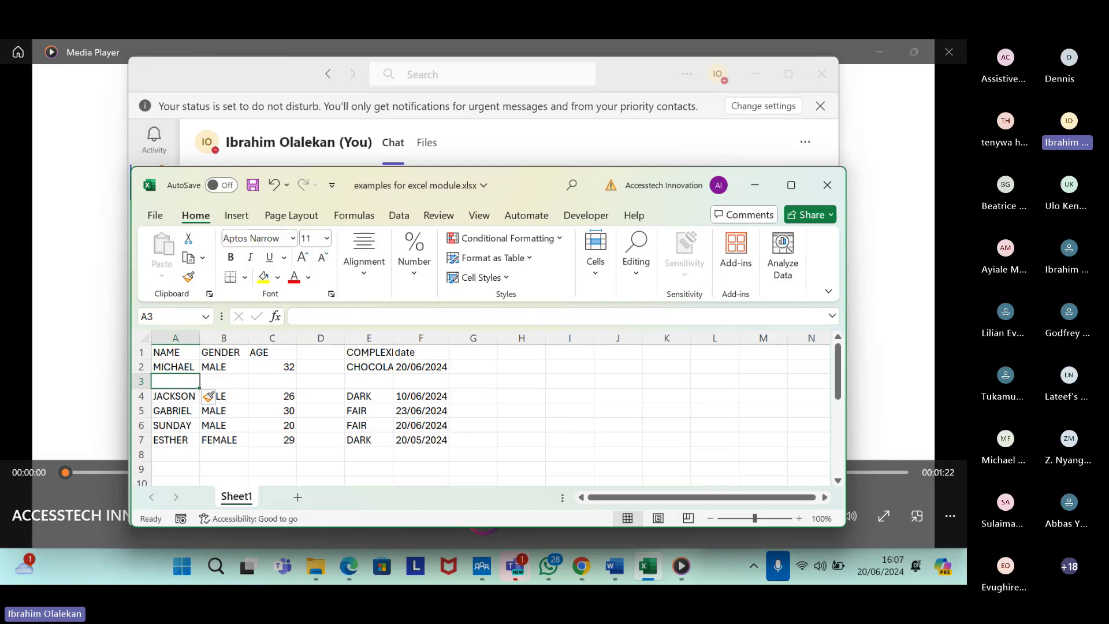
# Examine the inserted row 3 against A4, moving from A3 across to E3 and back to A3.
pyautogui.press('Down')
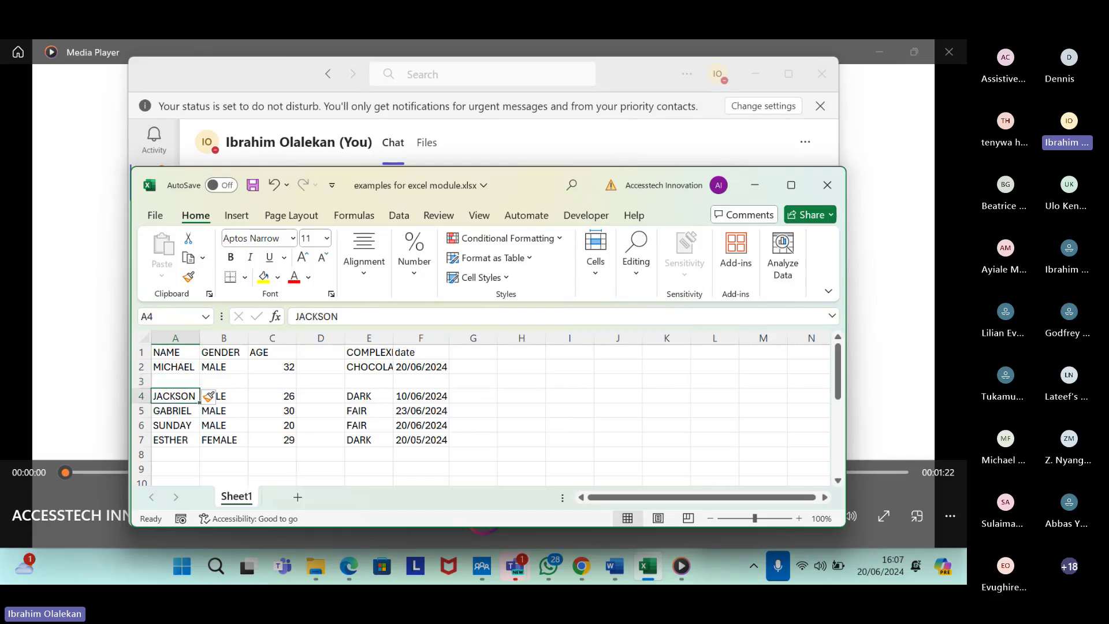
pyautogui.press('Up')
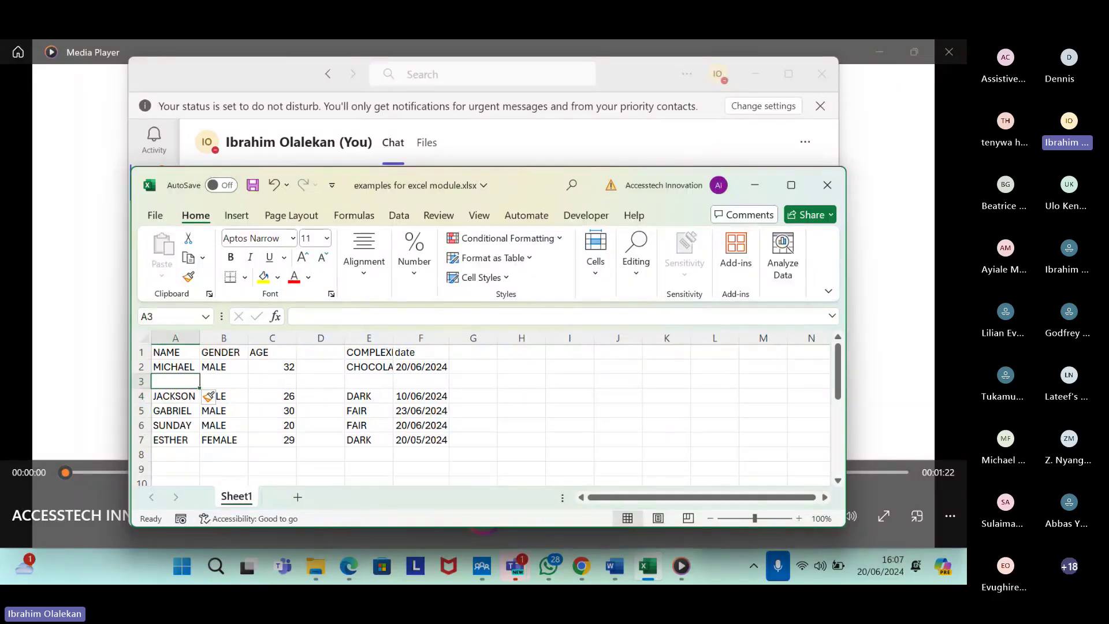
pyautogui.press('Right')
pyautogui.press('Right')
pyautogui.press('Right')
pyautogui.press('Right')
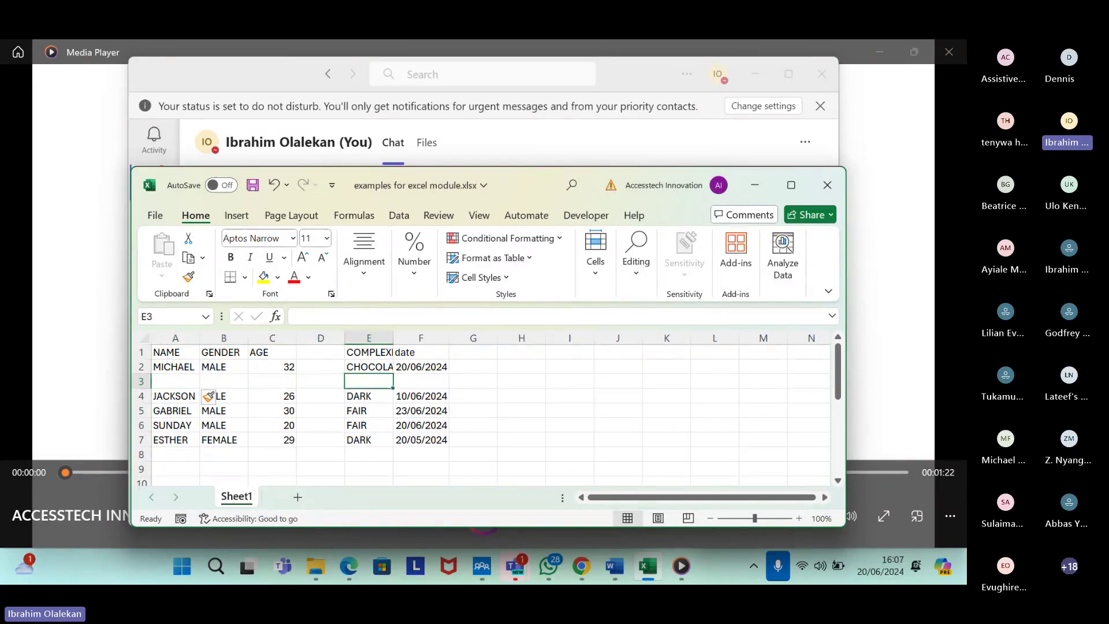
pyautogui.press('Left')
pyautogui.press('Home')
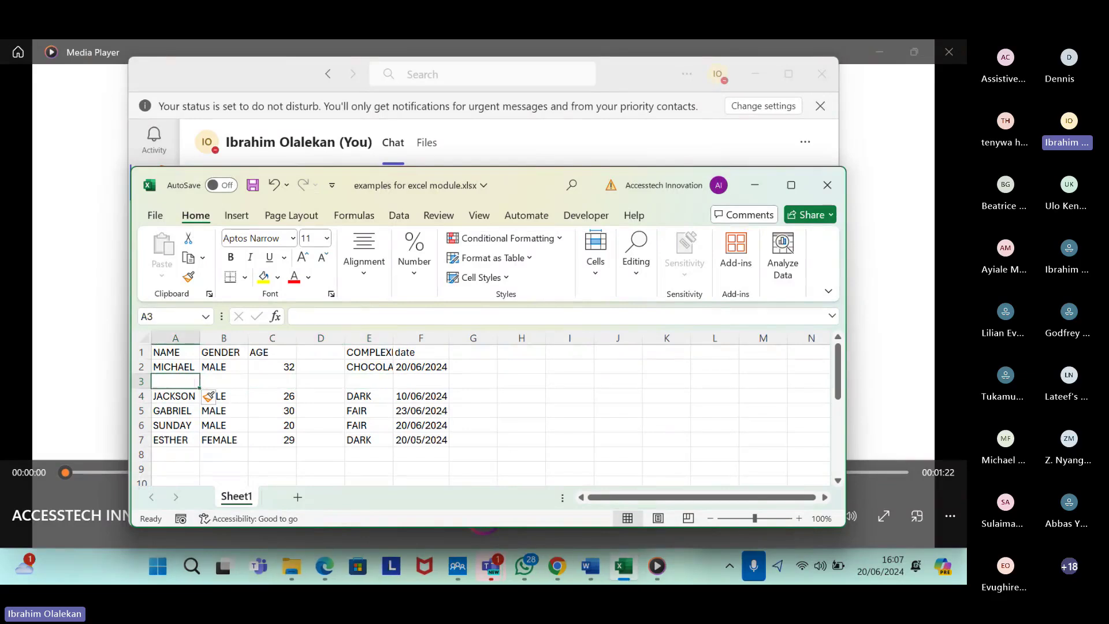
# Go to the blank cell D1 after the AGE header and insert a sheet column there with the Insert Sheet Columns command.
pyautogui.press('Up')
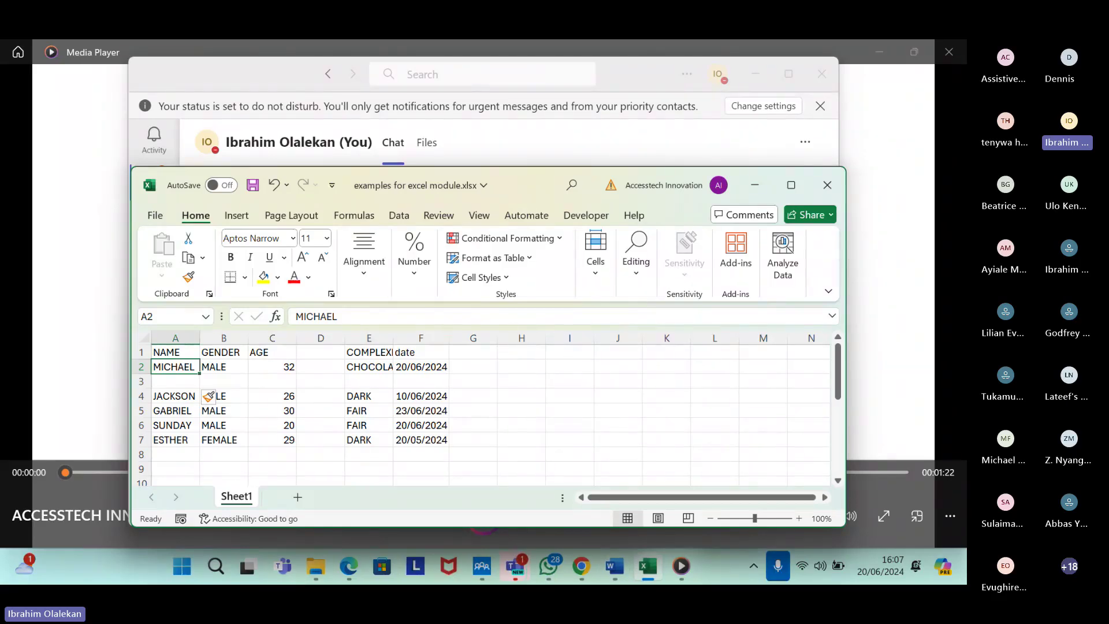
pyautogui.press('Up')
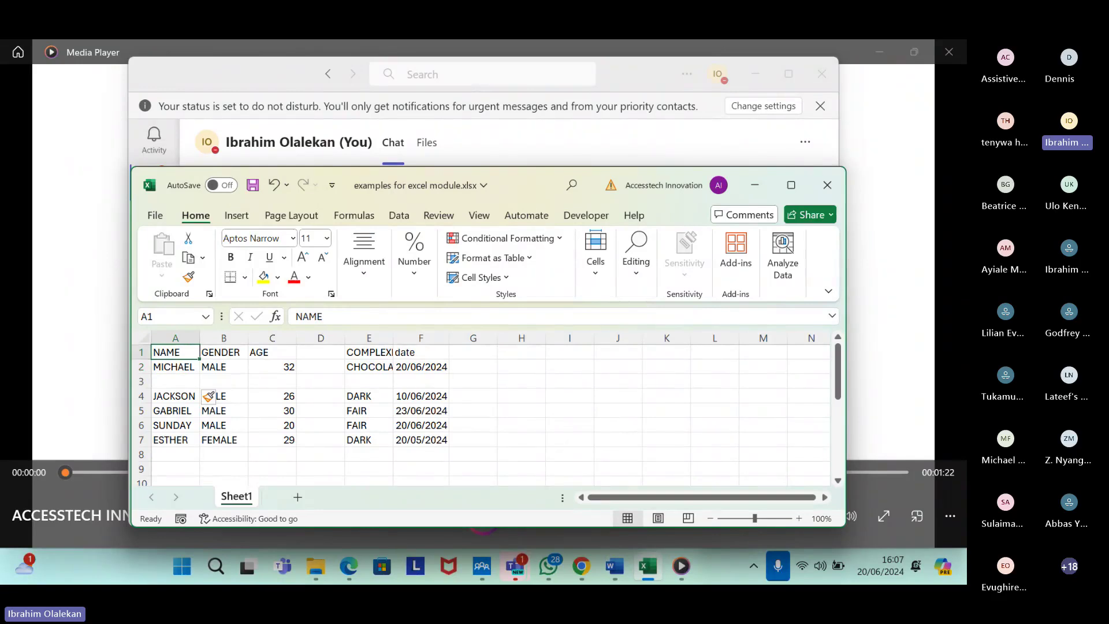
pyautogui.press('Right')
pyautogui.press('Right')
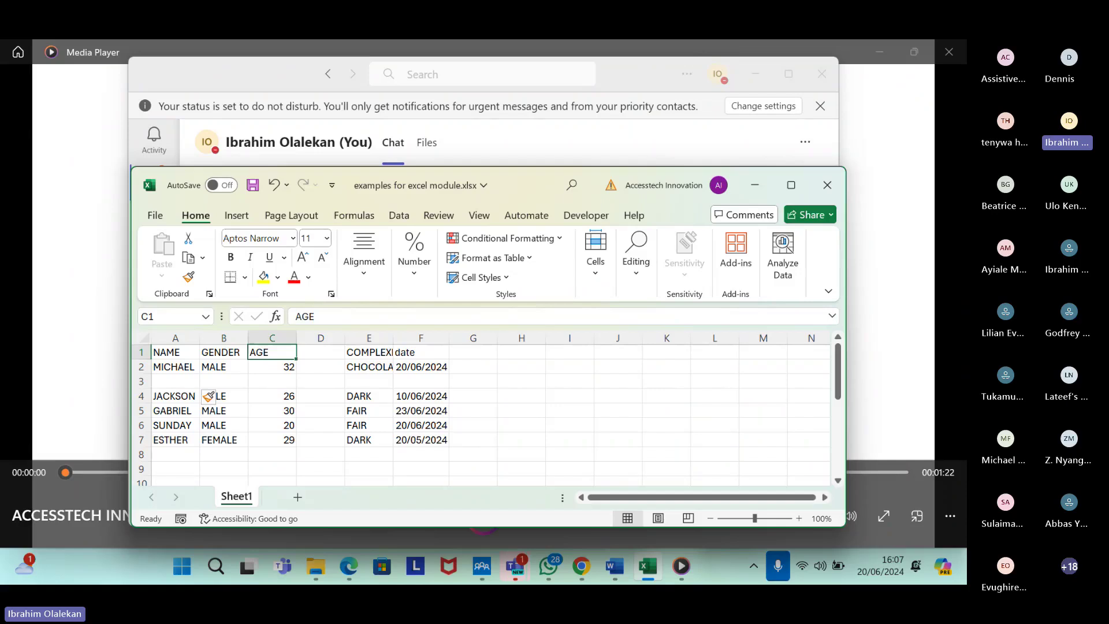
pyautogui.press('Right')
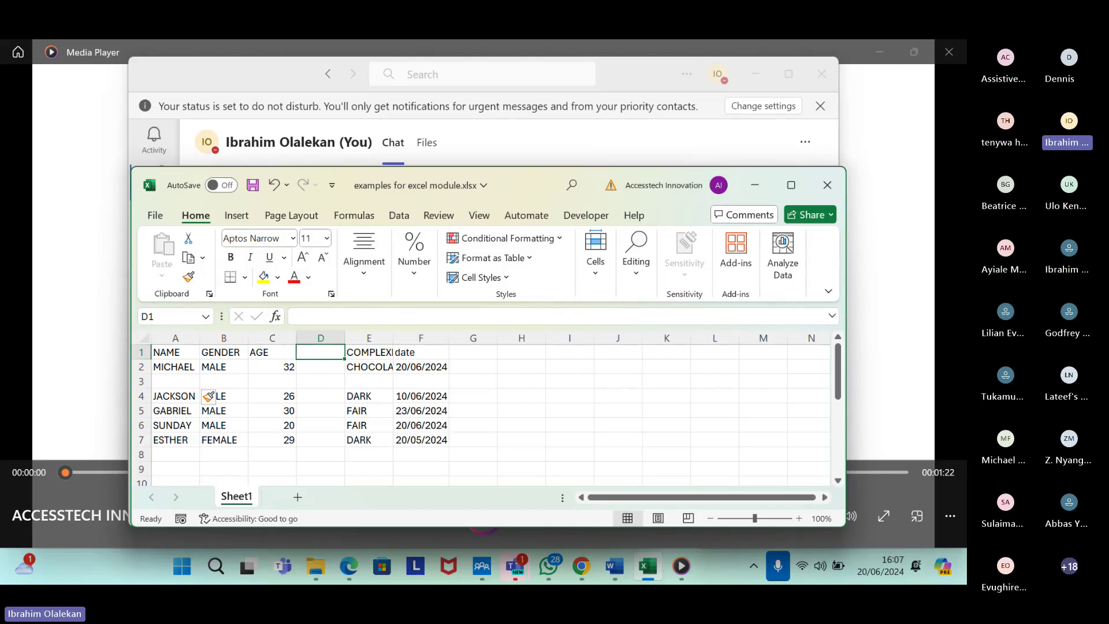
pyautogui.press('alt')
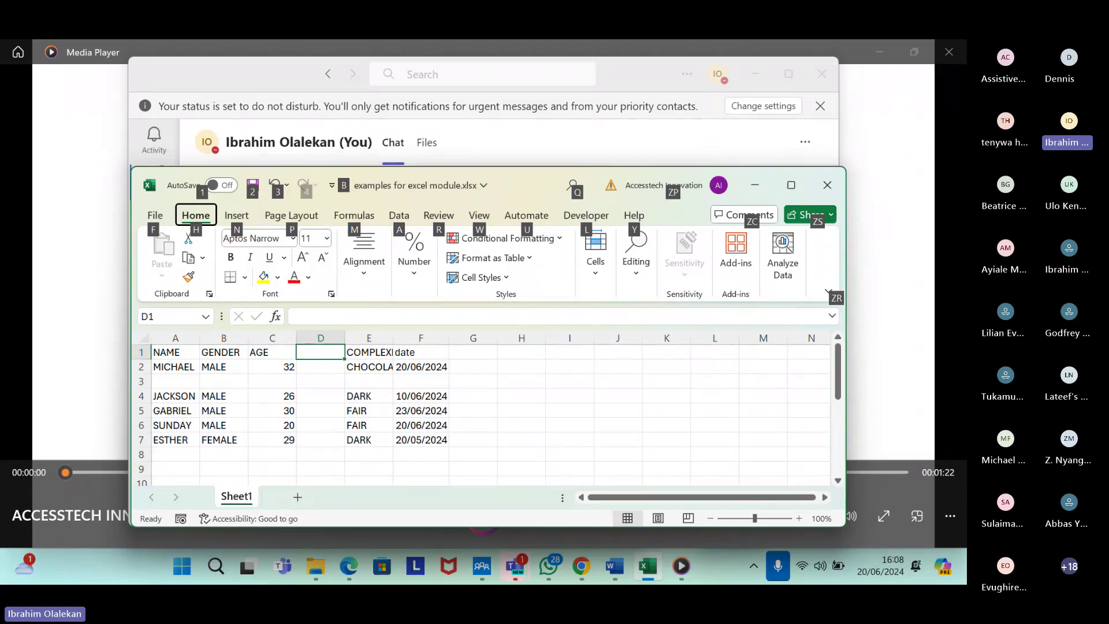
pyautogui.press('Escape')
pyautogui.hotkey('alt', 'h')
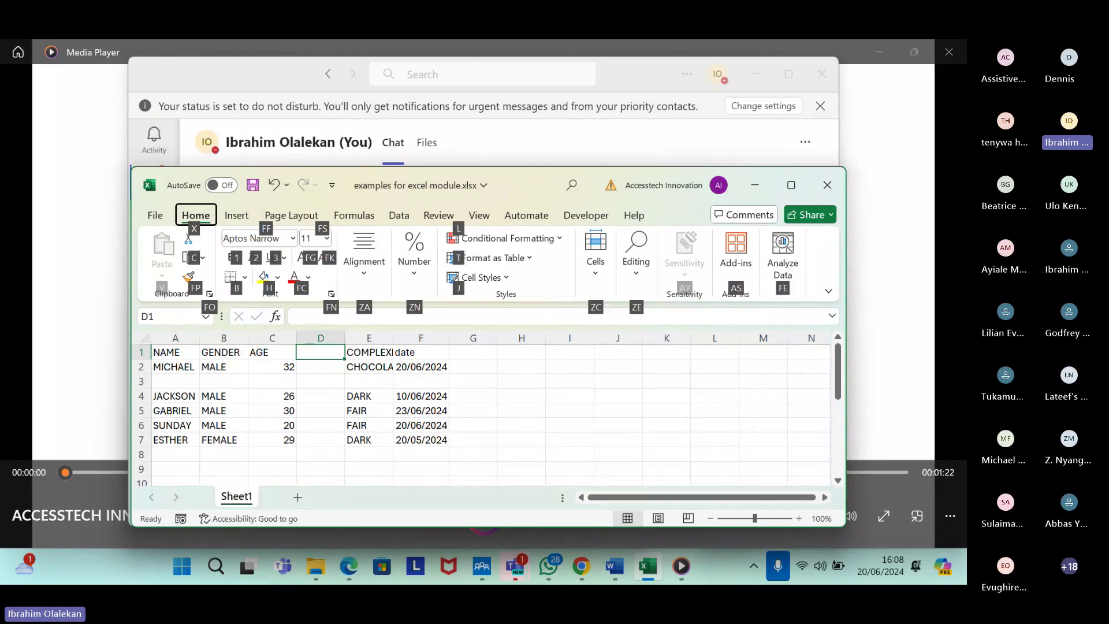
pyautogui.press('z')
pyautogui.press('c')
pyautogui.press('i')
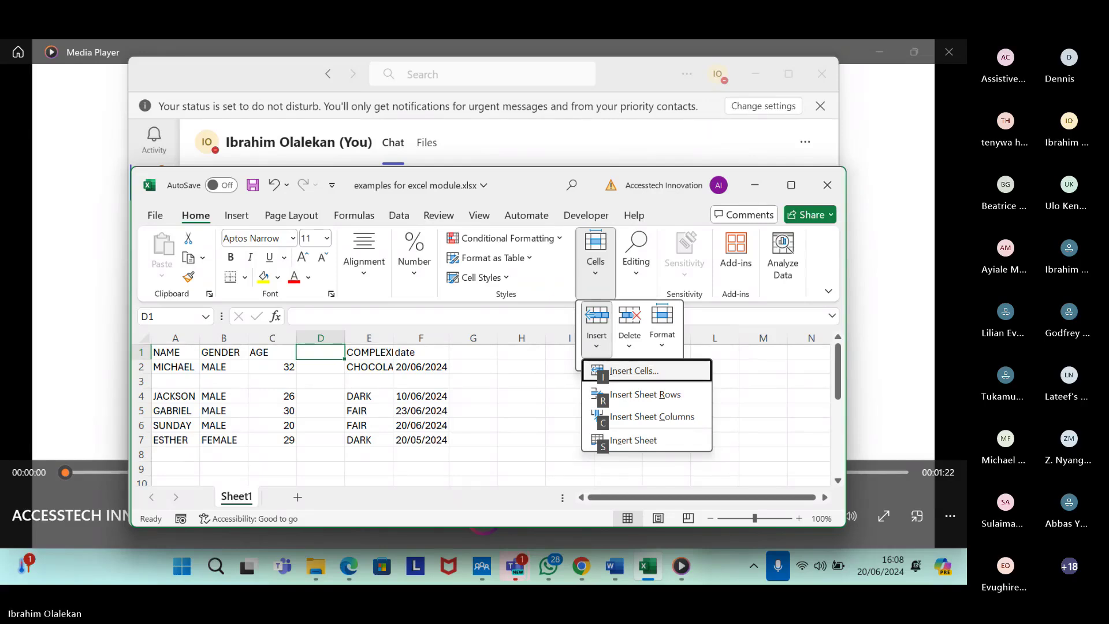
pyautogui.press('c')
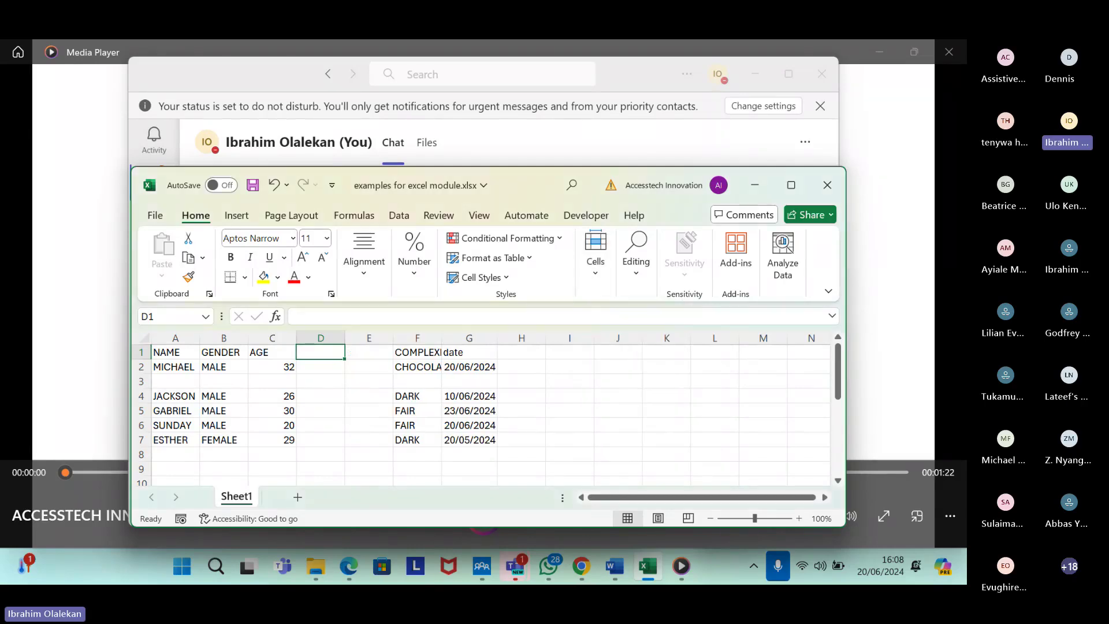
# Examine the blank column E from E1 down to E3 and return to E1.
pyautogui.click(369, 351)
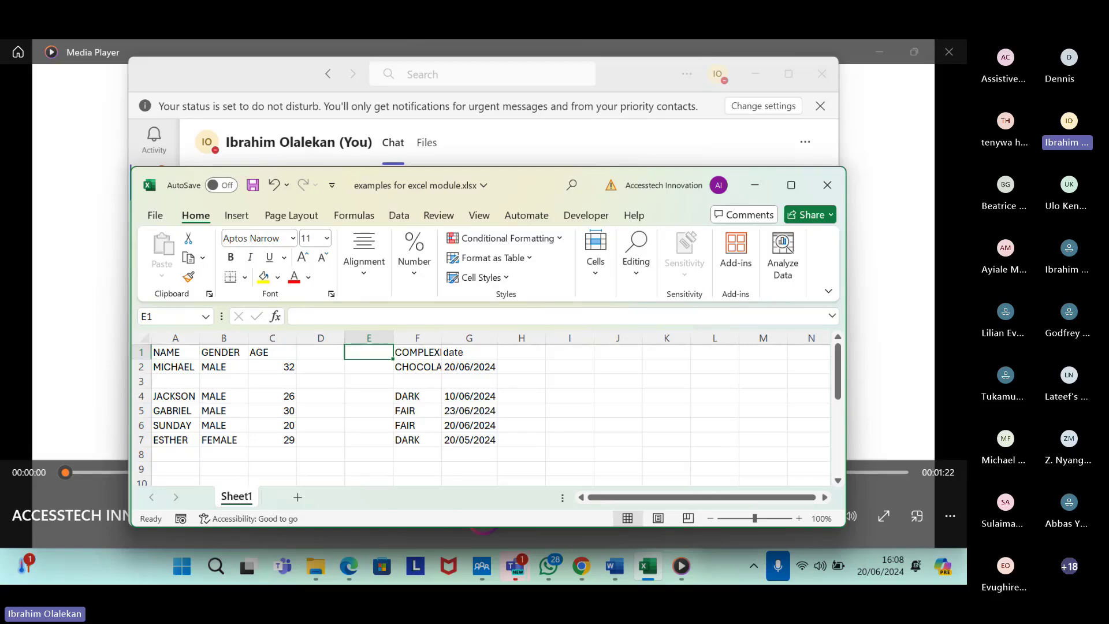
pyautogui.click(368, 366)
pyautogui.click(369, 381)
pyautogui.click(368, 366)
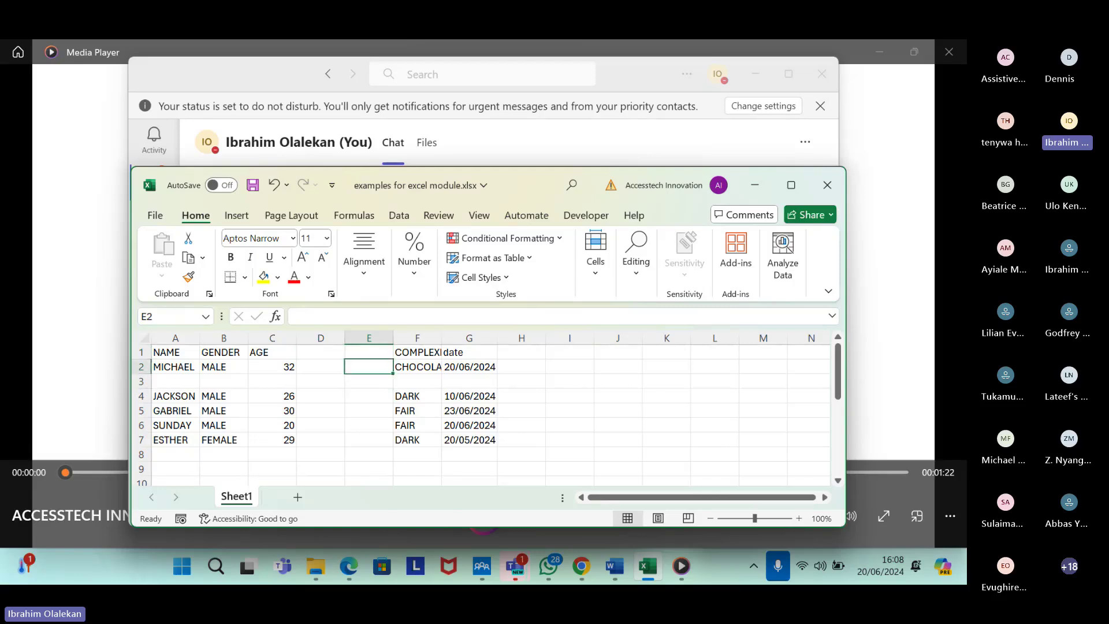
pyautogui.click(369, 351)
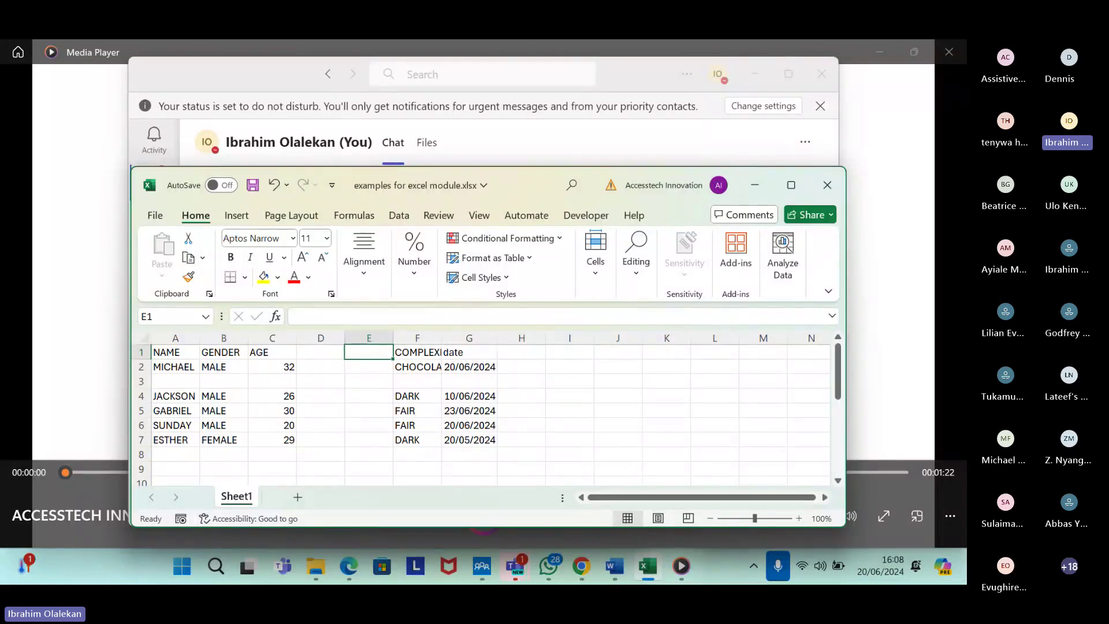
# Return to the NAME column and insert a sheet row at cell A3 with the Insert Sheet Rows command.
pyautogui.press('Left')
pyautogui.press('Left')
pyautogui.press('Left')
pyautogui.press('Left')
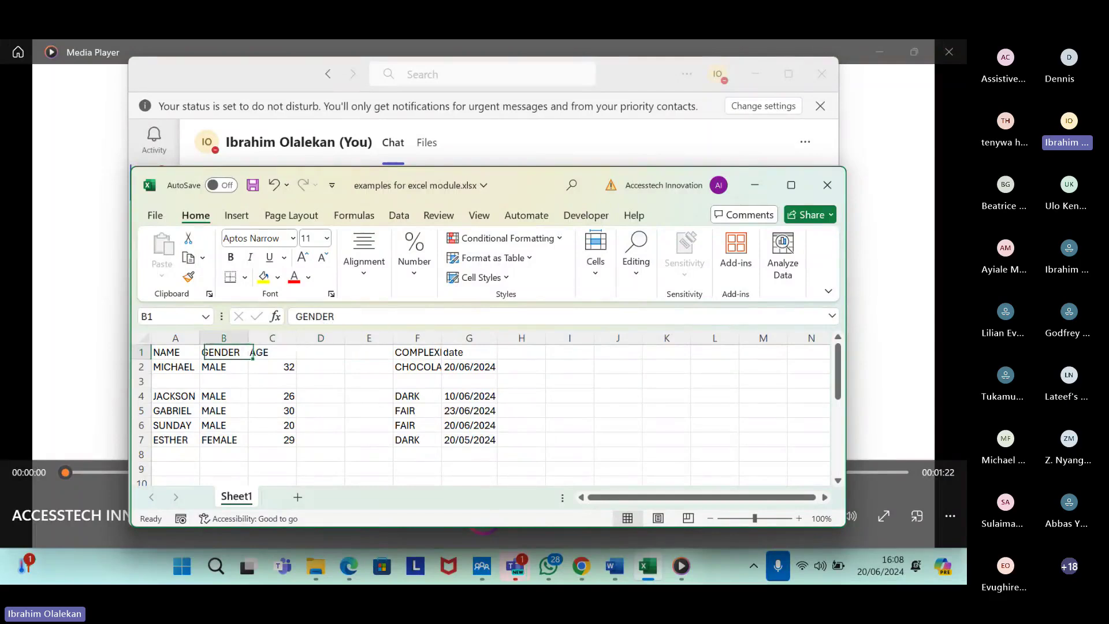
pyautogui.press('Down')
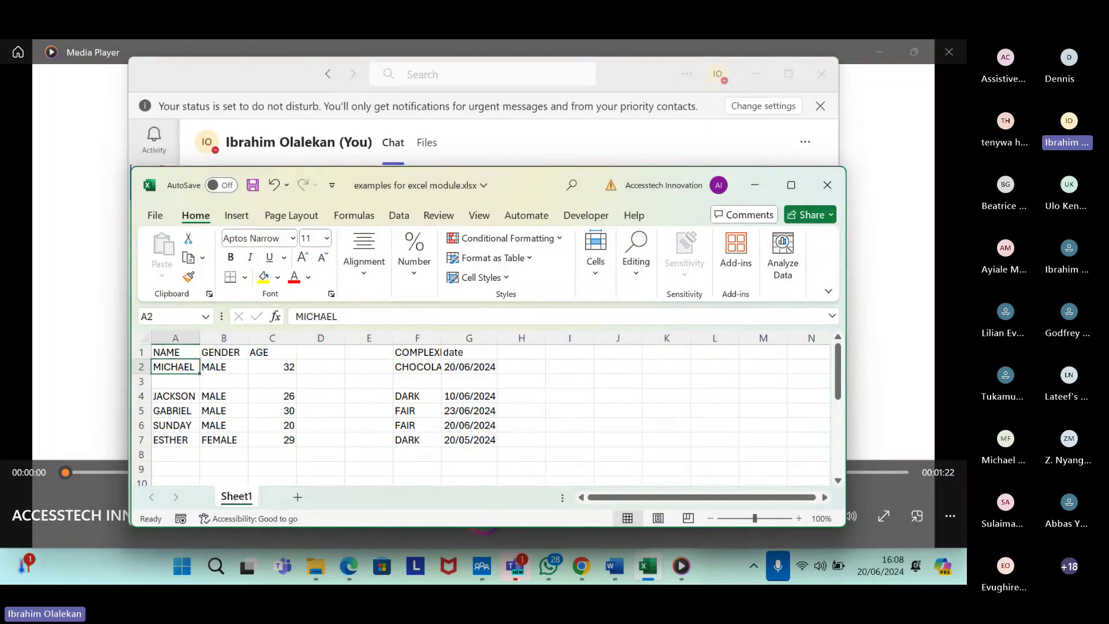
pyautogui.press('Down')
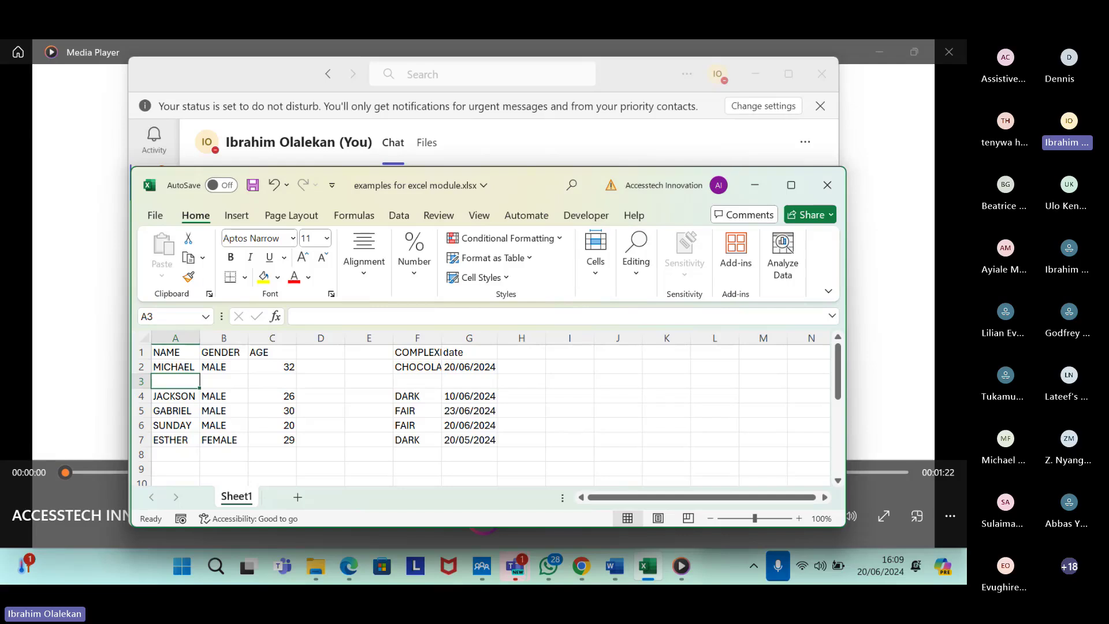
pyautogui.press('alt')
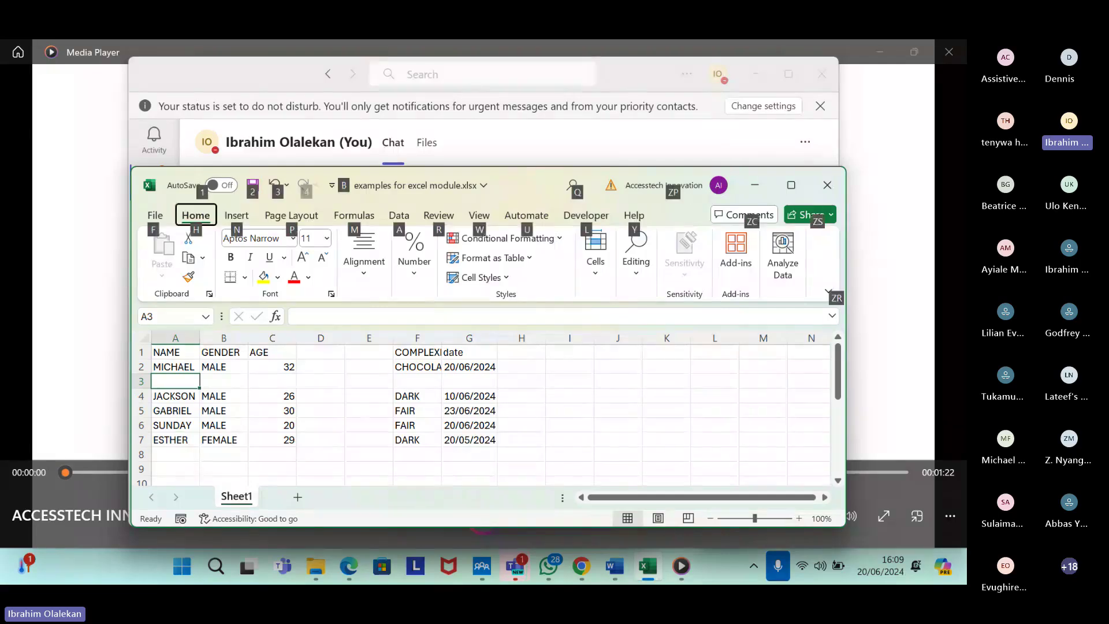
pyautogui.press('h')
pyautogui.press('i')
pyautogui.press('r')
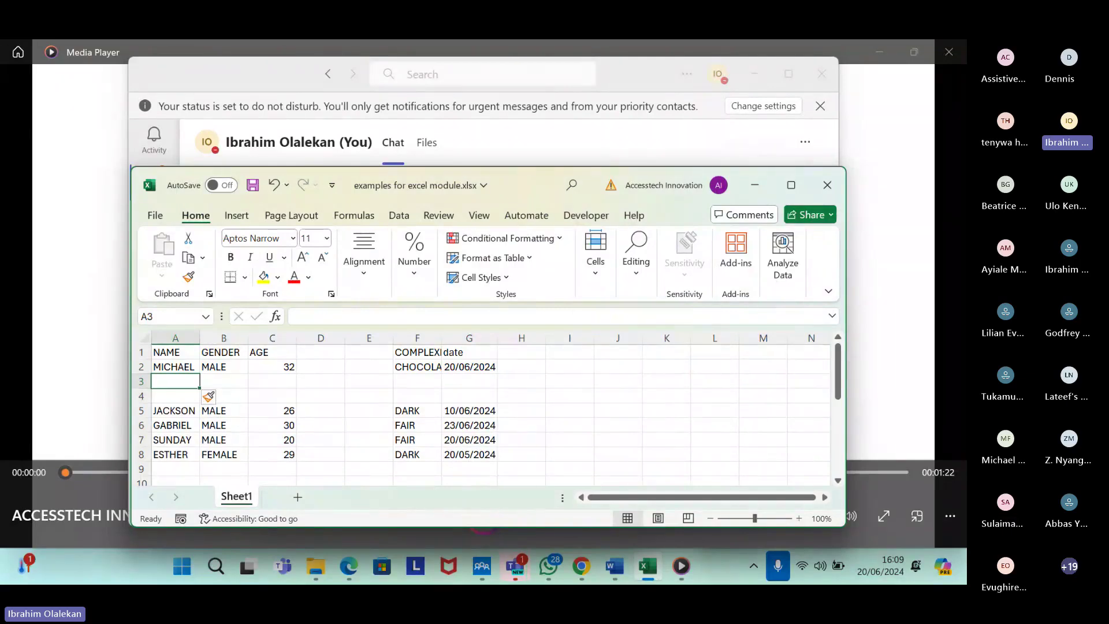
# Examine blank rows 3 and 4, starting in the NAME column and moving across to D3.
pyautogui.click(175, 367)
pyautogui.press('Down')
pyautogui.press('Down')
pyautogui.press('Down')
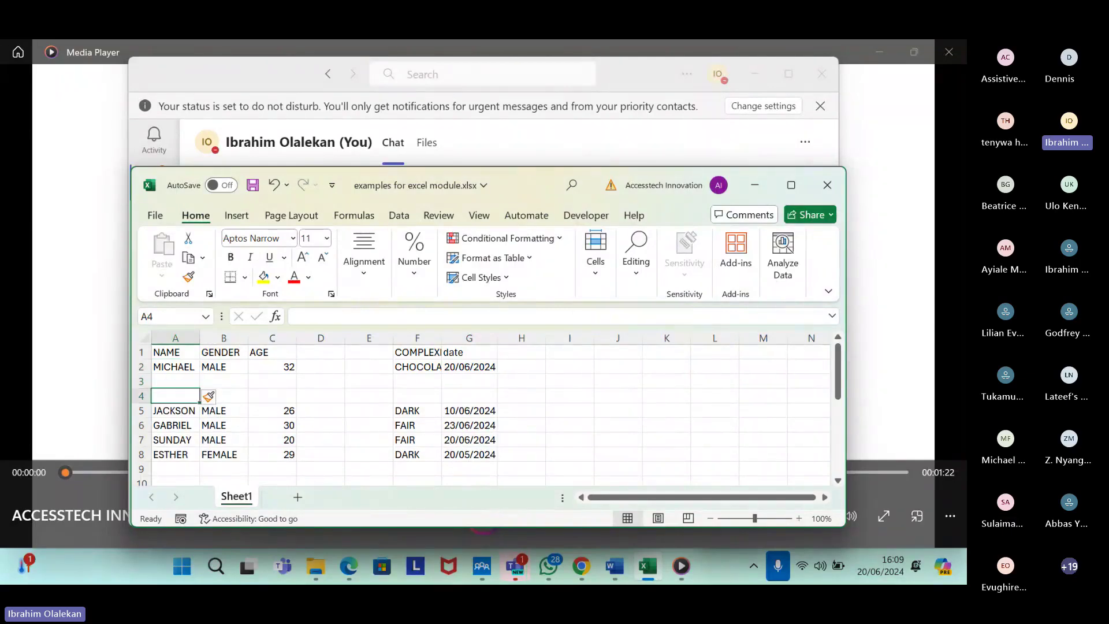
pyautogui.press('Up')
pyautogui.press('Up')
pyautogui.press('Right')
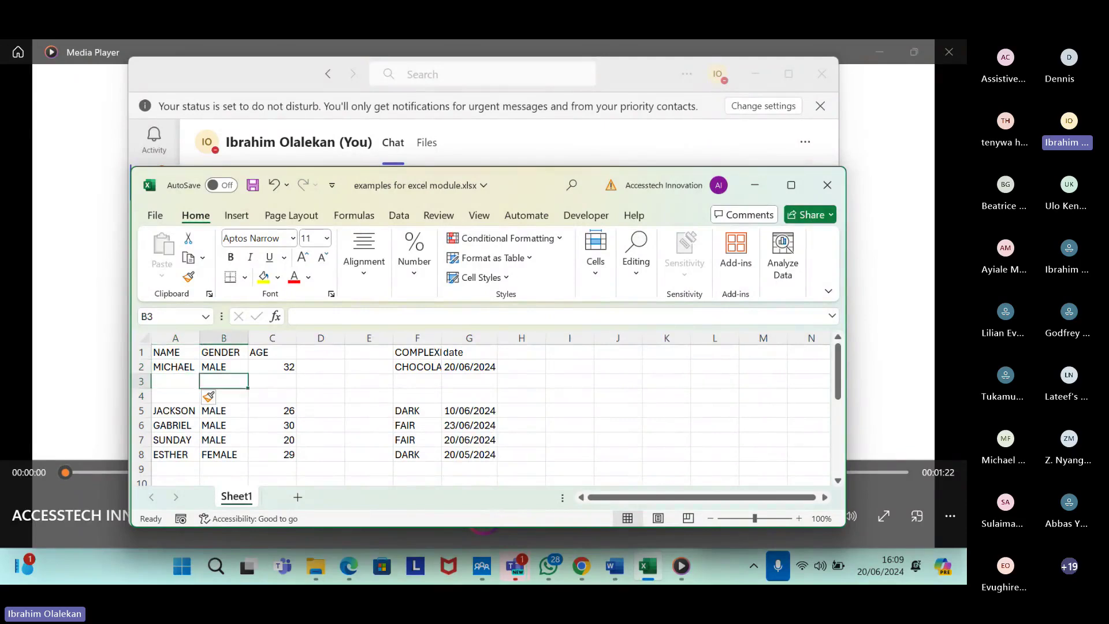
pyautogui.press('Down')
pyautogui.press('Right')
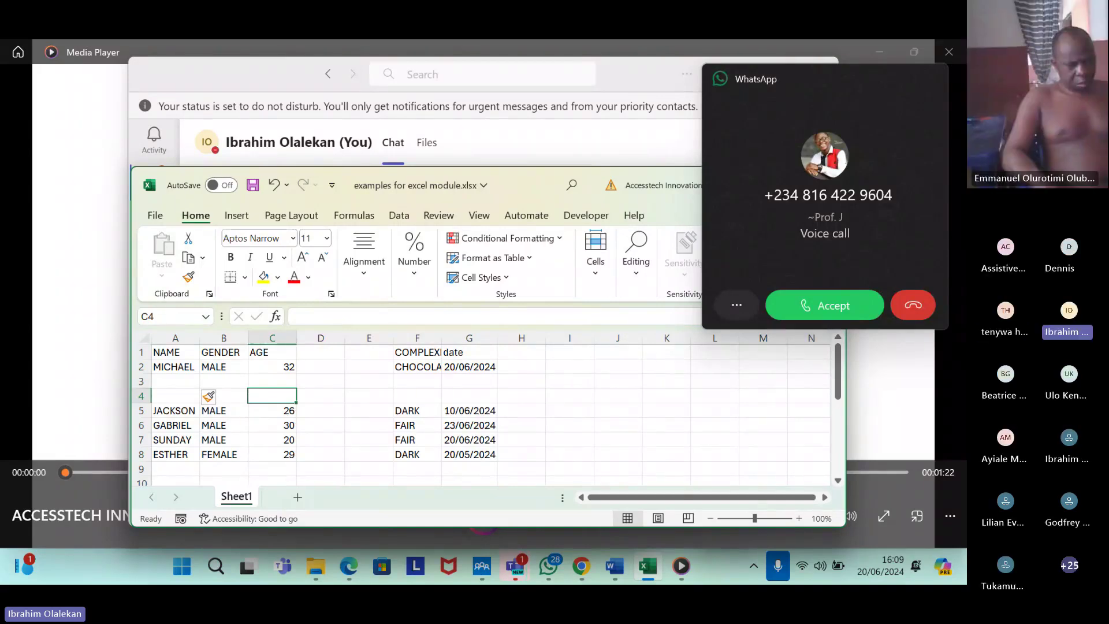
pyautogui.press('Up')
pyautogui.press('Right')
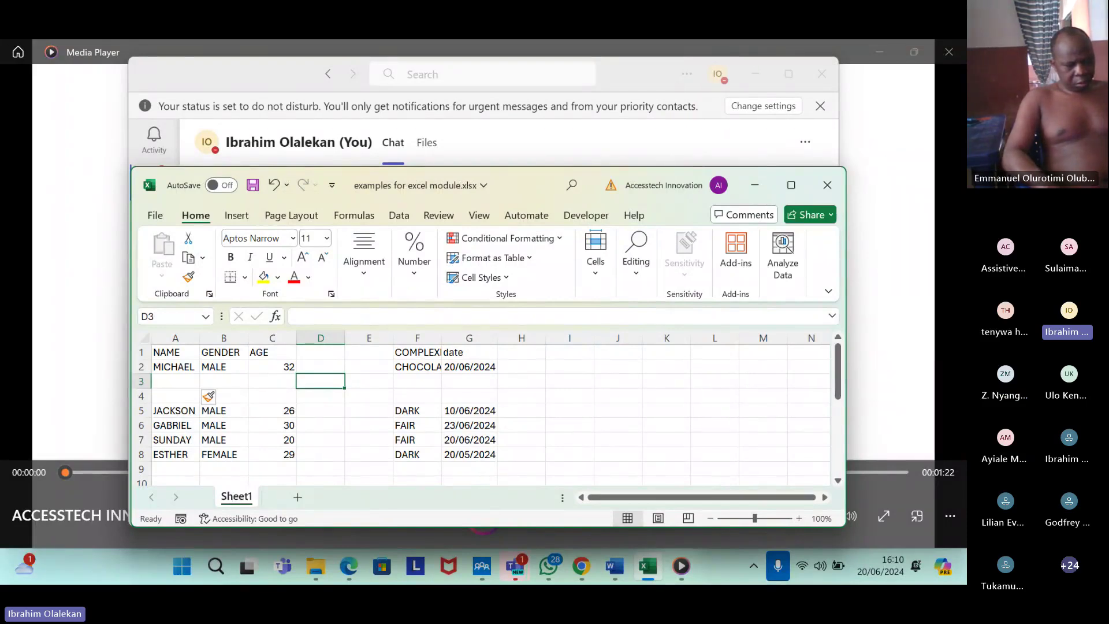
# Examine the blank cells of column D from D3 up to D1 and back down to D3.
pyautogui.press('Up')
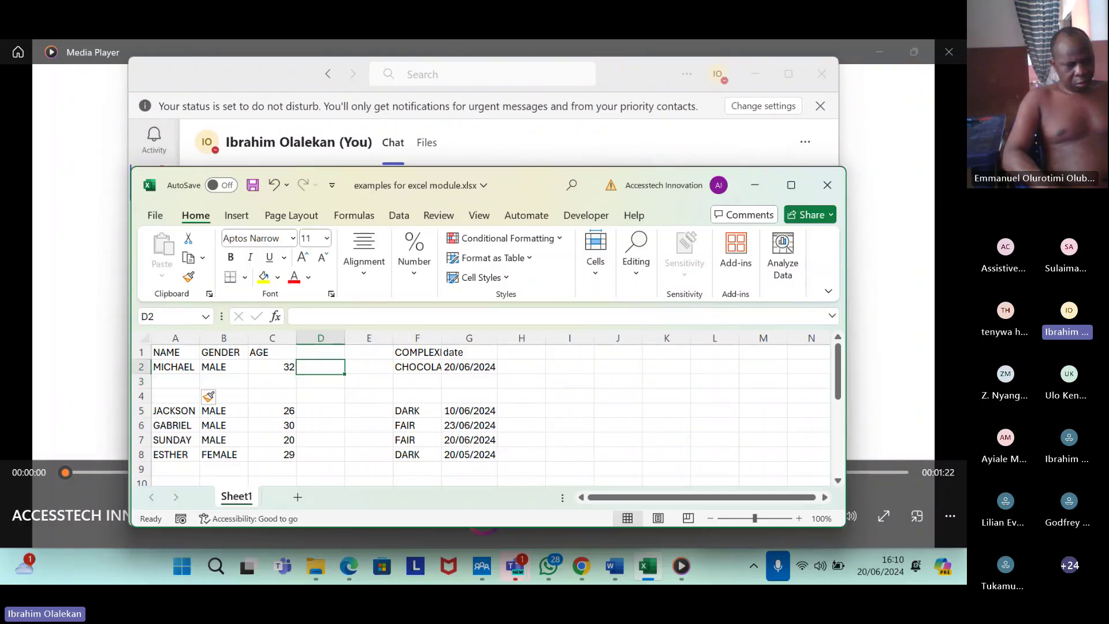
pyautogui.press('Up')
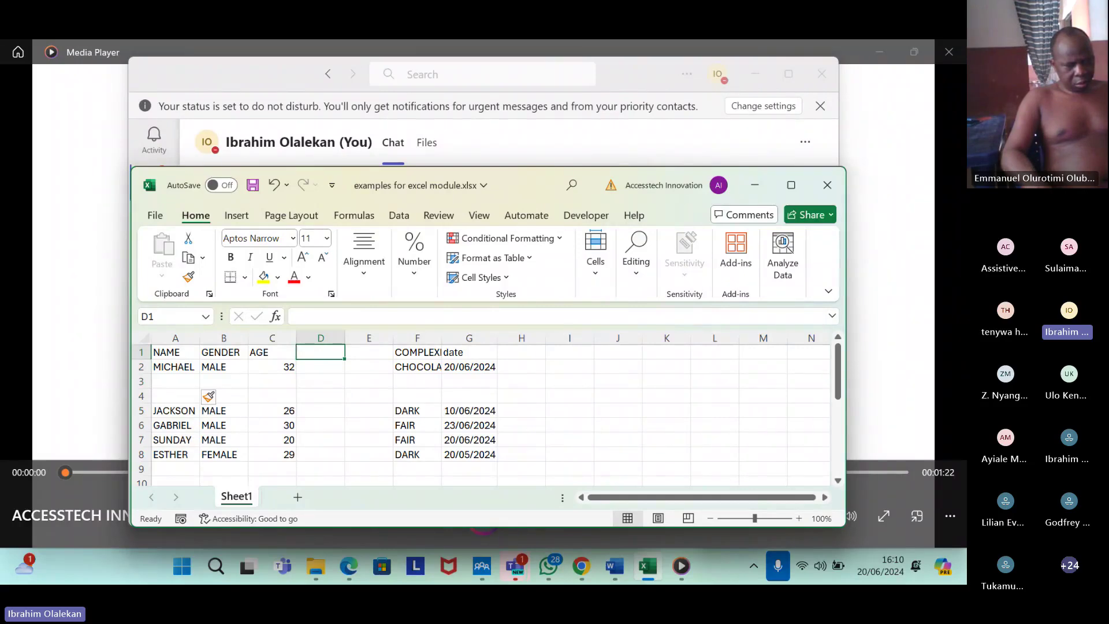
pyautogui.press('Down')
pyautogui.press('Down')
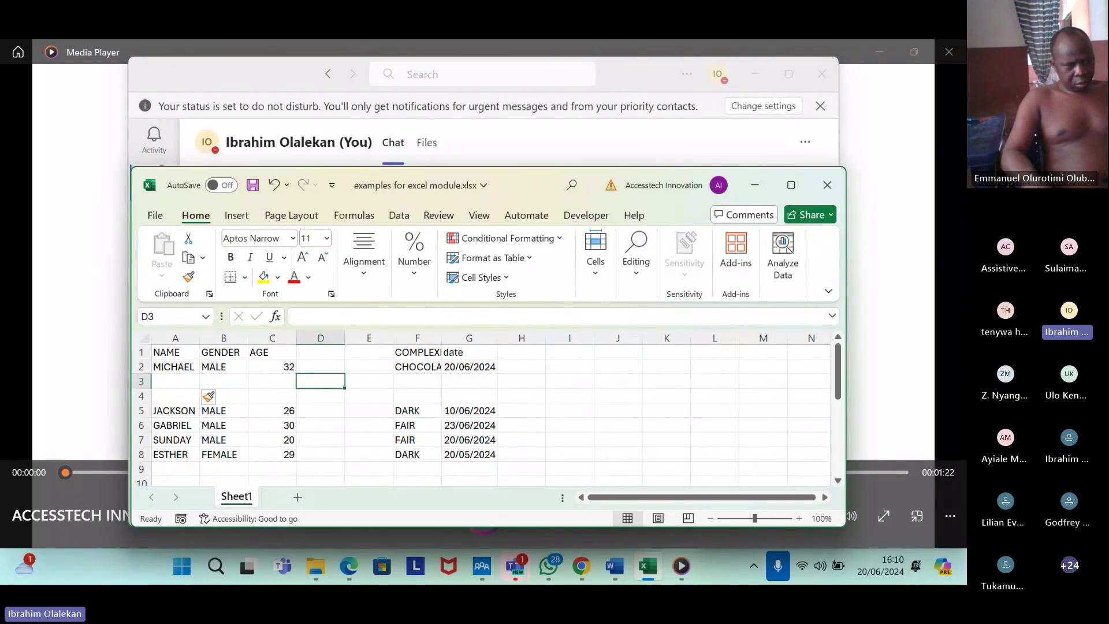
# Delete the entire GENDER column from the sheet.
pyautogui.press('Left')
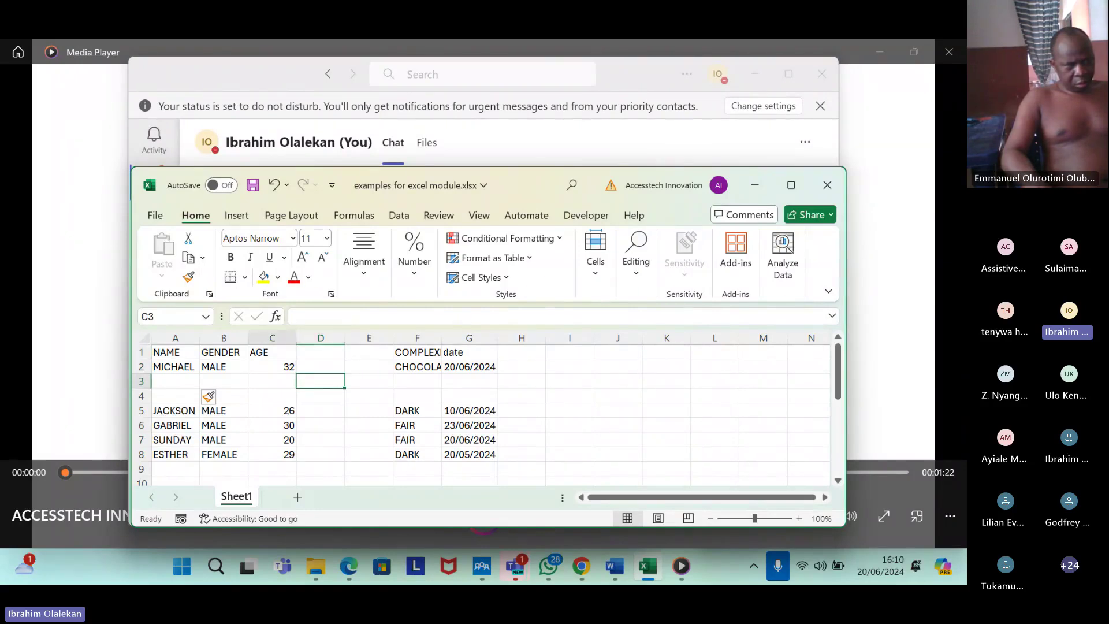
pyautogui.press('Left')
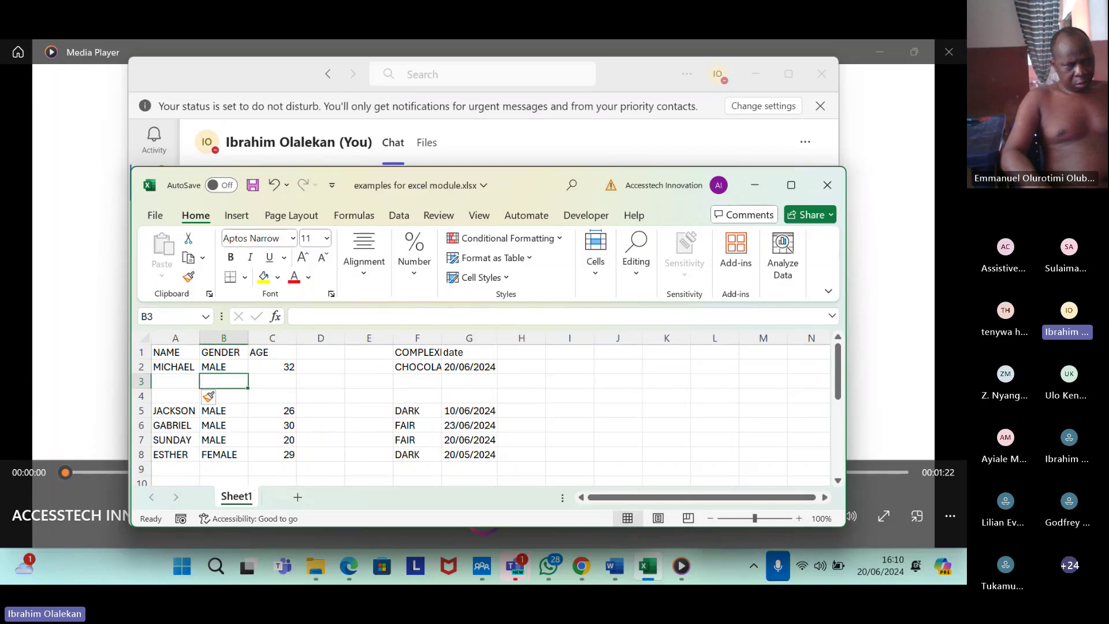
pyautogui.press('Up')
pyautogui.press('Up')
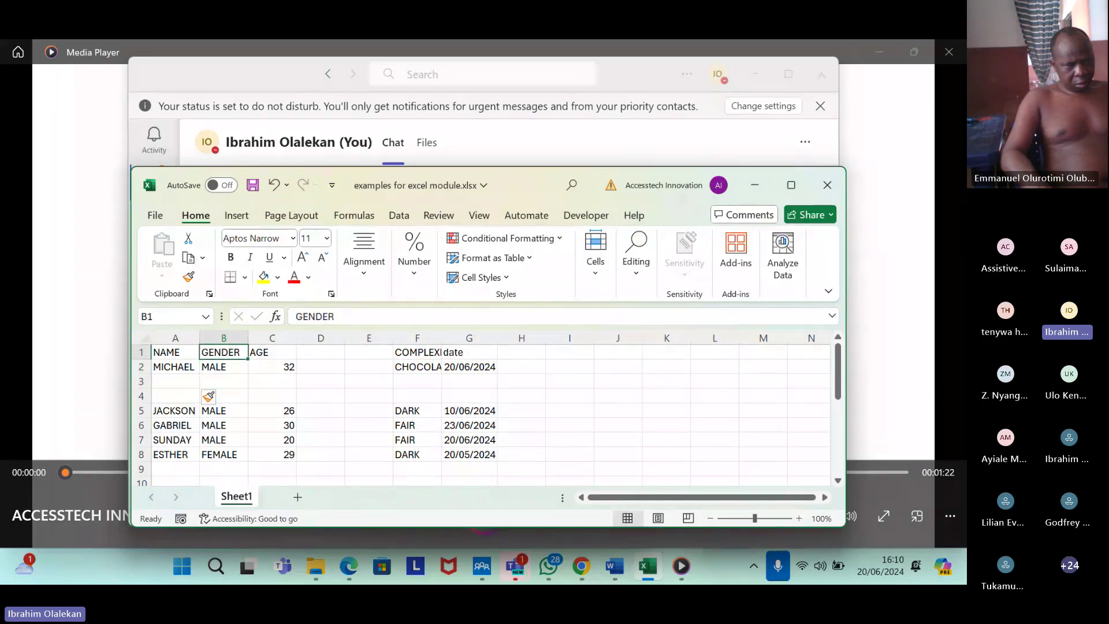
pyautogui.press('Right')
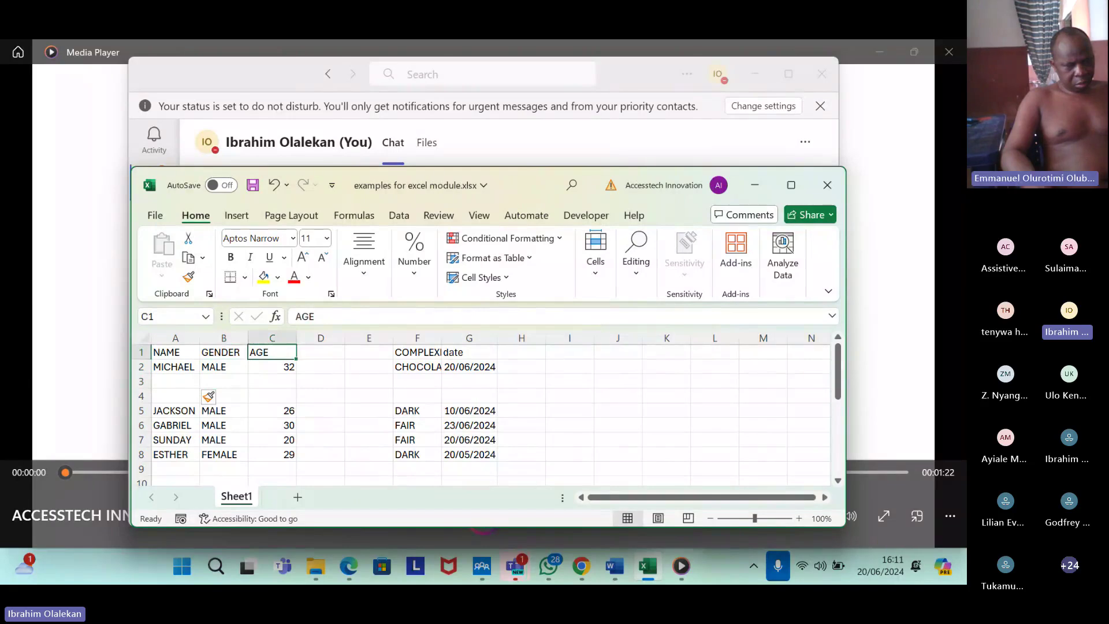
pyautogui.press('Left')
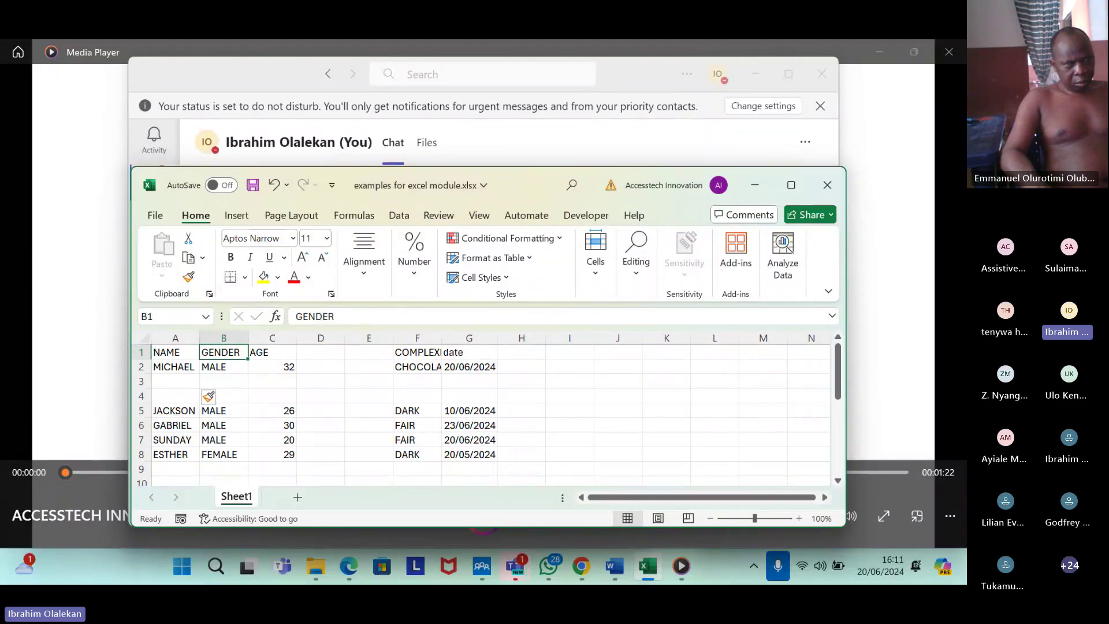
pyautogui.press('alt')
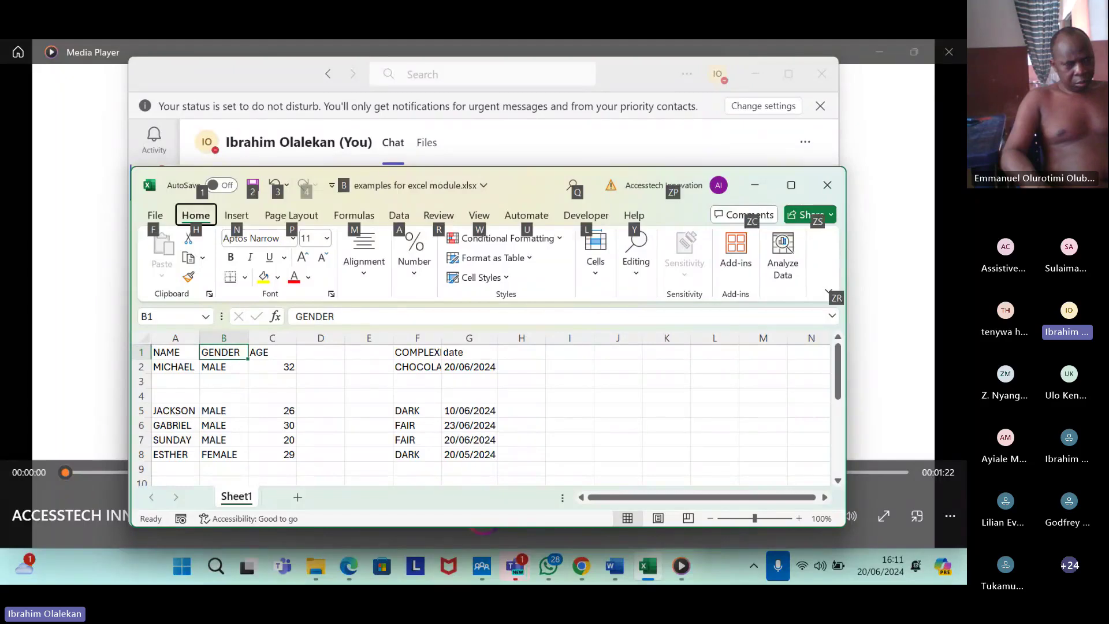
pyautogui.press('h')
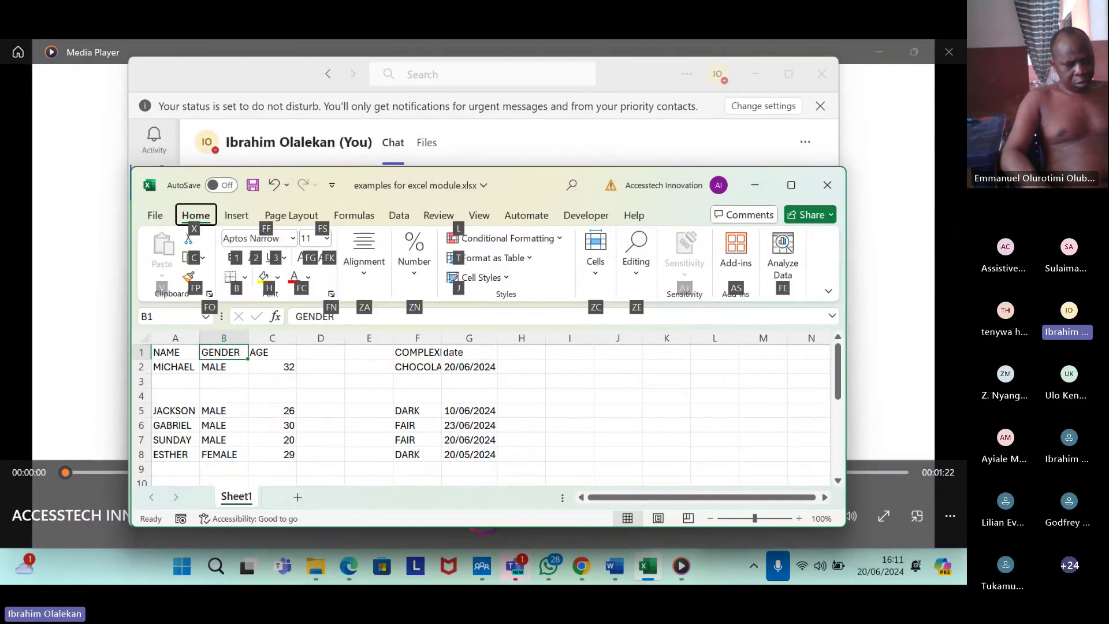
pyautogui.press('z')
pyautogui.press('c')
pyautogui.press('d')
pyautogui.press('c')
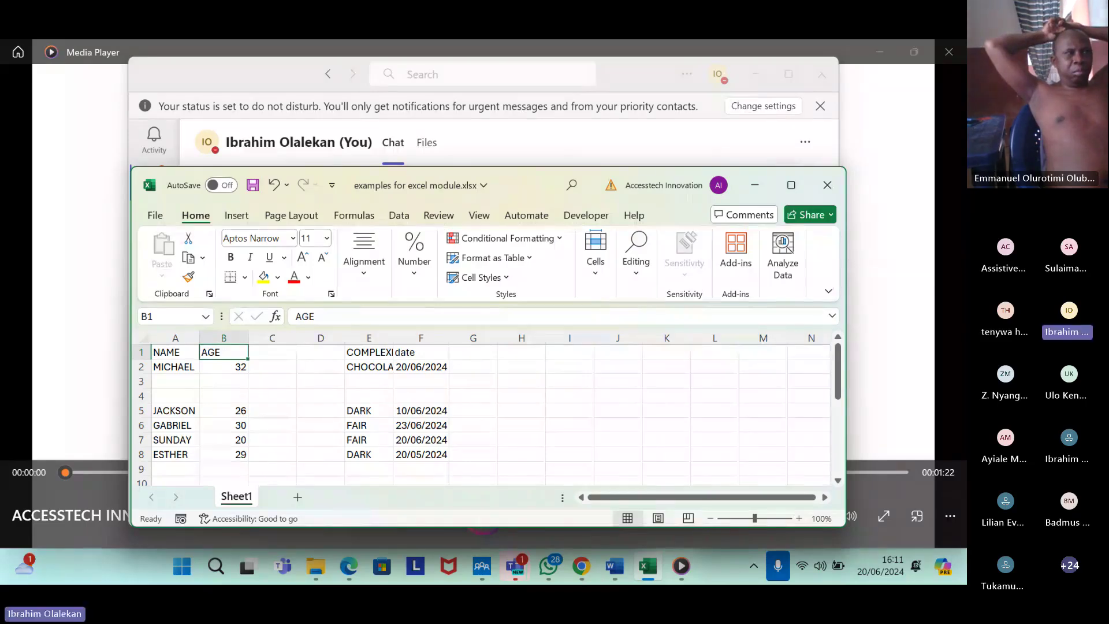
# Check the headings in row 1 and undo the GENDER column deletion.
pyautogui.click(175, 352)
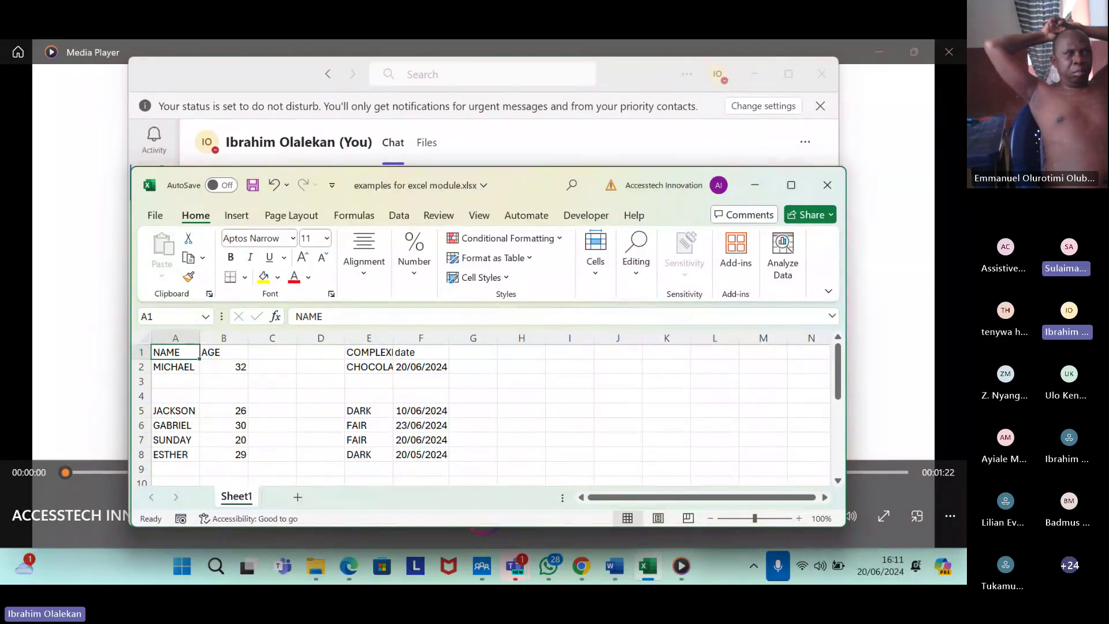
pyautogui.click(321, 353)
pyautogui.click(176, 352)
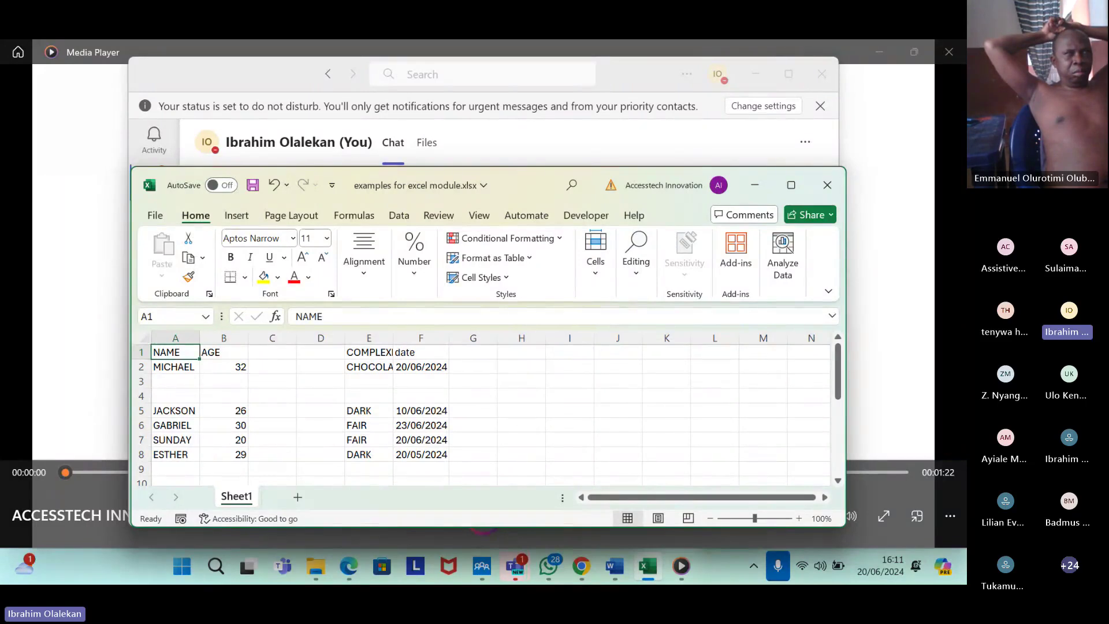
pyautogui.hotkey('ctrl', 'z')
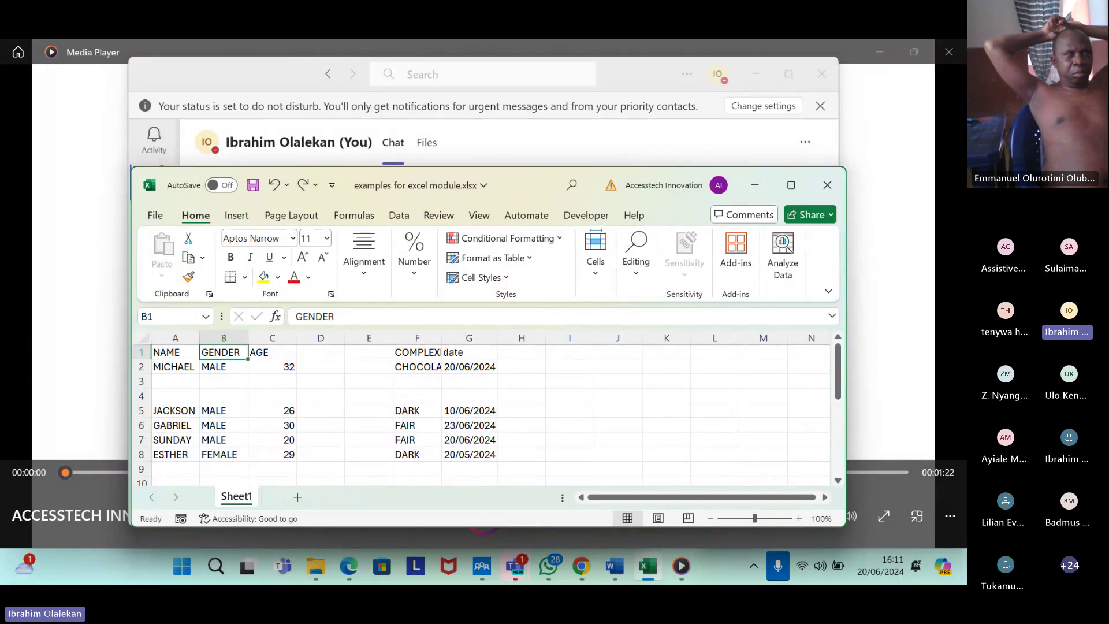
# Delete the GENDER column from cell B1 using the Delete dialog's Entire column option.
pyautogui.hotkey('shift', 'F10')
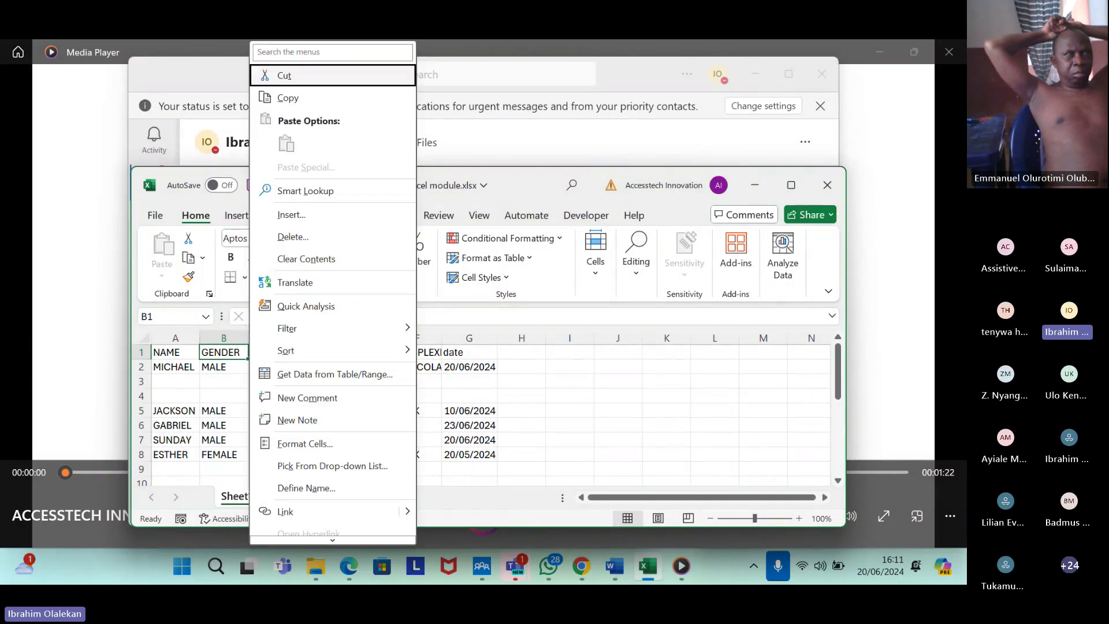
pyautogui.press('Down')
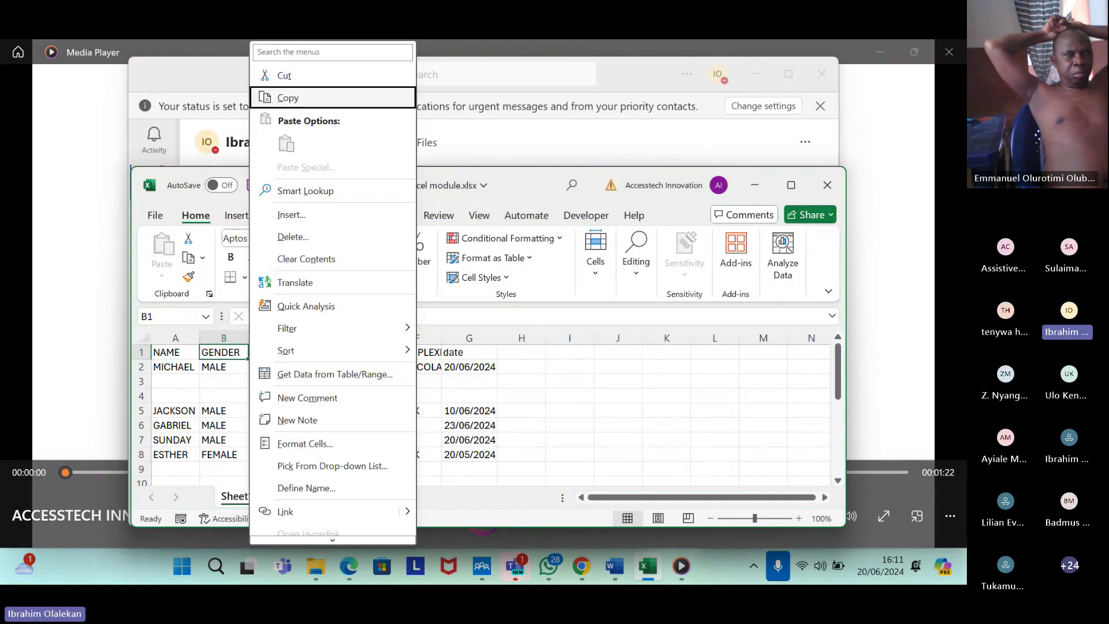
pyautogui.press('Down')
pyautogui.press('Down')
pyautogui.press('Down')
pyautogui.press('Down')
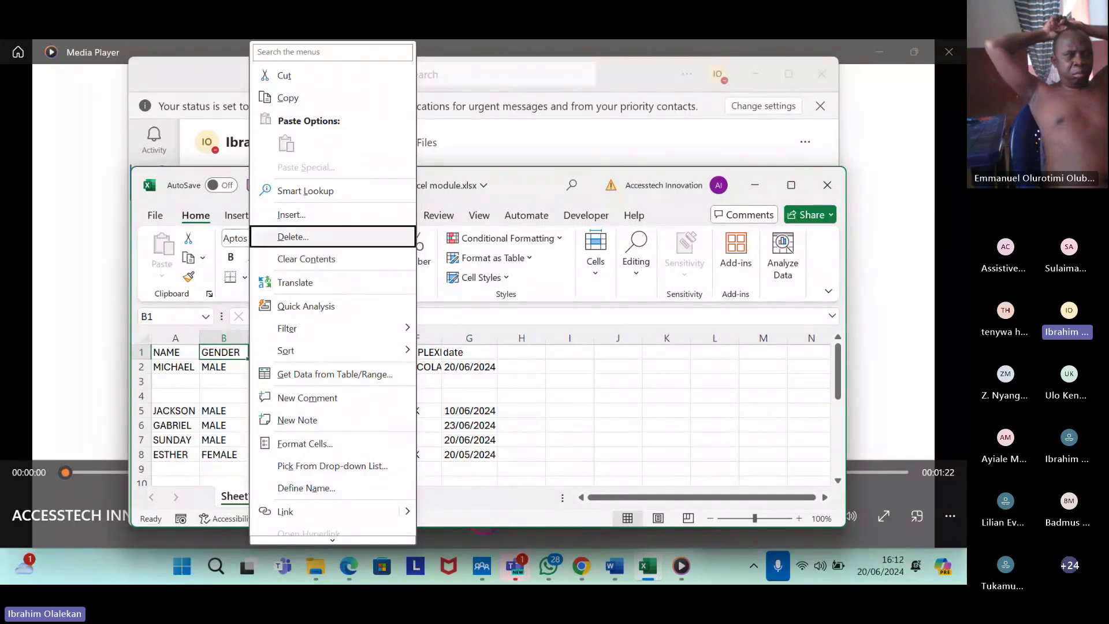
pyautogui.press('Return')
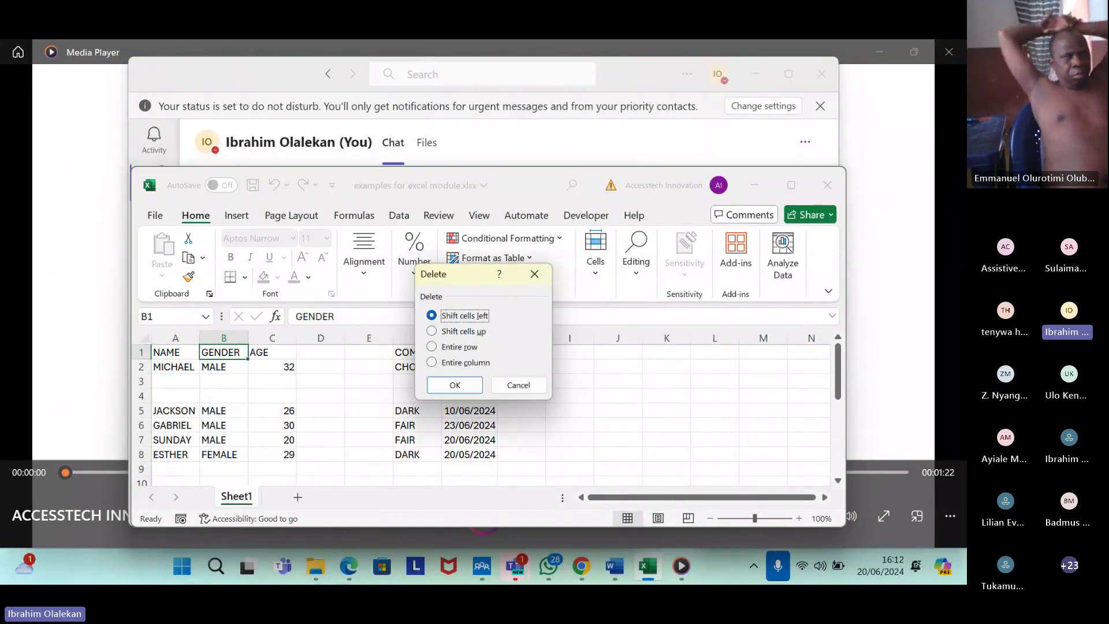
pyautogui.press('Down')
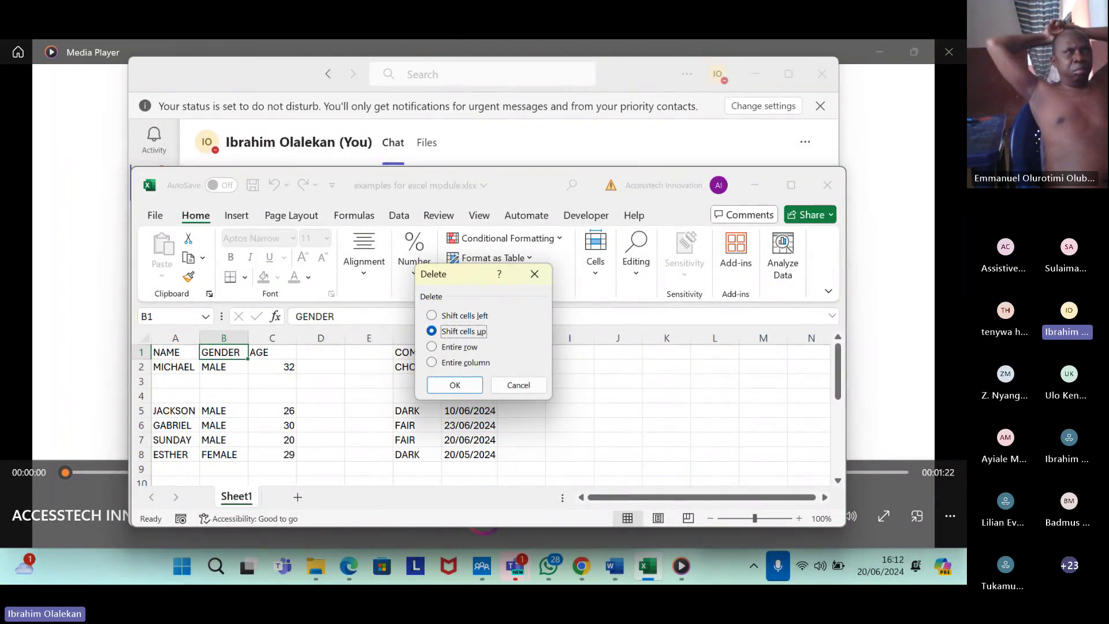
pyautogui.press('Down')
pyautogui.press('Down')
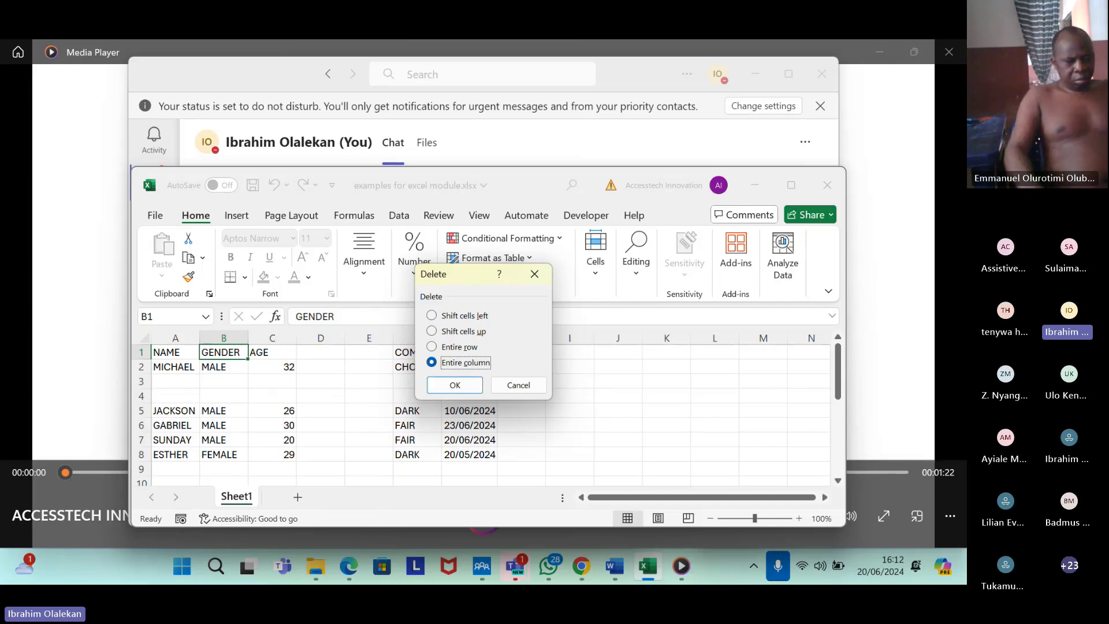
pyautogui.press('Return')
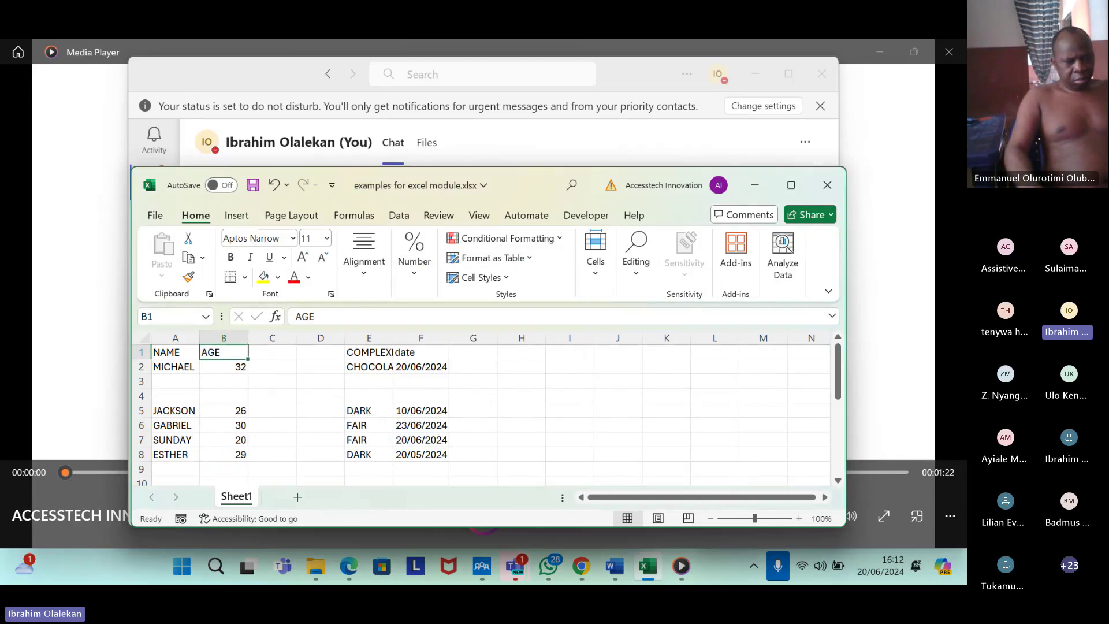
# Review cells A1 to C1 and restore the GENDER column by undoing its deletion.
pyautogui.click(175, 352)
pyautogui.click(223, 352)
pyautogui.click(272, 352)
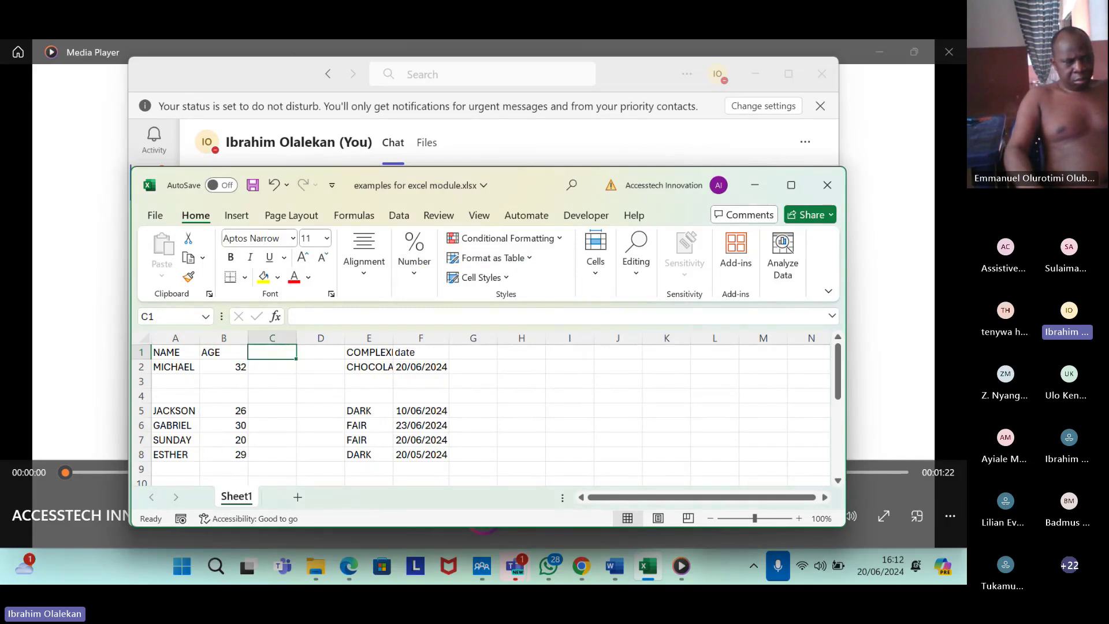
pyautogui.click(223, 352)
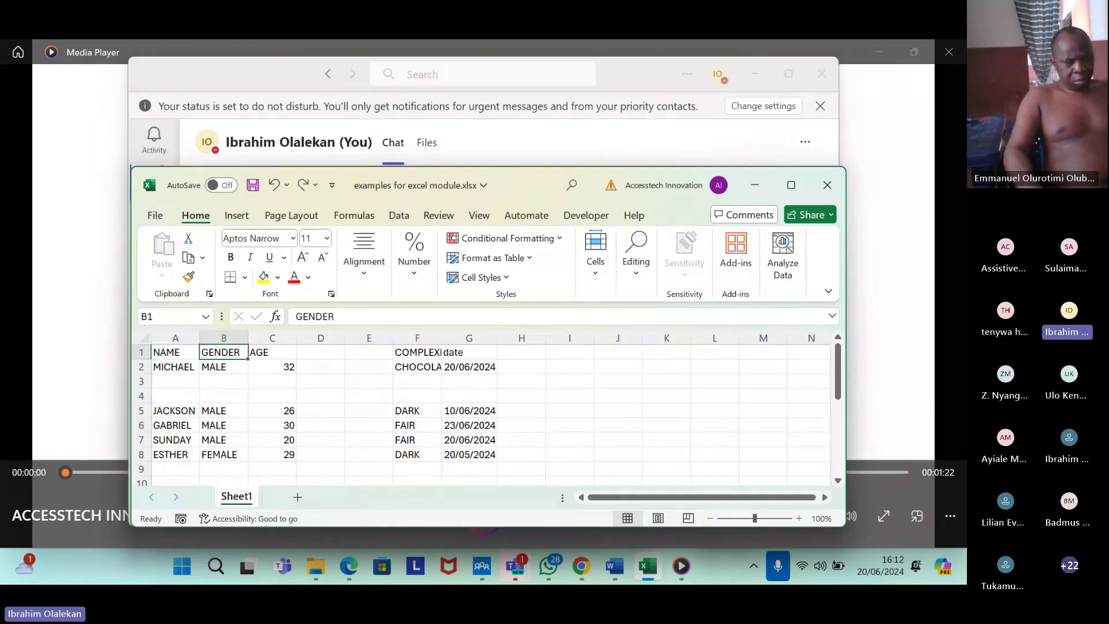
# Delete the sheet row containing the headings, starting from cell A1.
pyautogui.click(175, 352)
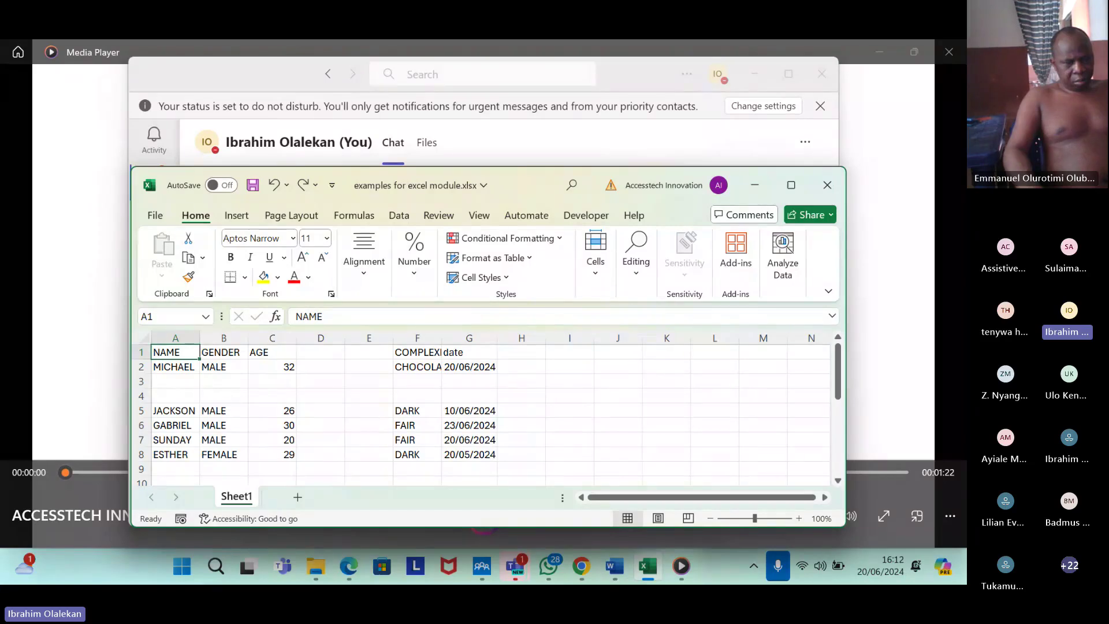
pyautogui.press('alt')
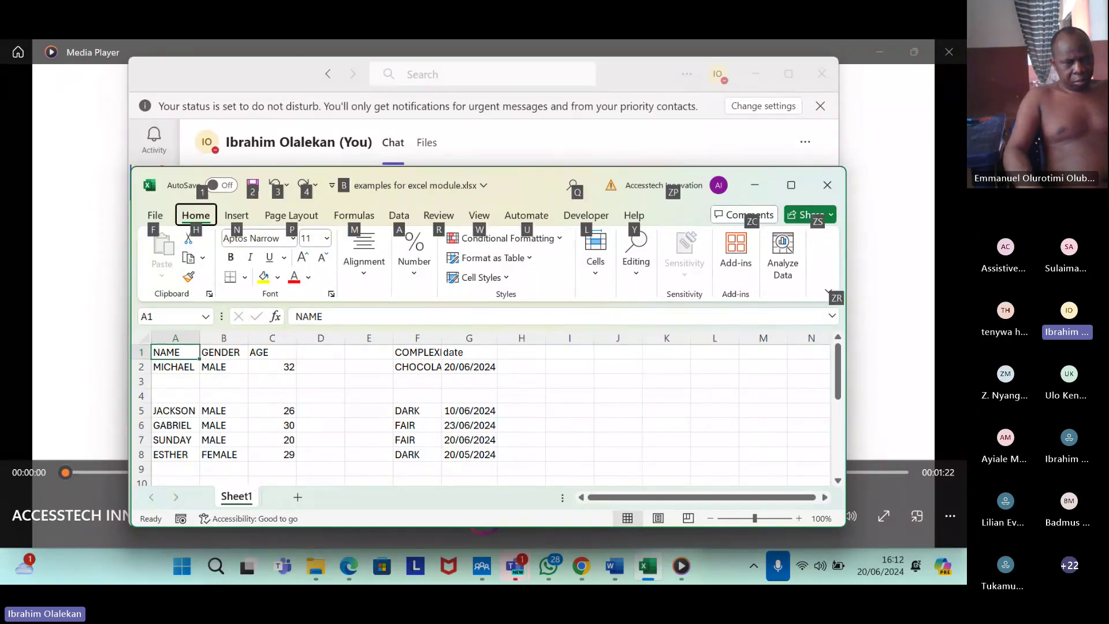
pyautogui.press('h')
pyautogui.press('d')
pyautogui.press('r')
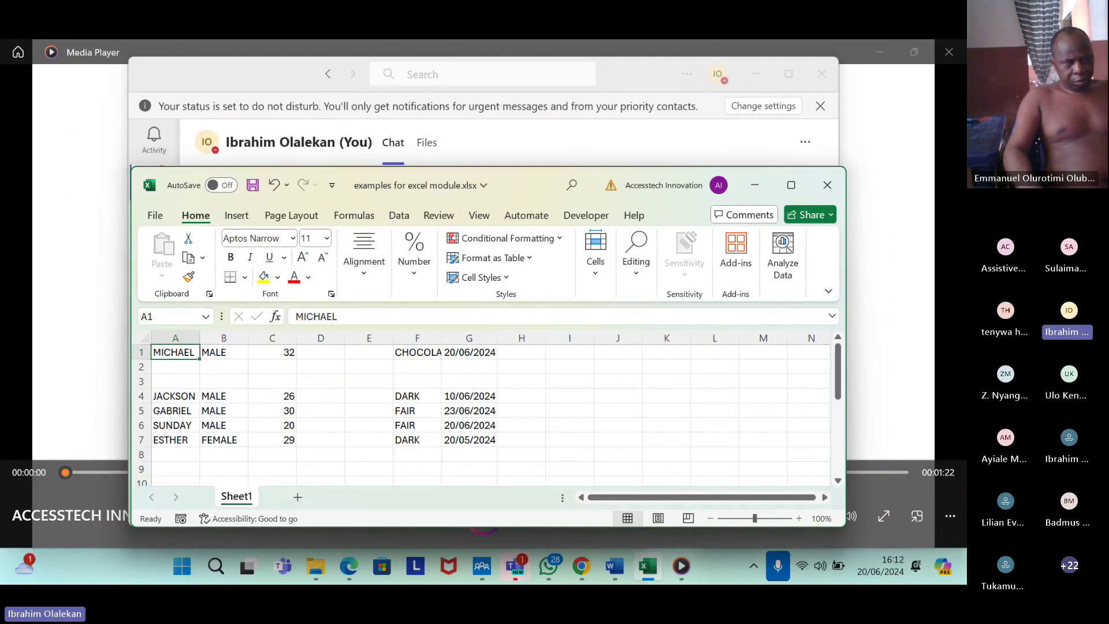
# Check the first row's cells through C1 and undo the heading row deletion.
pyautogui.click(224, 351)
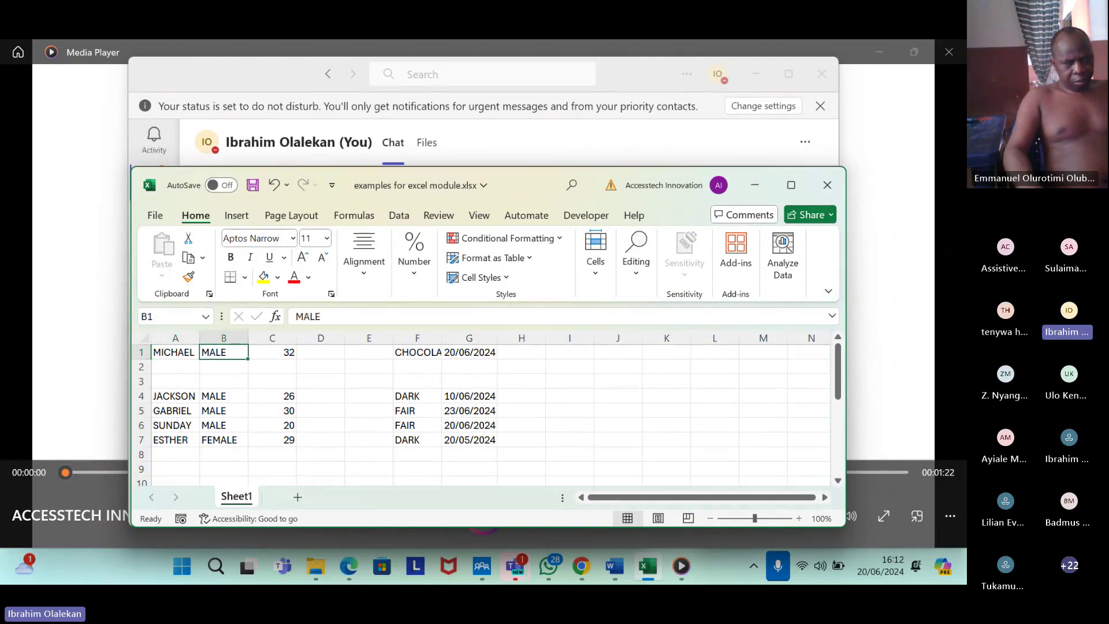
pyautogui.click(272, 351)
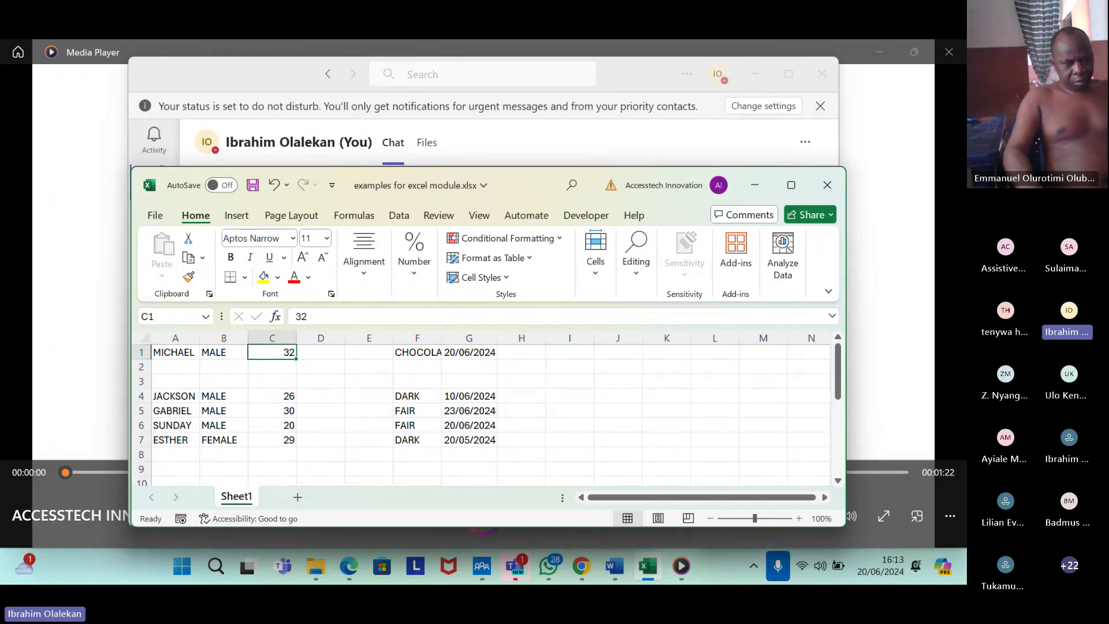
pyautogui.click(224, 352)
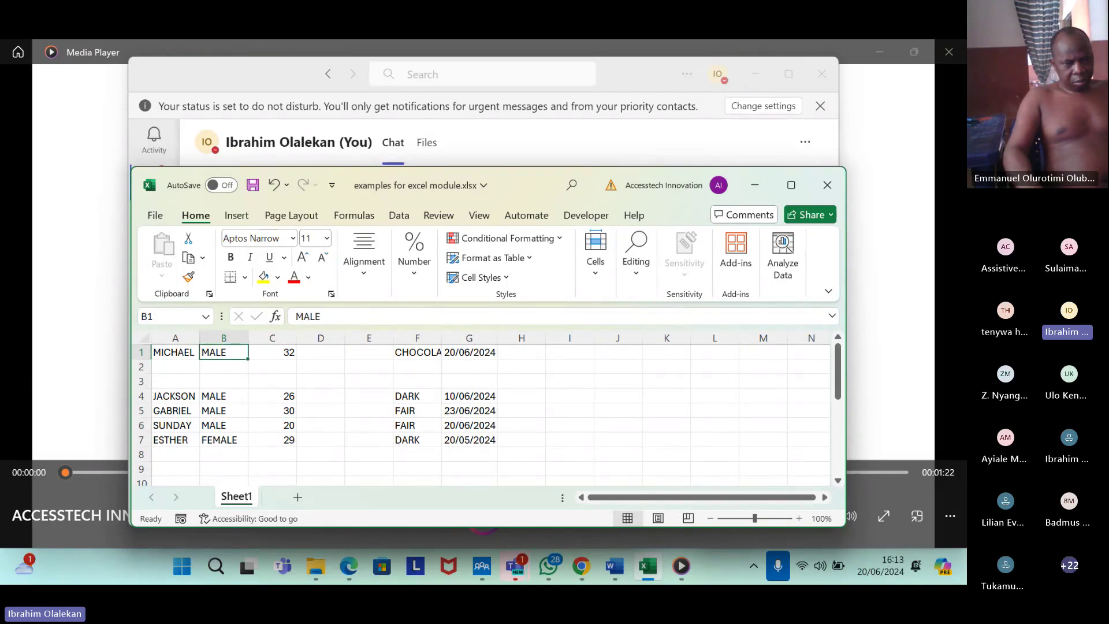
pyautogui.hotkey('ctrl', 'z')
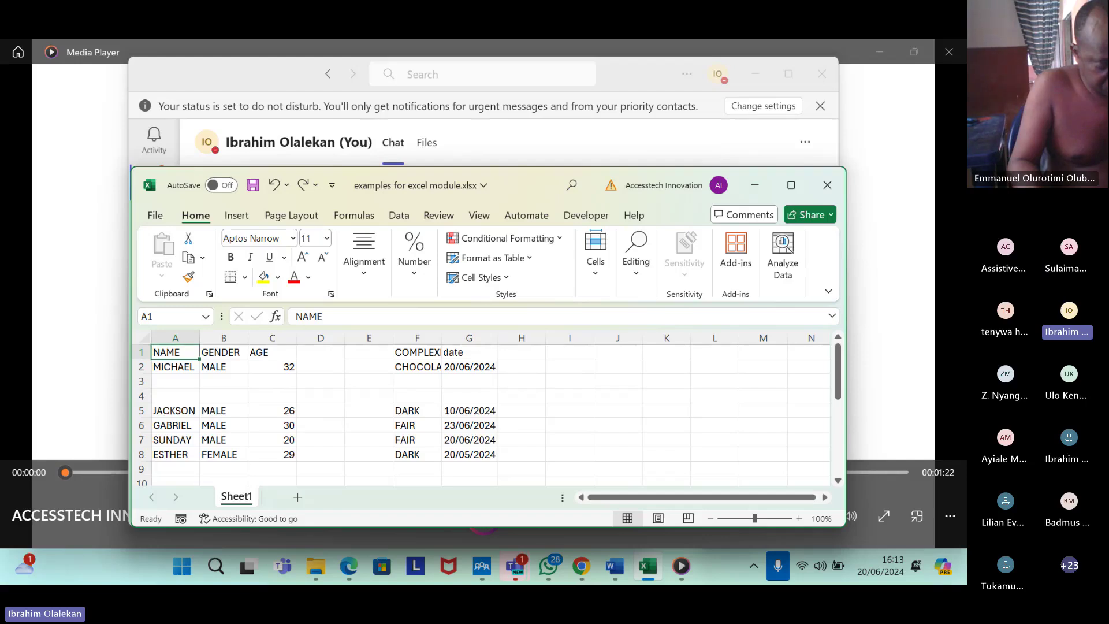
# Delete empty sheet column D, directly after the AGE column.
pyautogui.click(223, 351)
pyautogui.click(272, 352)
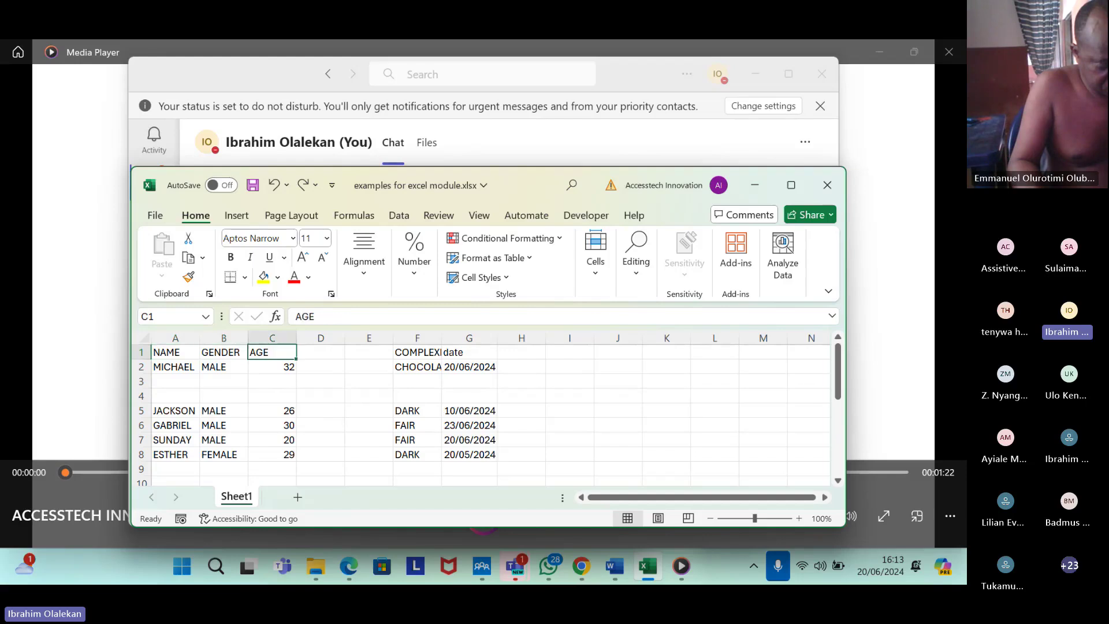
pyautogui.click(321, 352)
pyautogui.click(272, 352)
pyautogui.click(321, 351)
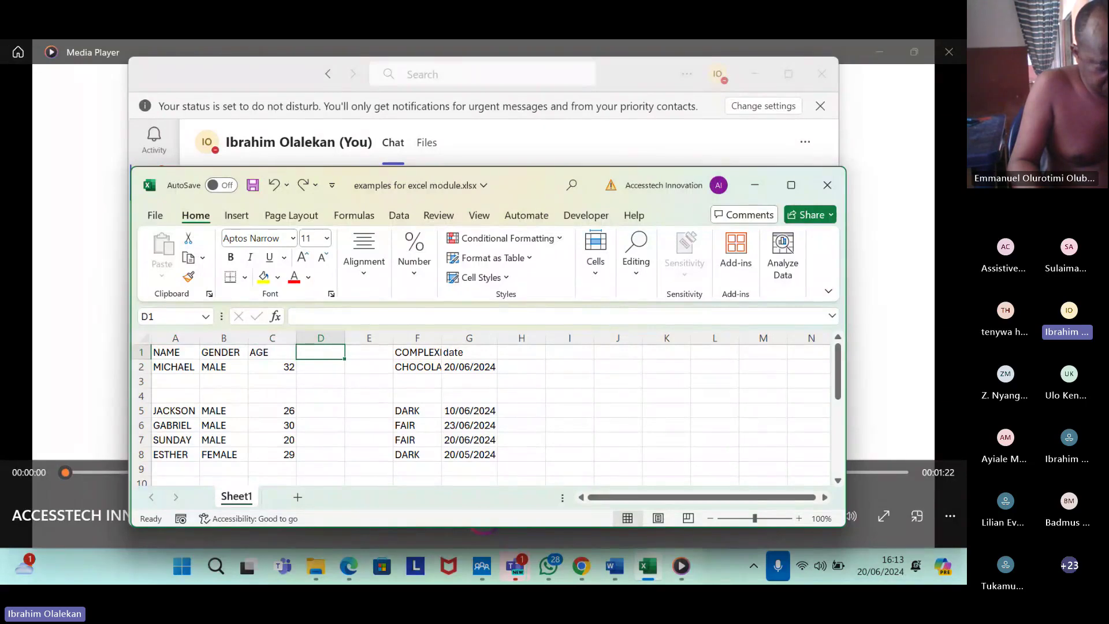
pyautogui.press('alt')
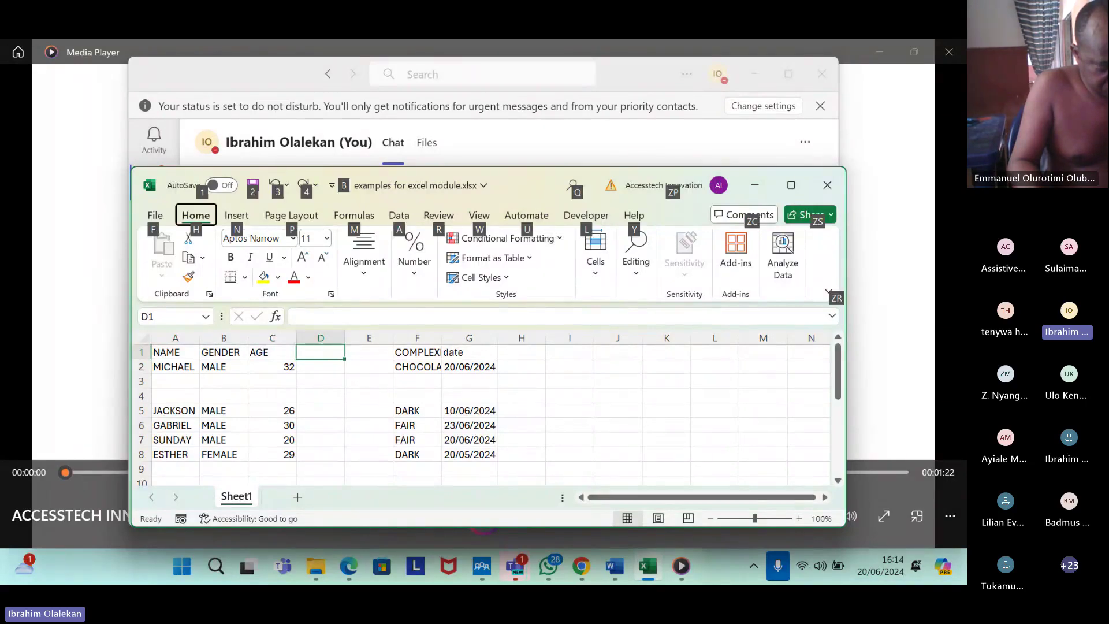
pyautogui.press('h')
pyautogui.press('z')
pyautogui.press('c')
pyautogui.press('d')
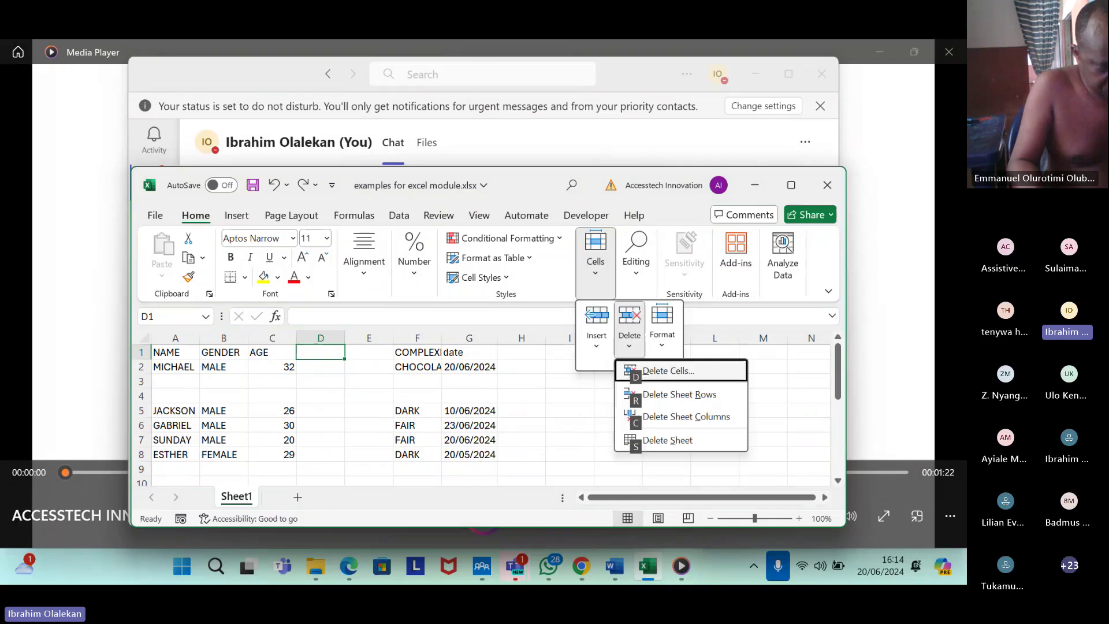
pyautogui.press('c')
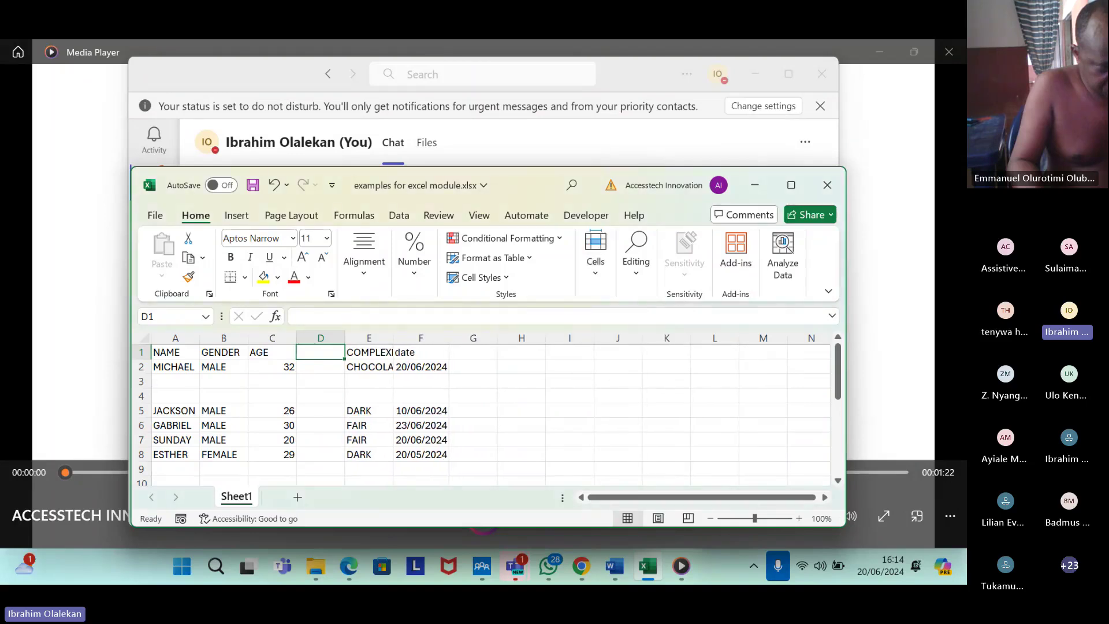
# Delete the remaining empty column between AGE and the complexion column, and check the headings in C1 to E1.
pyautogui.click(368, 352)
pyautogui.click(321, 351)
pyautogui.press('alt')
pyautogui.press('h')
pyautogui.press('z')
pyautogui.press('c')
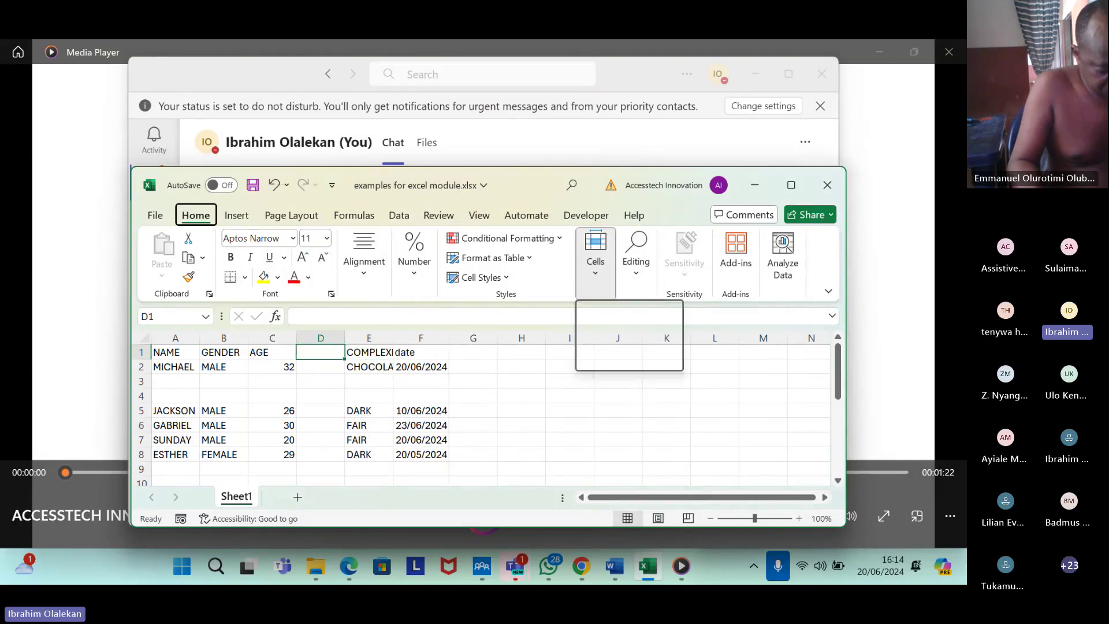
pyautogui.press('d')
pyautogui.press('c')
pyautogui.click(271, 351)
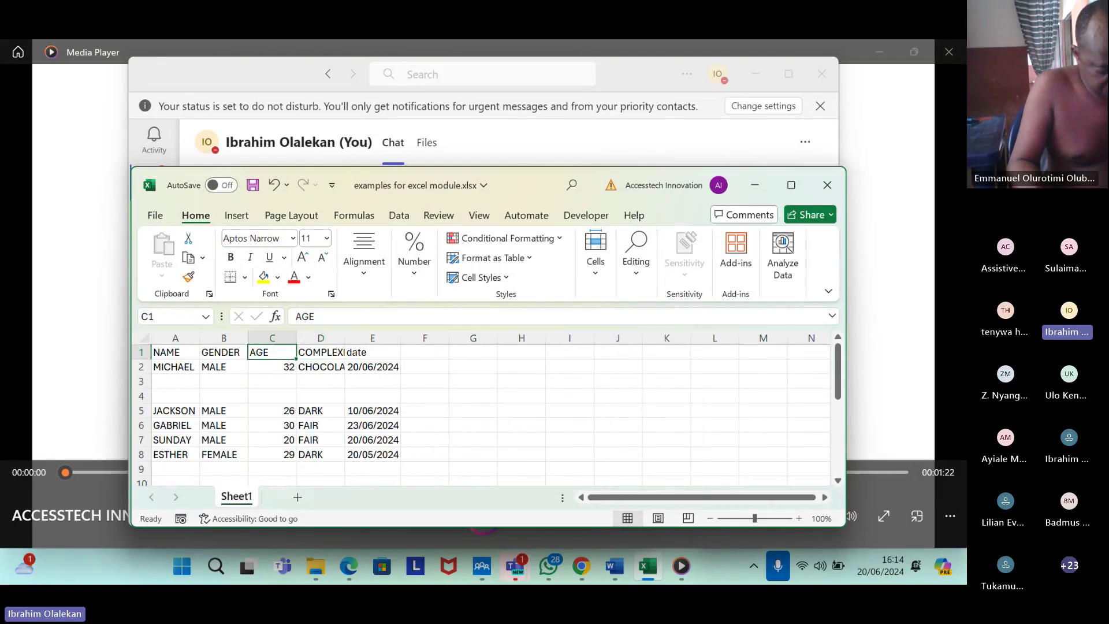
pyautogui.click(320, 352)
pyautogui.click(373, 352)
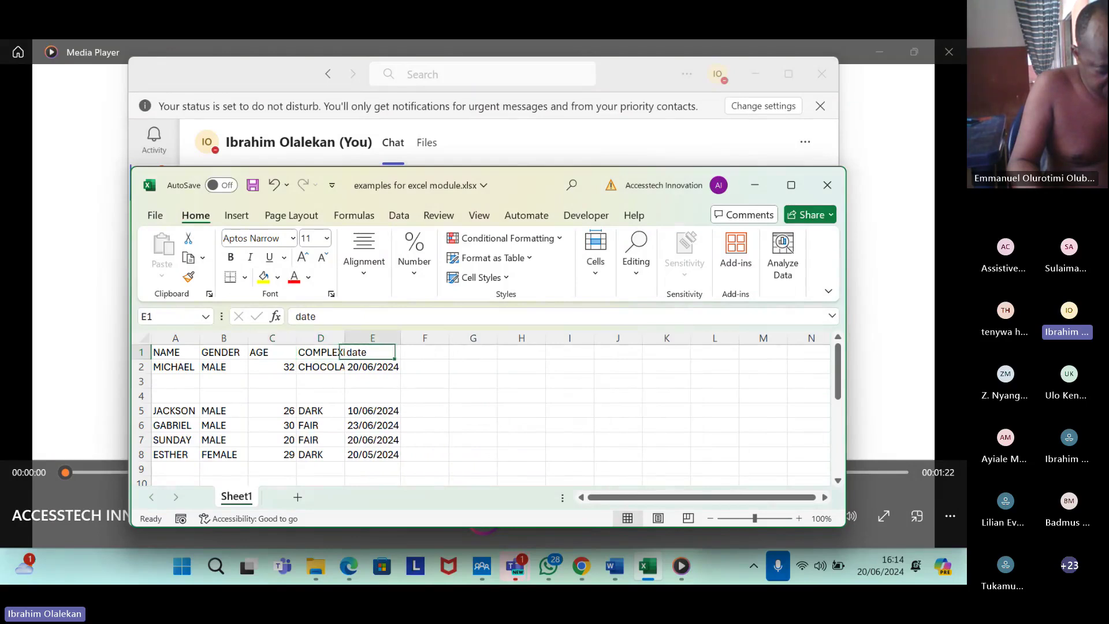
# Delete the first empty sheet row below the first record, starting from cell A3.
pyautogui.press('Left')
pyautogui.press('Left')
pyautogui.press('Left')
pyautogui.press('Left')
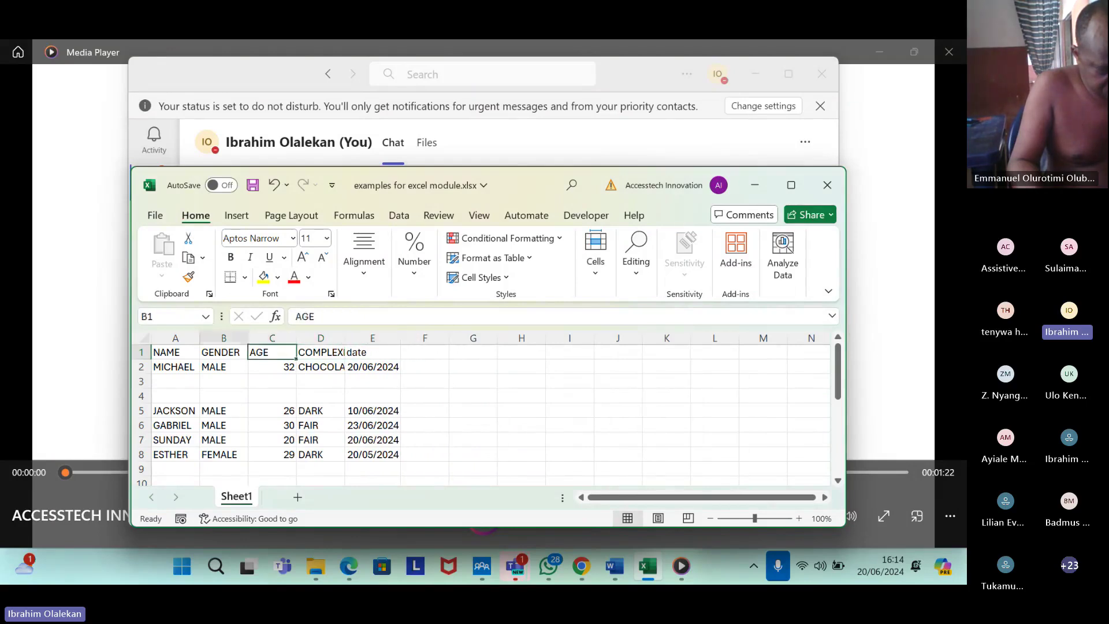
pyautogui.press('Down')
pyautogui.press('Down')
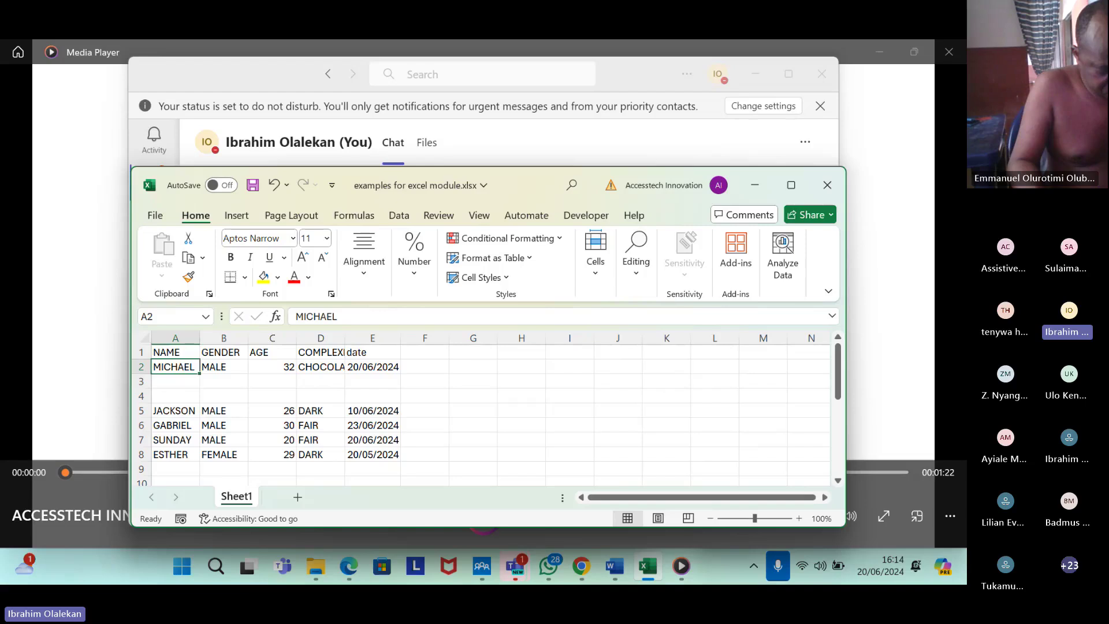
pyautogui.press('alt')
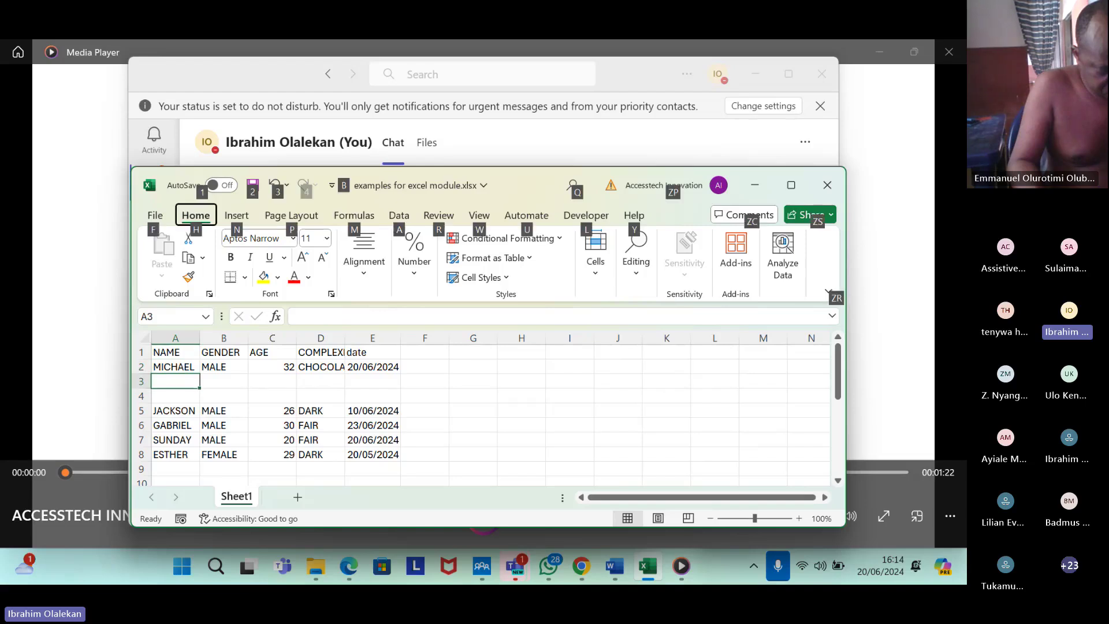
pyautogui.press('h')
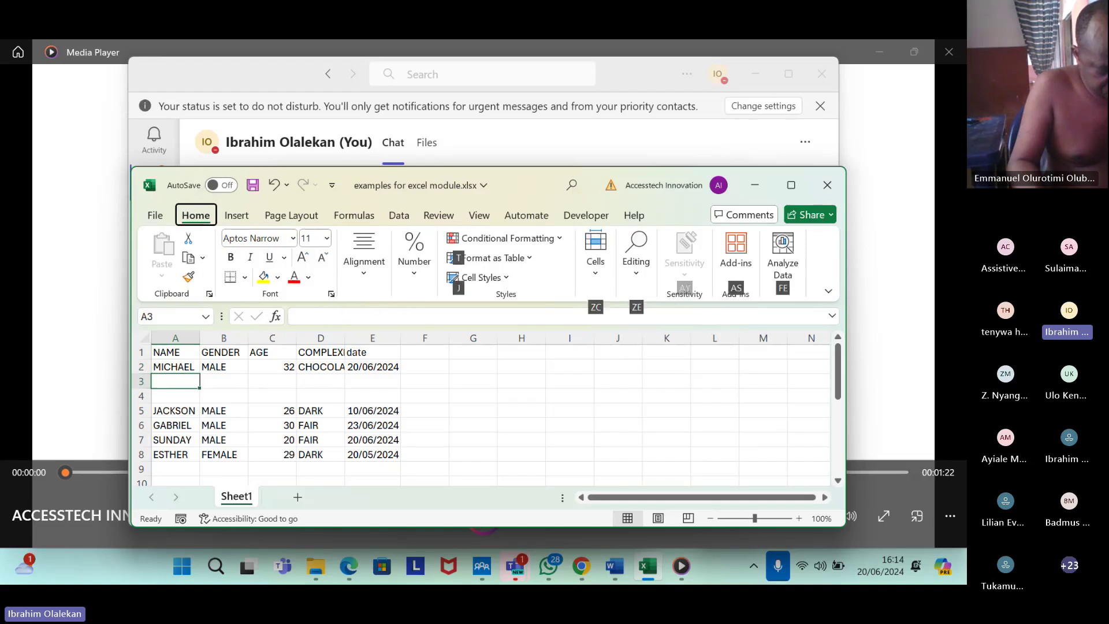
pyautogui.press('d')
pyautogui.press('r')
pyautogui.press('Left')
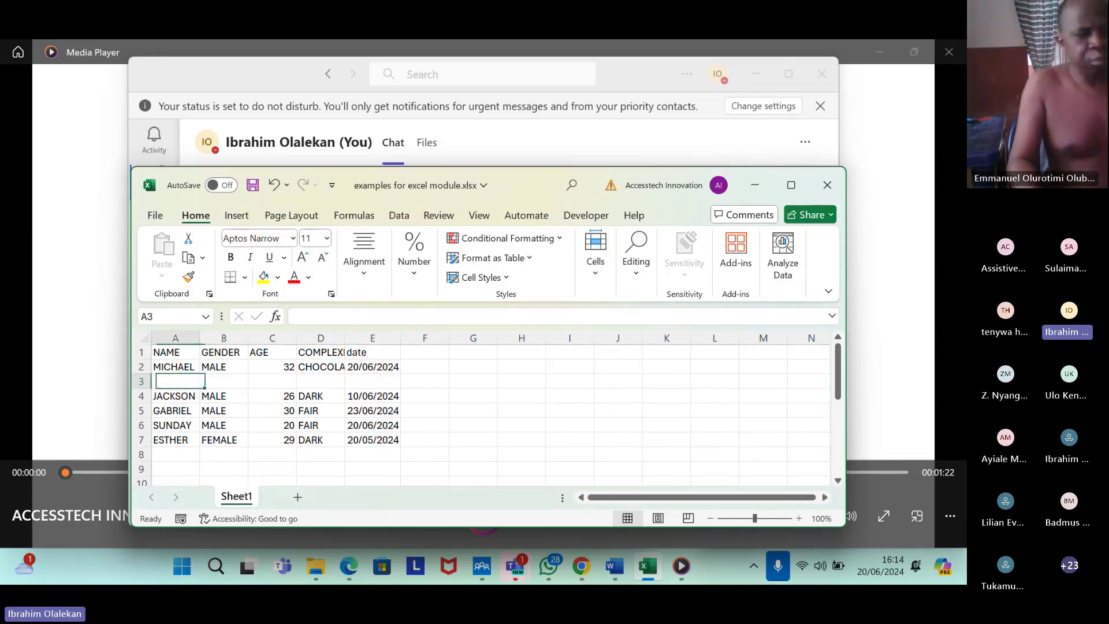
# Delete the remaining empty sheet row 3 between the first and second records.
pyautogui.press('Down')
pyautogui.press('Up')
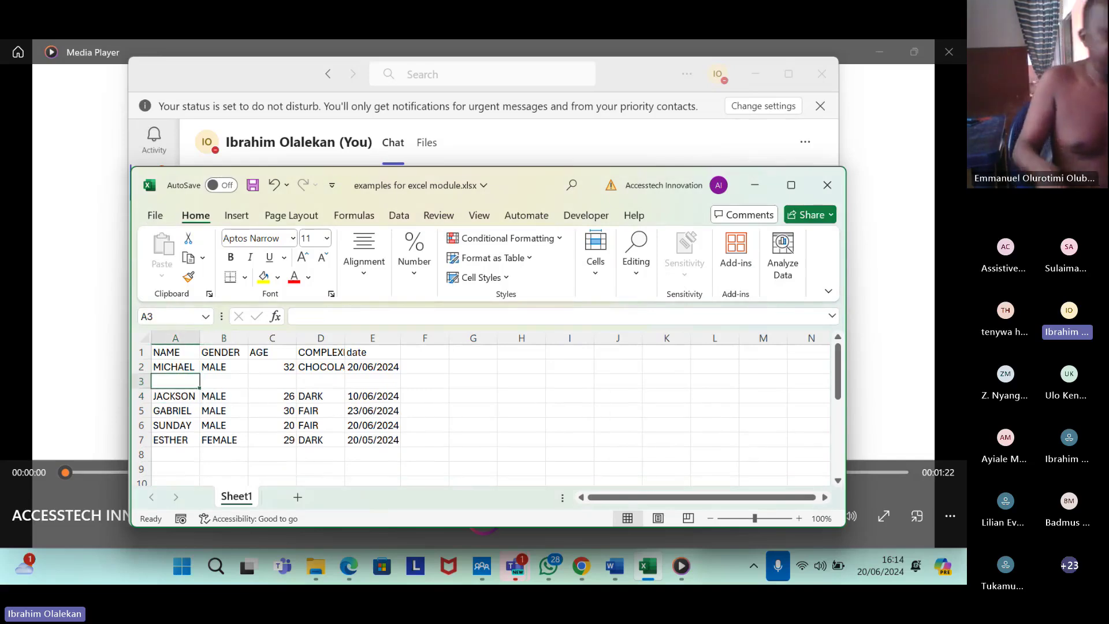
pyautogui.press('alt')
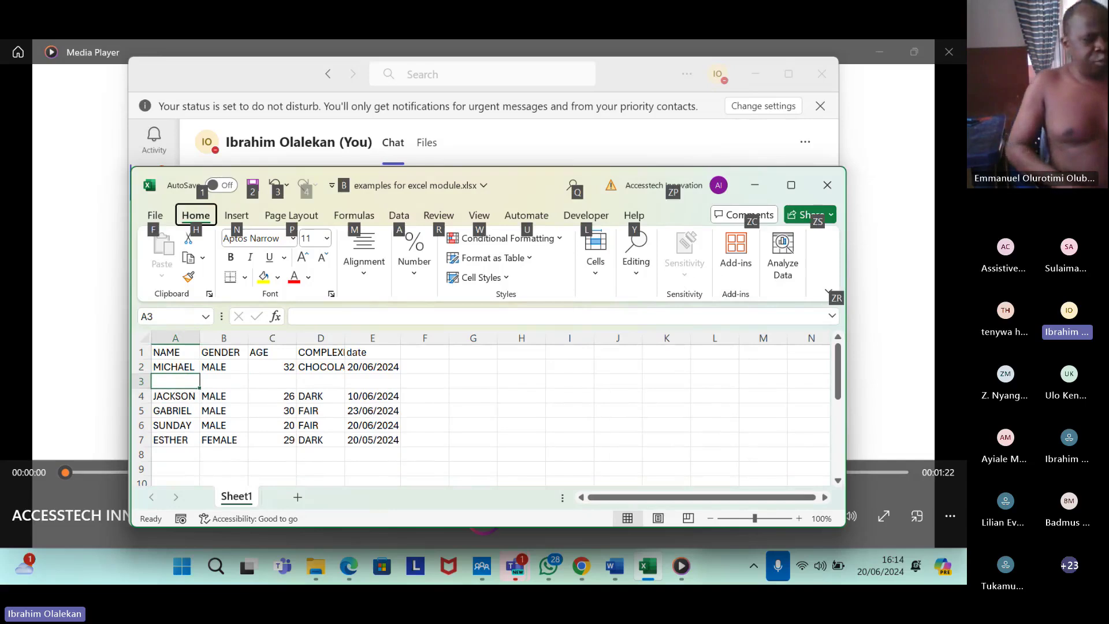
pyautogui.press('h')
pyautogui.press('d')
pyautogui.press('r')
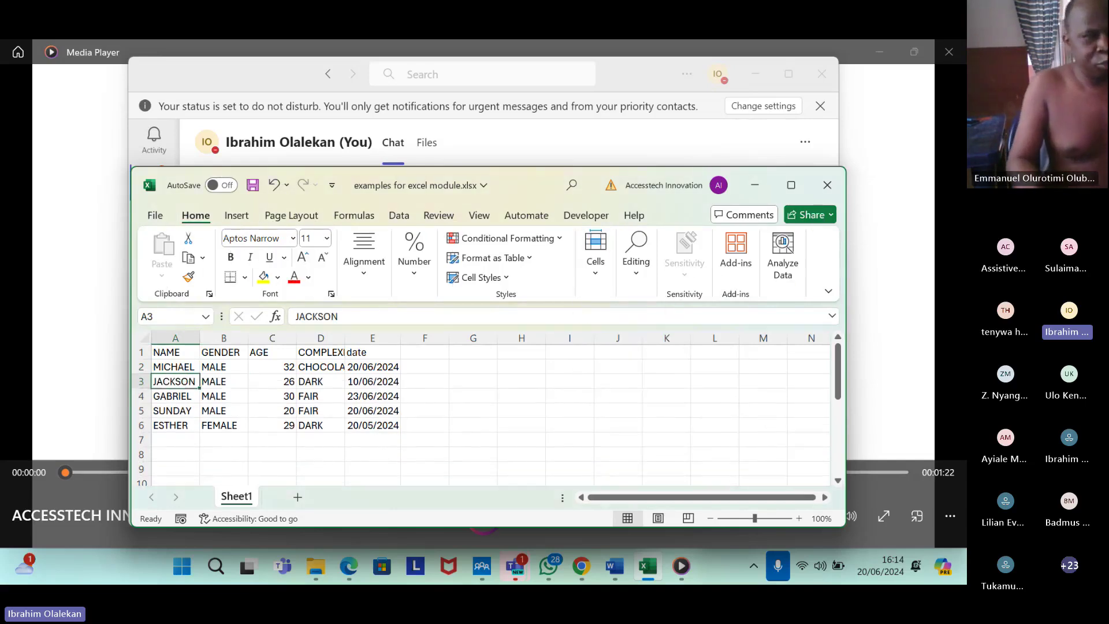
# Check that the records follow each other without gaps in cells A1 to A4 of the NAME column.
pyautogui.press('Right')
pyautogui.press('Left')
pyautogui.press('Down')
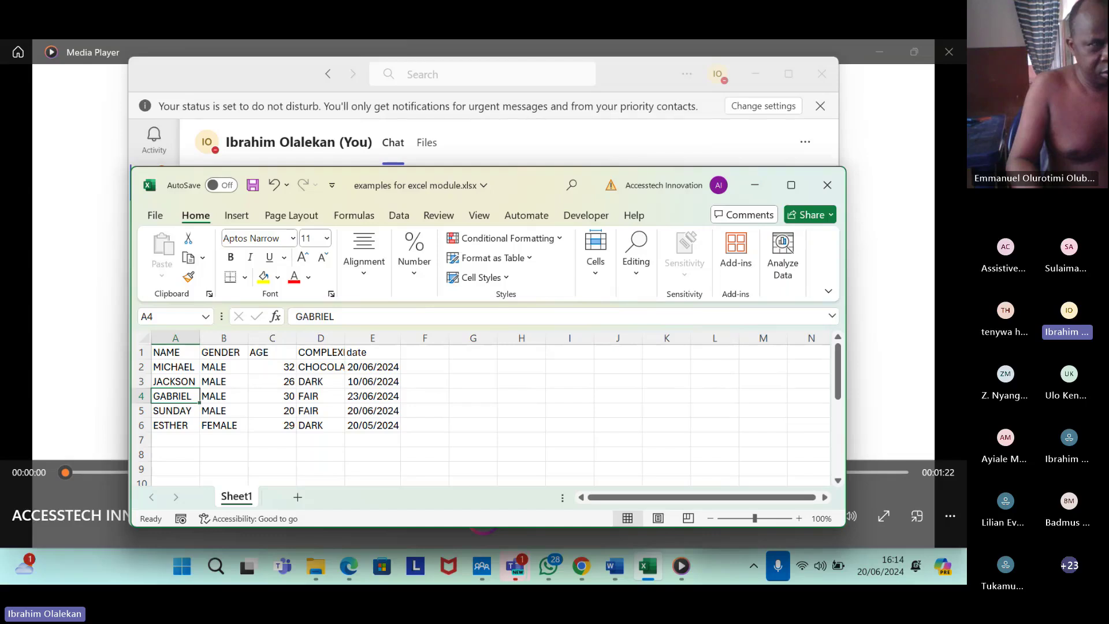
pyautogui.press('Up')
pyautogui.press('Up')
pyautogui.press('Up')
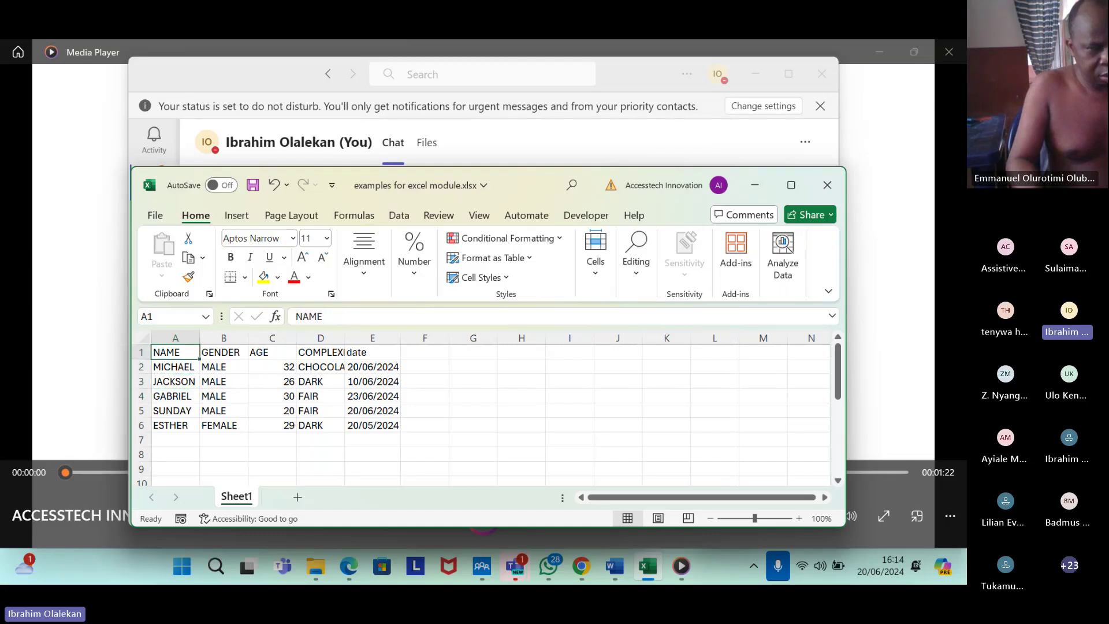
pyautogui.press('Down')
pyautogui.press('Down')
pyautogui.press('Down')
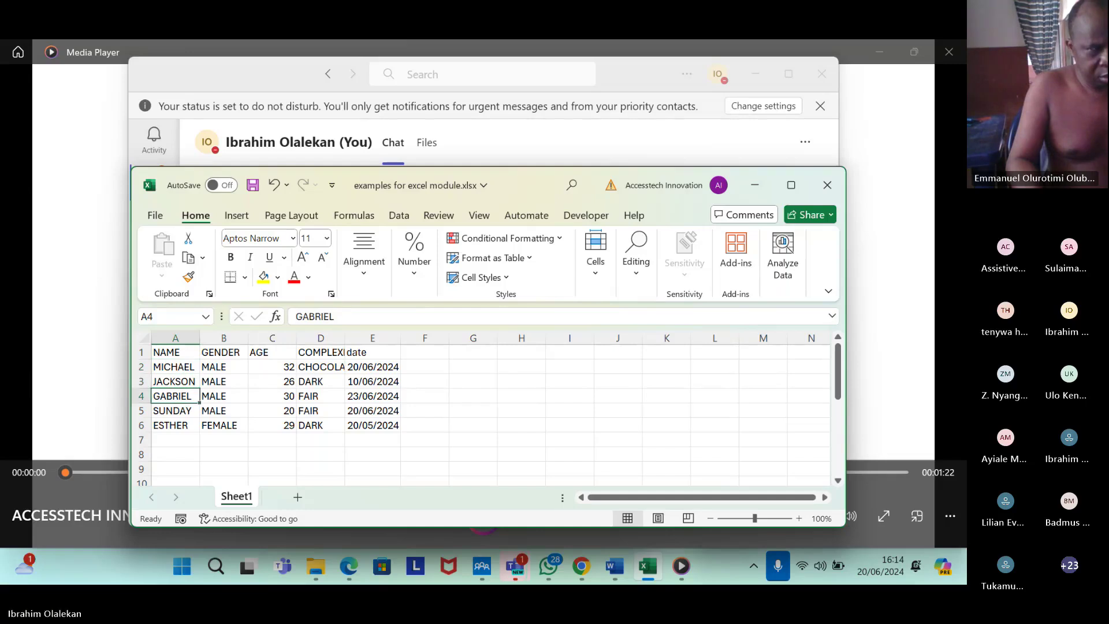
# Review the column headings across cells A1 to E1 and return to the NAME heading.
pyautogui.hotkey('ctrl', 'Home')
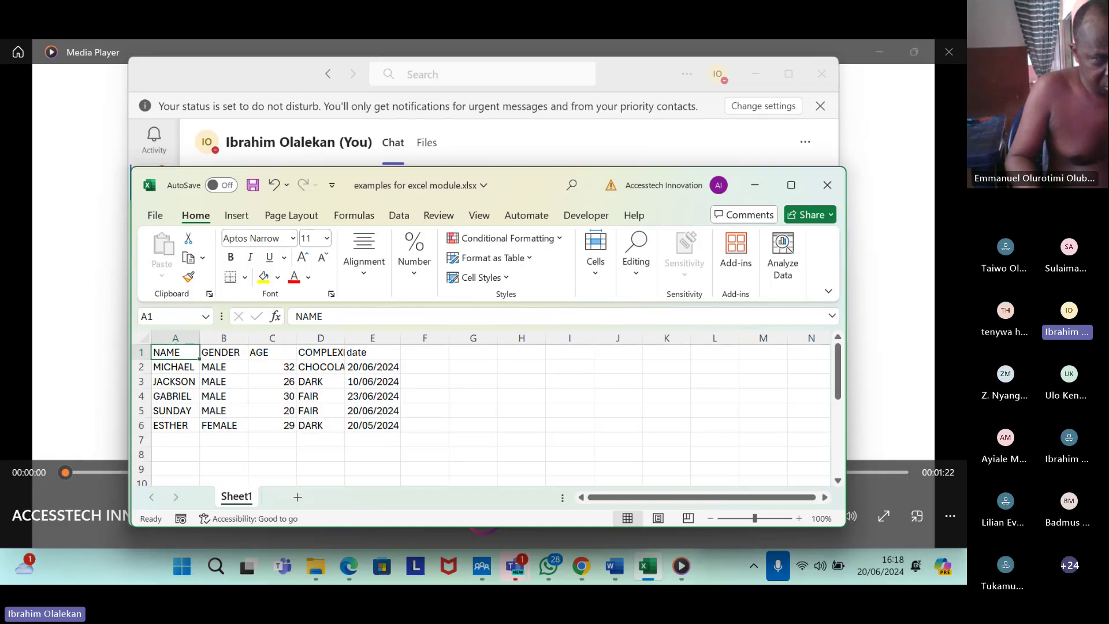
pyautogui.click(224, 352)
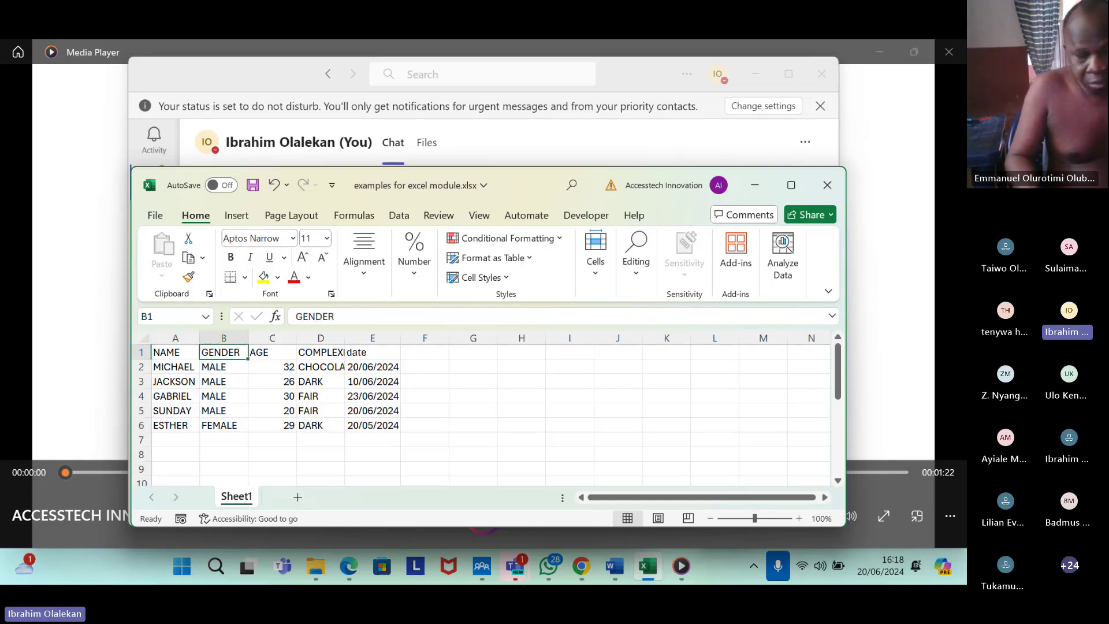
pyautogui.click(272, 351)
pyautogui.click(320, 352)
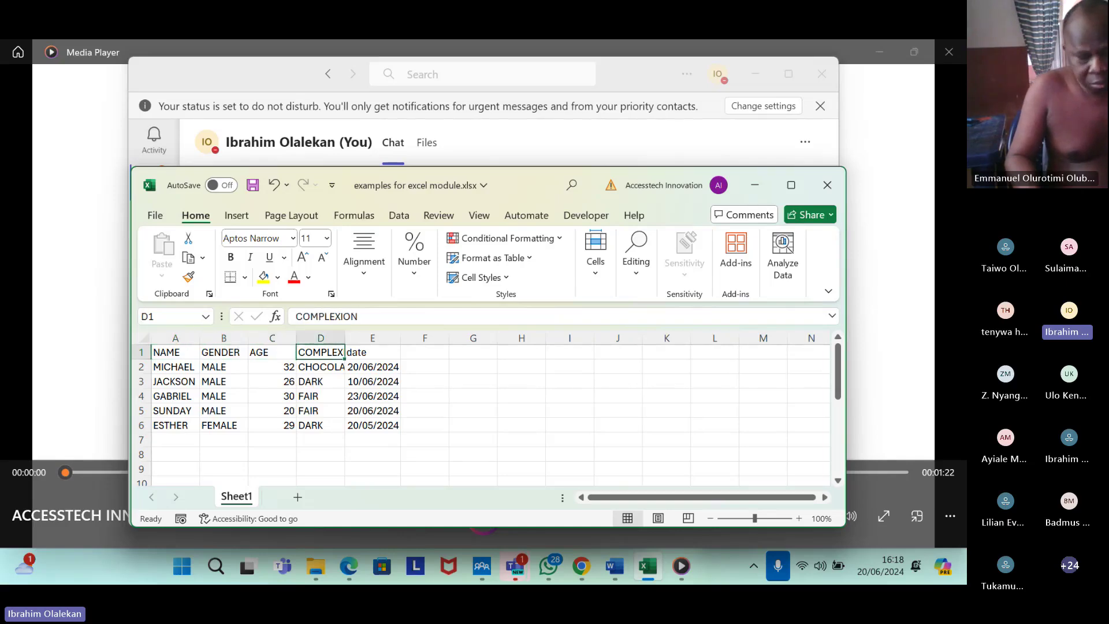
pyautogui.click(372, 351)
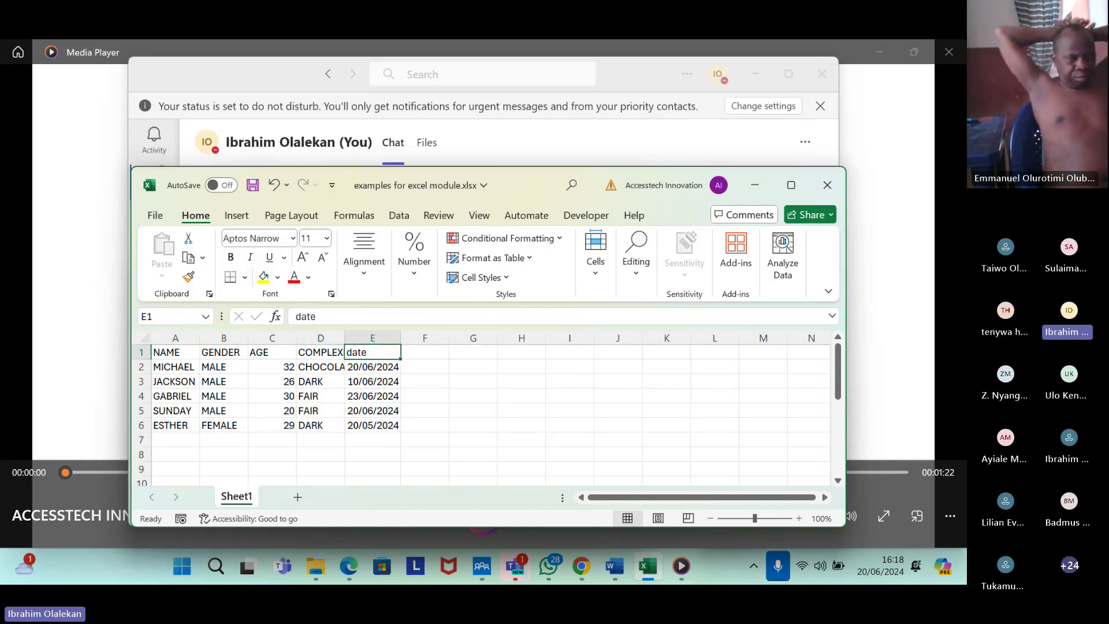
pyautogui.press('Left')
pyautogui.press('Left')
pyautogui.press('Left')
pyautogui.press('Left')
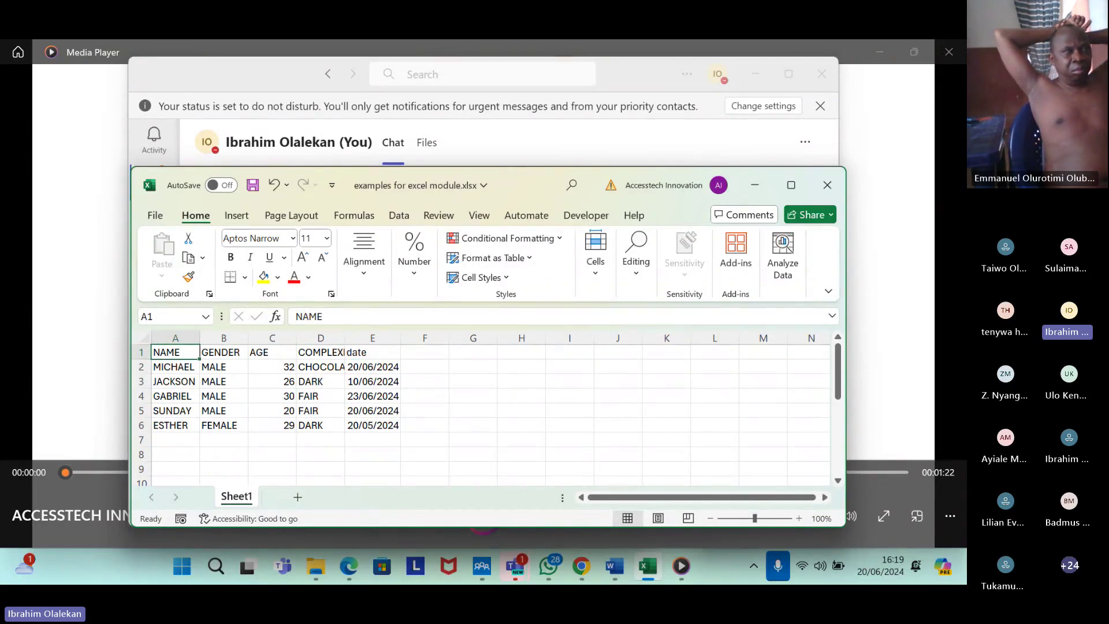
# Sort the records by the NAME column with Sort A to Z, starting from cell A2.
pyautogui.click(175, 367)
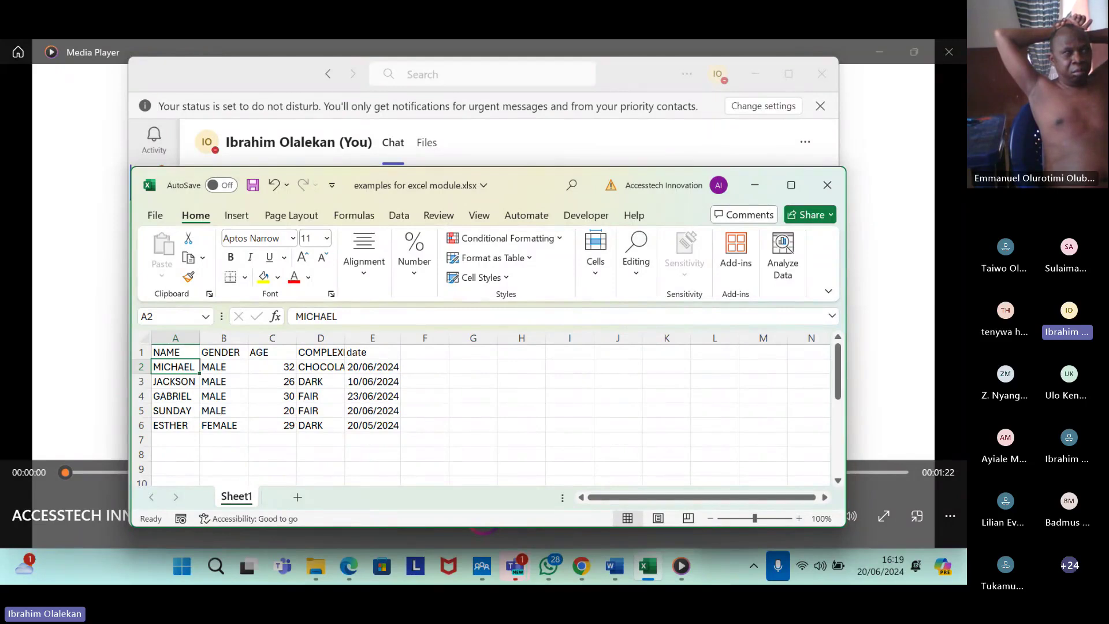
pyautogui.hotkey('shift', 'F10')
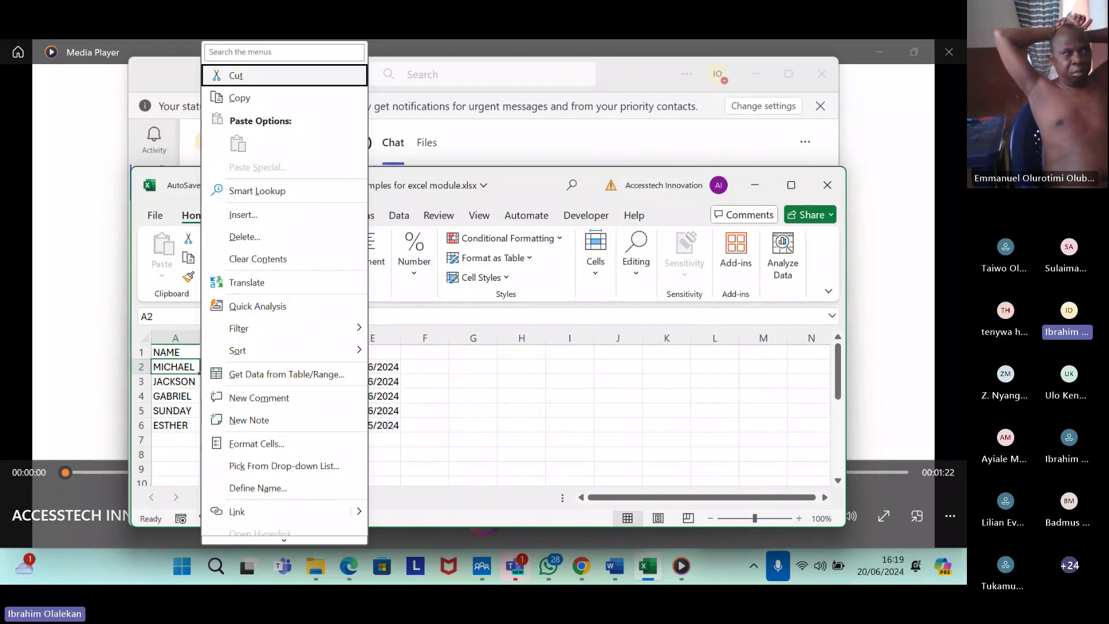
pyautogui.press('Down')
pyautogui.press('Down')
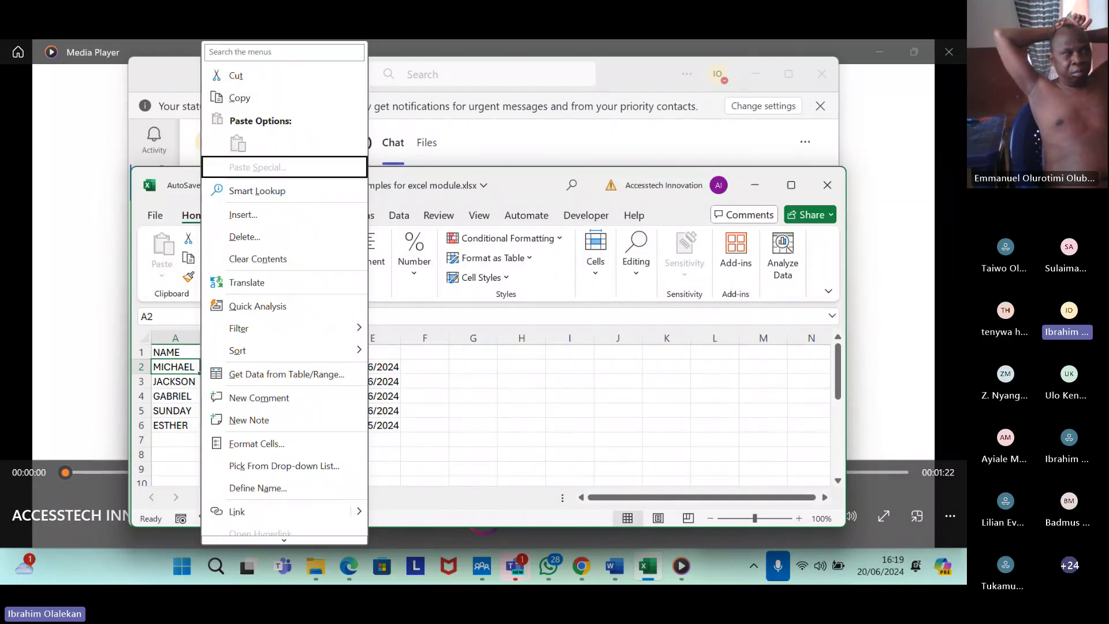
pyautogui.press('Down')
pyautogui.press('Down')
pyautogui.press('Down')
pyautogui.press('Down')
pyautogui.press('Down')
pyautogui.press('Down')
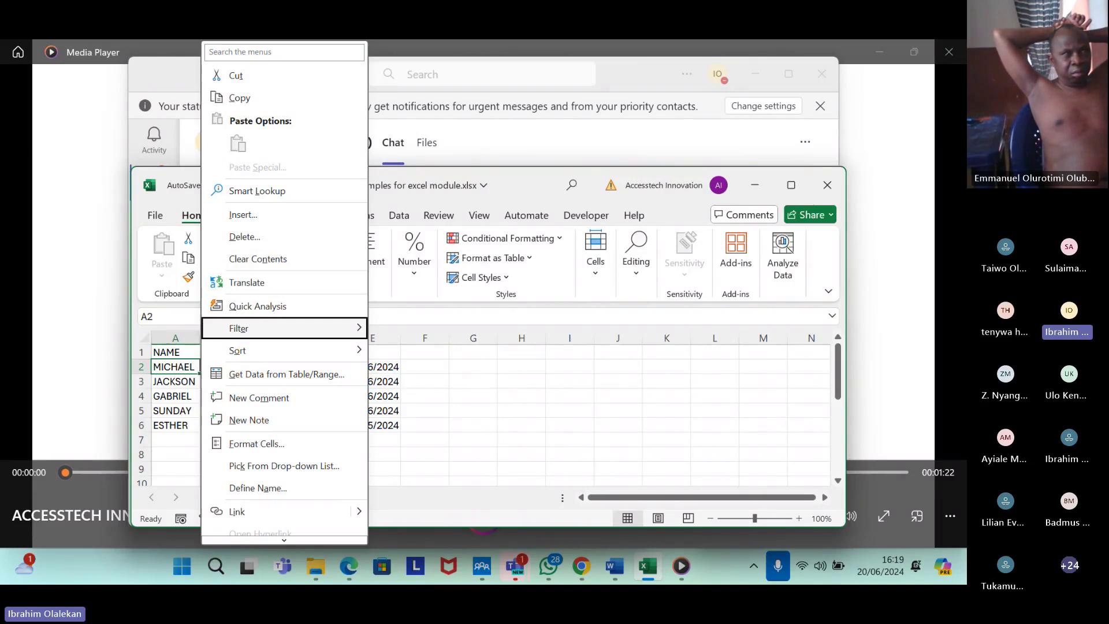
pyautogui.press('Down')
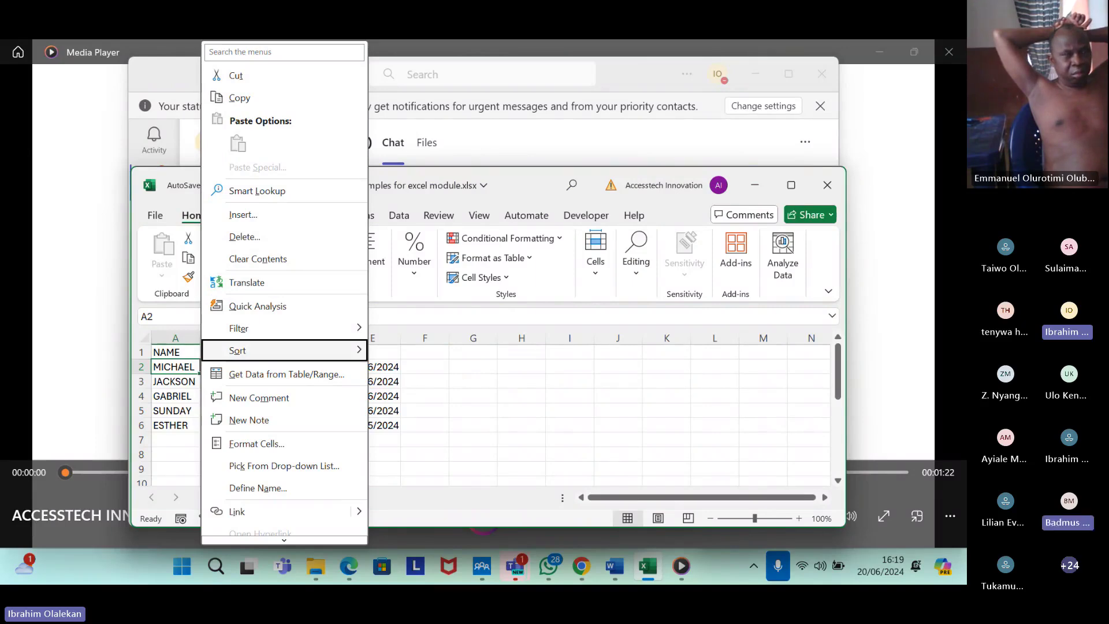
pyautogui.press('Right')
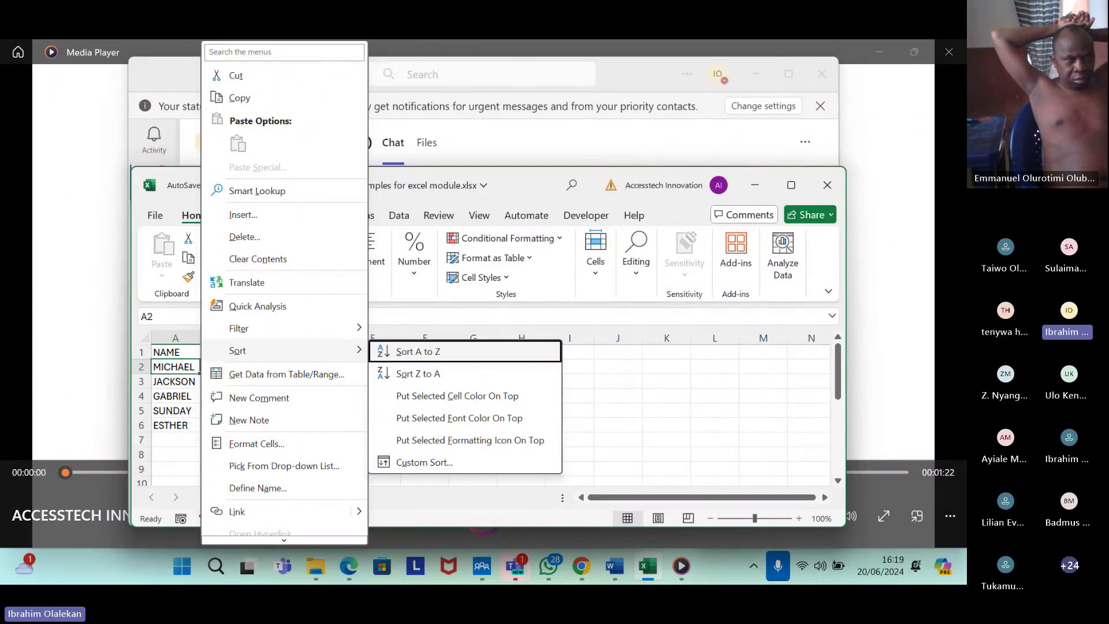
pyautogui.press('Return')
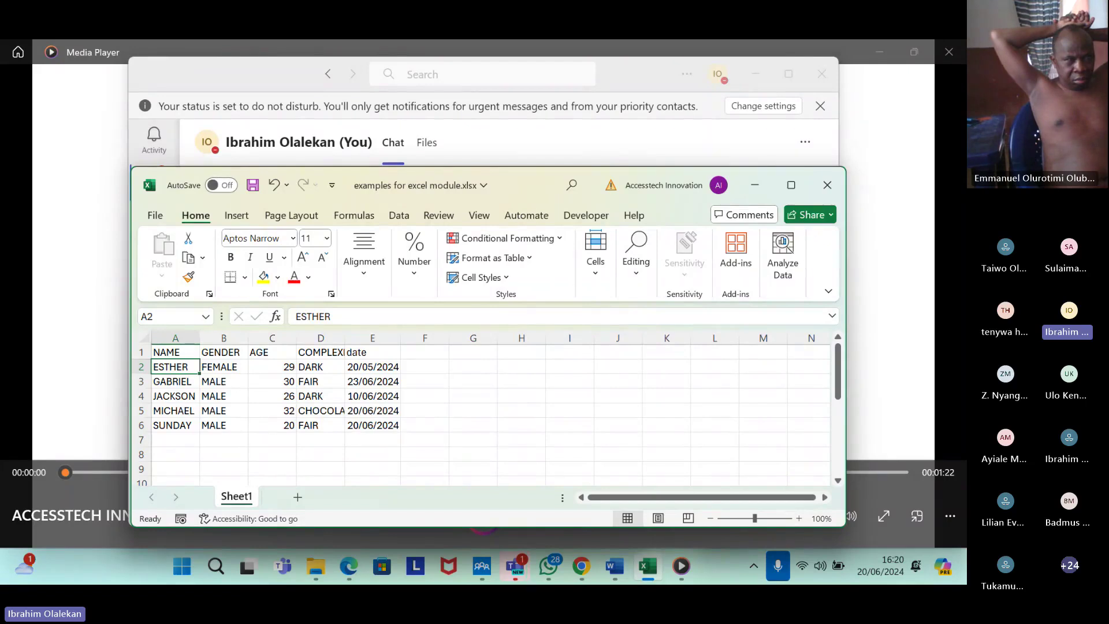
# Examine the order of the sorted names in column A from the heading to A6, and return to A2.
pyautogui.click(175, 352)
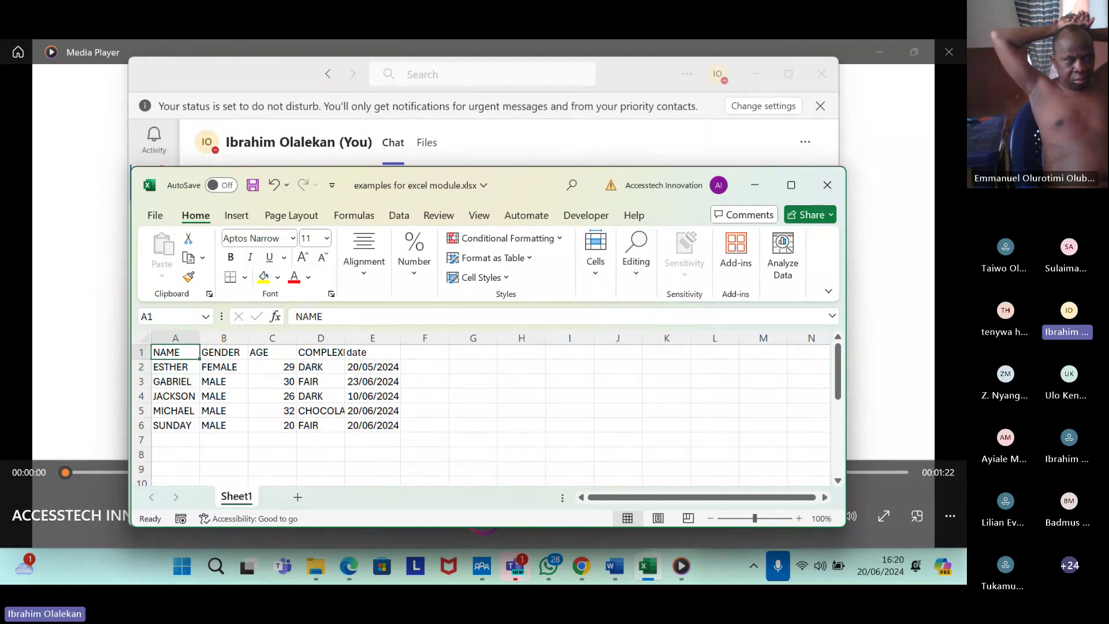
pyautogui.click(175, 366)
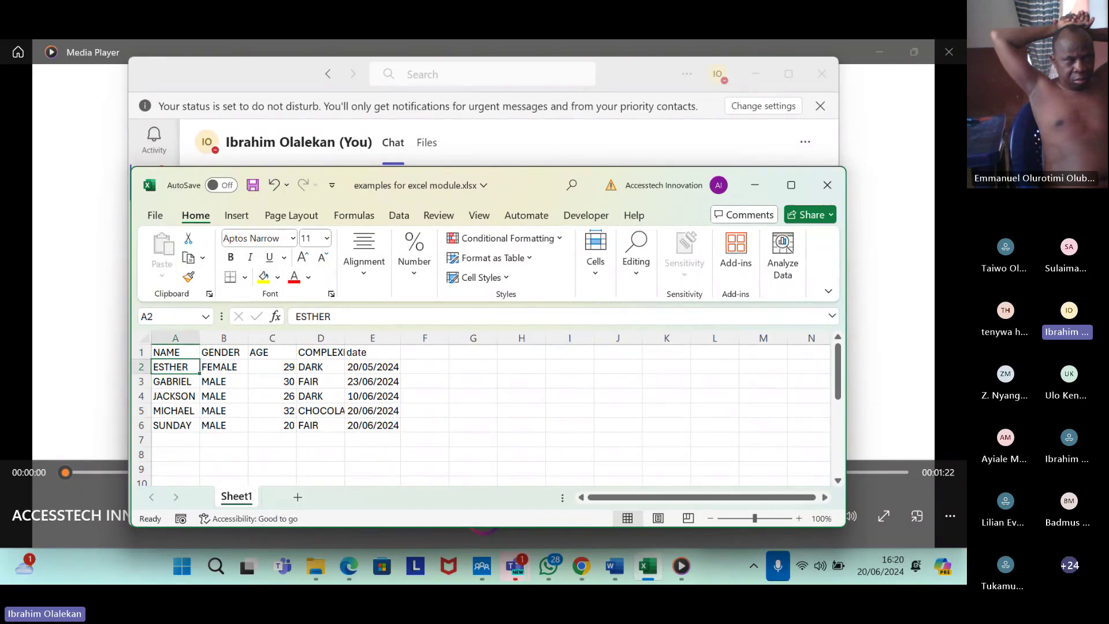
pyautogui.click(175, 382)
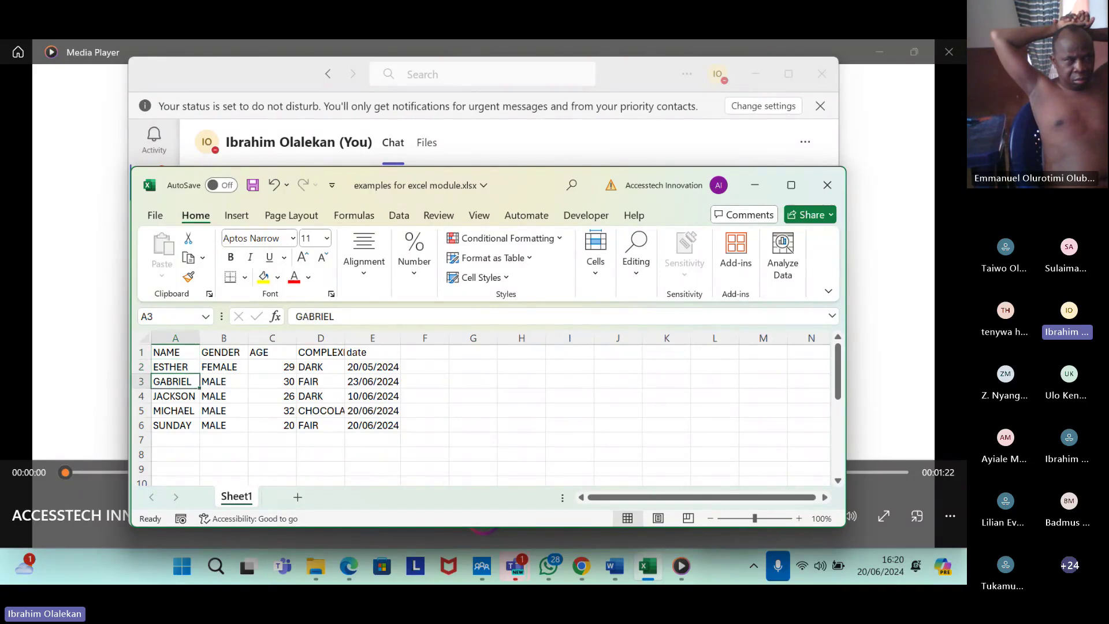
pyautogui.click(175, 395)
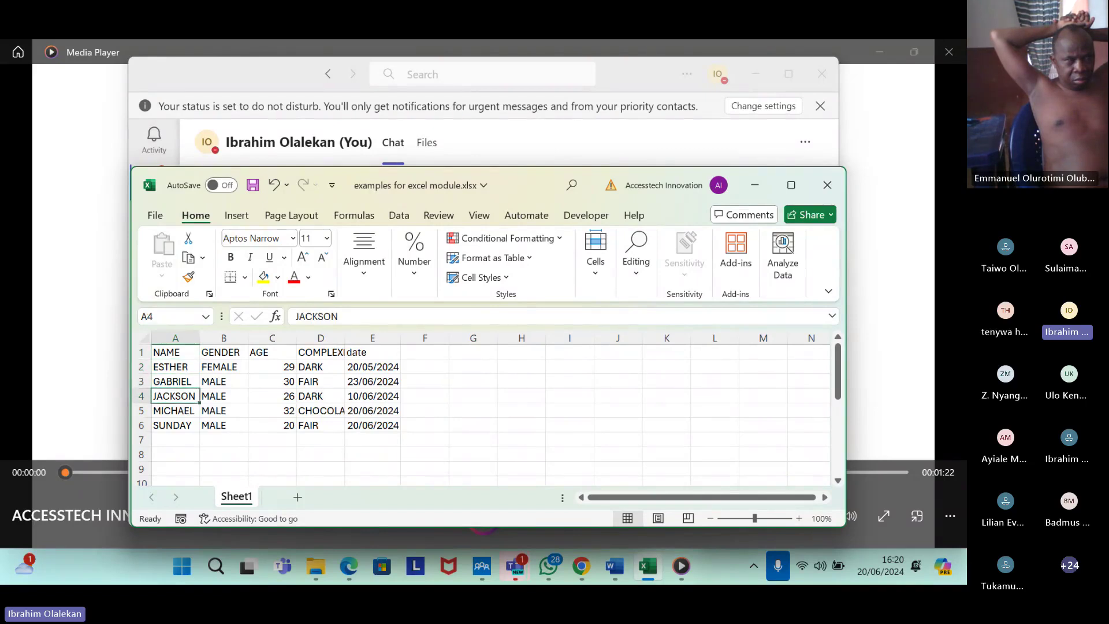
pyautogui.click(175, 410)
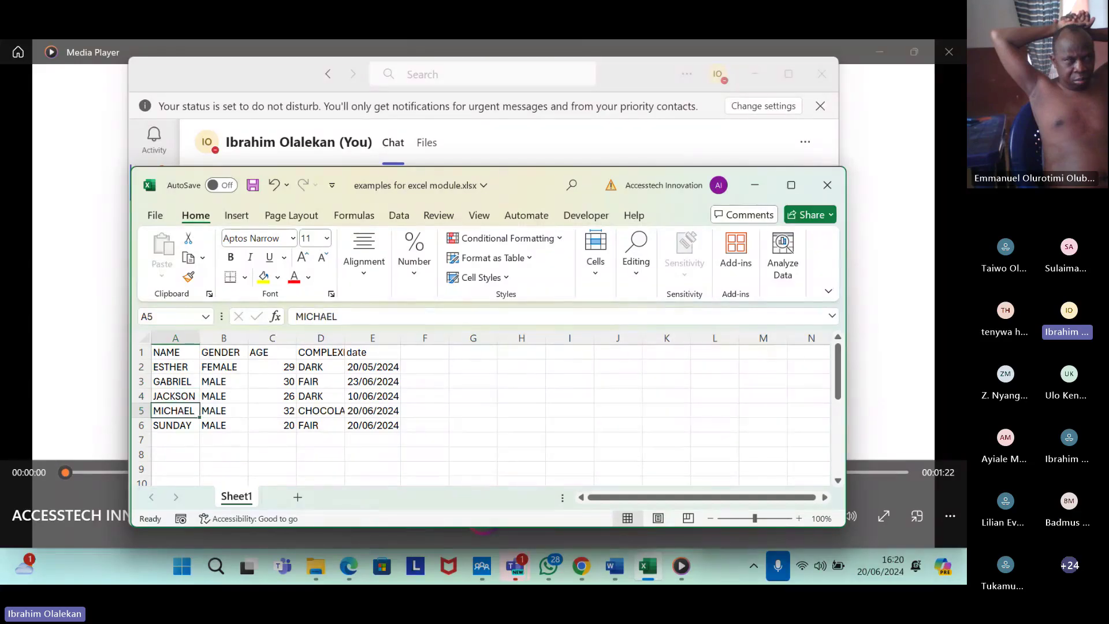
pyautogui.click(175, 425)
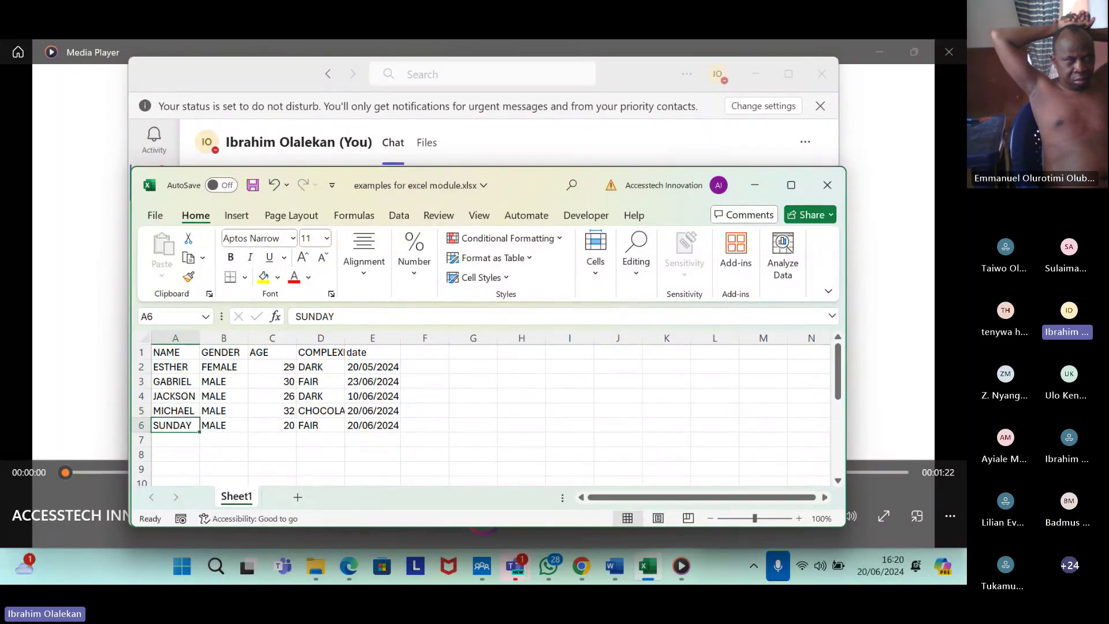
pyautogui.click(175, 439)
pyautogui.click(175, 425)
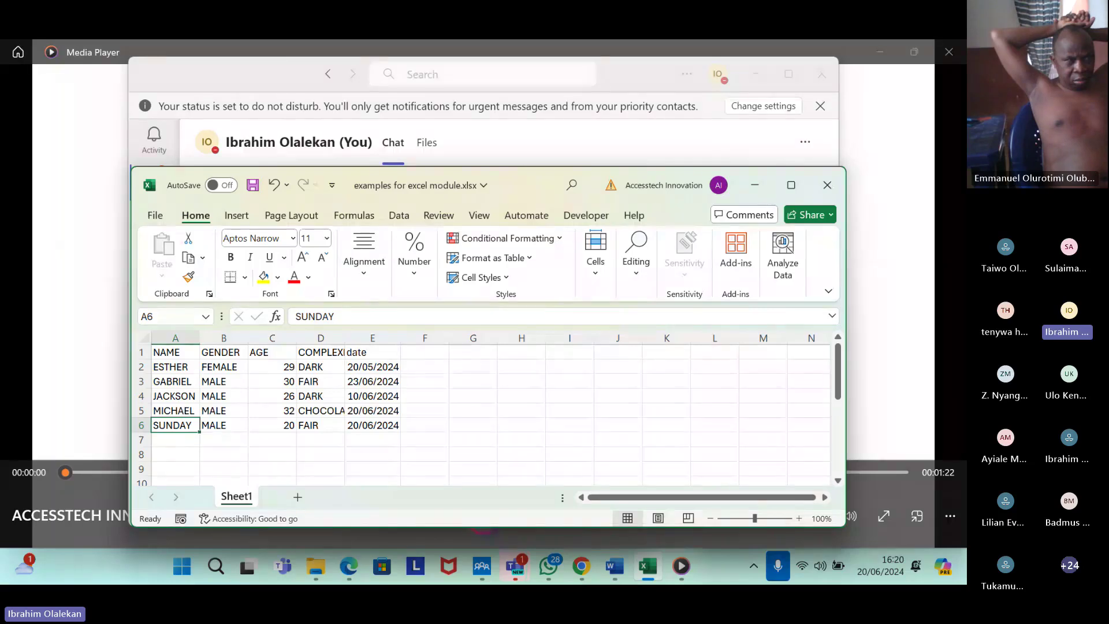
pyautogui.press('Up')
pyautogui.press('Up')
pyautogui.press('Up')
pyautogui.press('Up')
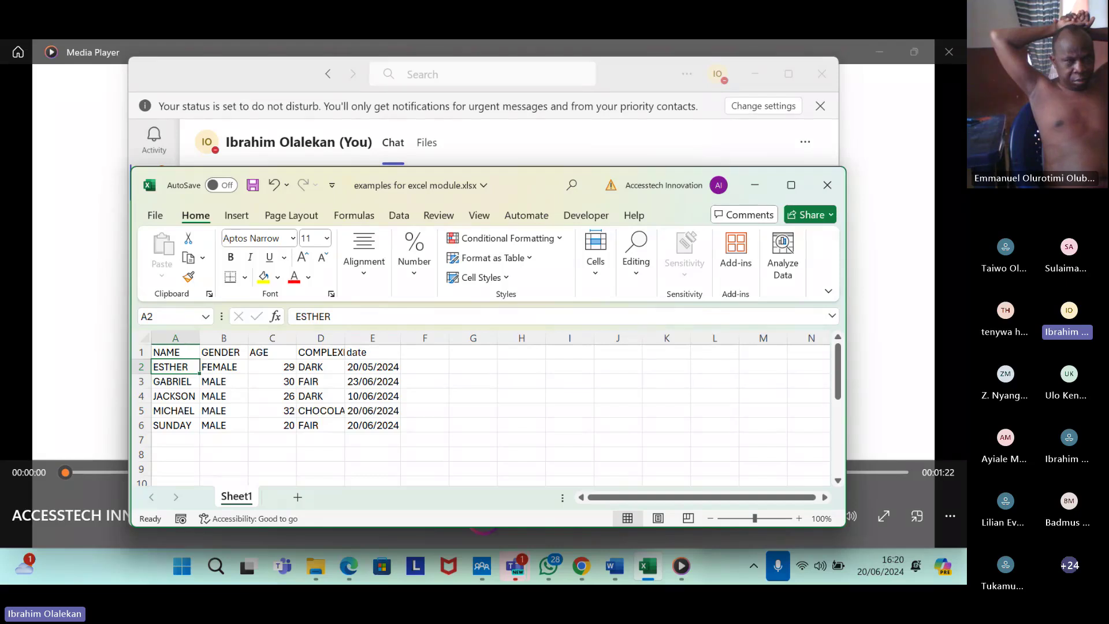
# Check the first record's name, gender and age in cells A2 to C2 below the NAME heading.
pyautogui.click(175, 352)
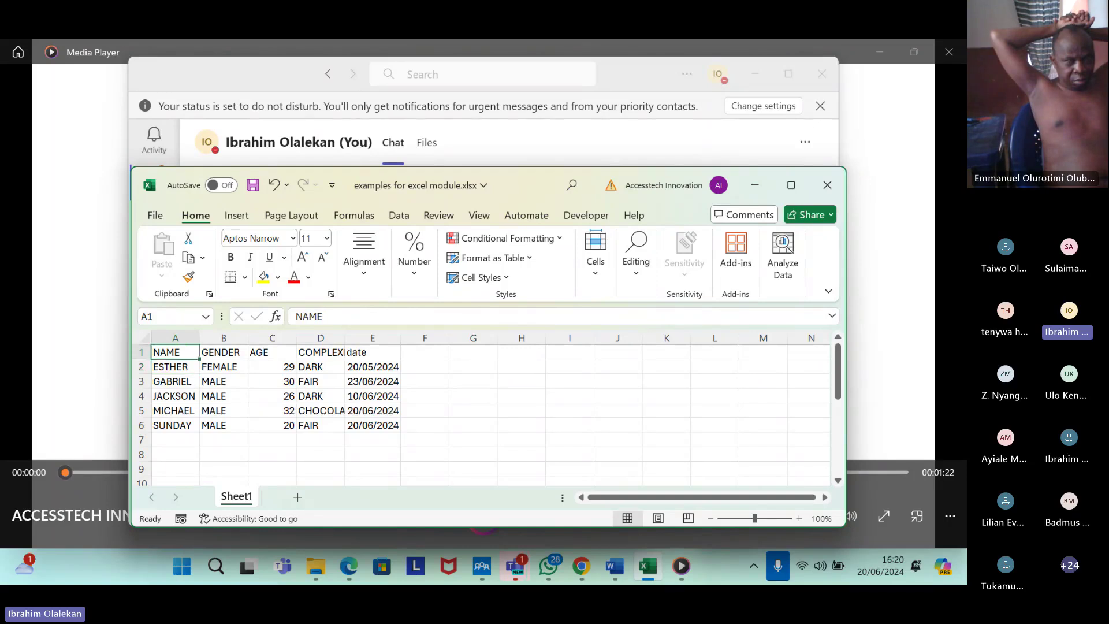
pyautogui.click(175, 366)
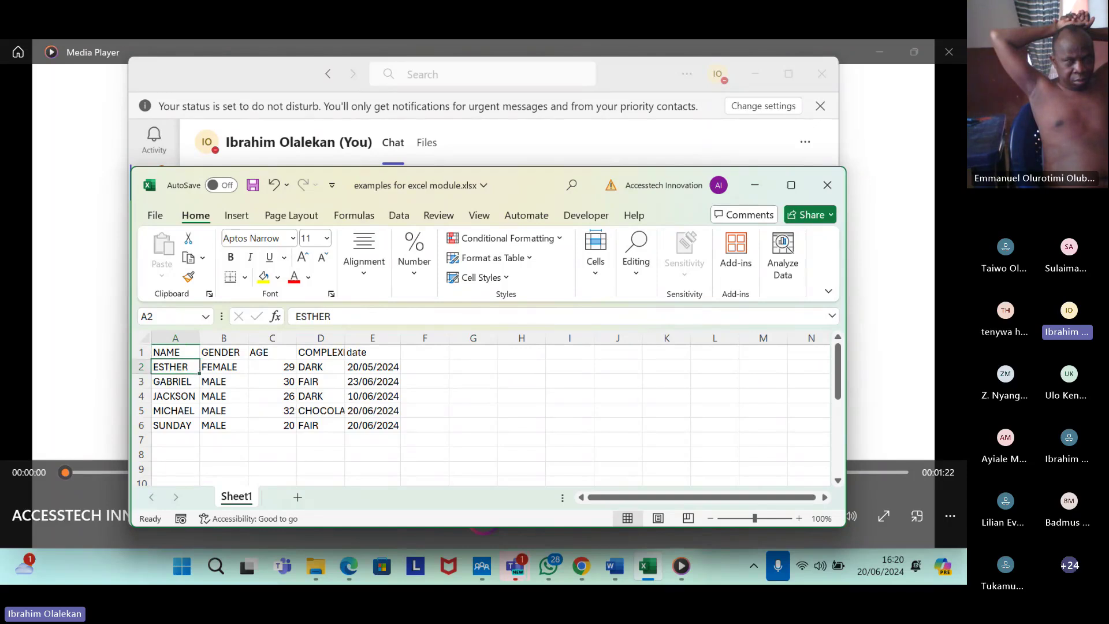
pyautogui.click(224, 366)
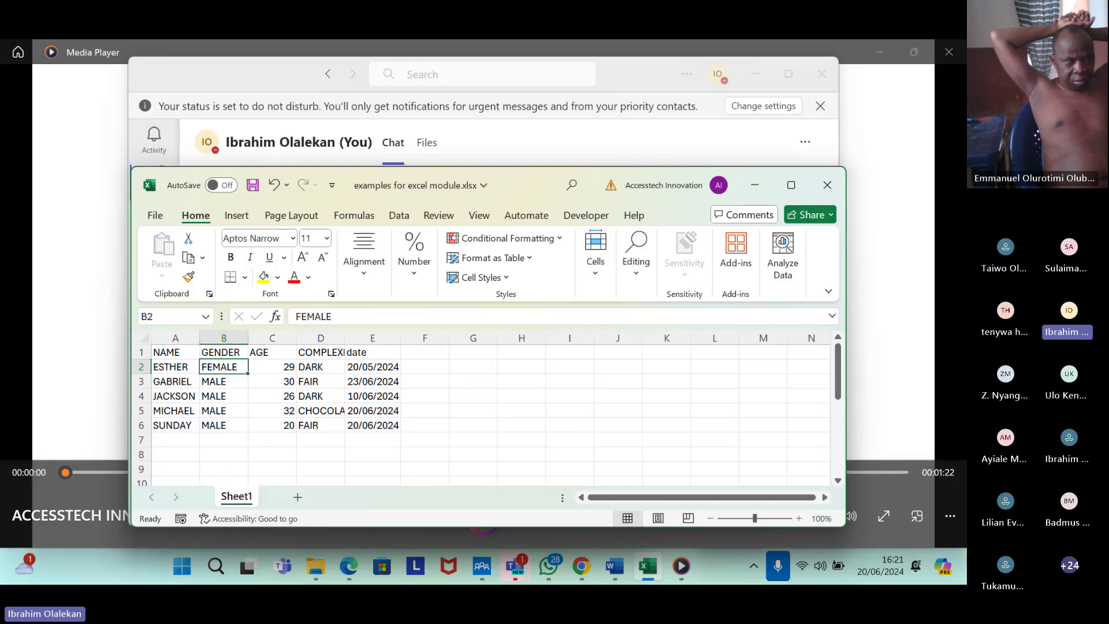
pyautogui.click(272, 367)
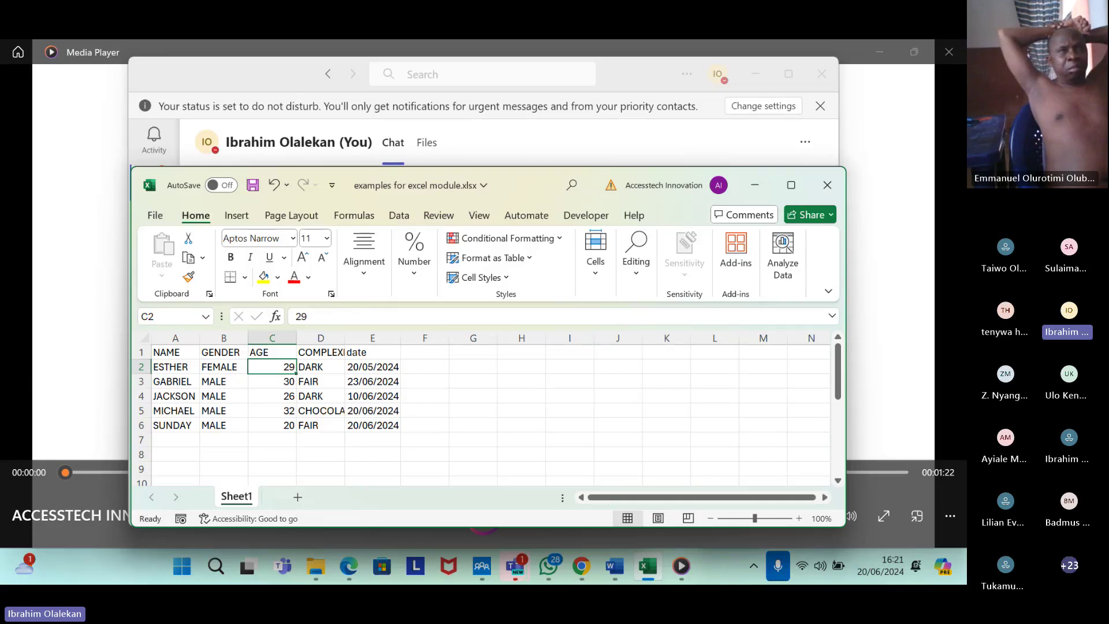
# Undo the last A to Z sort of the records and return to the NAME heading in A1.
pyautogui.write('MICHAEL\tMALE\t32\tCHOCOLA\t20/06/2024 JACKSON\tMALE\t26\tDARK\t10/06/2024 GABRIEL\tMALE\t30\tFAIR\t23/06/2024 SUNDAY\tMALE\t20\tFAIR\t20/06/2024 ESTHER\tFEMALE\t29\tDARK\t20/05/2024')
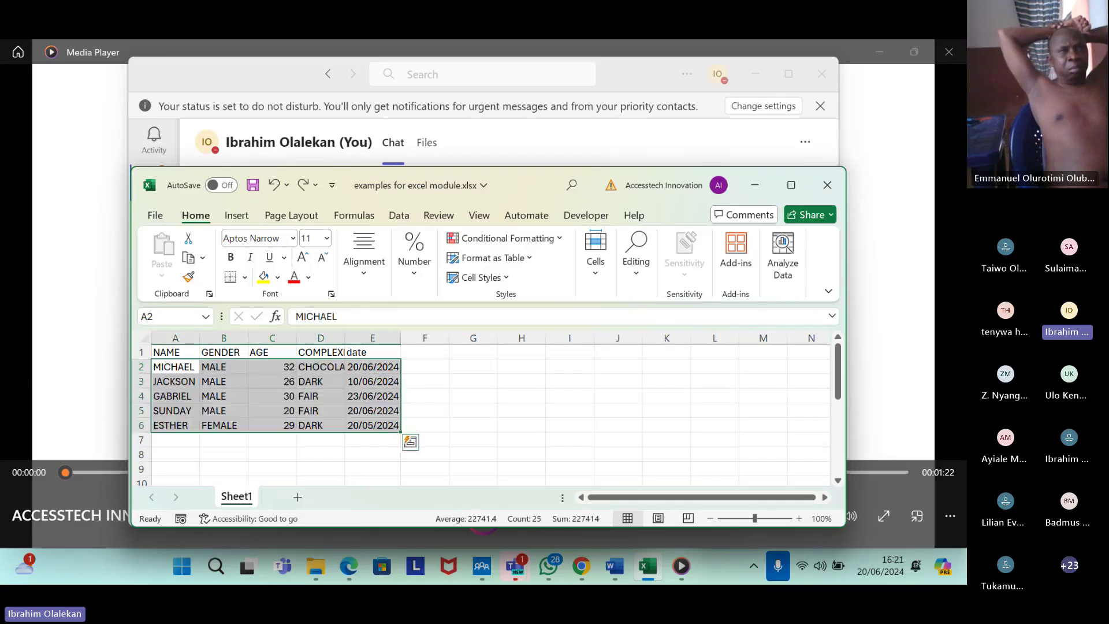
pyautogui.click(175, 352)
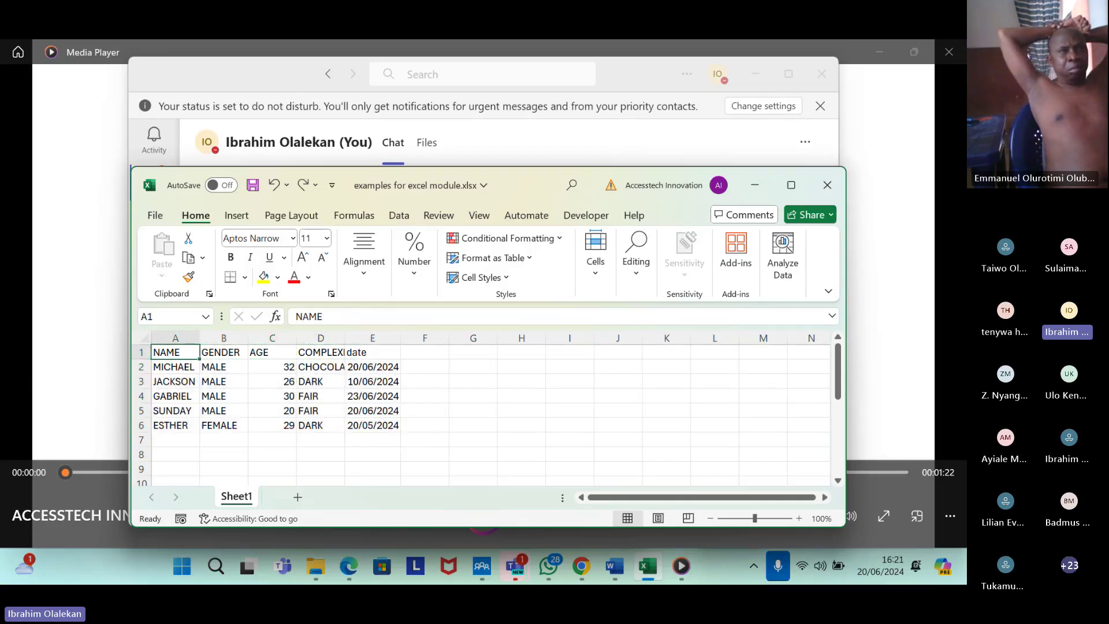
# Examine the first record's name, gender, age, complexion and date across cells A2 to E2, and return to A2.
pyautogui.click(175, 366)
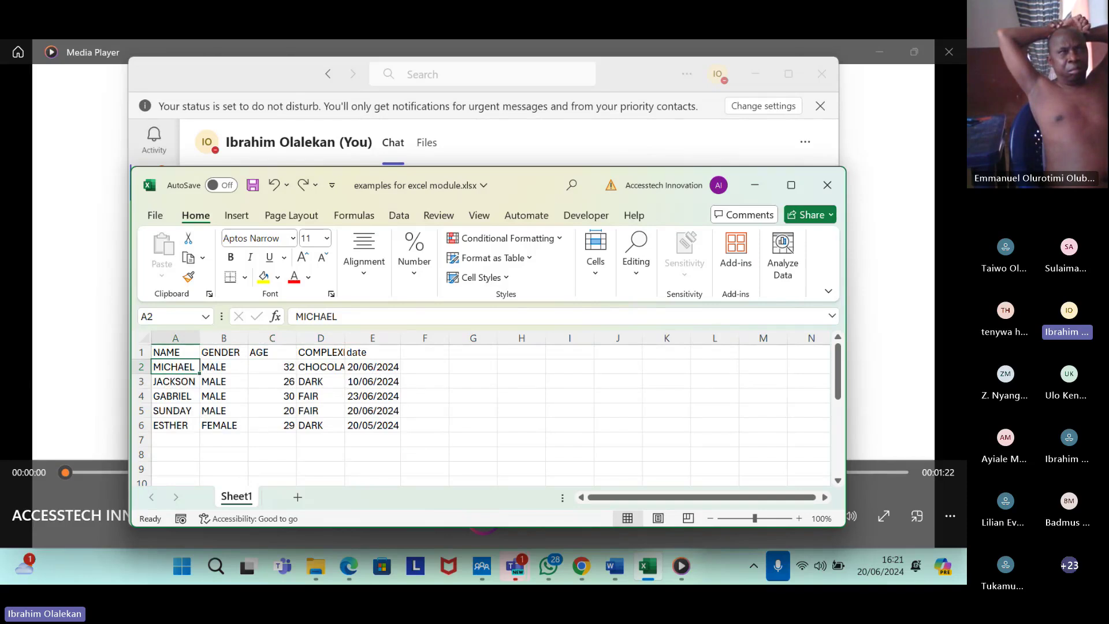
pyautogui.click(224, 366)
pyautogui.click(272, 367)
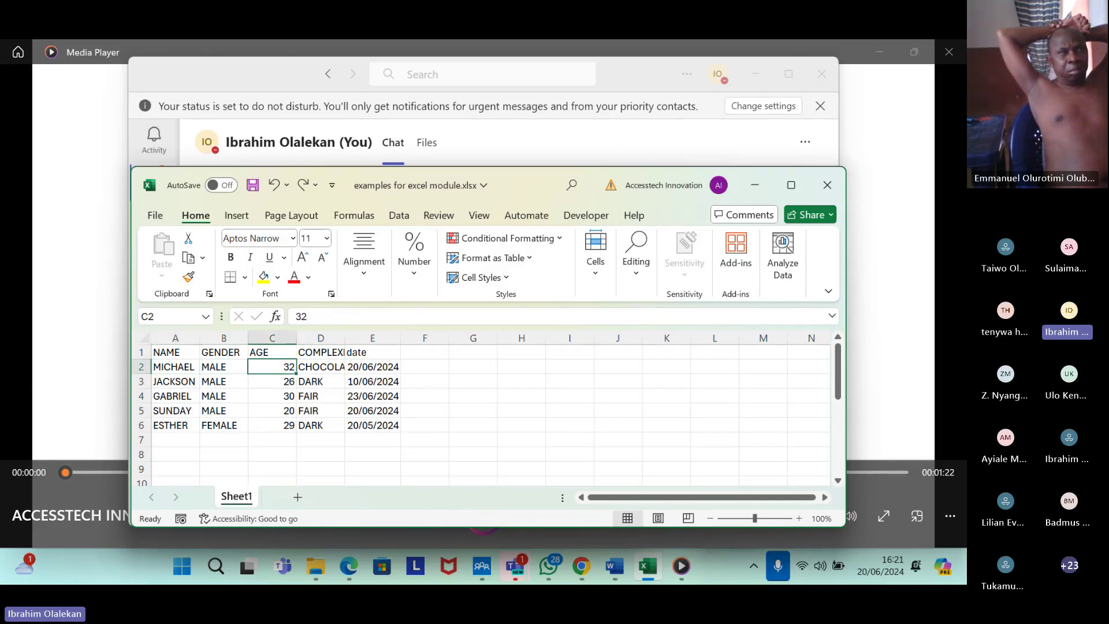
pyautogui.click(320, 367)
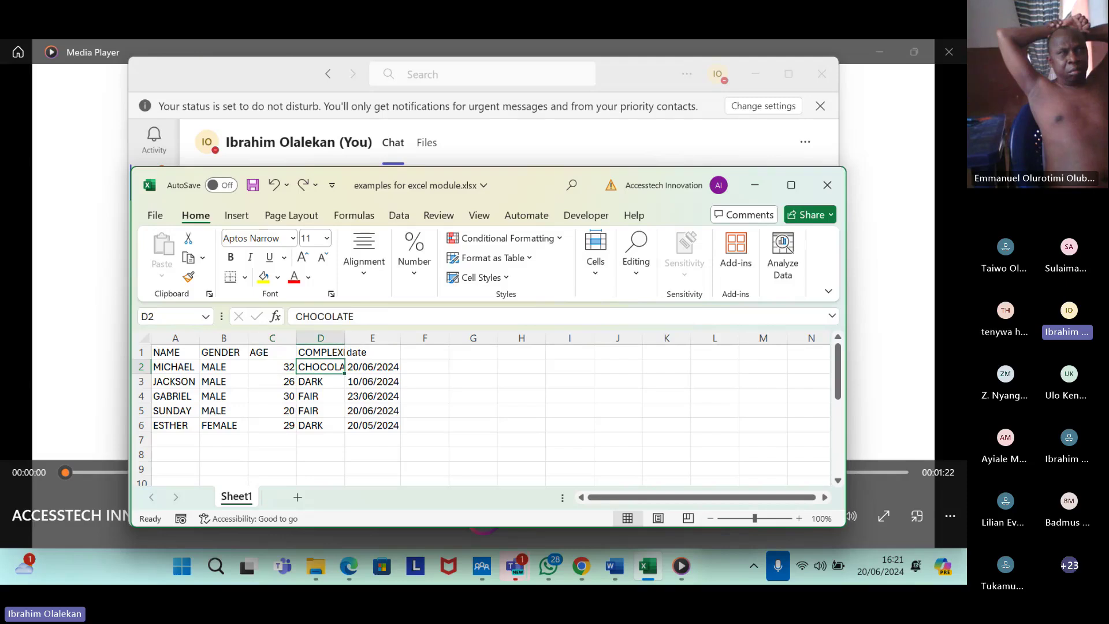
pyautogui.click(373, 367)
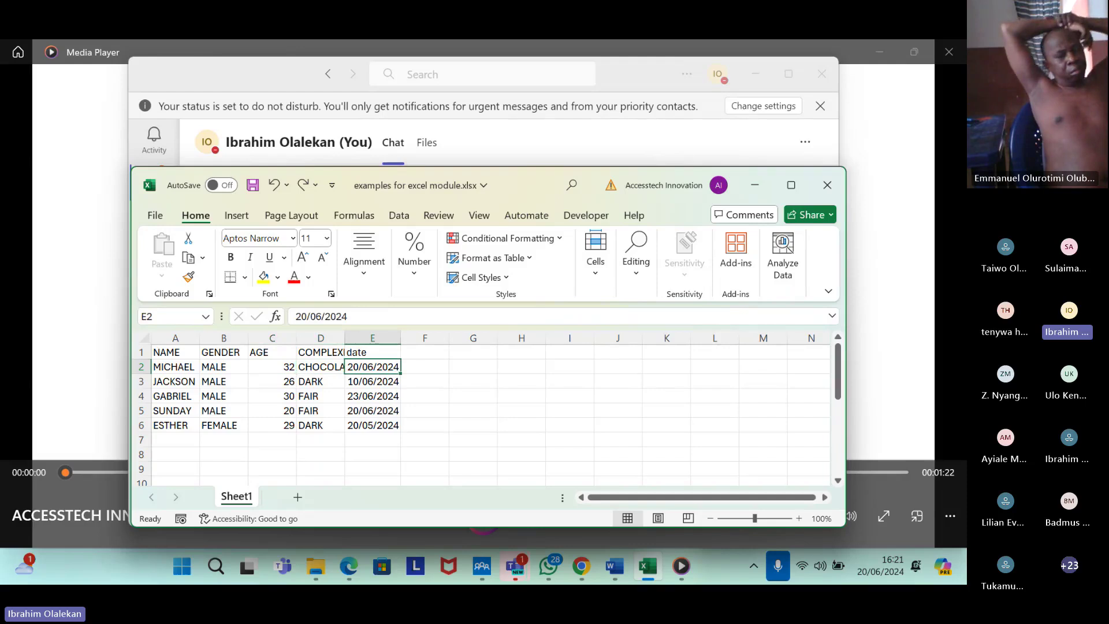
pyautogui.click(320, 366)
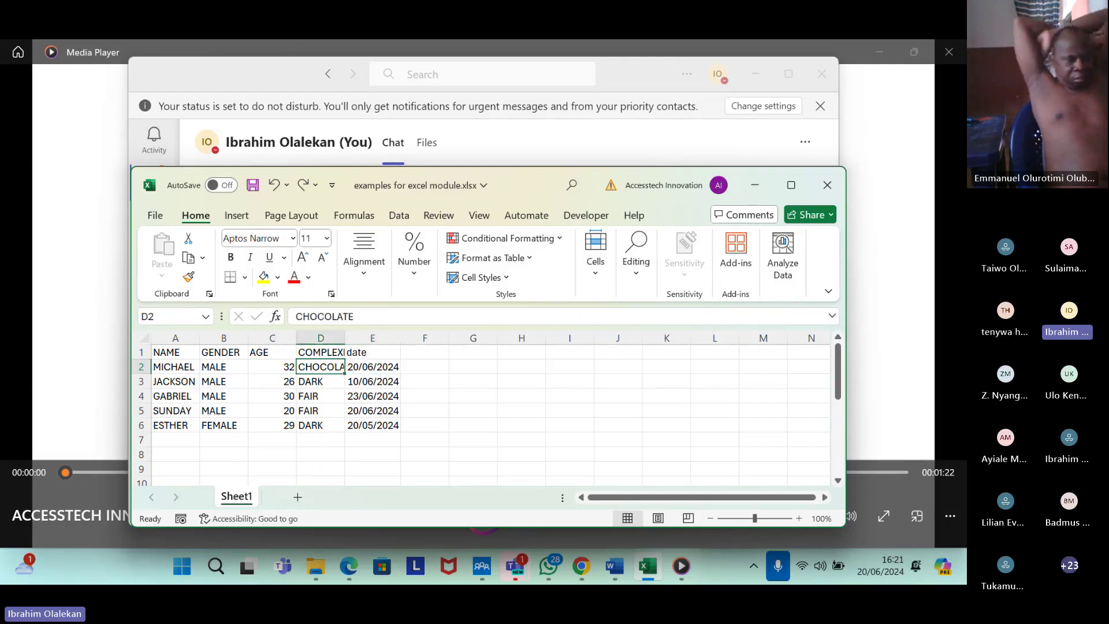
pyautogui.click(373, 367)
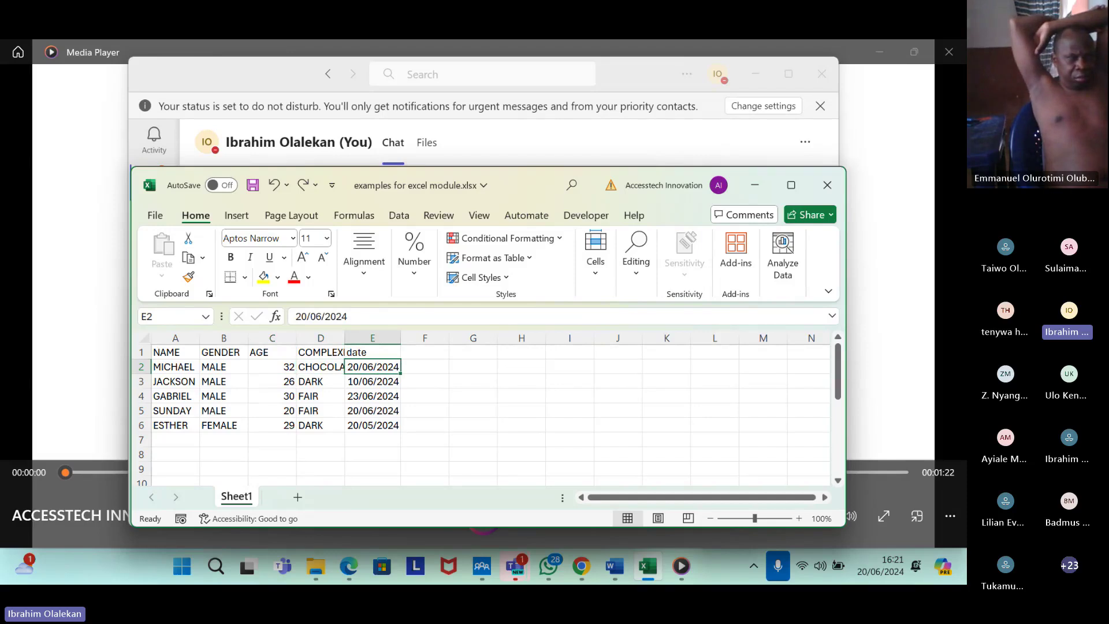
pyautogui.click(321, 366)
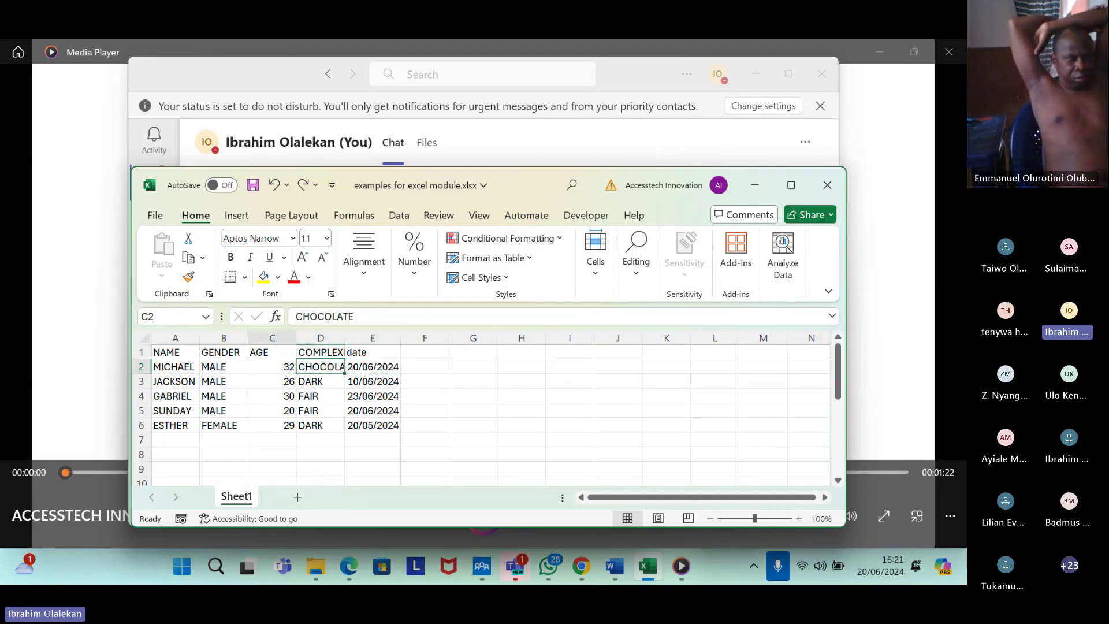
pyautogui.click(223, 367)
pyautogui.click(175, 367)
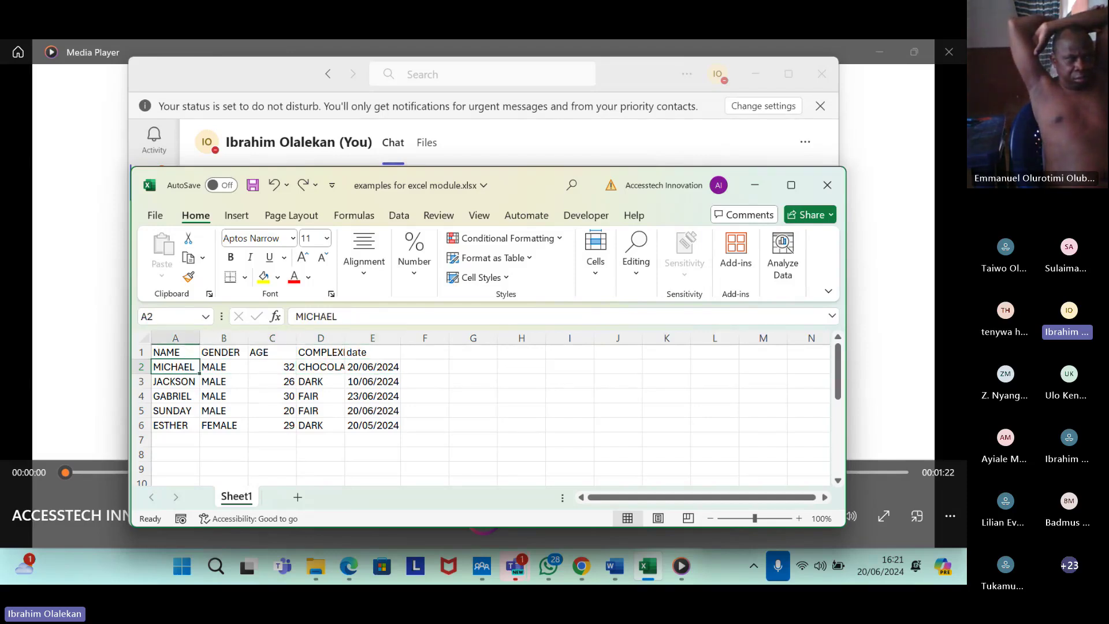
# Check the second record's name, gender, age and complexion in cells A3 to D3, and return to A3.
pyautogui.click(175, 381)
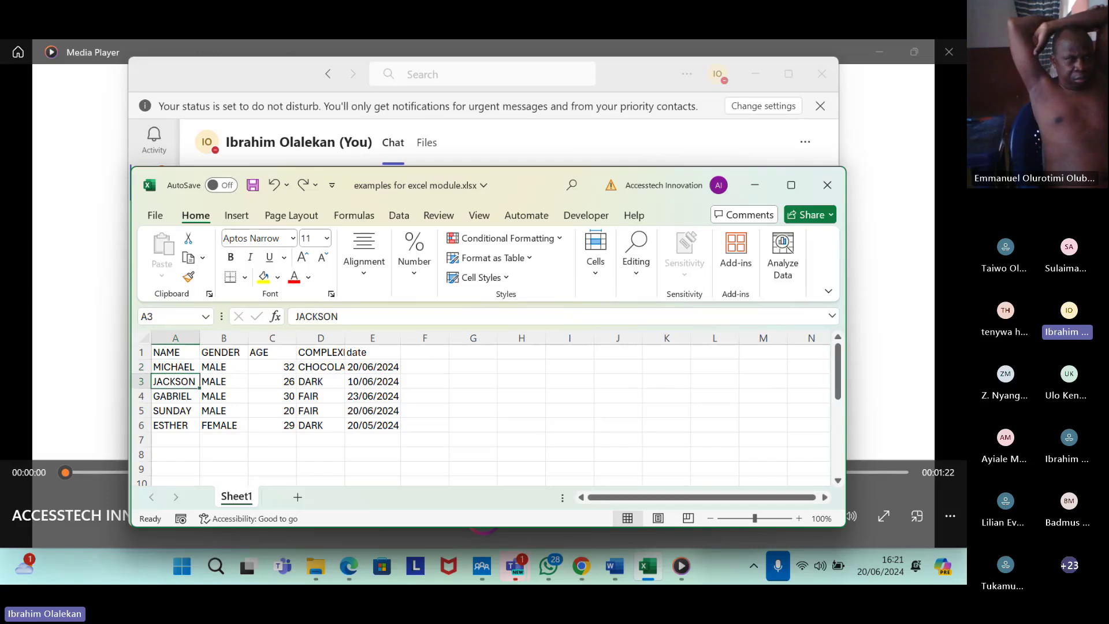
pyautogui.click(223, 381)
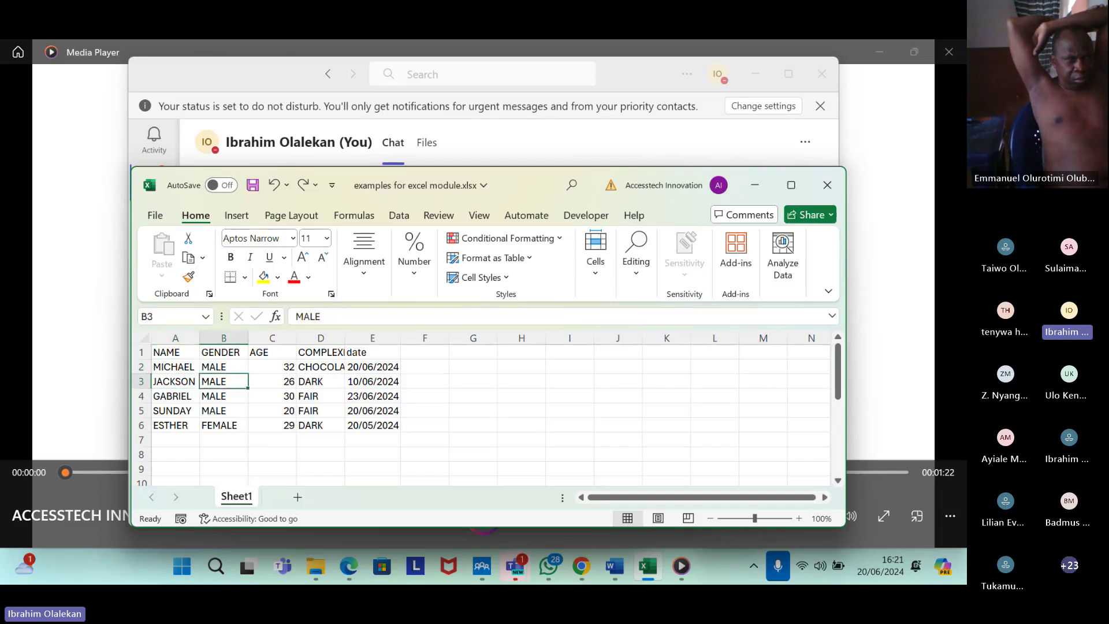
pyautogui.click(272, 381)
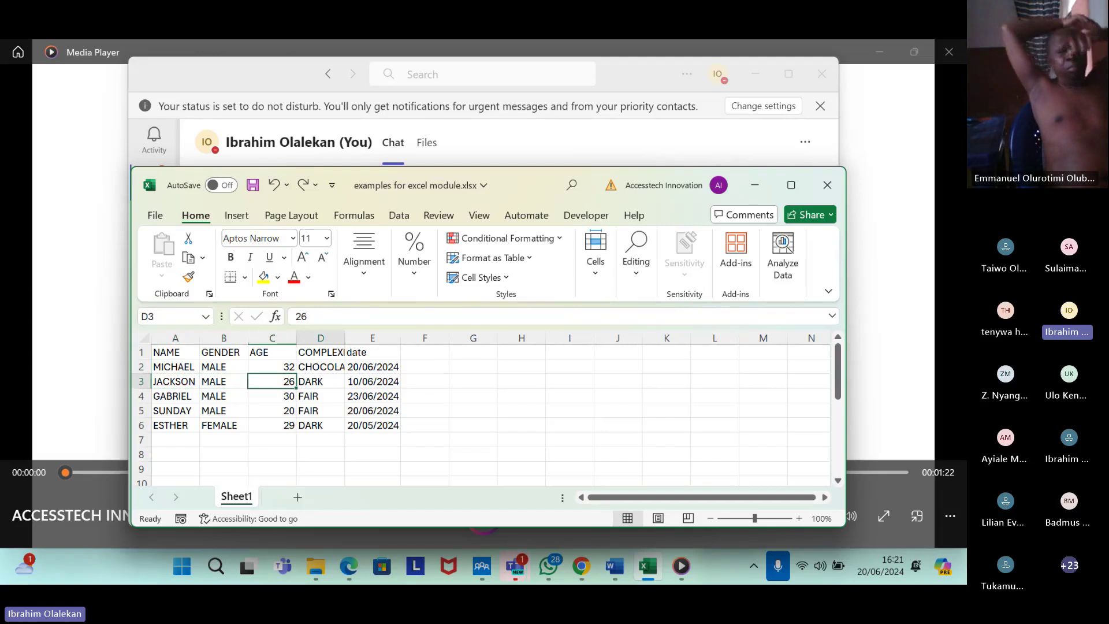
pyautogui.click(321, 382)
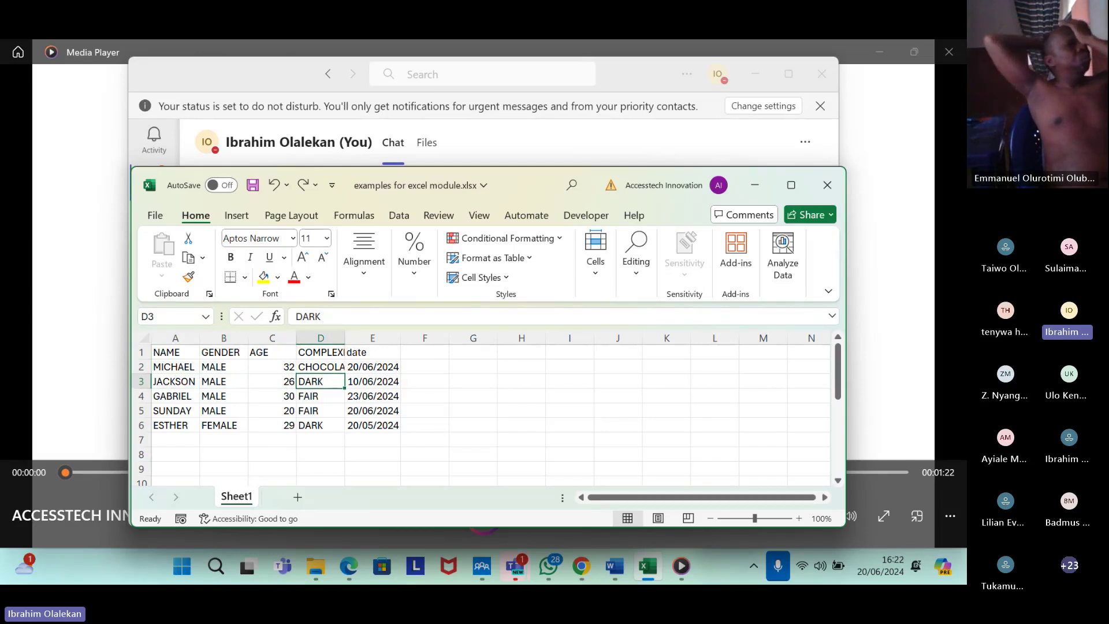
pyautogui.press('Left')
pyautogui.press('Left')
pyautogui.press('Left')
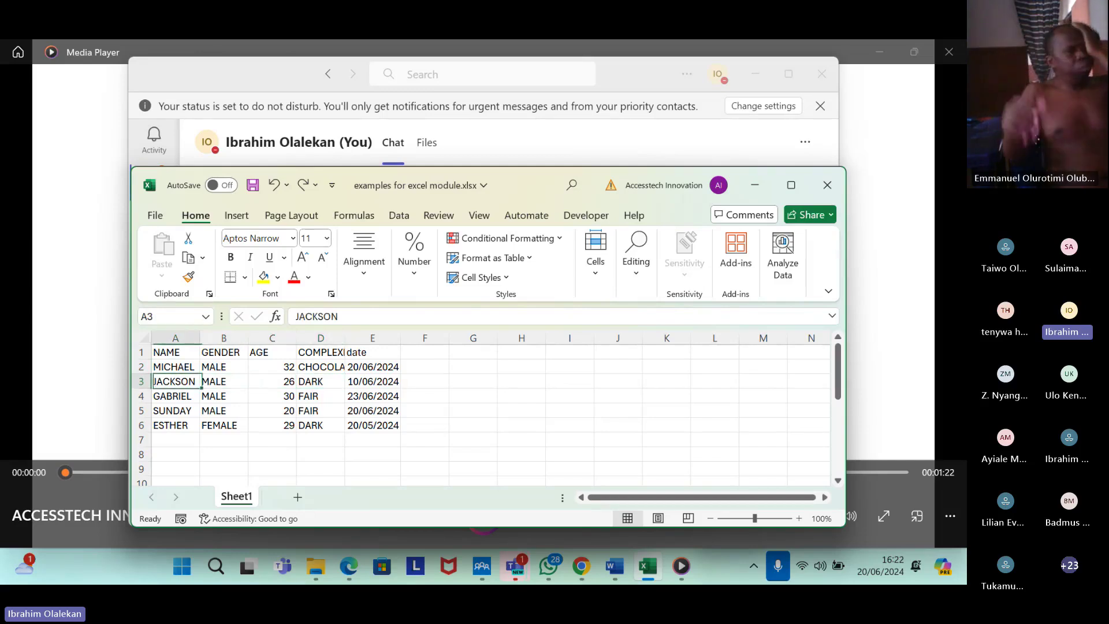
# Sort the records alphabetically by the NAME column with Sort A to Z, starting from cell A2.
pyautogui.click(175, 367)
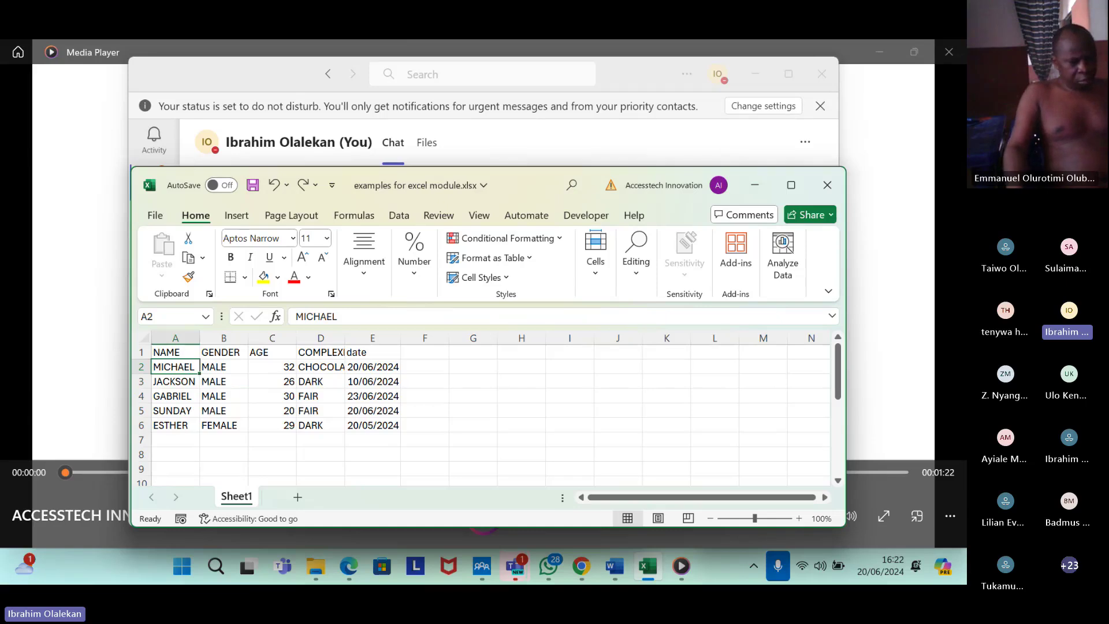
pyautogui.hotkey('shift', 'F10')
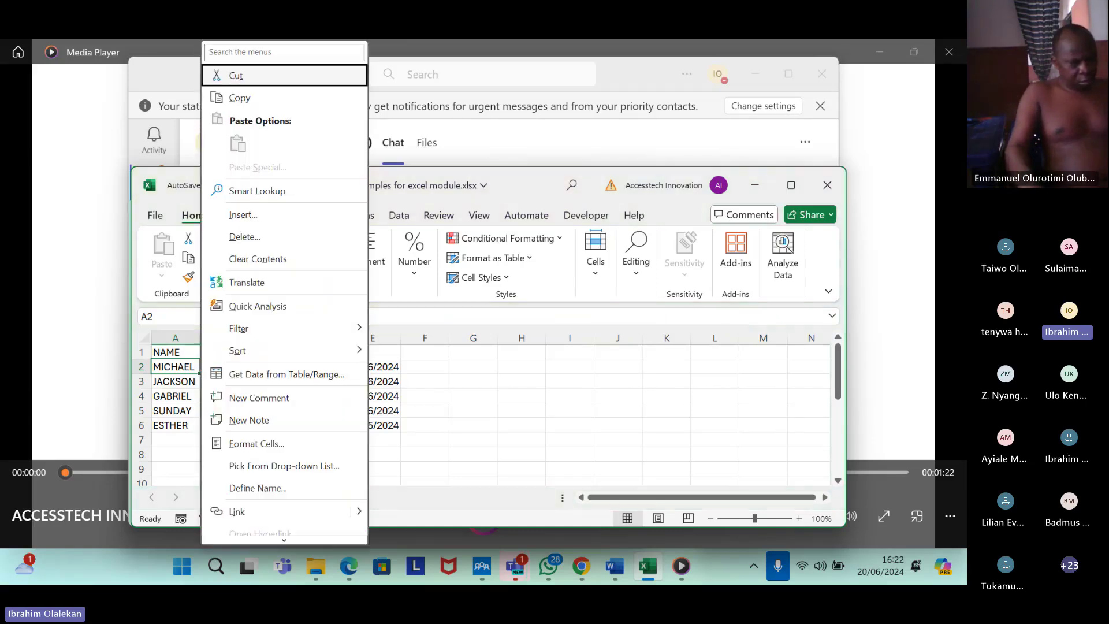
pyautogui.press('Down')
pyautogui.press('Down')
pyautogui.press('Down')
pyautogui.press('Down')
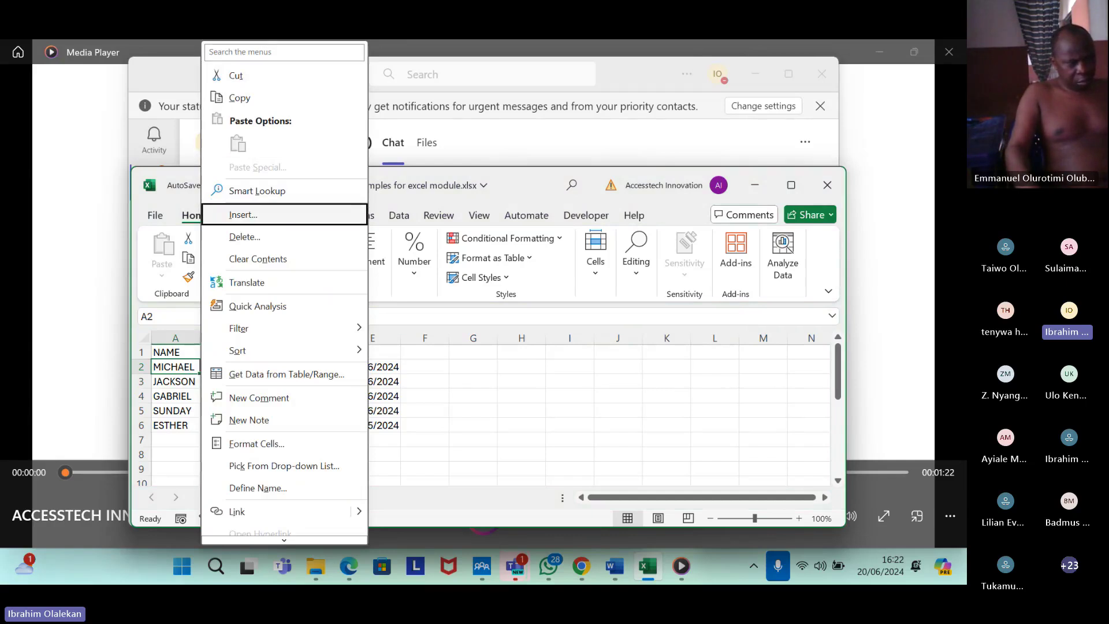
pyautogui.press('Down')
pyautogui.press('Down')
pyautogui.press('Down')
pyautogui.press('Down')
pyautogui.press('Down')
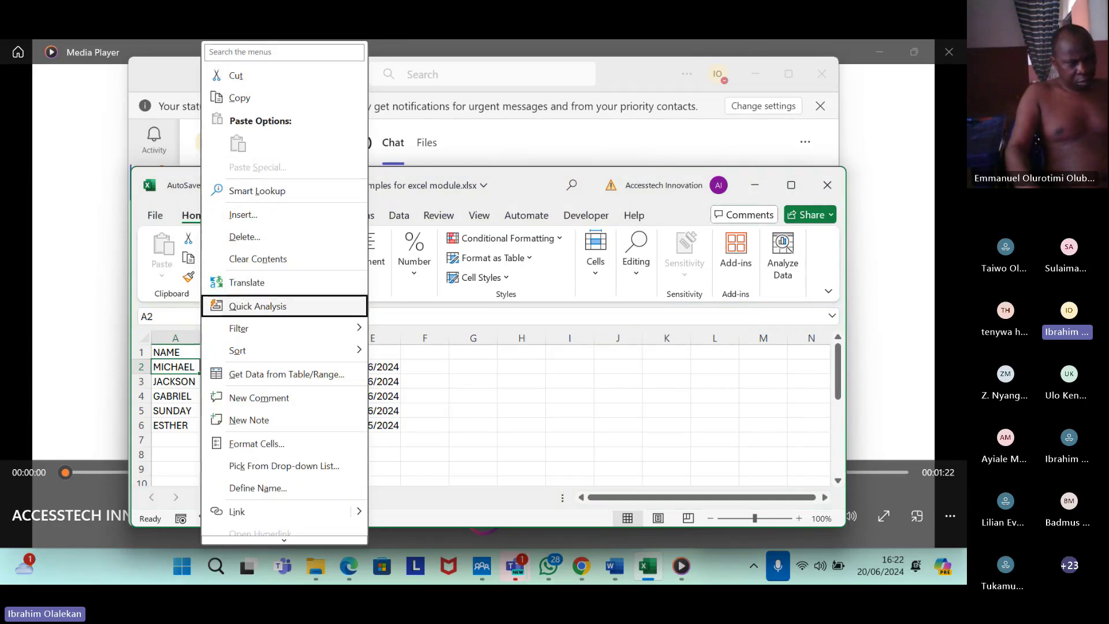
pyautogui.press('Down')
pyautogui.press('Right')
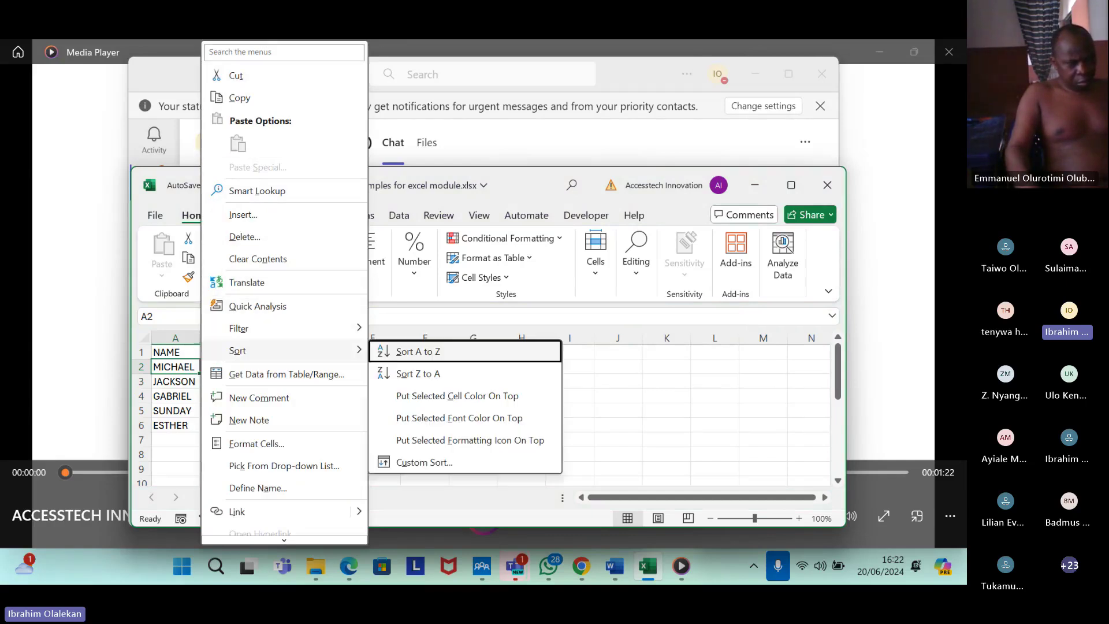
pyautogui.press('Return')
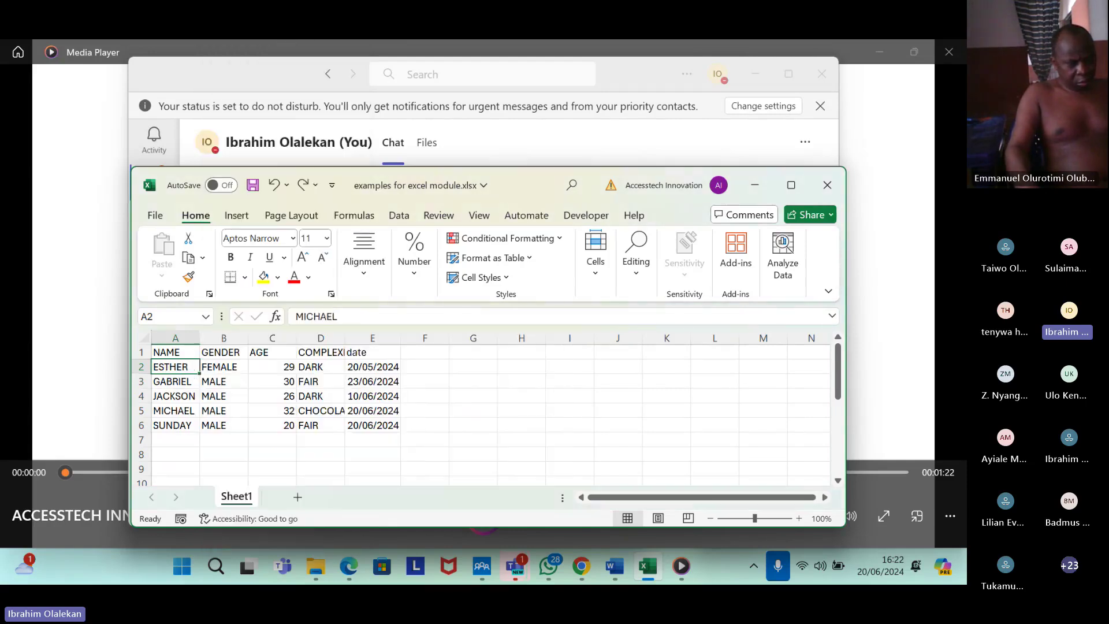
# Examine the order of the names in column A from the NAME heading down to A5.
pyautogui.click(175, 352)
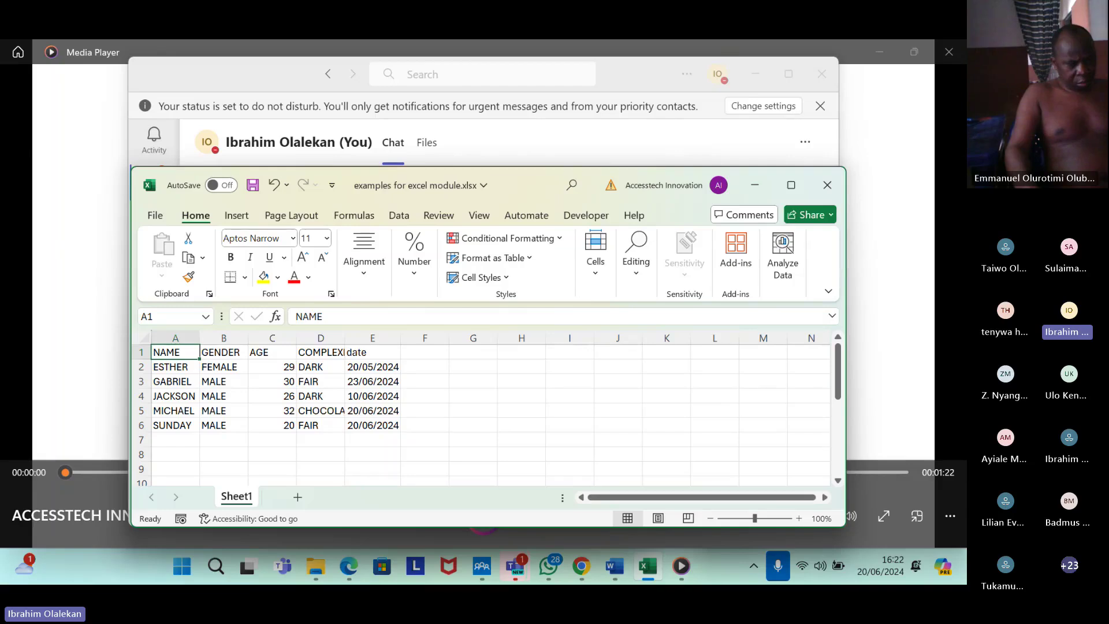
pyautogui.press('Down')
pyautogui.press('Down')
pyautogui.press('Down')
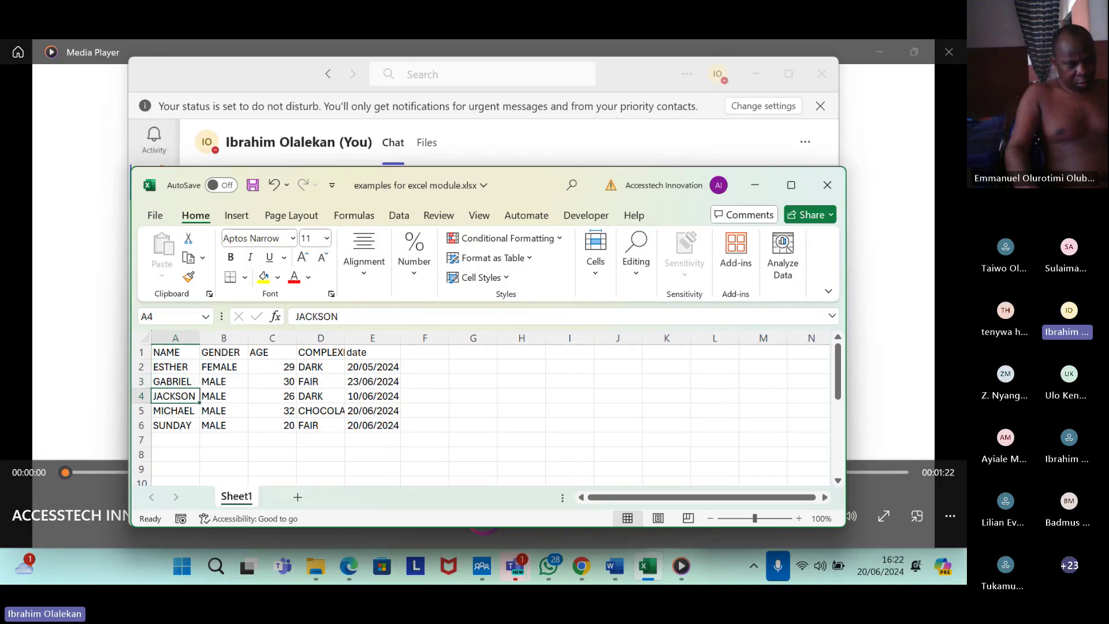
pyautogui.press('Down')
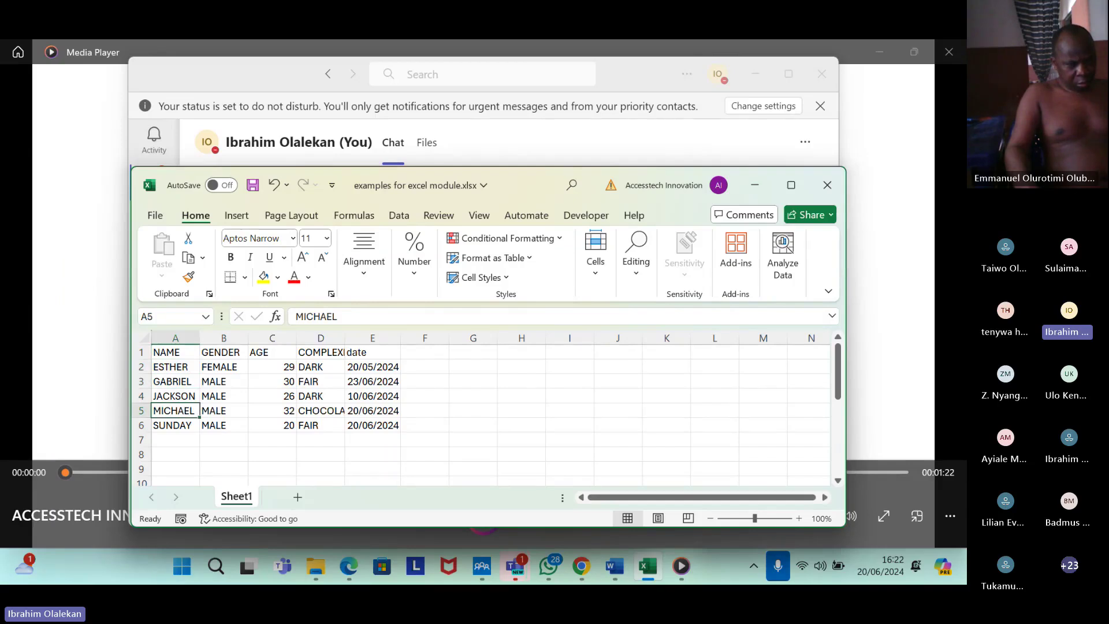
# Check the gender, age, complexion and date of the record in row 5, and return to its name in A5.
pyautogui.press('Right')
pyautogui.press('Right')
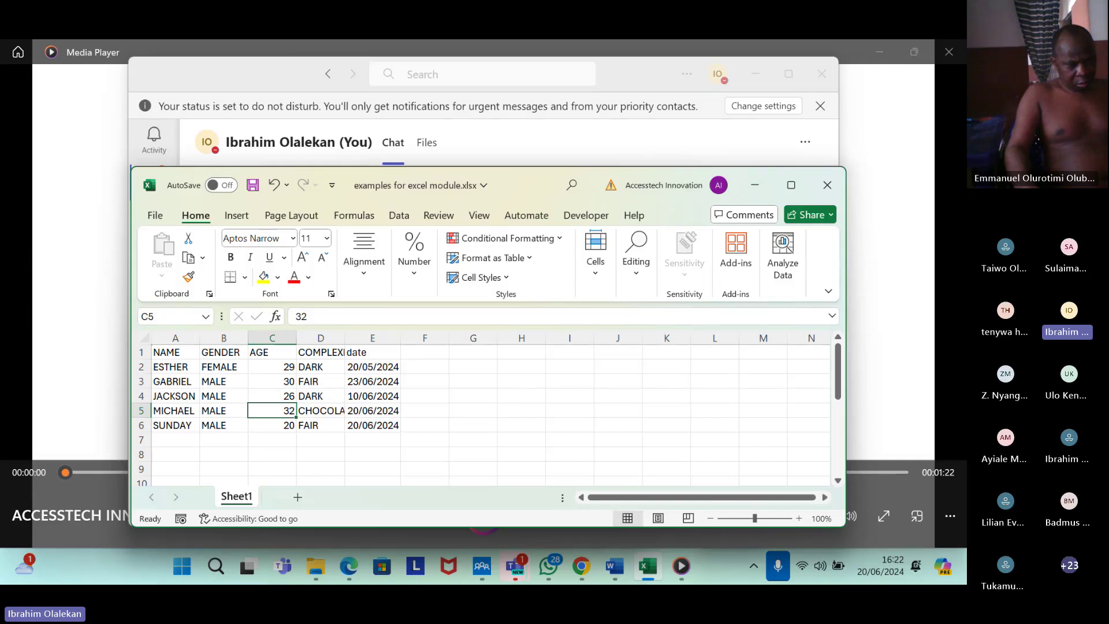
pyautogui.press('Right')
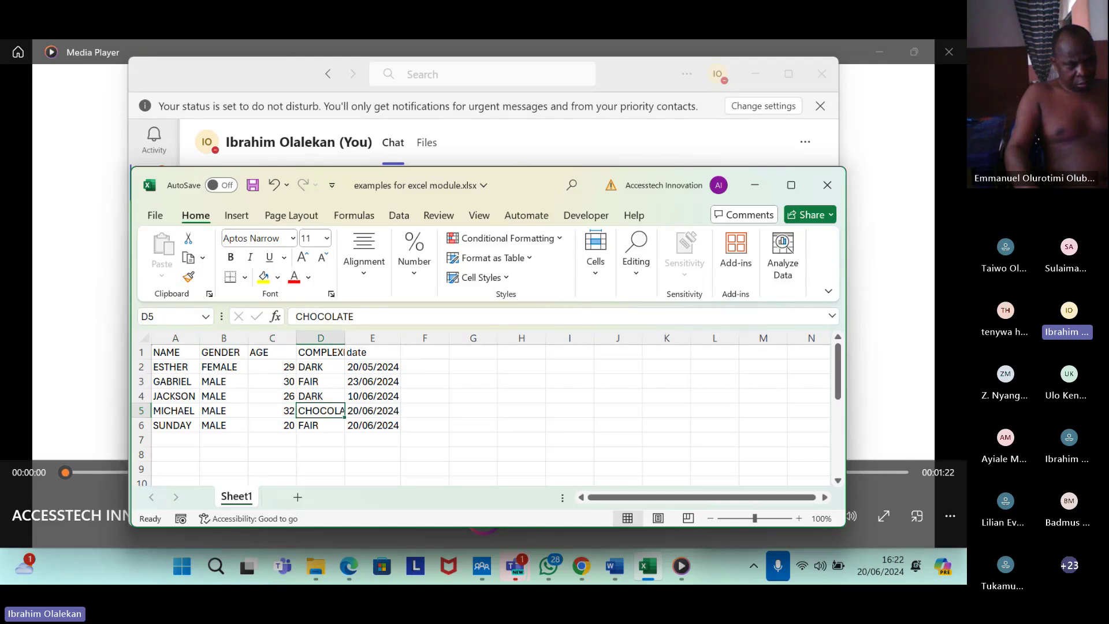
pyautogui.click(372, 410)
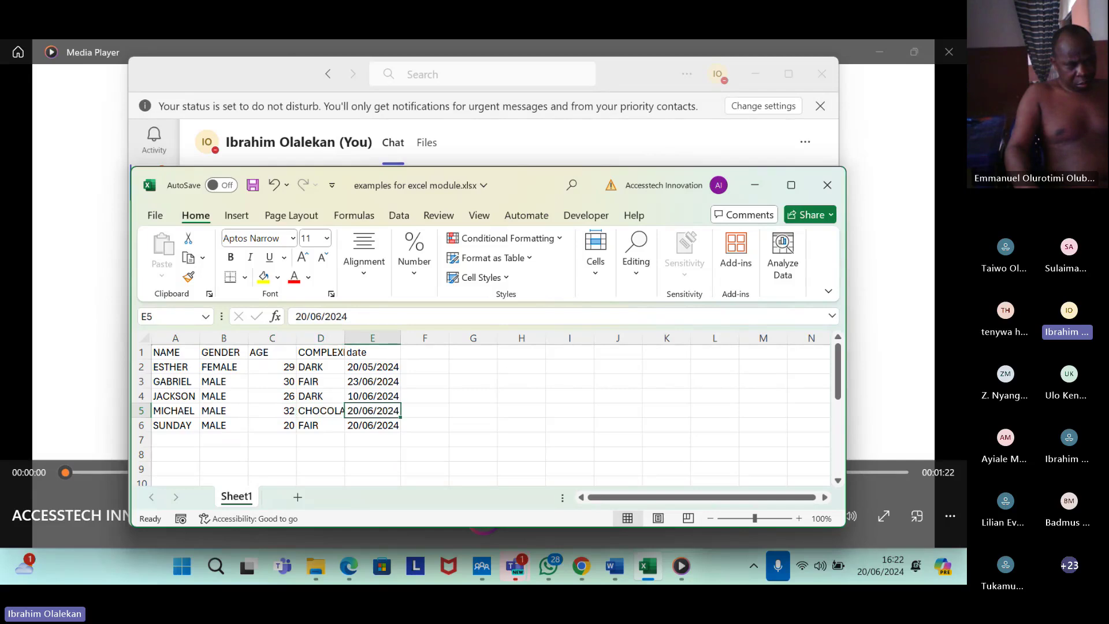
pyautogui.click(320, 411)
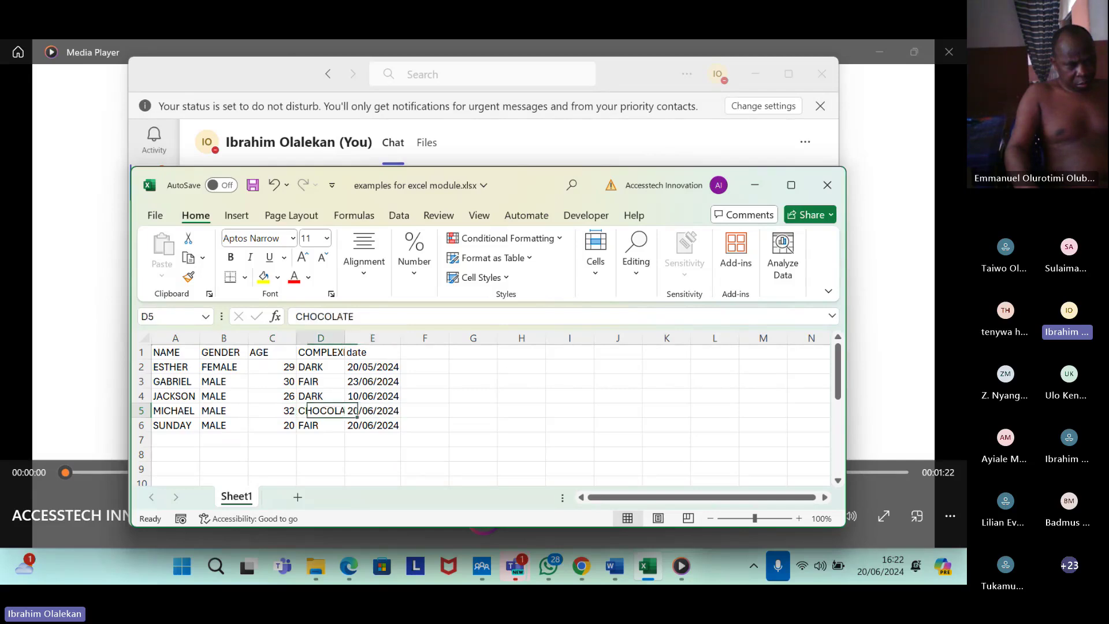
pyautogui.click(223, 411)
pyautogui.click(173, 411)
# Check the name, gender and age of the record in row 4 across cells A4 to C4.
pyautogui.click(173, 396)
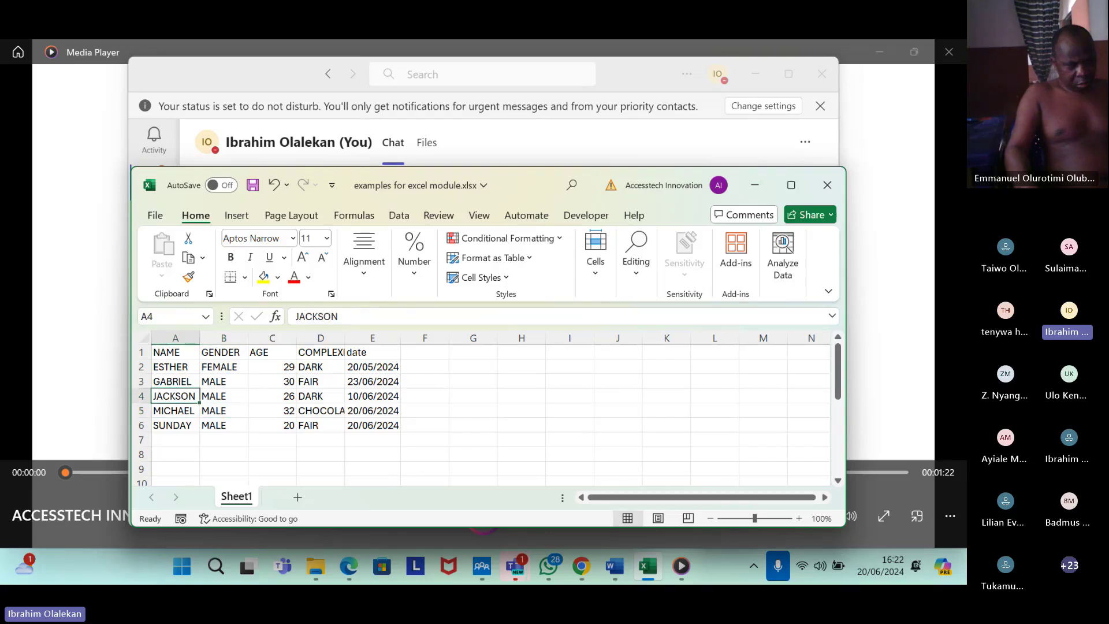
pyautogui.press('Right')
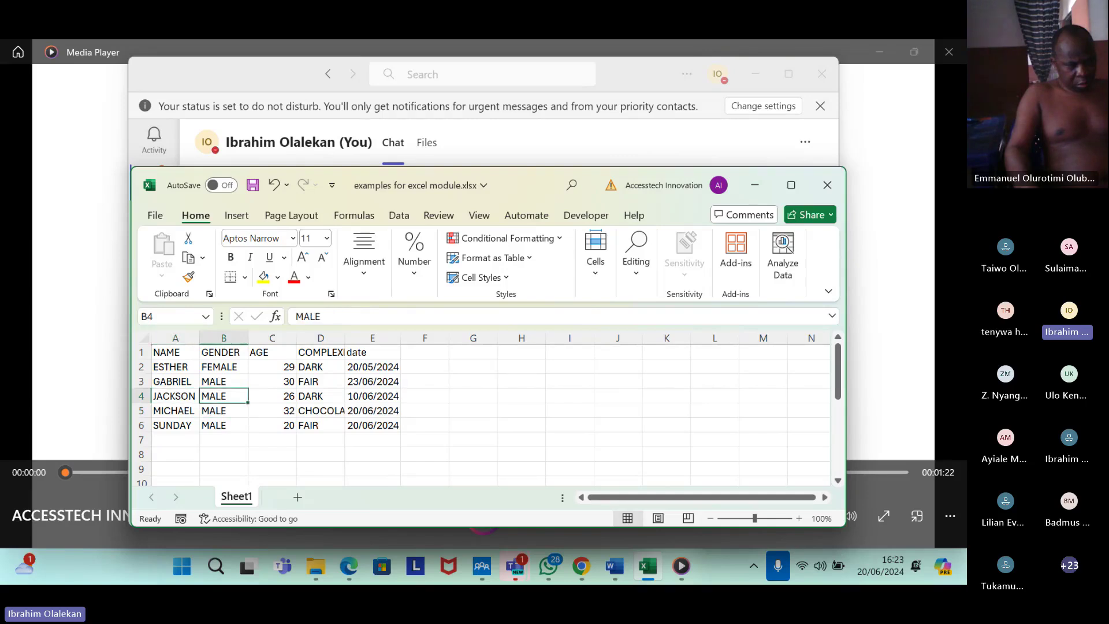
pyautogui.press('Right')
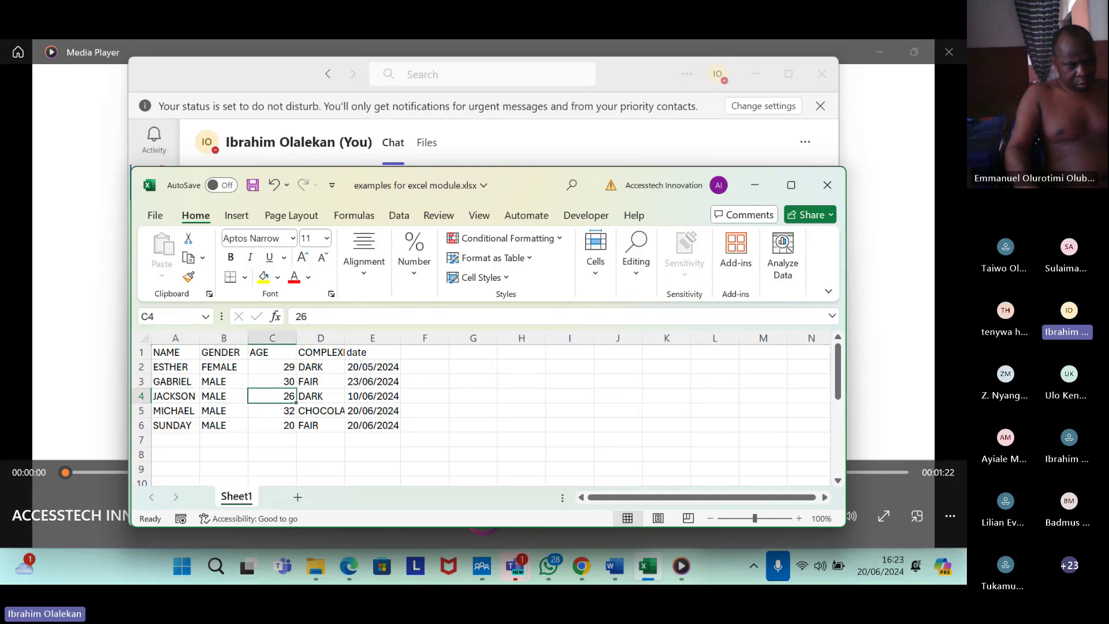
pyautogui.press('Right')
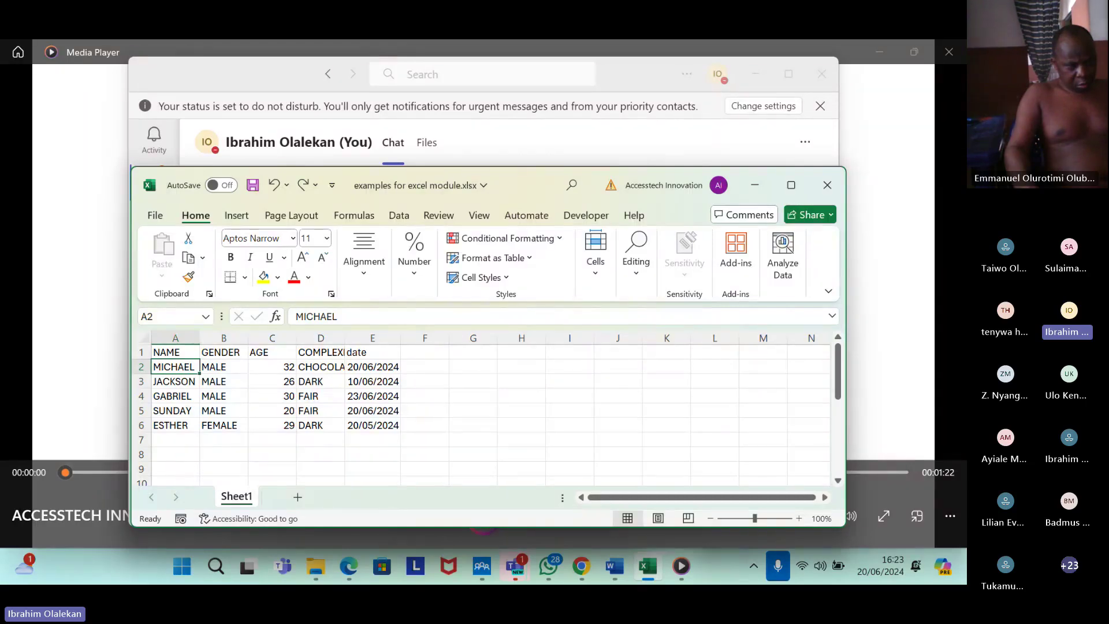
# Review the names of the unsorted records in column A from A2 to A4.
pyautogui.press('Down')
pyautogui.press('Down')
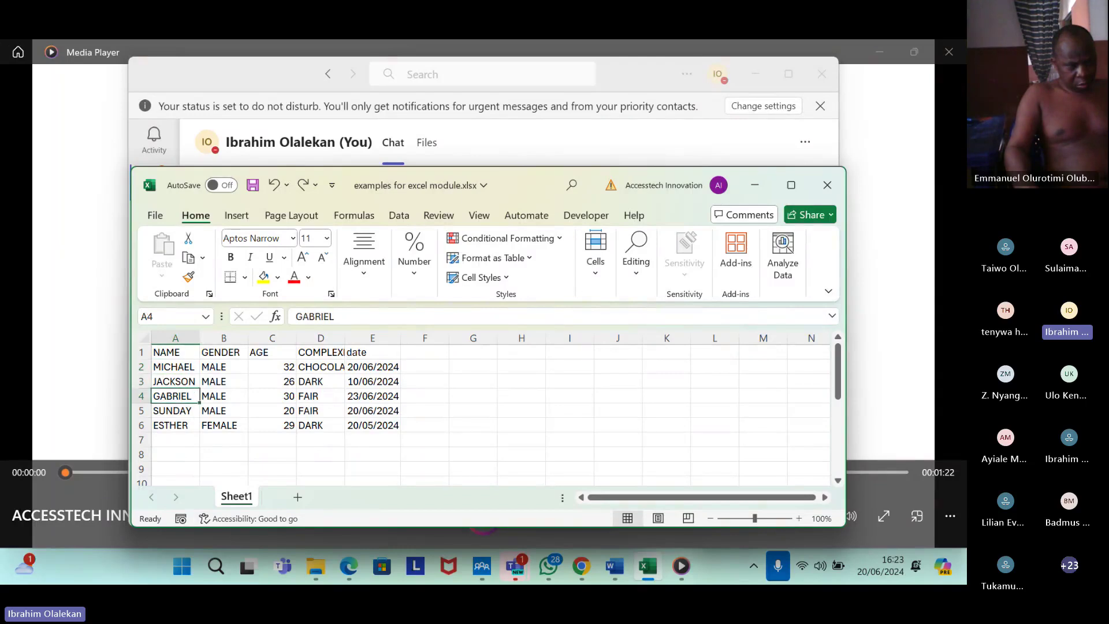
pyautogui.press('Up')
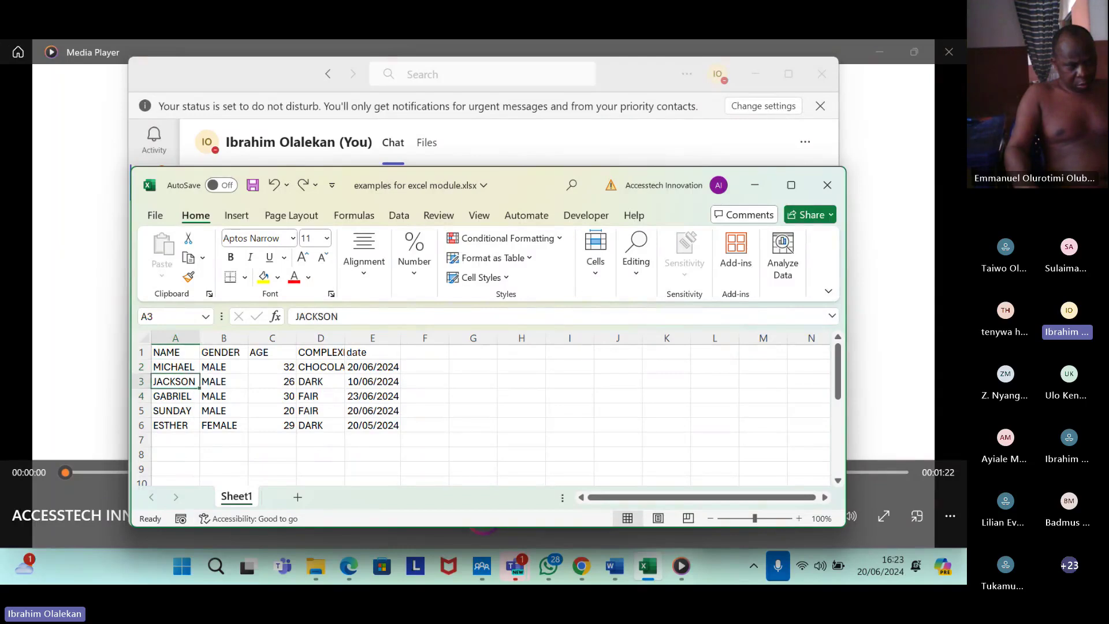
pyautogui.press('Down')
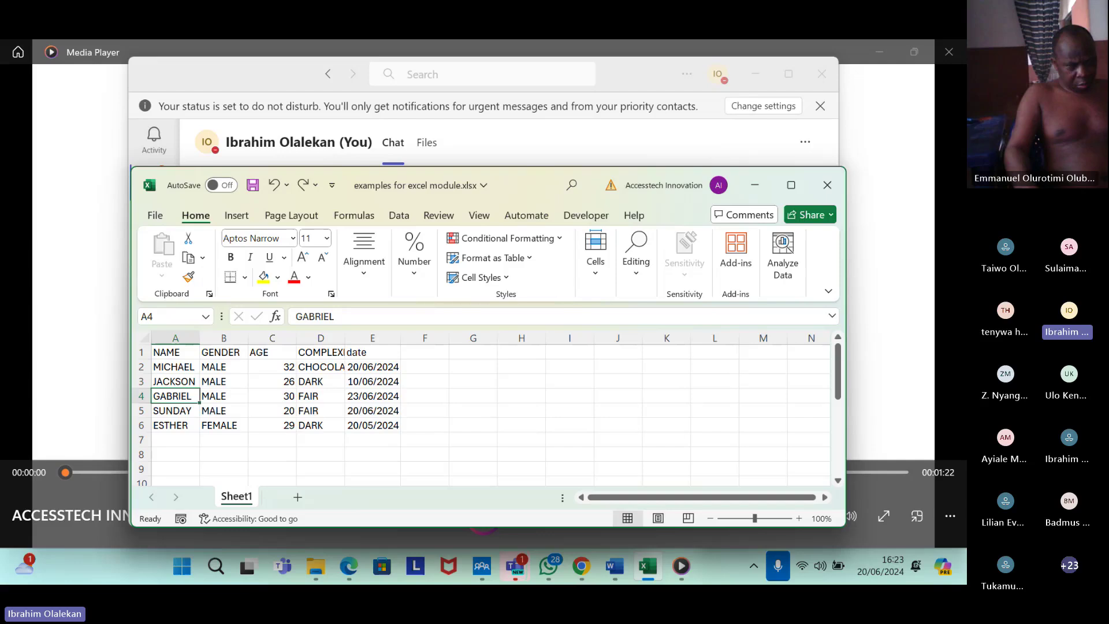
# Clear the name from cell A4.
pyautogui.press('Delete')
pyautogui.press('Up')
pyautogui.press('Down')
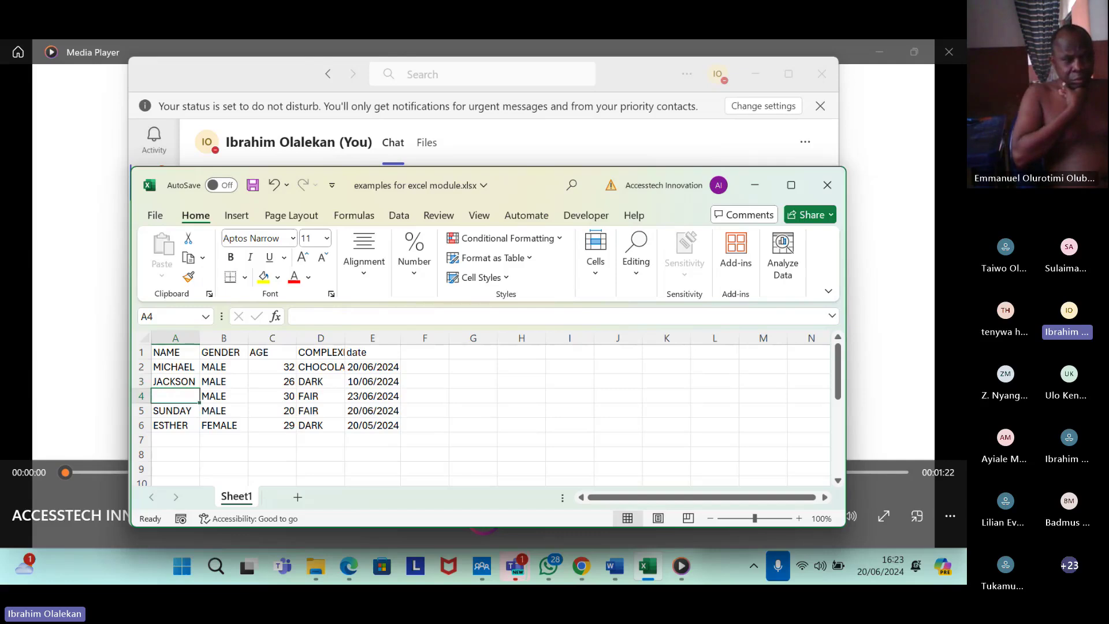
# Check the gender, age and complexion of the nameless record in row 4, and return to cell A4.
pyautogui.click(223, 396)
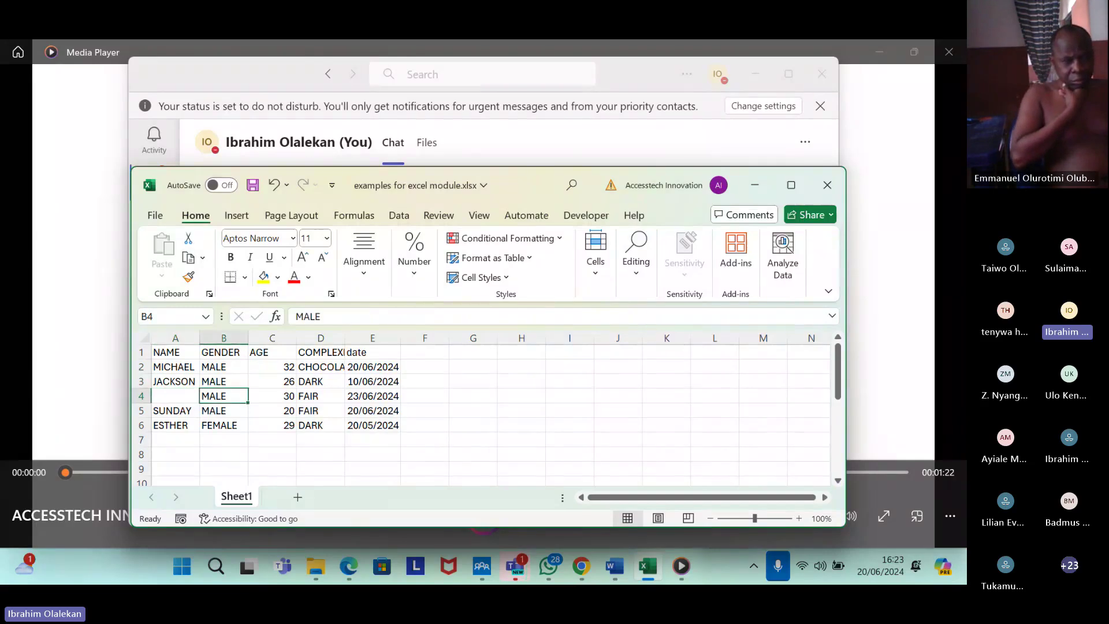
pyautogui.click(272, 395)
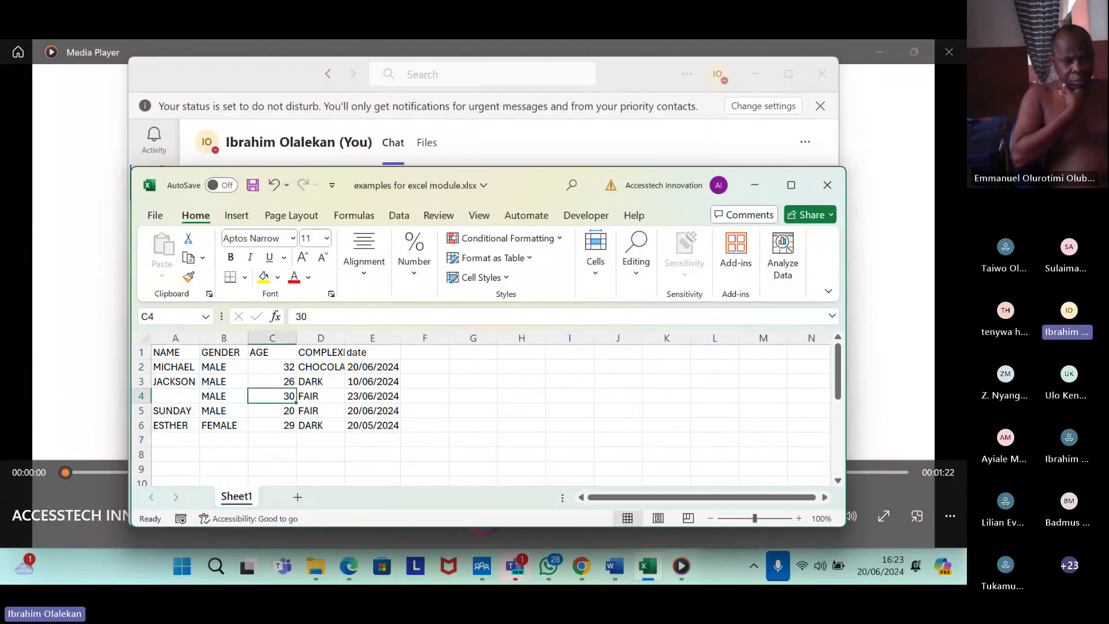
pyautogui.press('Right')
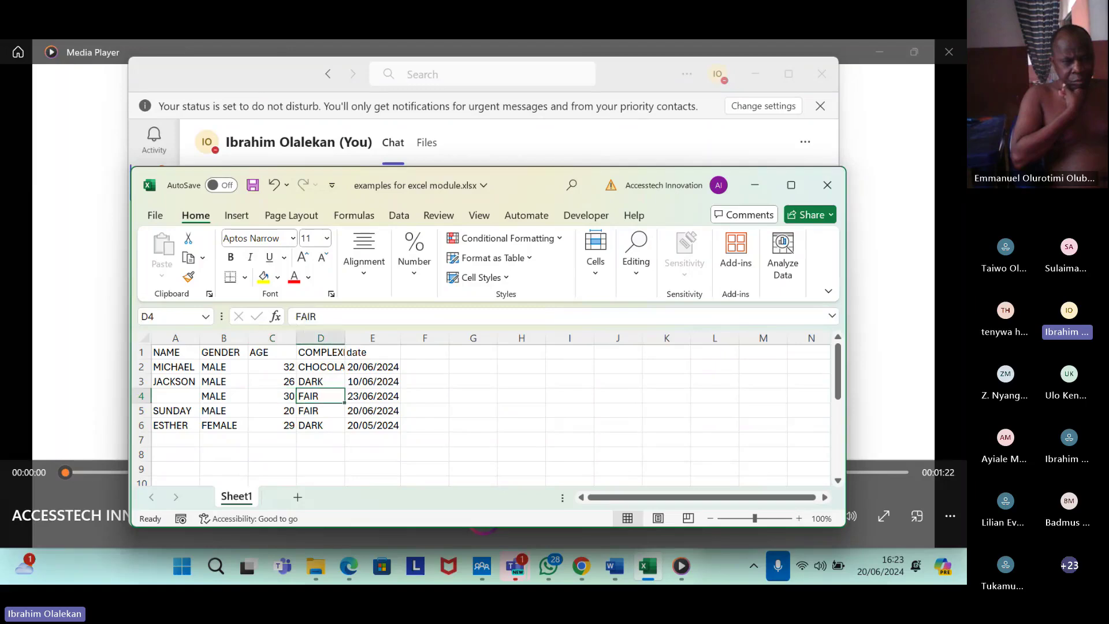
pyautogui.press('Left')
pyautogui.press('Left')
pyautogui.press('Left')
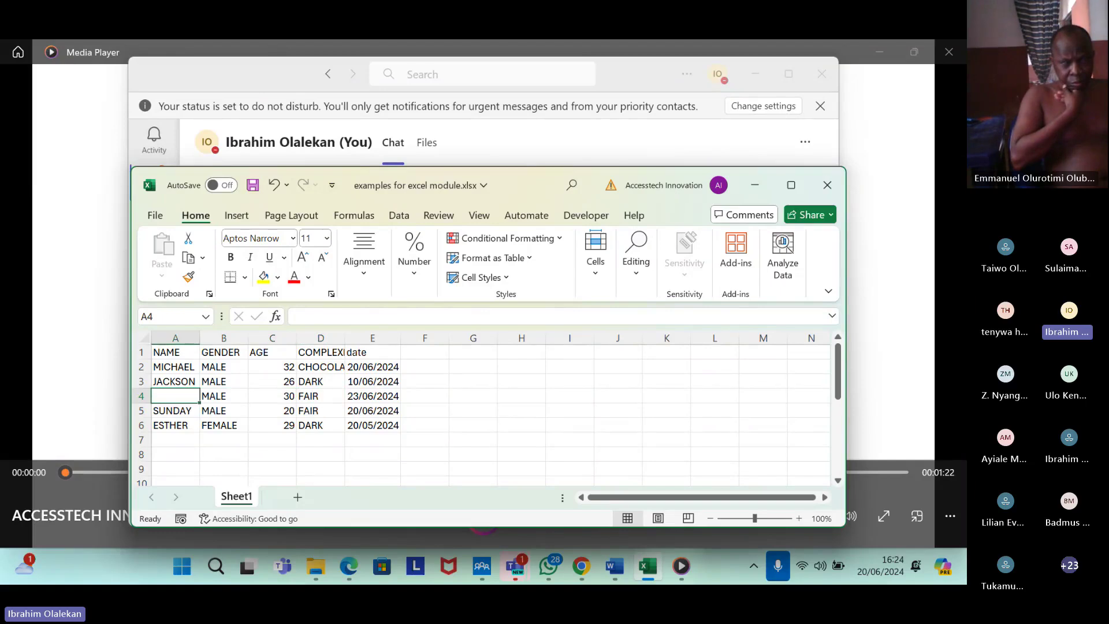
# Sort the records by the NAME column from A to Z, starting from cell A2.
pyautogui.click(175, 367)
pyautogui.click(168, 351)
pyautogui.click(175, 367)
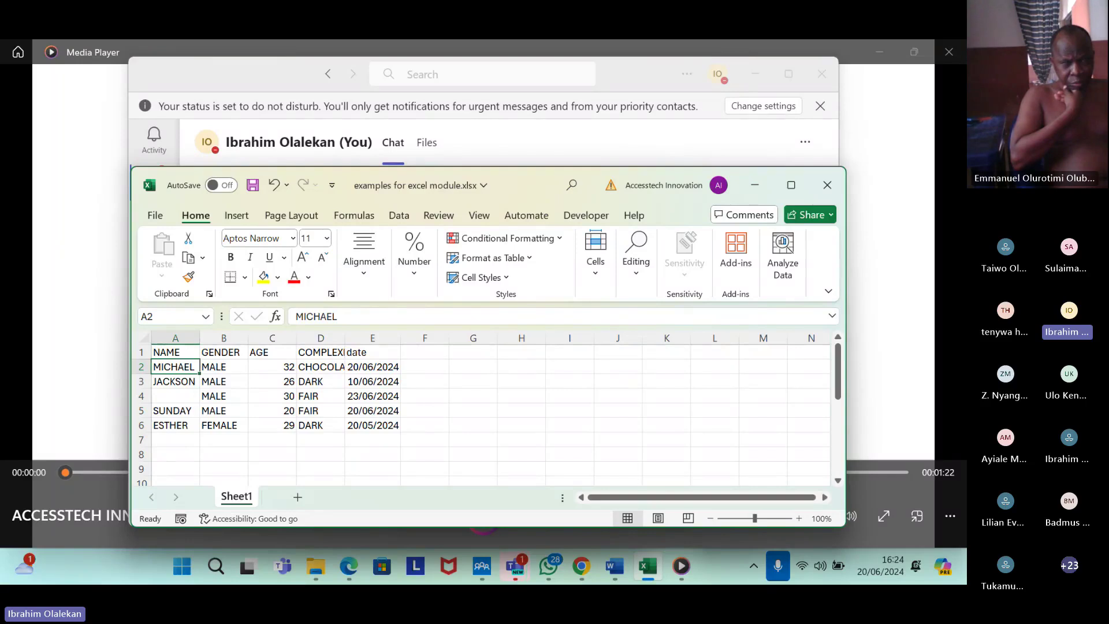
pyautogui.hotkey('shift', 'F10')
pyautogui.press('Down')
pyautogui.press('Down')
pyautogui.press('Down')
pyautogui.press('Down')
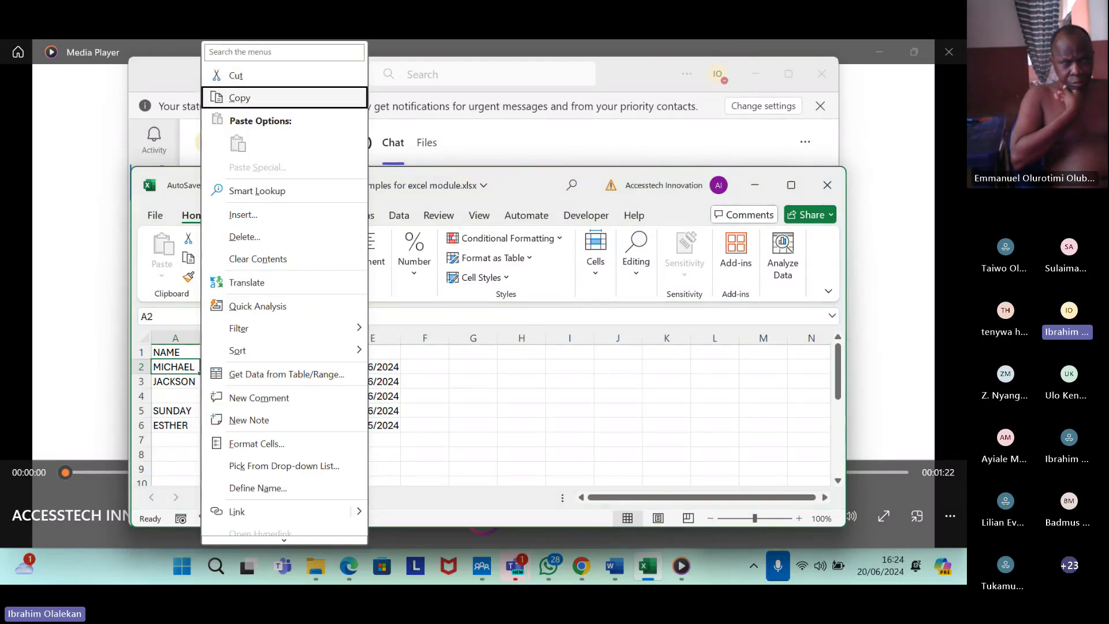
pyautogui.press('Down')
pyautogui.press('Down')
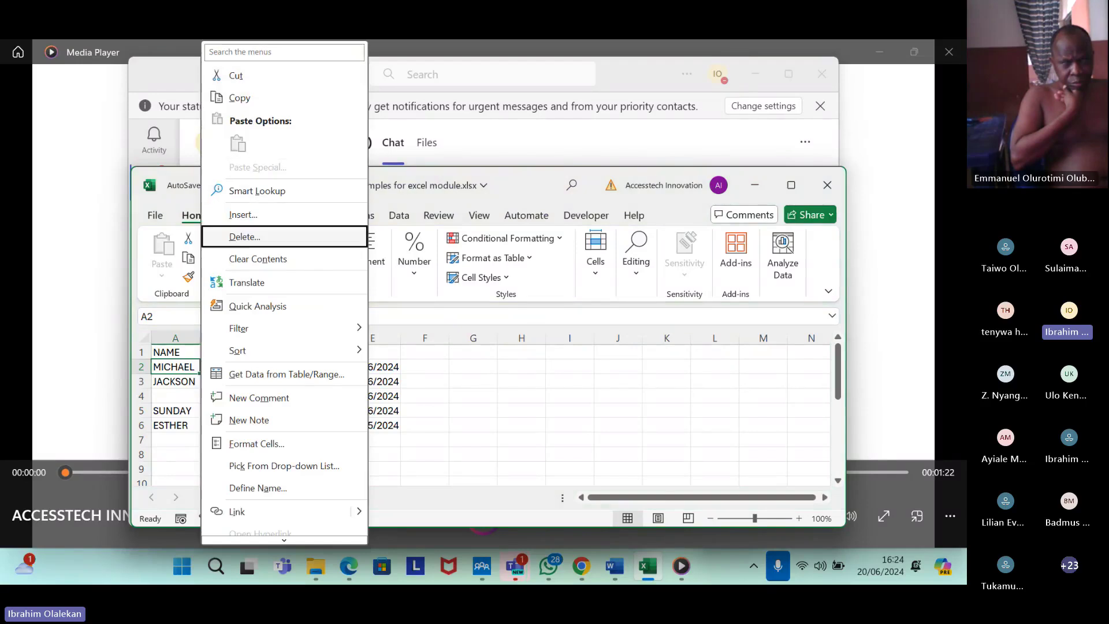
pyautogui.press('Down')
pyautogui.press('Down')
pyautogui.press('Down')
pyautogui.press('Down')
pyautogui.press('Down')
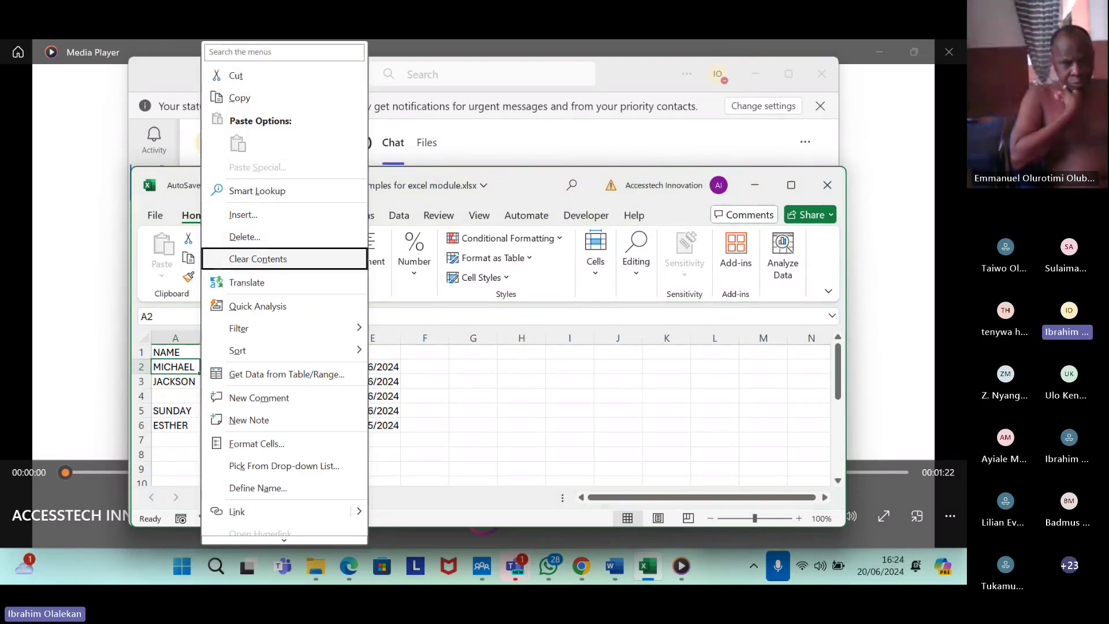
pyautogui.press('Right')
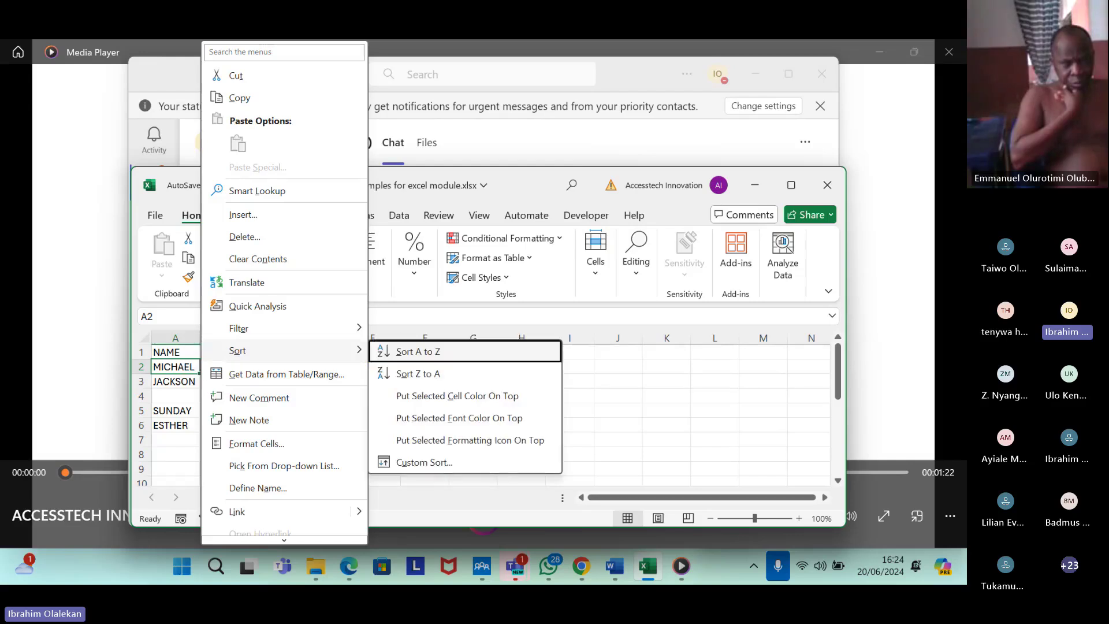
pyautogui.press('Return')
# Review the sorted order of column A from the NAME heading down to the blank cell A6.
pyautogui.click(175, 351)
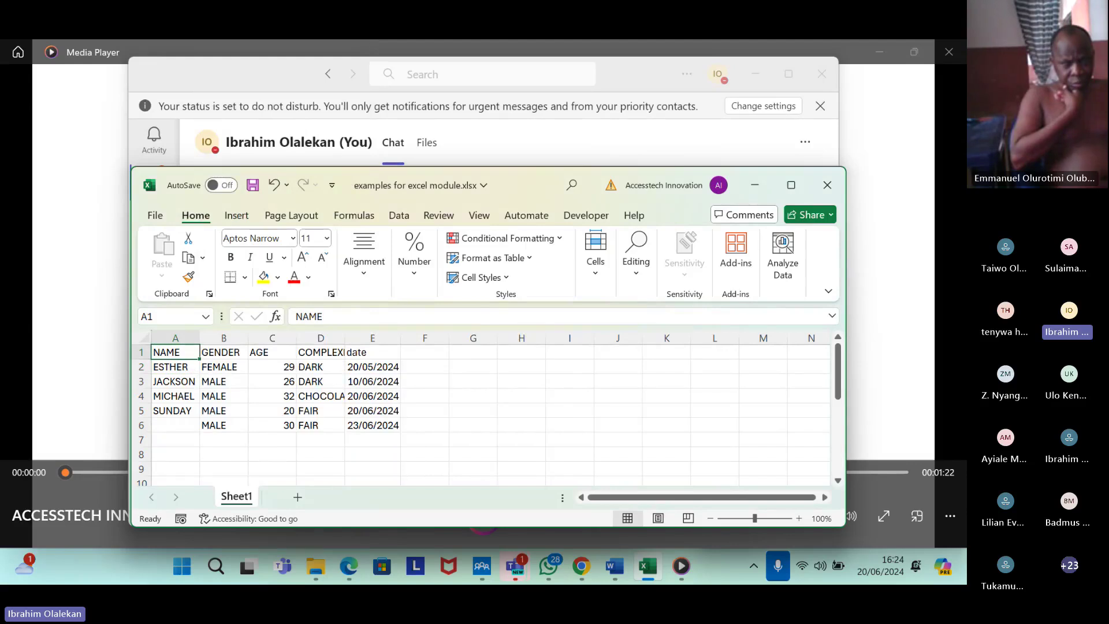
pyautogui.click(175, 366)
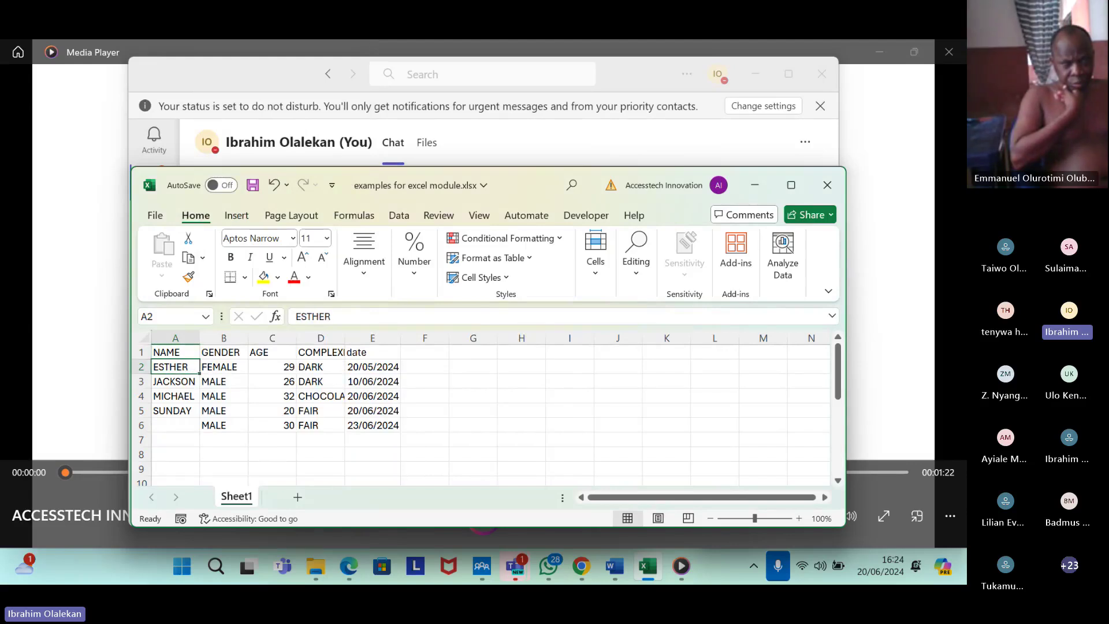
pyautogui.click(175, 381)
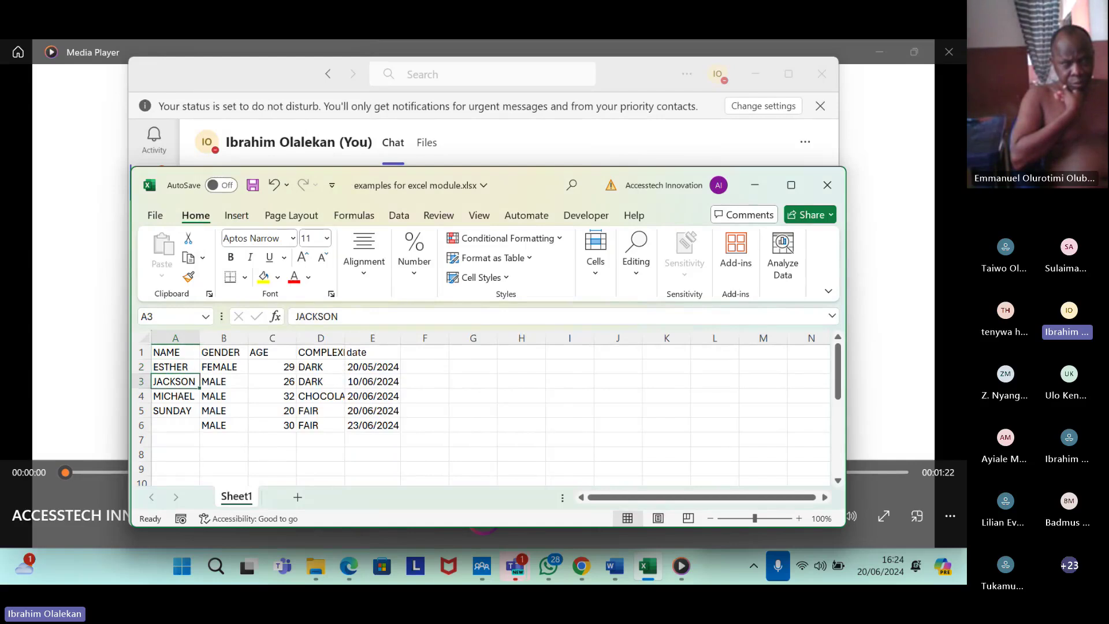
pyautogui.click(175, 396)
pyautogui.click(175, 410)
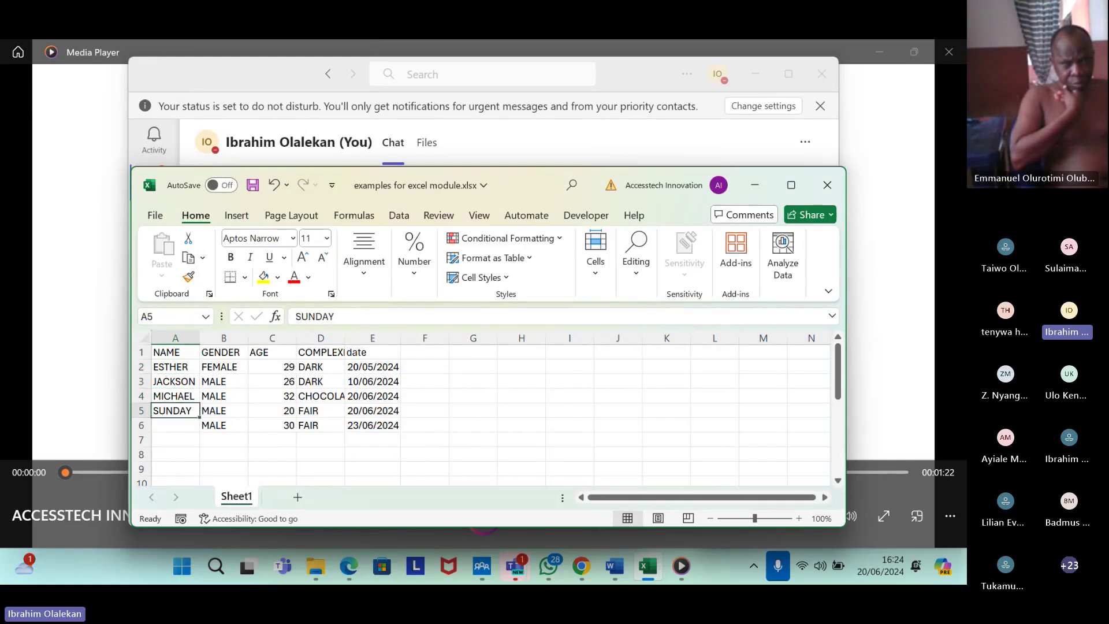
pyautogui.click(175, 425)
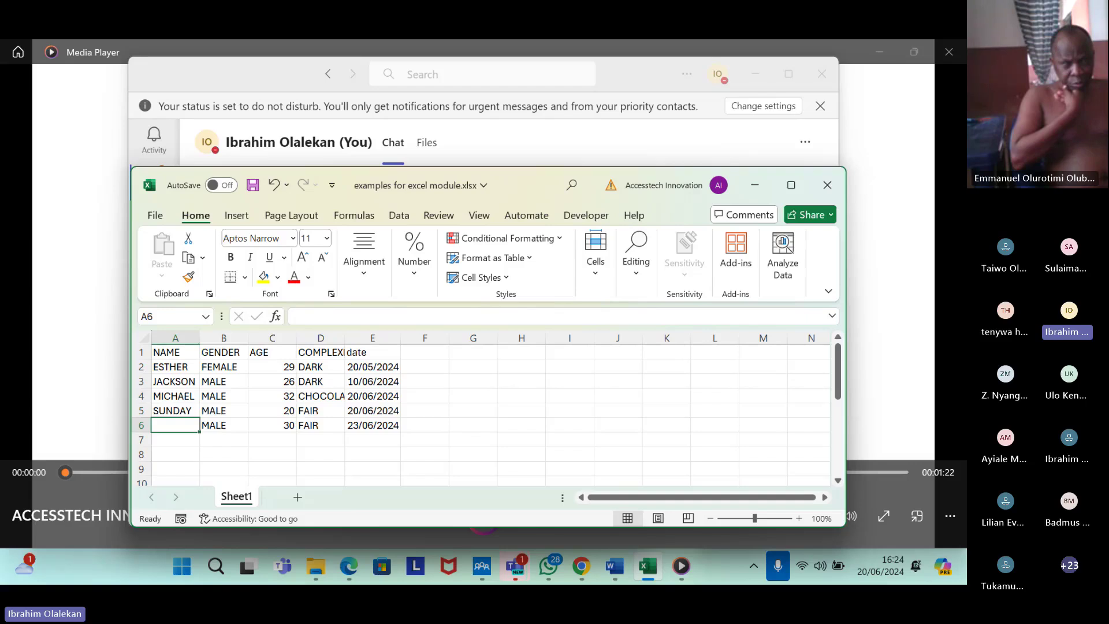
# Check the gender, age and complexion of the nameless record in row 6, and return to cell A6.
pyautogui.click(224, 425)
pyautogui.click(272, 425)
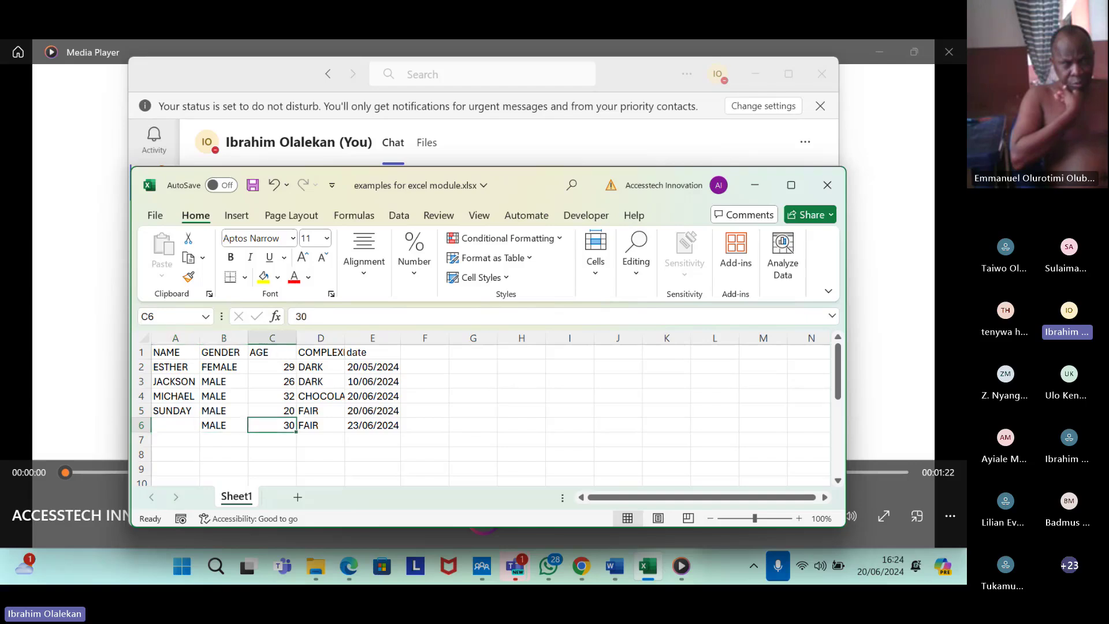
pyautogui.click(321, 425)
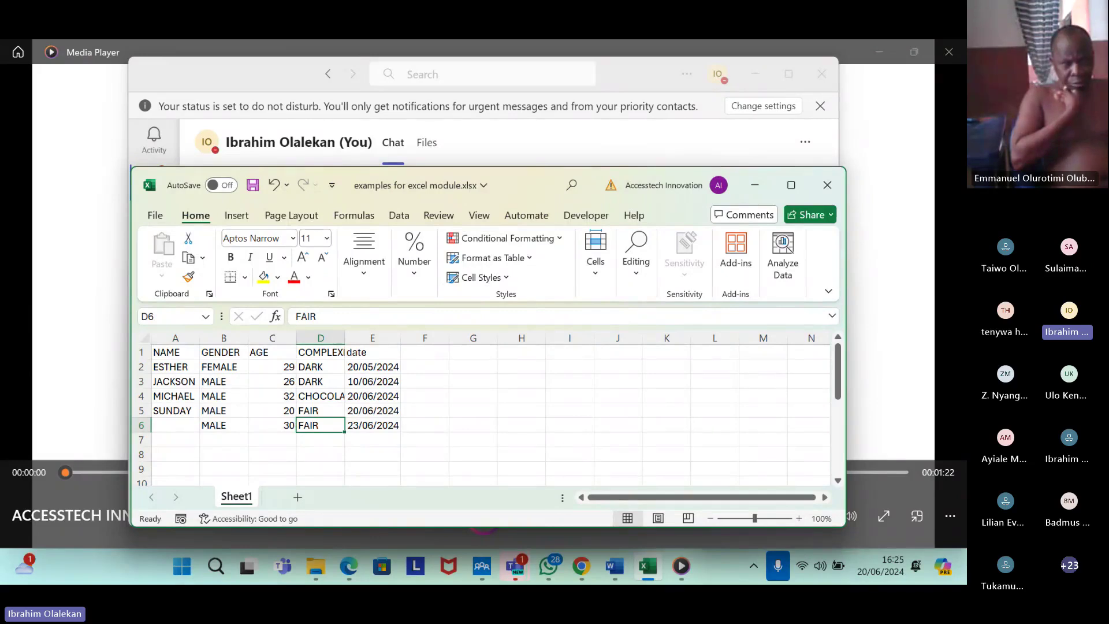
pyautogui.press('Left')
pyautogui.press('Left')
pyautogui.press('Left')
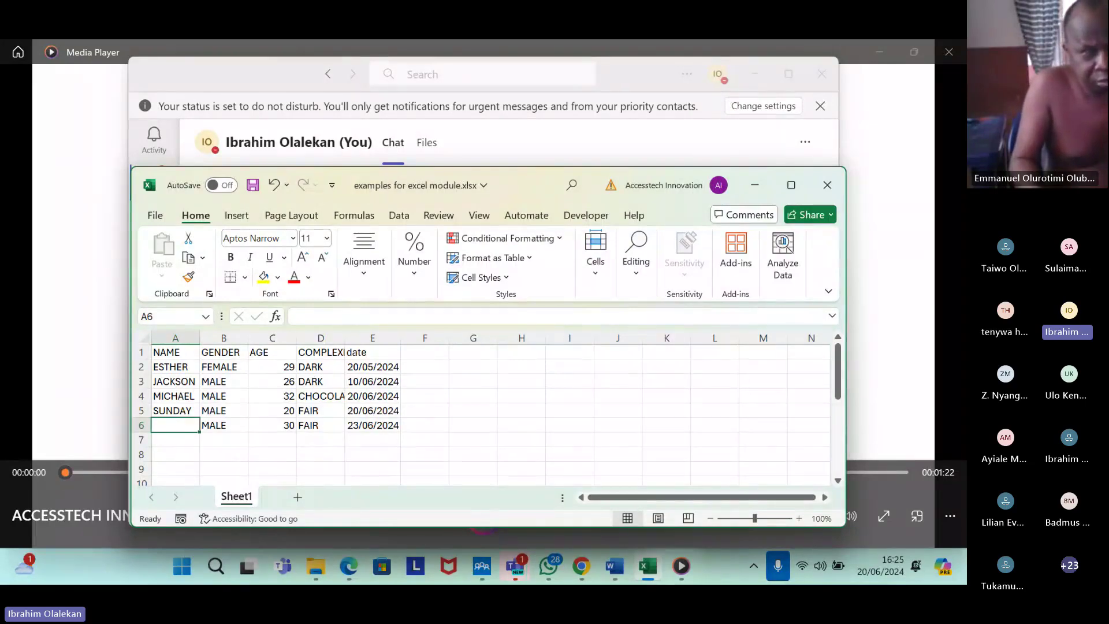
# Undo the sort by NAME and the clearing of the name in cell A4.
pyautogui.hotkey('ctrl', 'z')
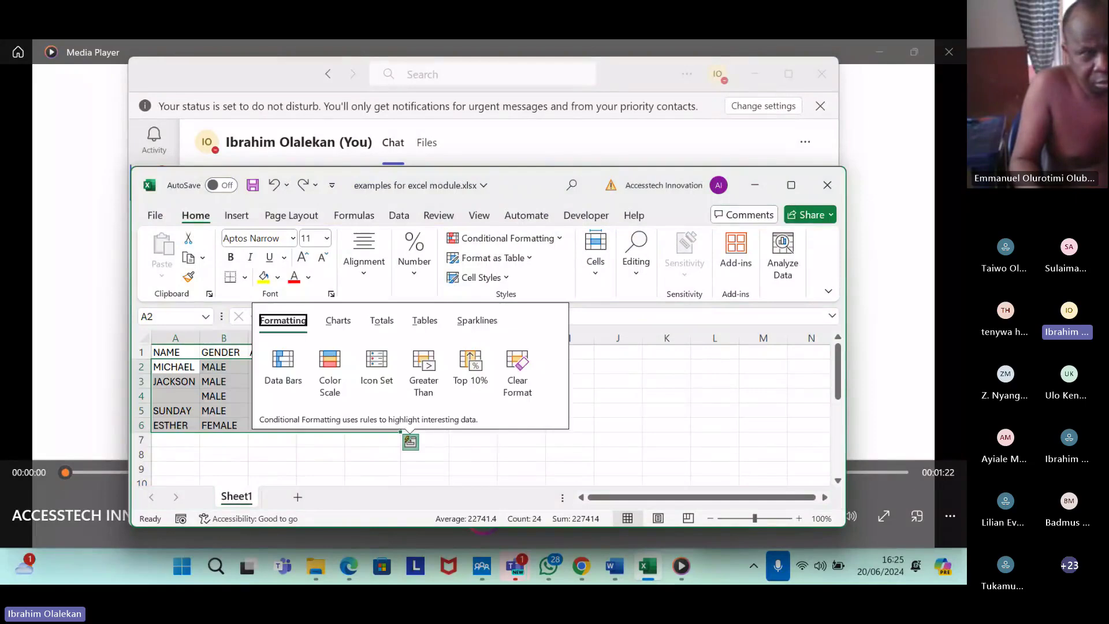
pyautogui.press('Escape')
pyautogui.click(175, 396)
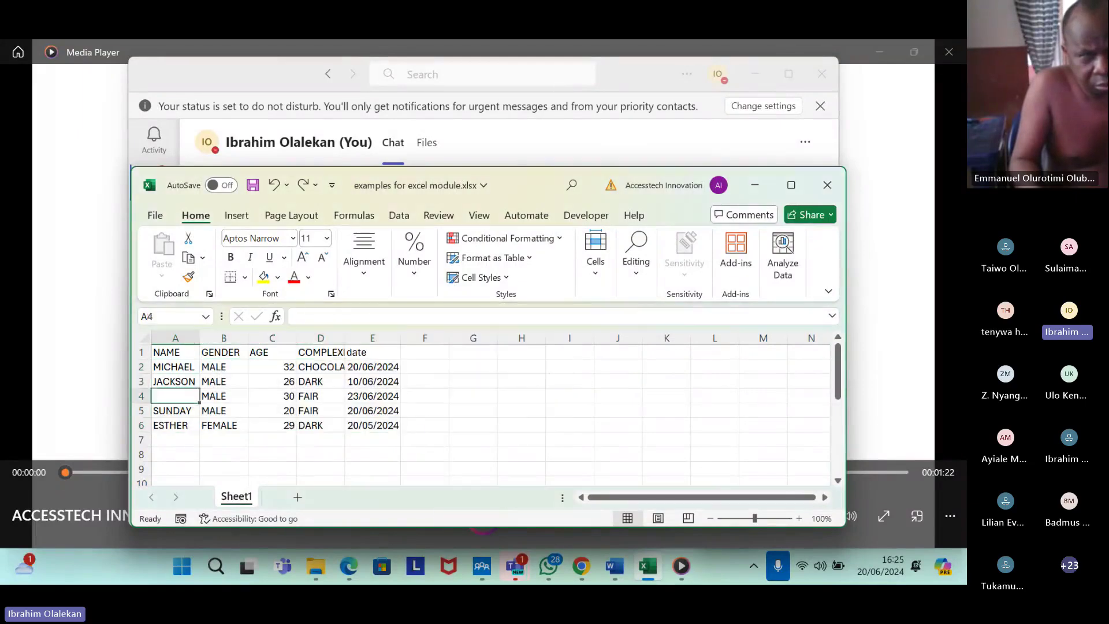
pyautogui.click(175, 410)
pyautogui.click(175, 396)
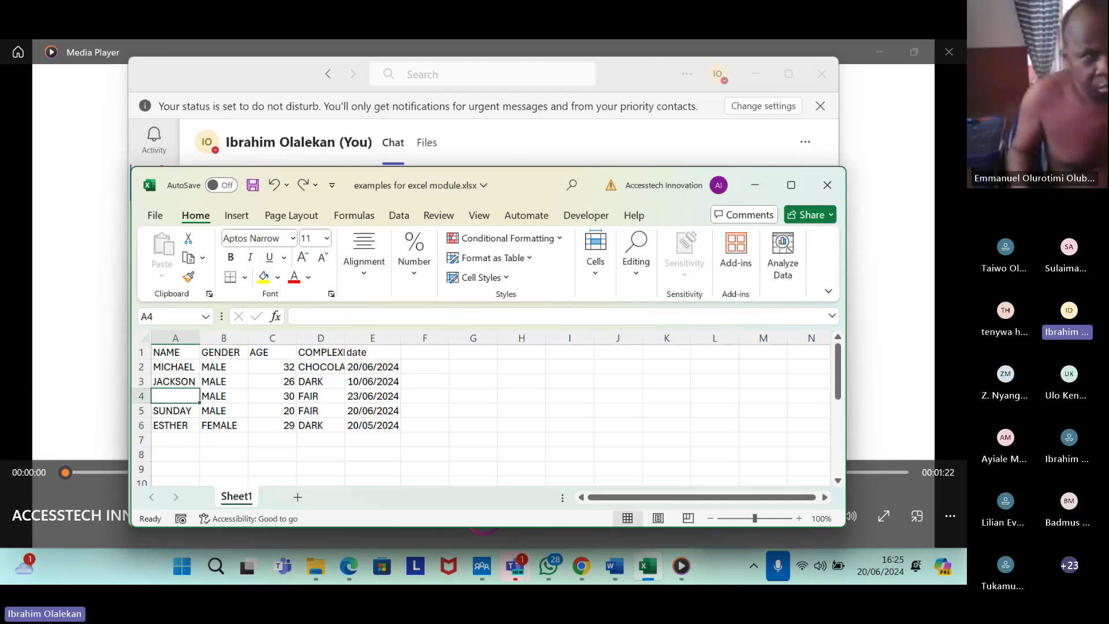
pyautogui.hotkey('ctrl', 'z')
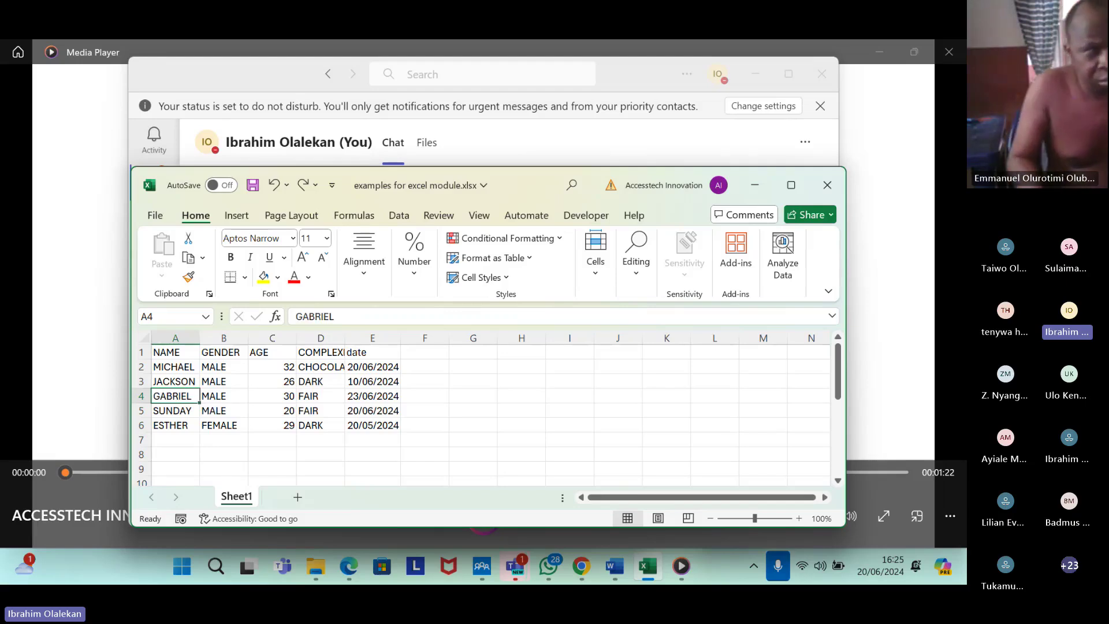
# Sort the records by the GENDER column from A to Z, starting from cell B2.
pyautogui.click(175, 381)
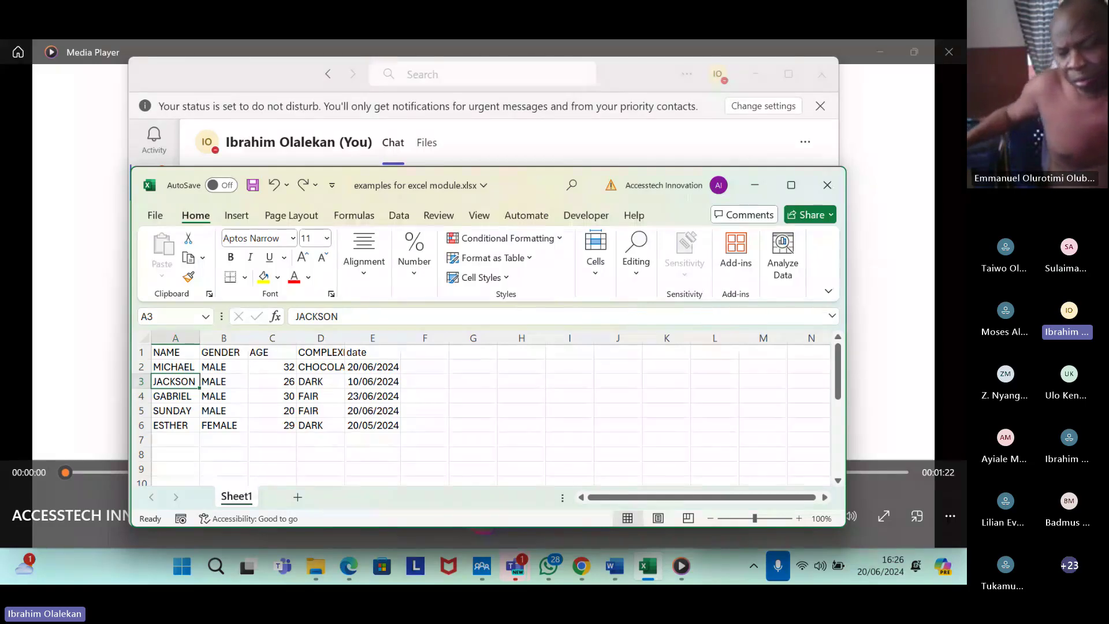
pyautogui.click(174, 366)
pyautogui.click(175, 352)
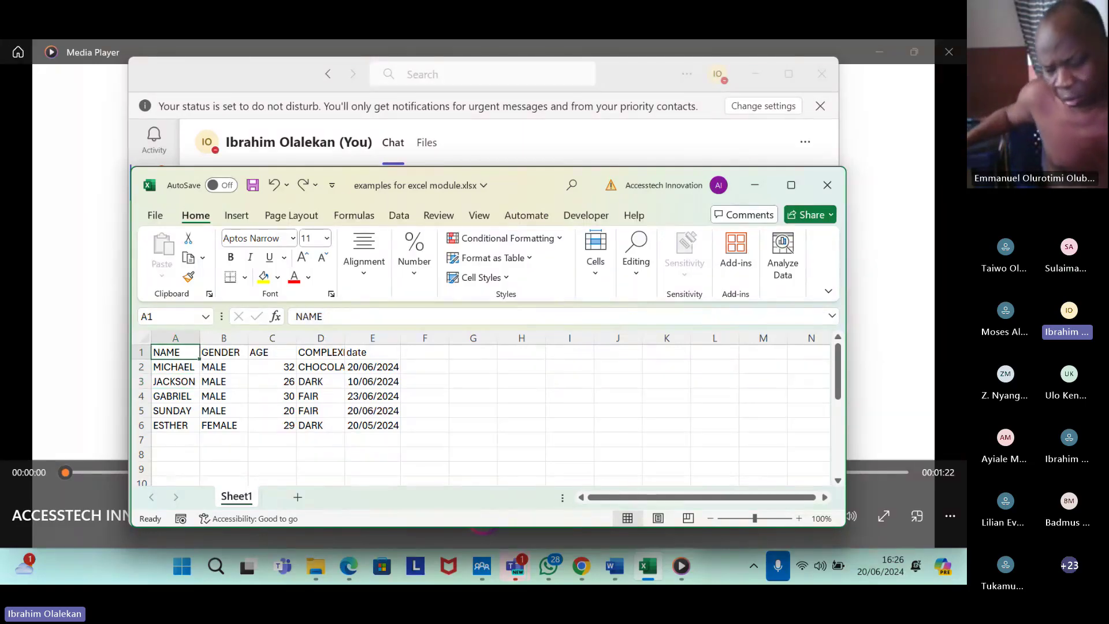
pyautogui.click(224, 352)
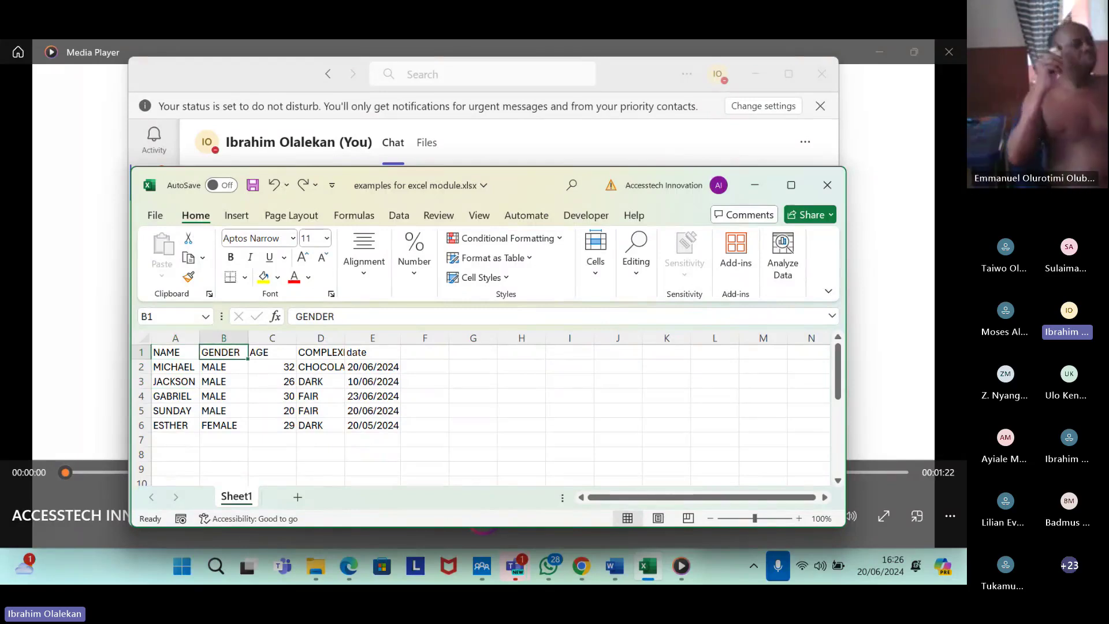
pyautogui.click(223, 367)
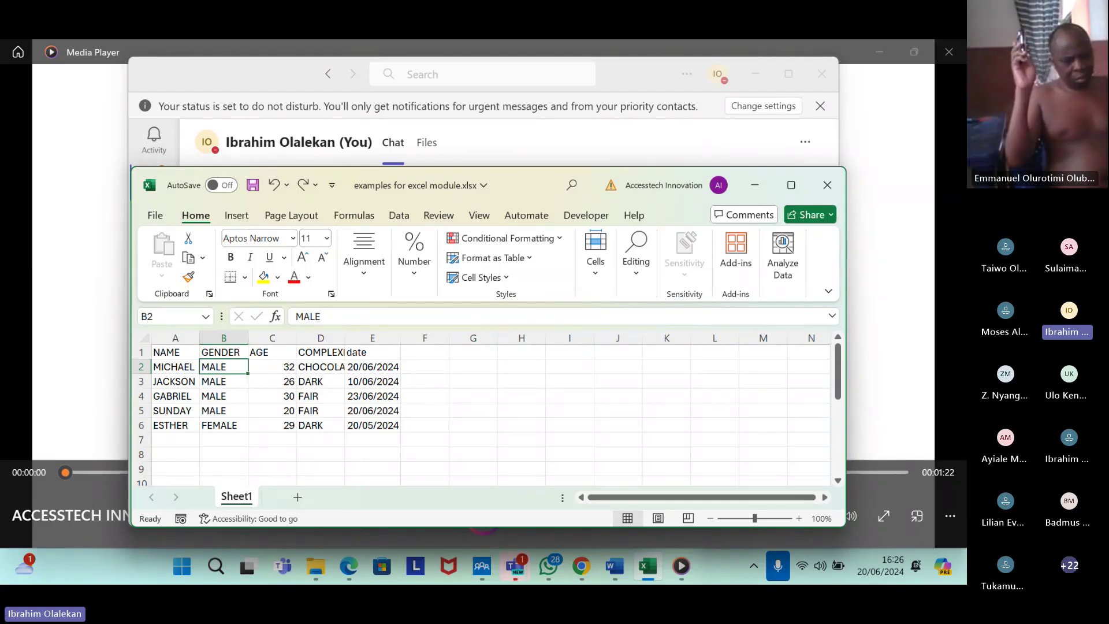
pyautogui.hotkey('shift', 'F10')
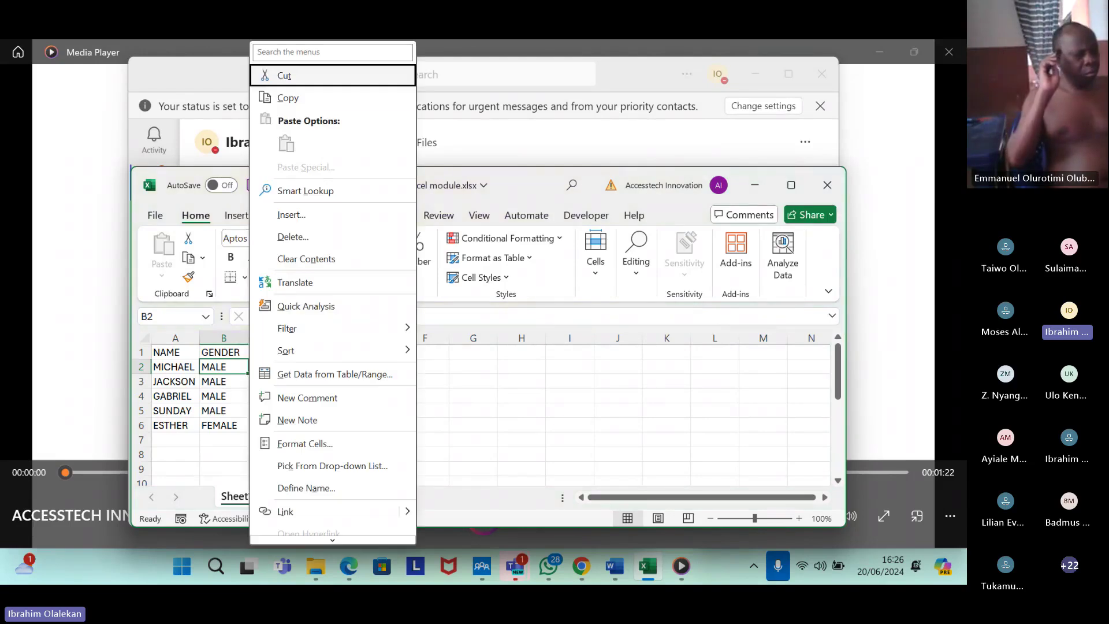
pyautogui.press('Down')
pyautogui.press('Down')
pyautogui.press('Down')
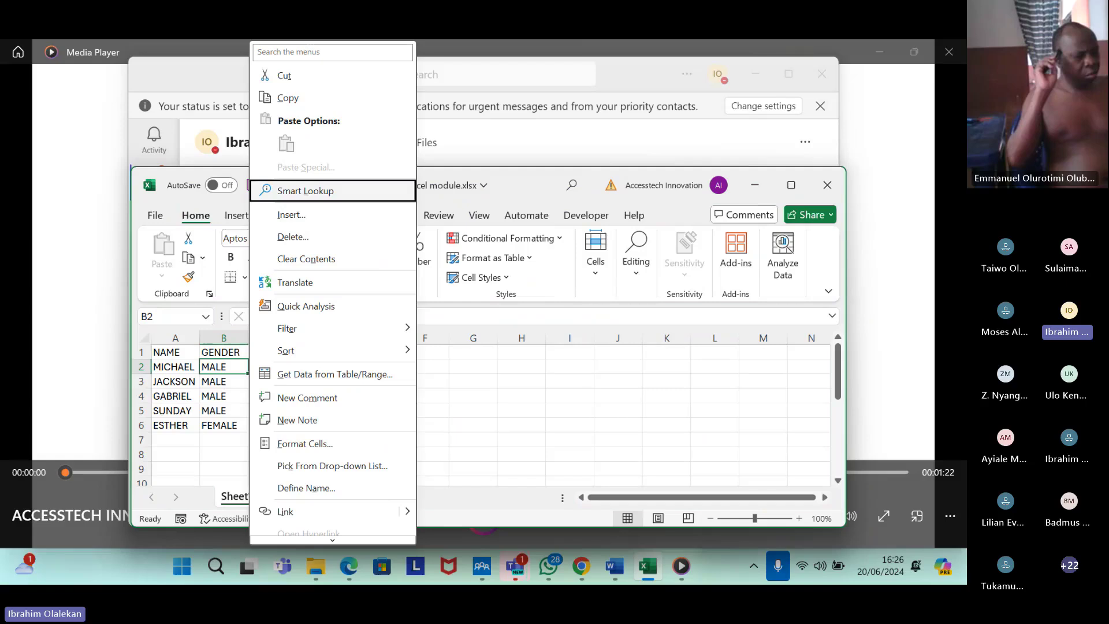
pyautogui.press('Down')
pyautogui.press('Down')
pyautogui.press('Down')
pyautogui.press('Down')
pyautogui.press('Down')
pyautogui.press('Down')
pyautogui.press('Down')
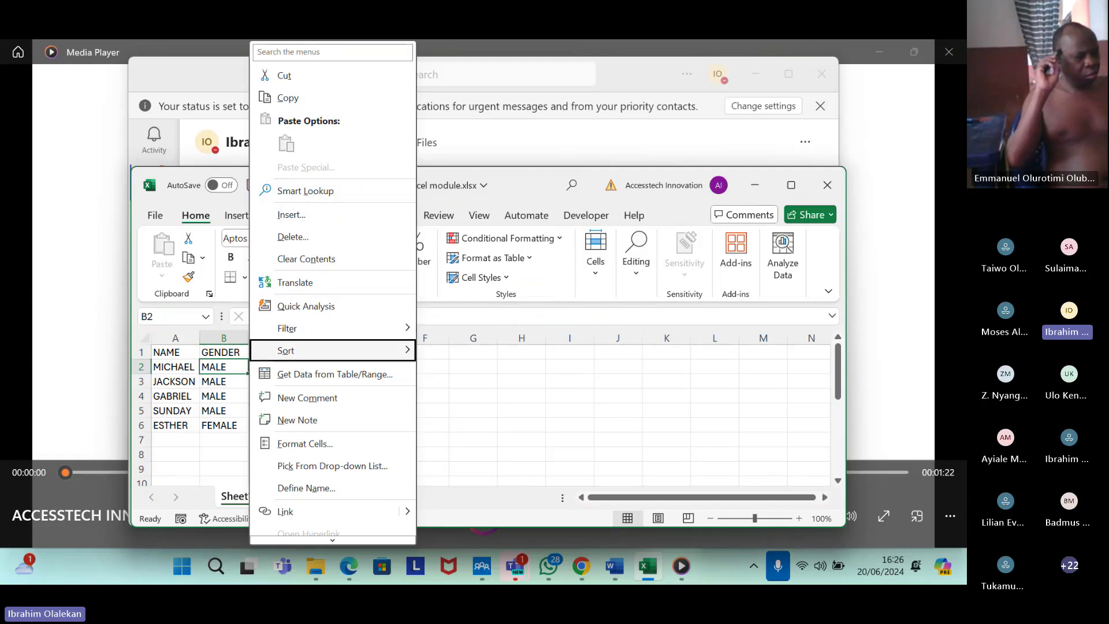
pyautogui.press('Right')
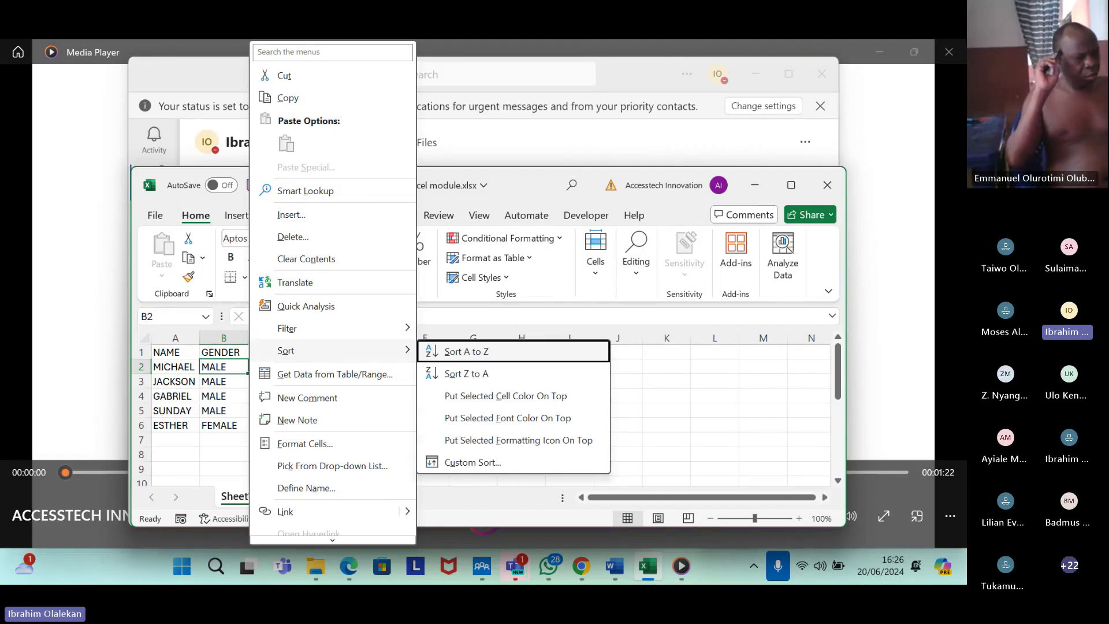
pyautogui.press('Return')
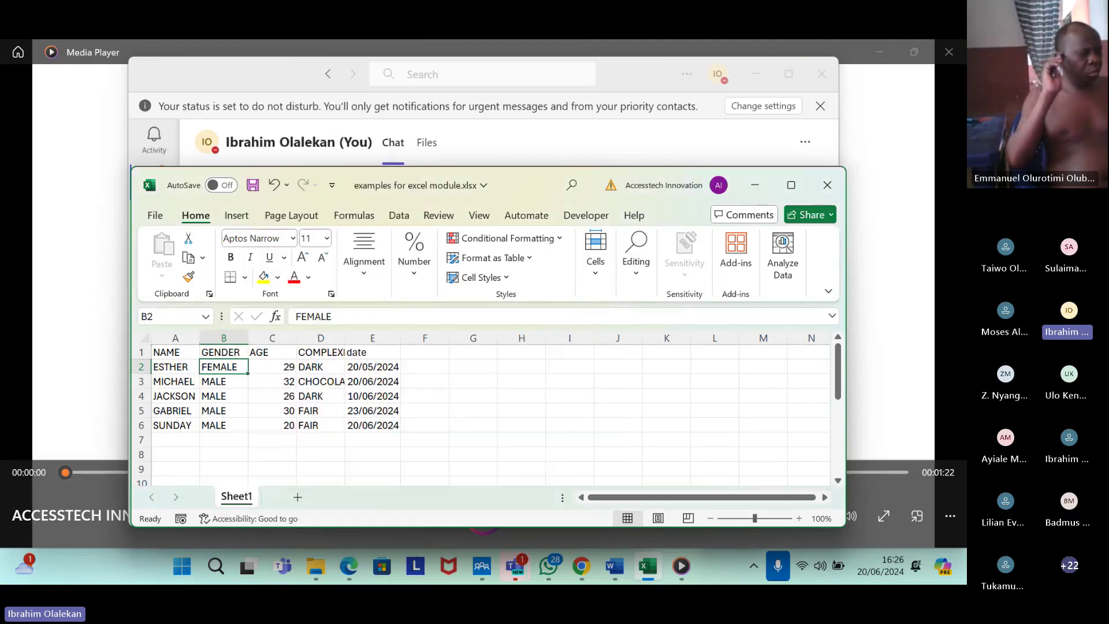
# Examine the order of the genders in column B from the heading past the last record, and return to the name in A2.
pyautogui.click(224, 352)
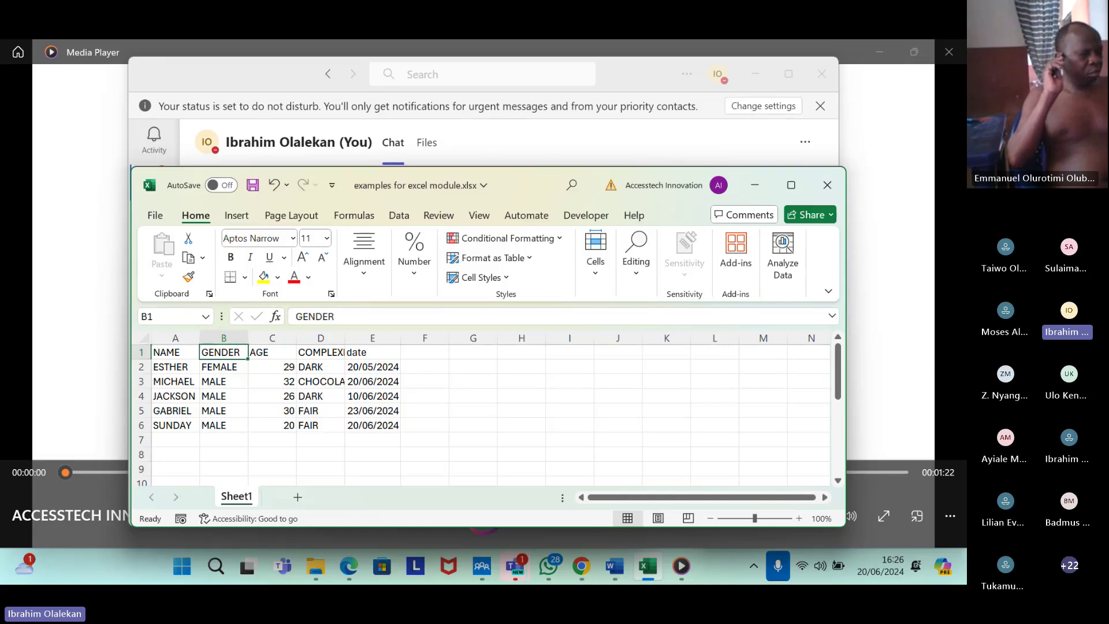
pyautogui.click(224, 366)
pyautogui.press('Down')
pyautogui.press('Down')
pyautogui.press('Down')
pyautogui.press('Down')
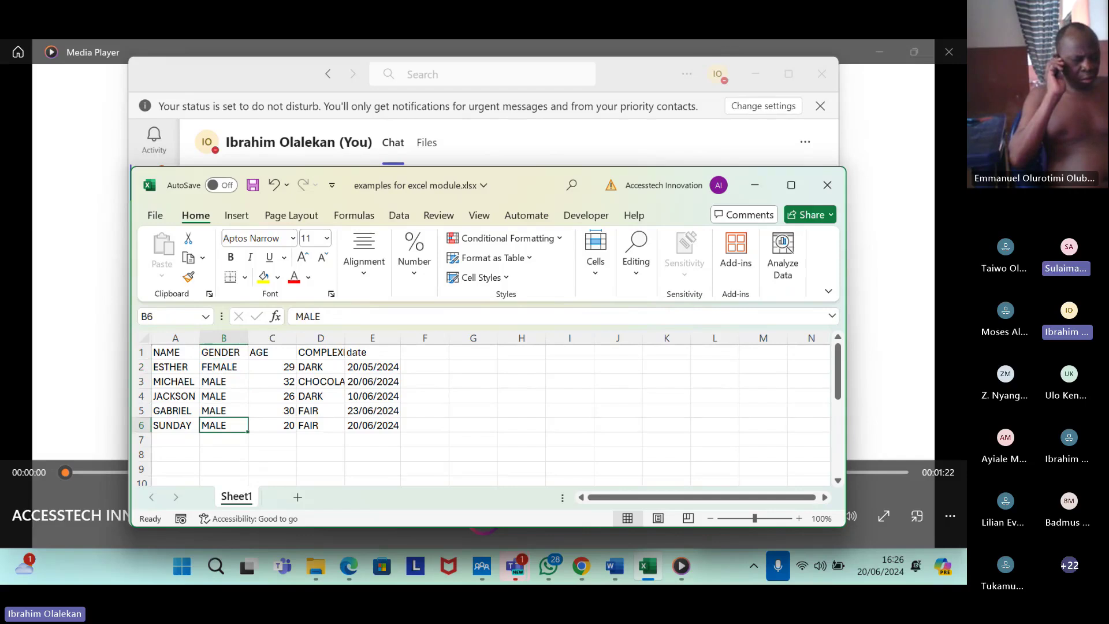
pyautogui.press('Down')
pyautogui.press('Down')
pyautogui.press('Up')
pyautogui.press('Up')
pyautogui.press('Up')
pyautogui.press('Up')
pyautogui.press('Up')
pyautogui.press('Up')
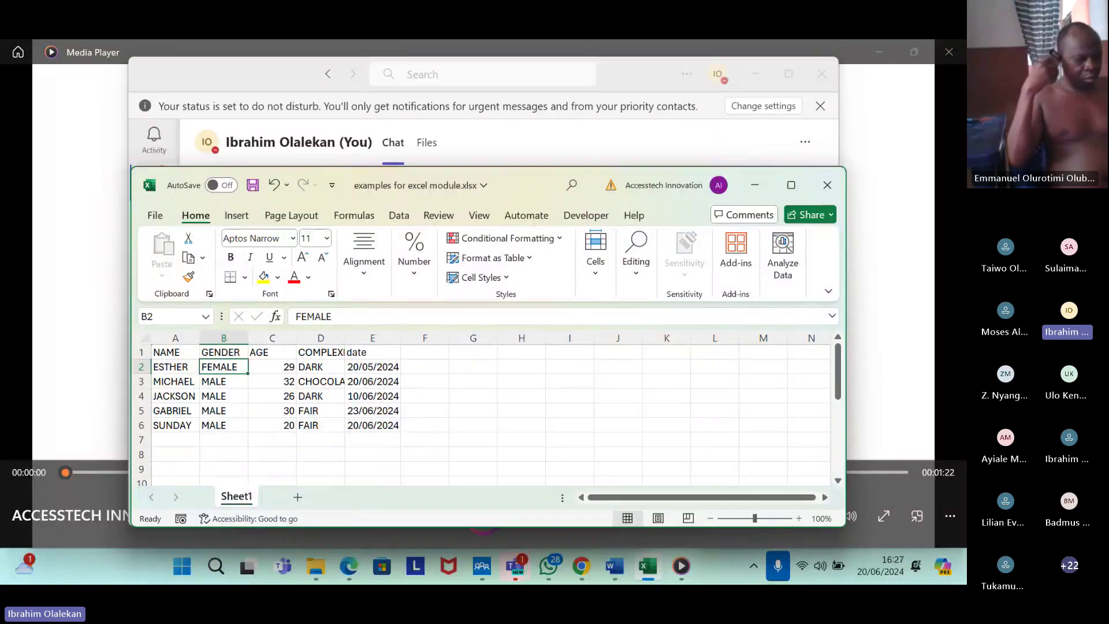
pyautogui.press('Left')
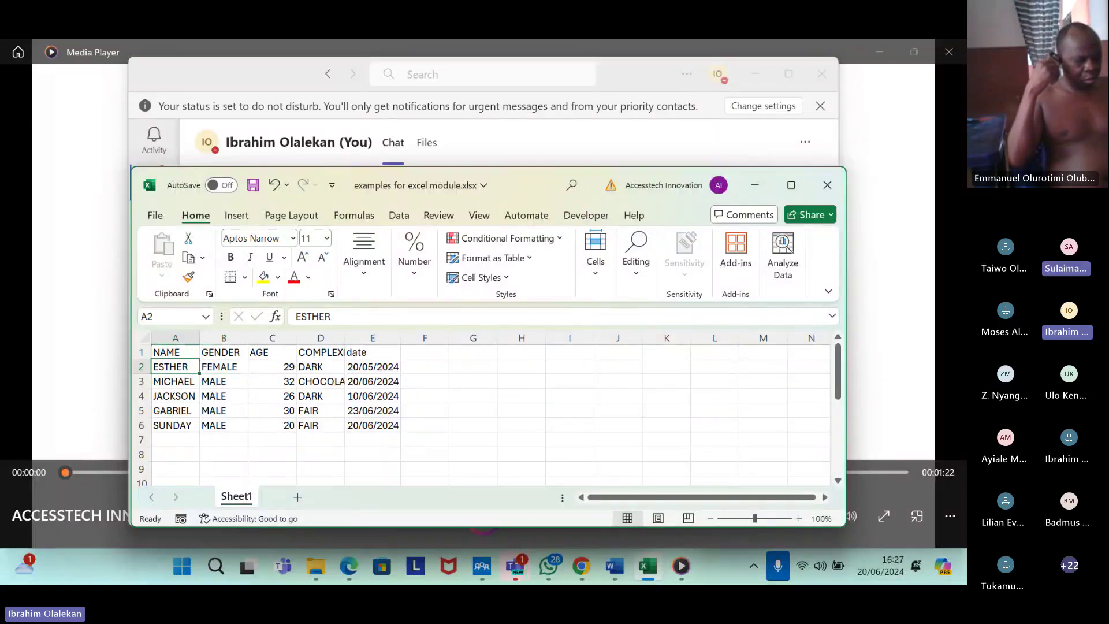
# Check the age and complexion in row 2, and review the COMPLEXION and AGE headings in row 1.
pyautogui.press('Right')
pyautogui.press('Right')
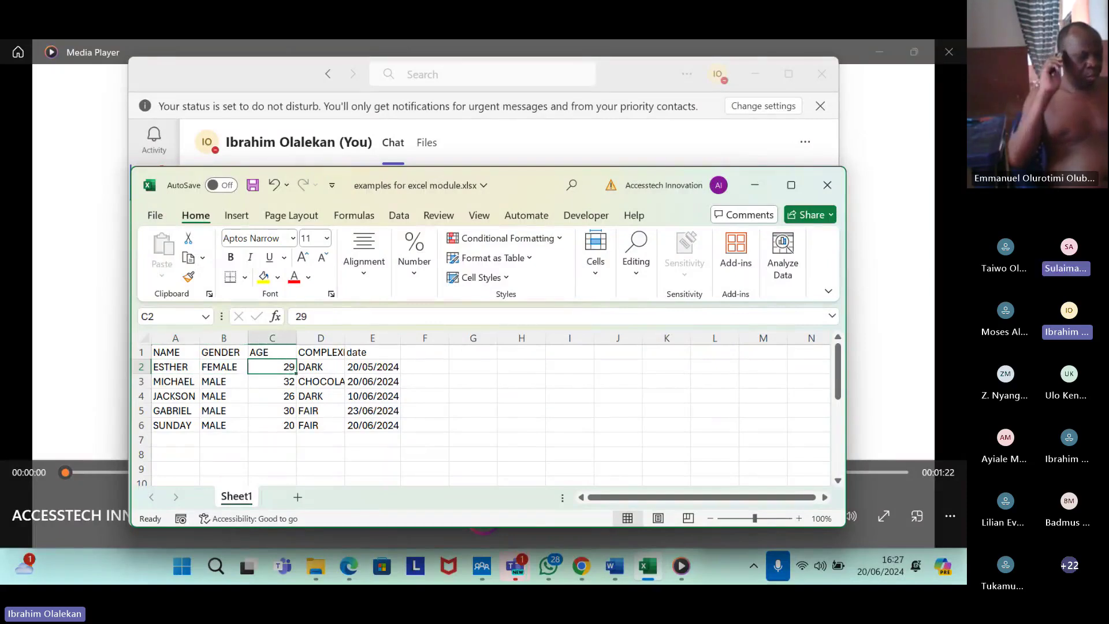
pyautogui.press('Right')
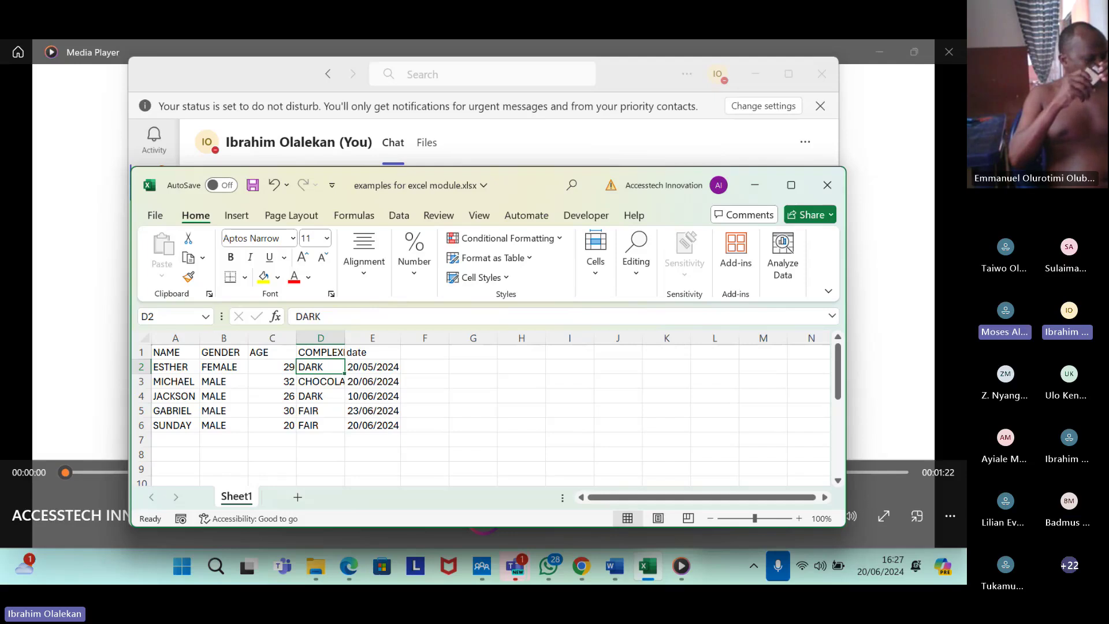
pyautogui.click(321, 351)
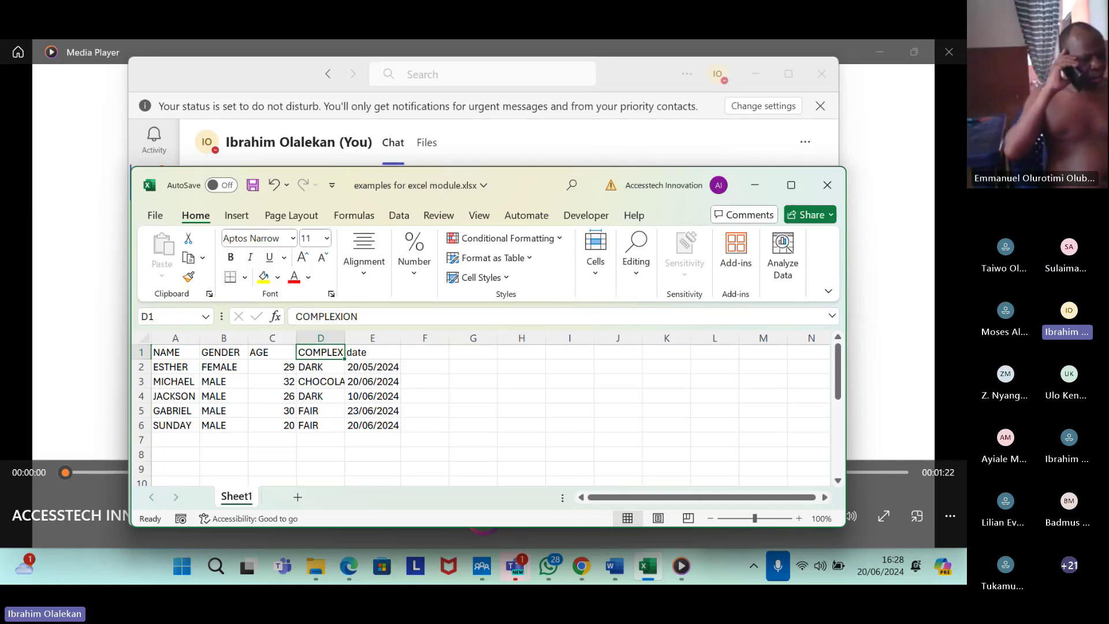
pyautogui.press('Left')
pyautogui.press('Left')
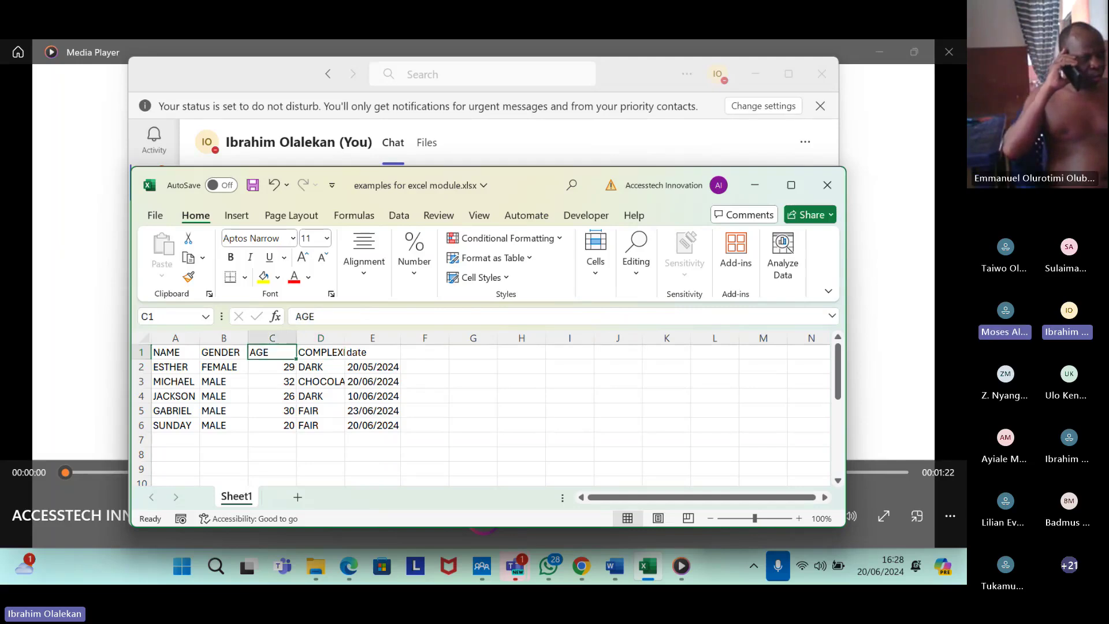
# Undo the sort by GENDER and return to the NAME heading in cell A1.
pyautogui.click(224, 367)
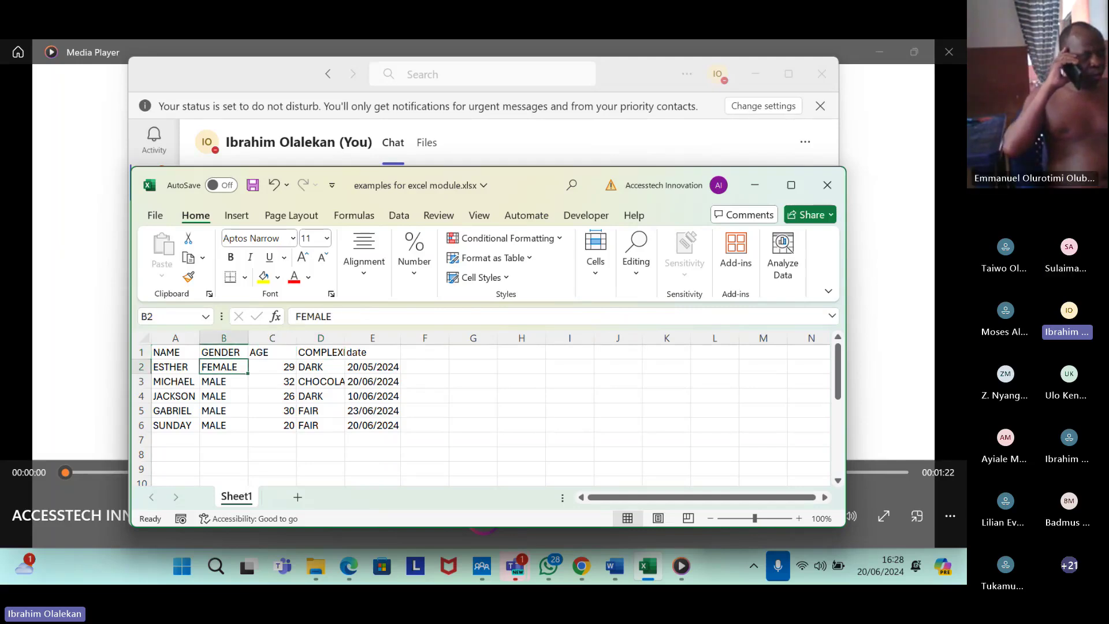
pyautogui.hotkey('ctrl', 'z')
pyautogui.press('Up')
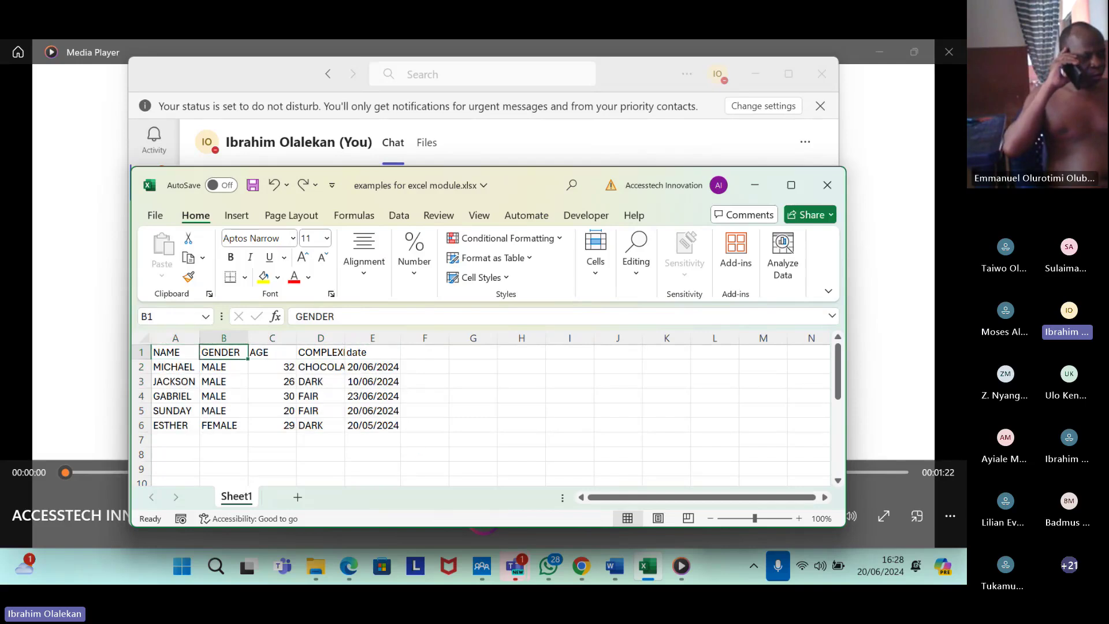
pyautogui.press('Left')
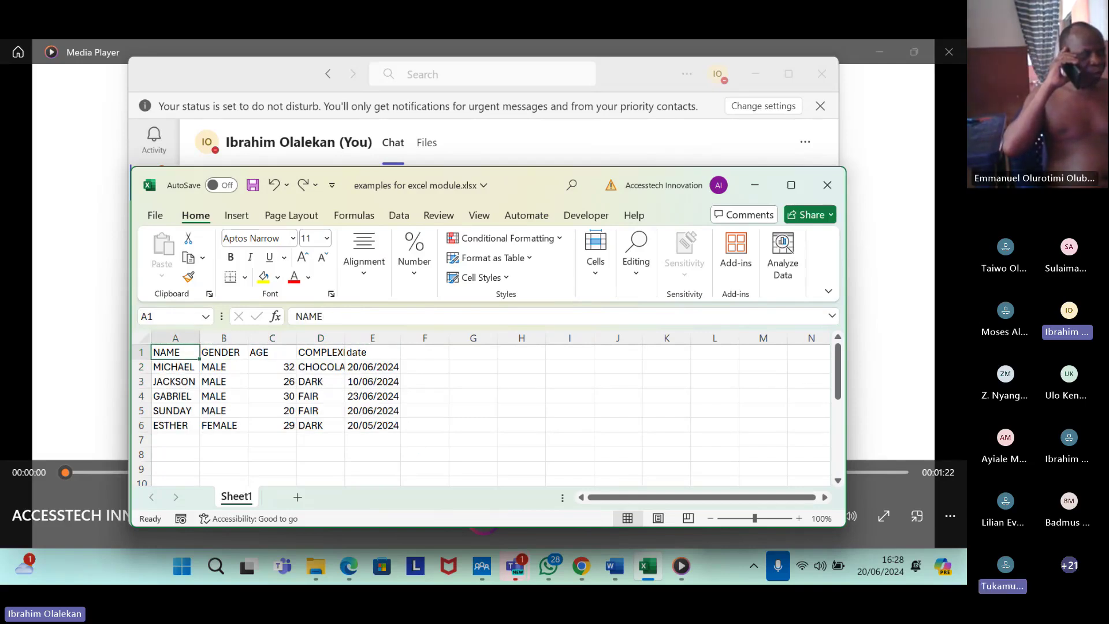
# Examine the ages in column C from the heading through the last record, and return to the AGE heading.
pyautogui.click(223, 352)
pyautogui.click(272, 352)
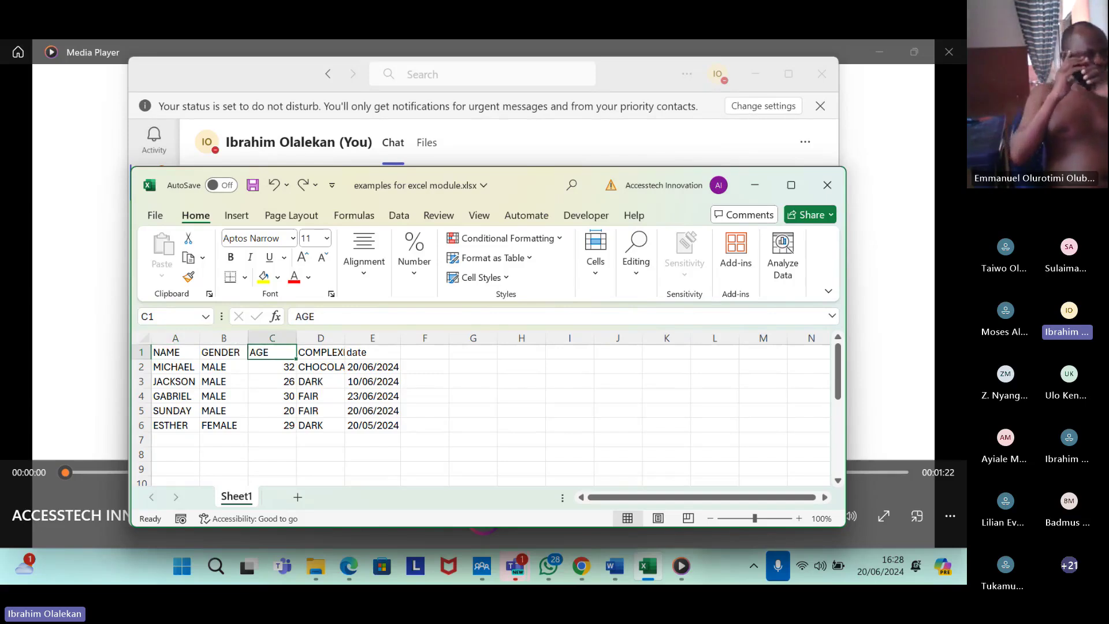
pyautogui.press('Down')
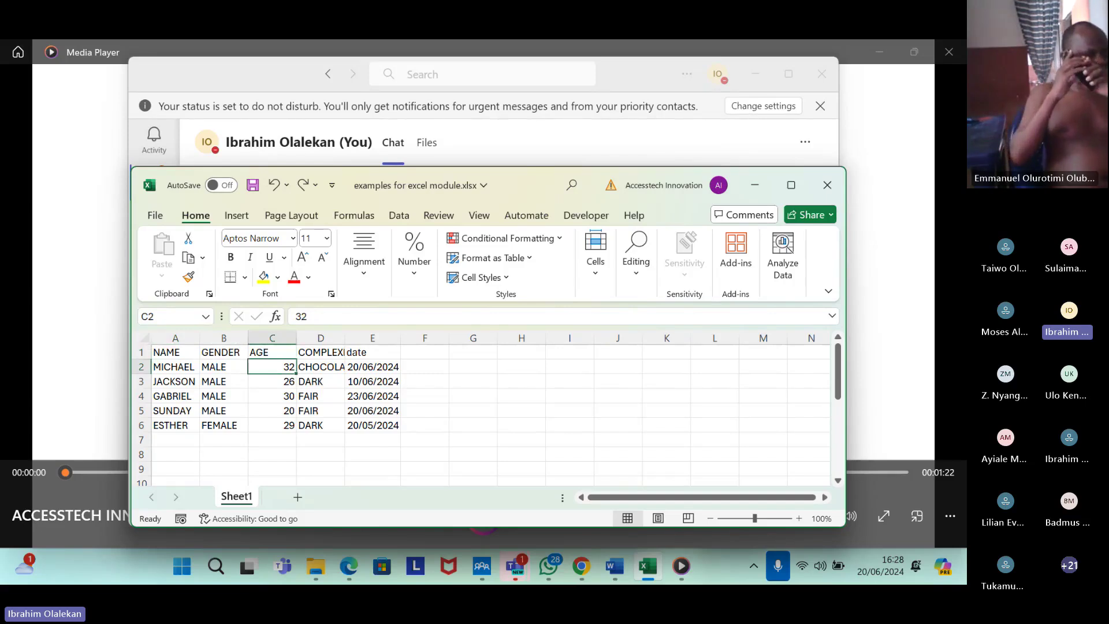
pyautogui.press('Down')
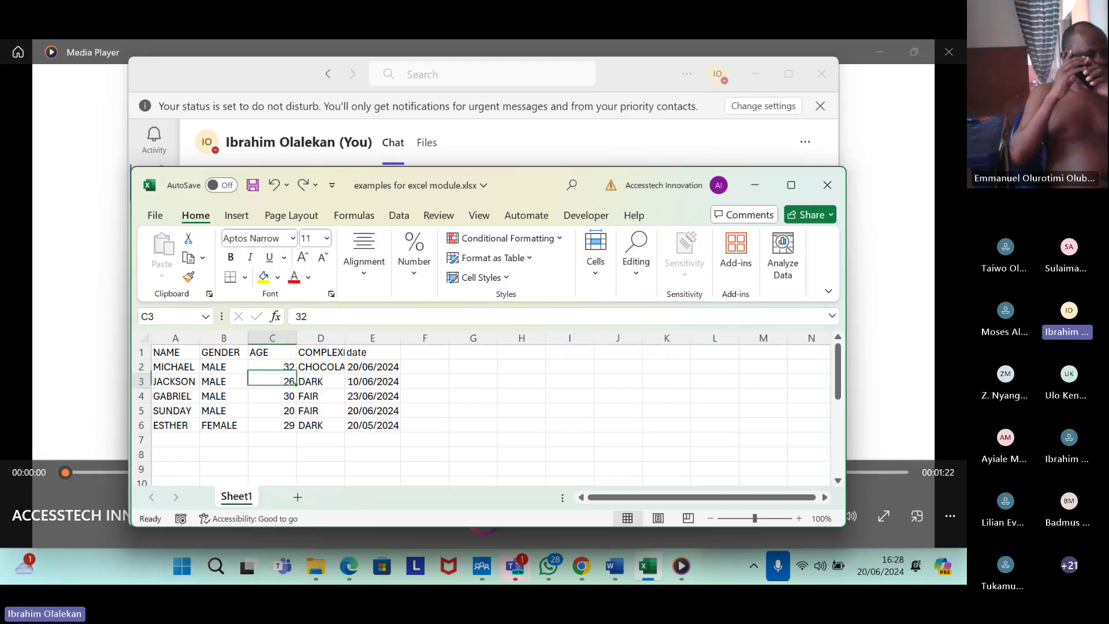
pyautogui.press('Down')
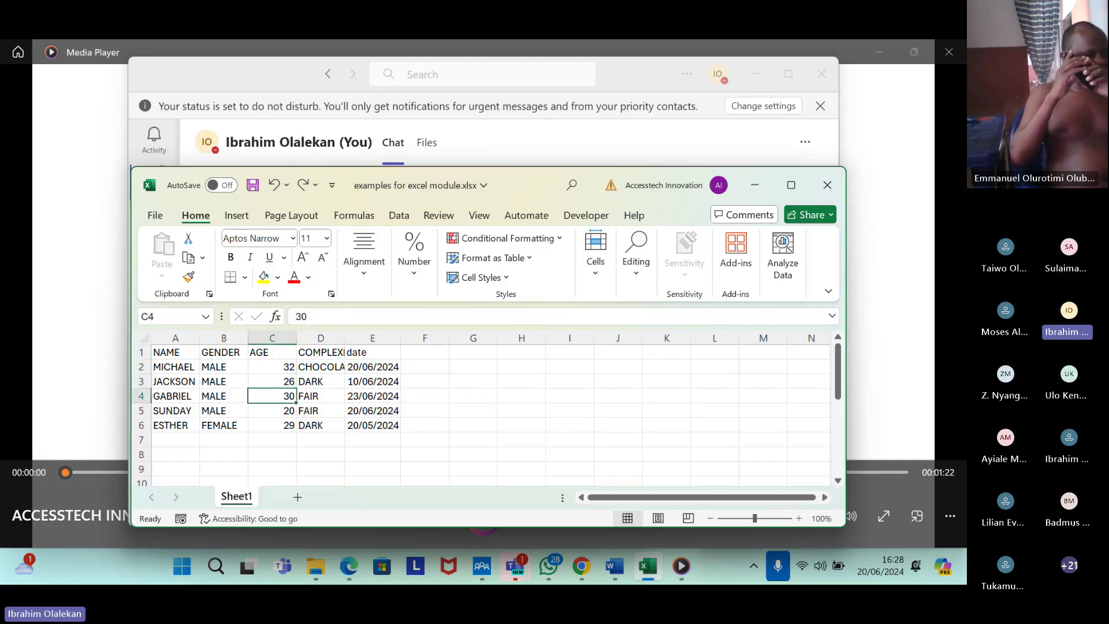
pyautogui.press('Down')
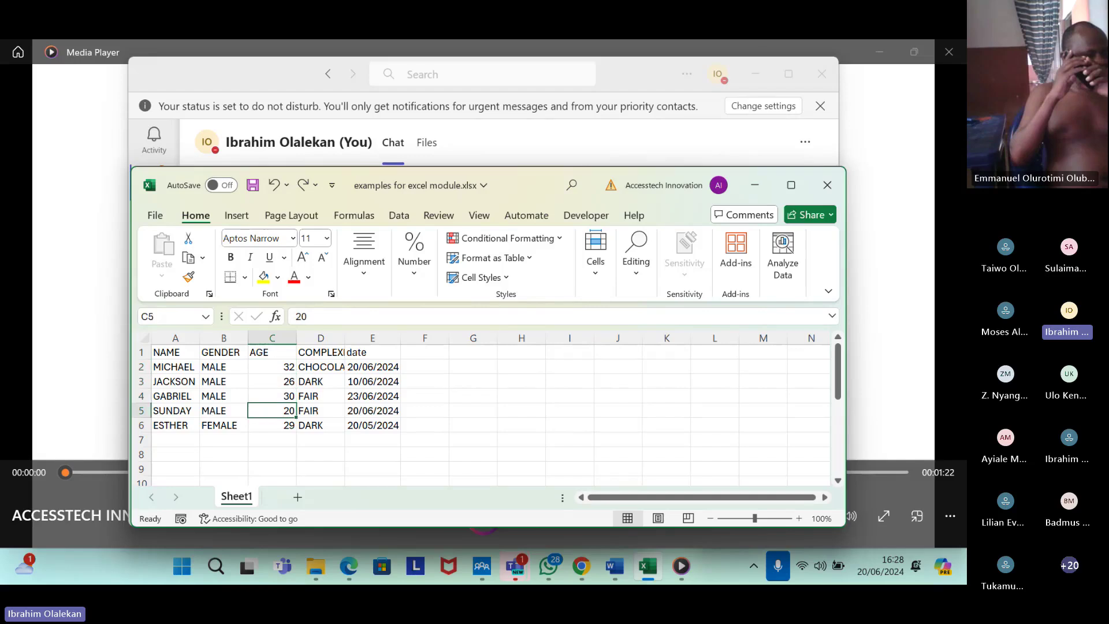
pyautogui.press('Down')
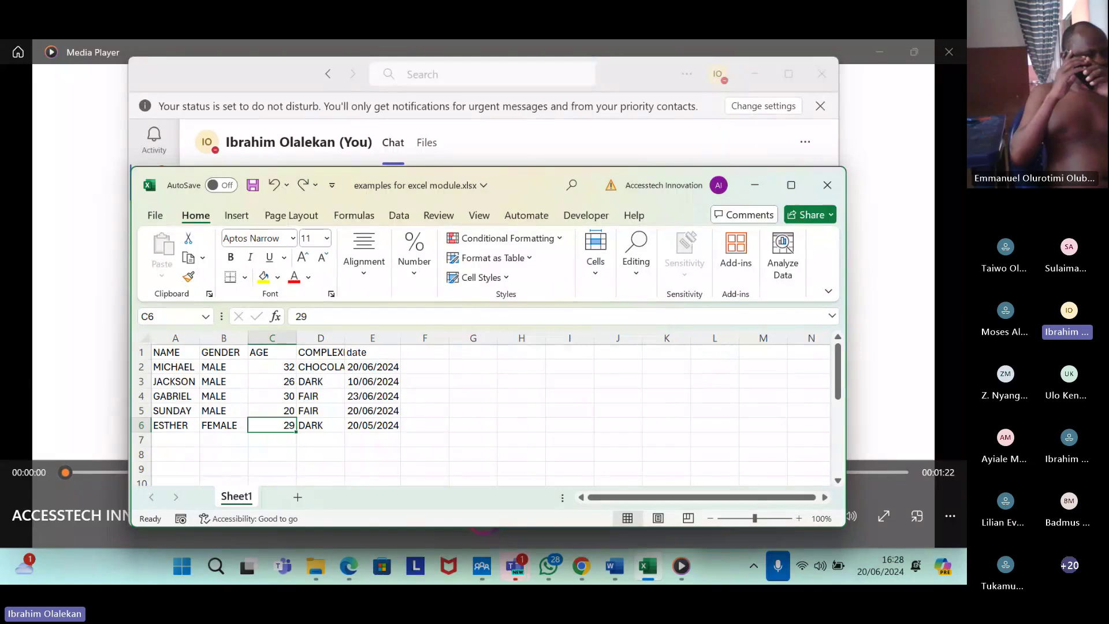
pyautogui.click(272, 352)
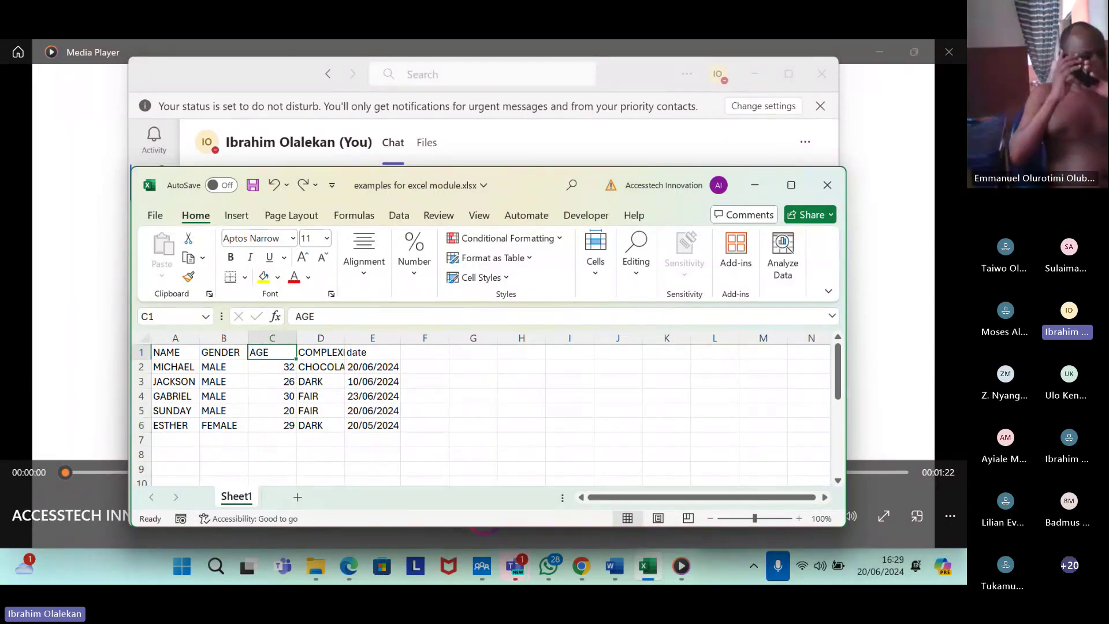
# Sort the records by the AGE column from smallest to largest, starting from cell C2.
pyautogui.click(272, 366)
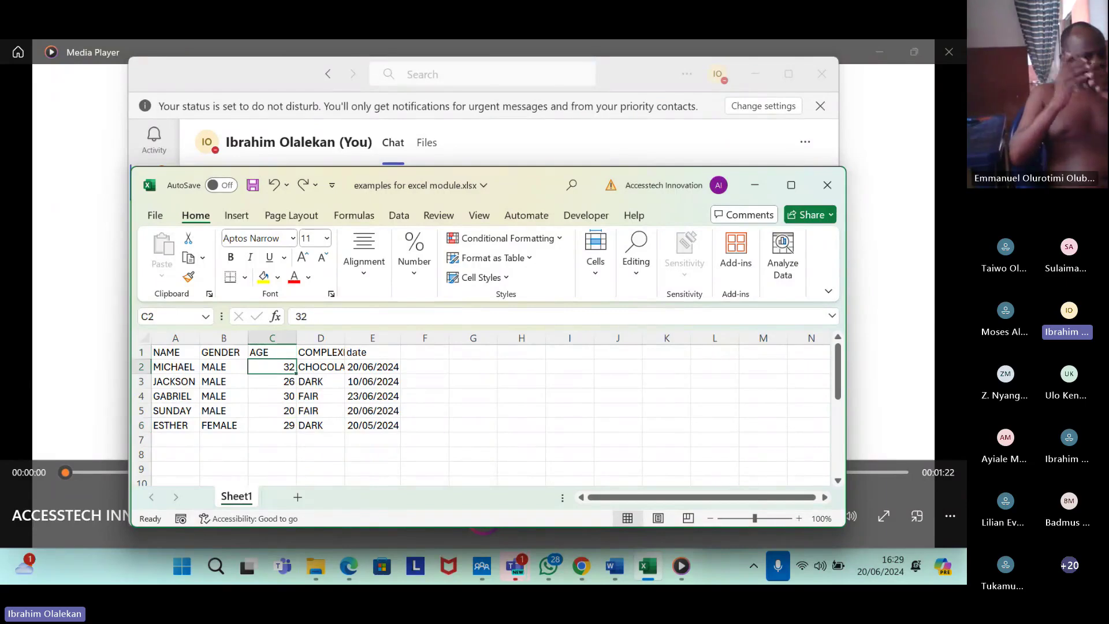
pyautogui.hotkey('shift', 'F10')
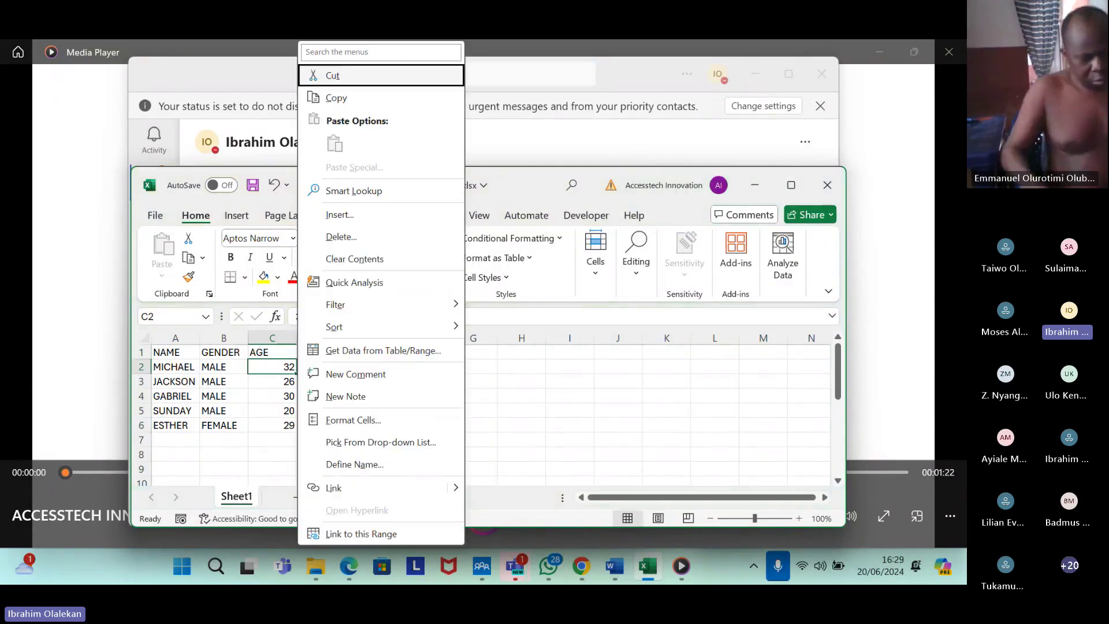
pyautogui.press('Down')
pyautogui.press('Down')
pyautogui.press('Down')
pyautogui.press('Down')
pyautogui.press('Down')
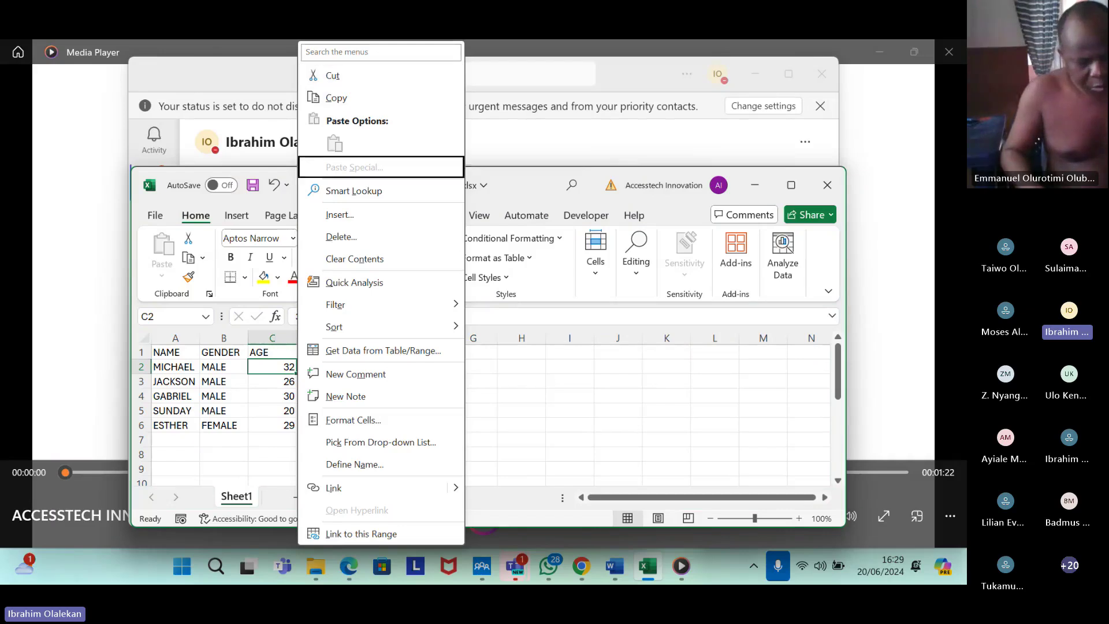
pyautogui.press('Down')
pyautogui.press('Down')
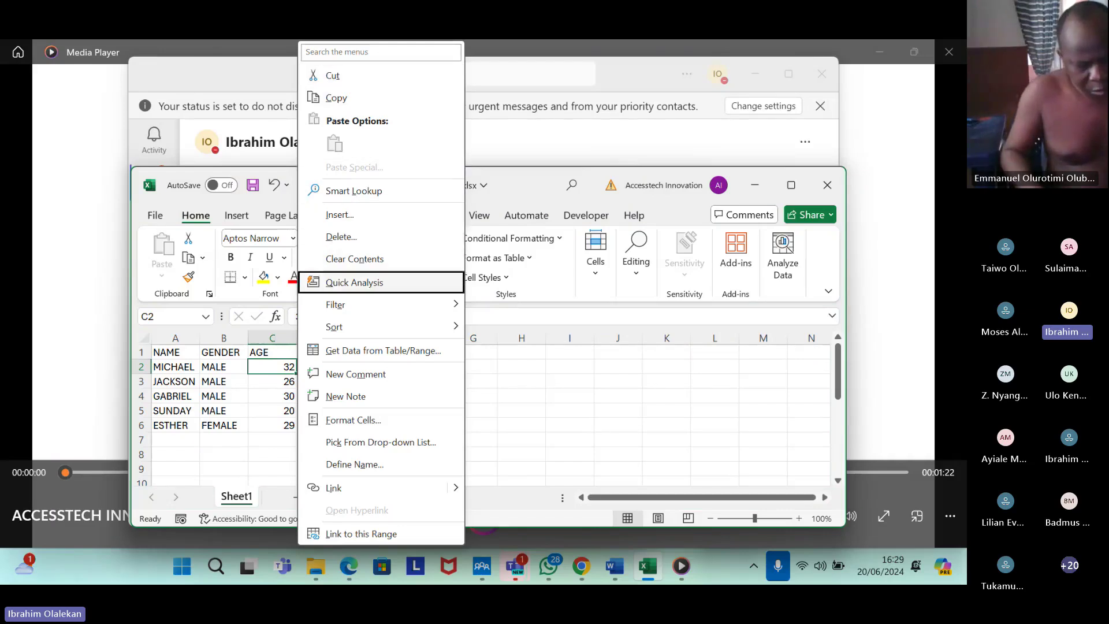
pyautogui.press('Down')
pyautogui.press('Down')
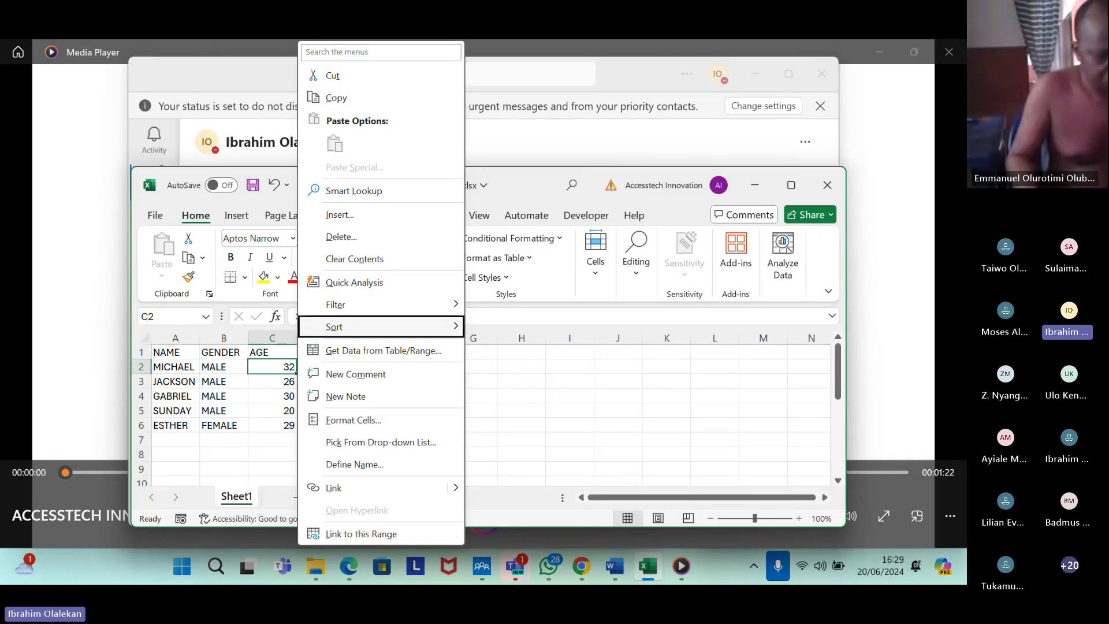
pyautogui.press('Right')
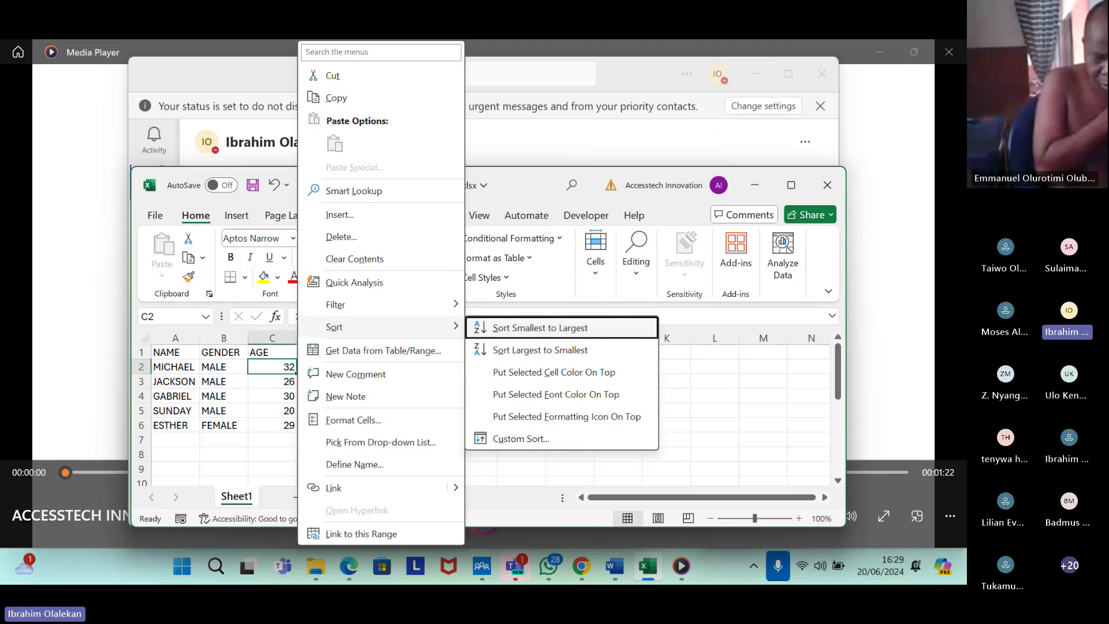
pyautogui.press('Down')
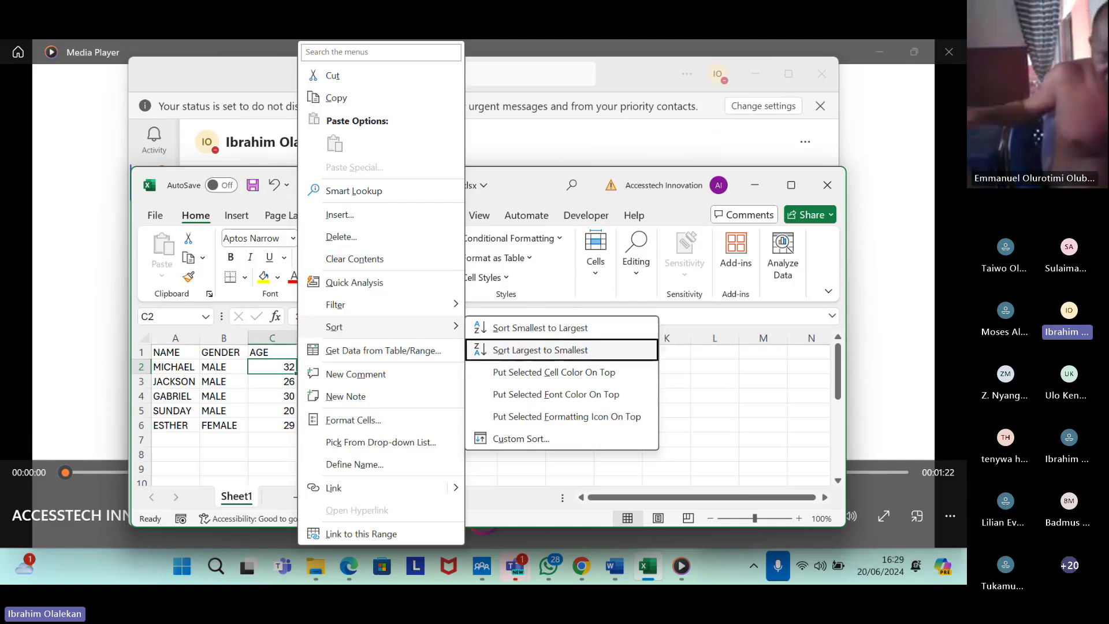
pyautogui.press('Up')
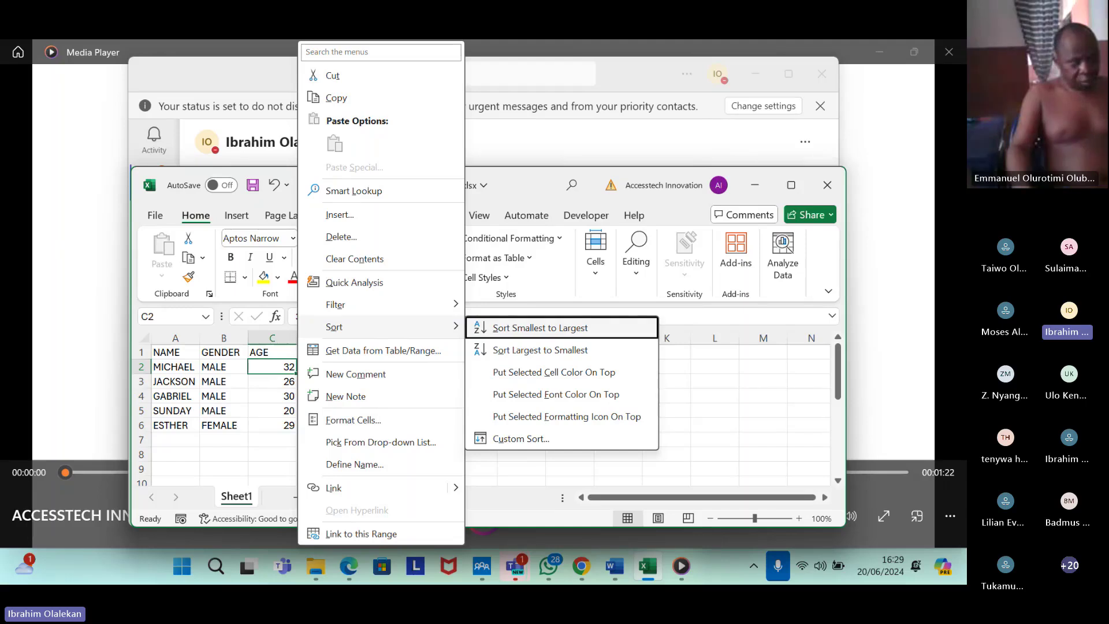
pyautogui.press('Return')
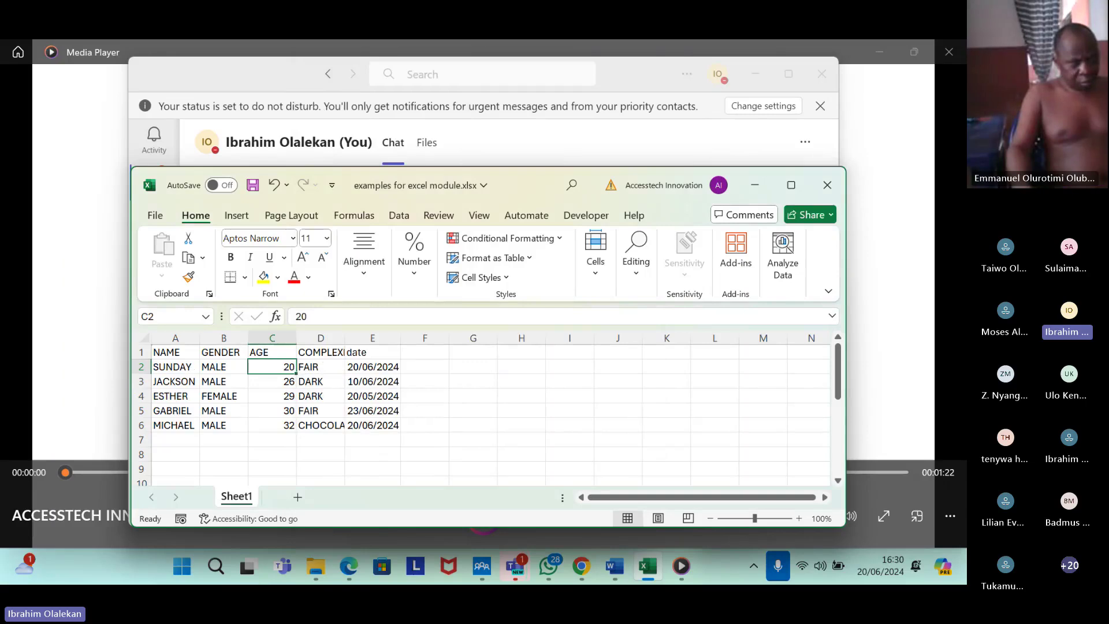
# Examine the sorted order of the ages from the AGE heading down to the last record in row 6.
pyautogui.click(272, 352)
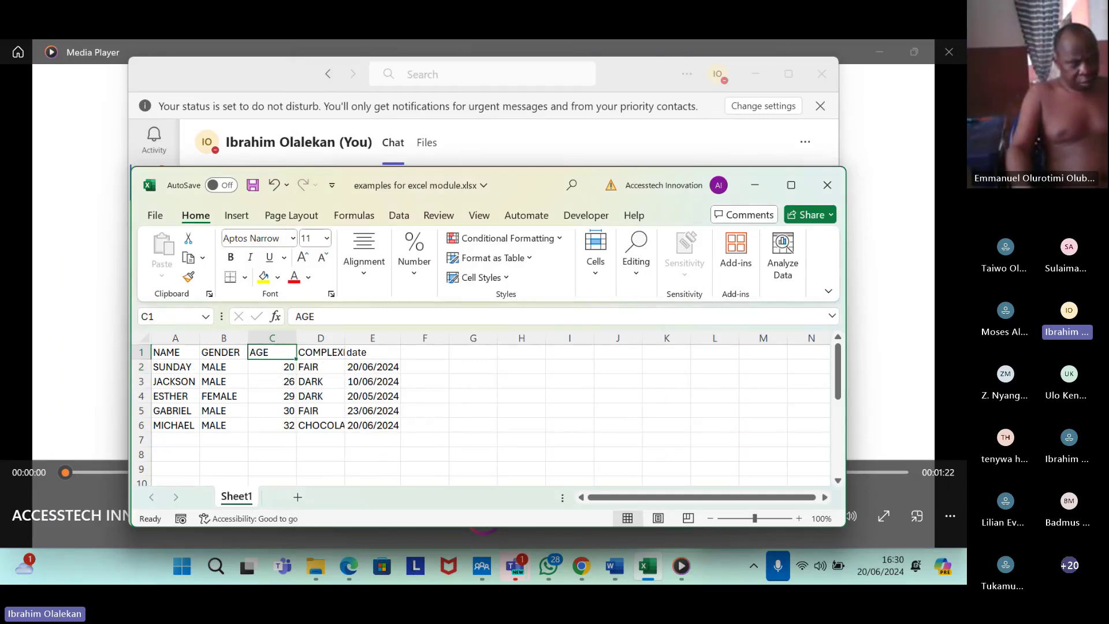
pyautogui.click(272, 366)
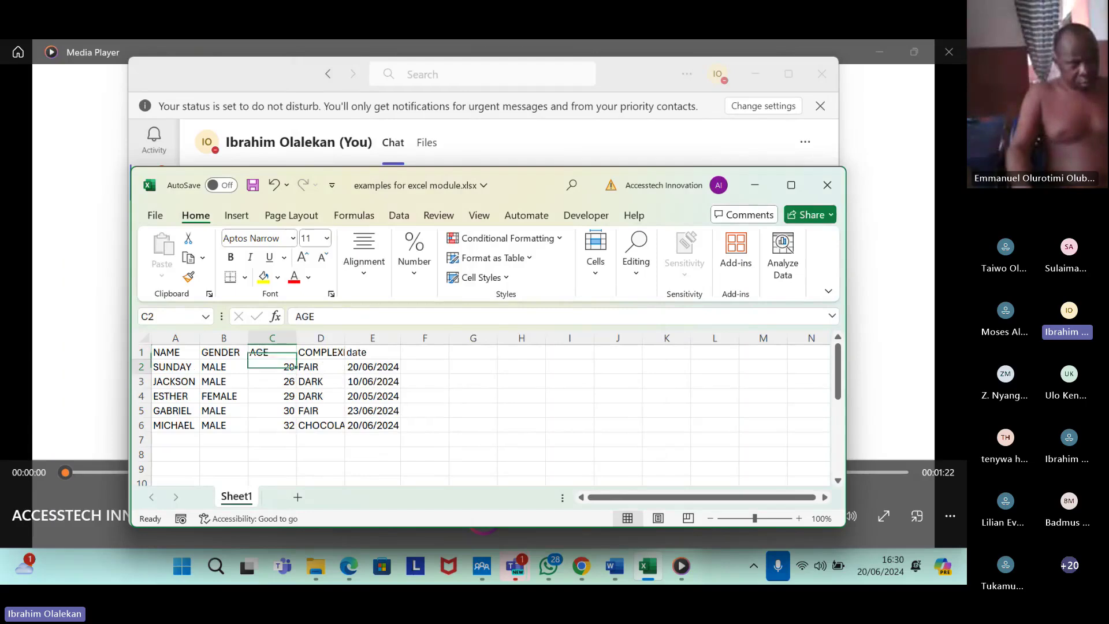
pyautogui.click(272, 381)
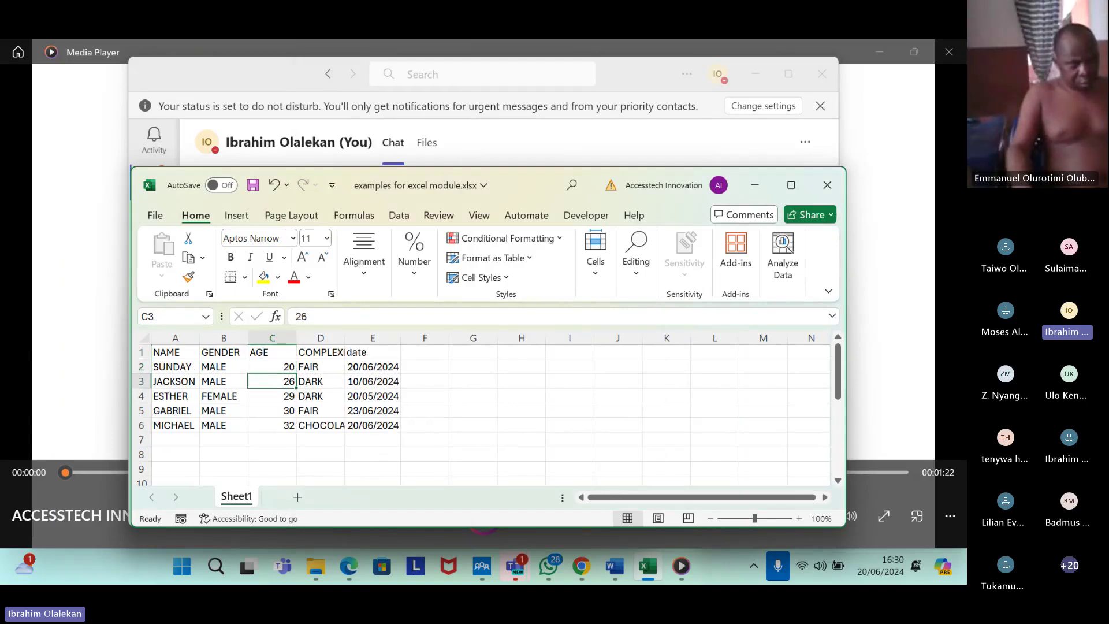
pyautogui.click(272, 396)
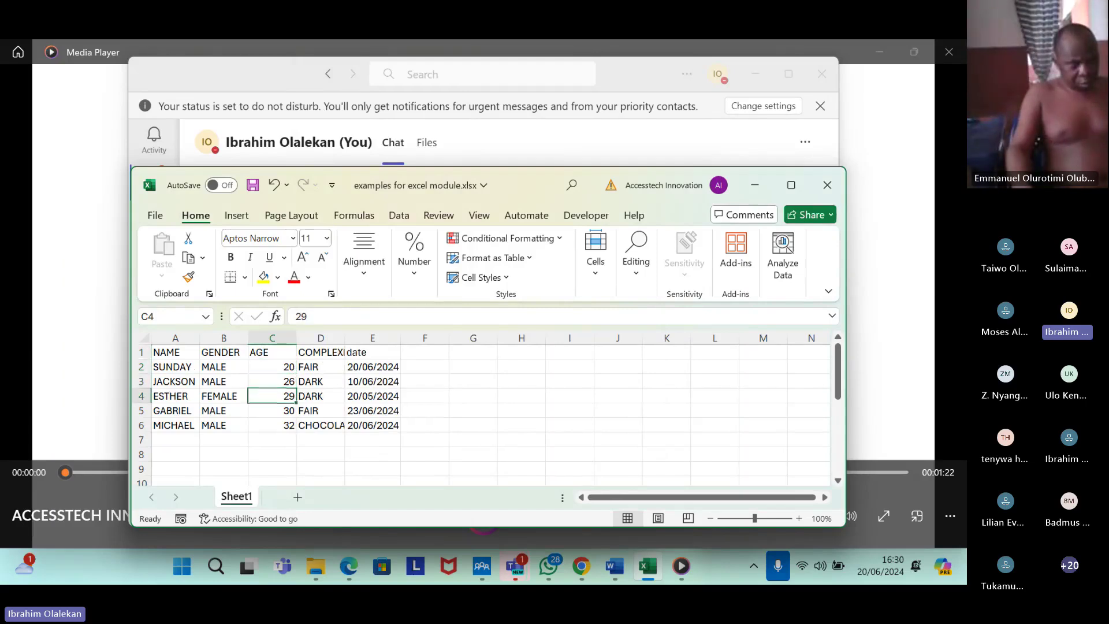
pyautogui.click(272, 410)
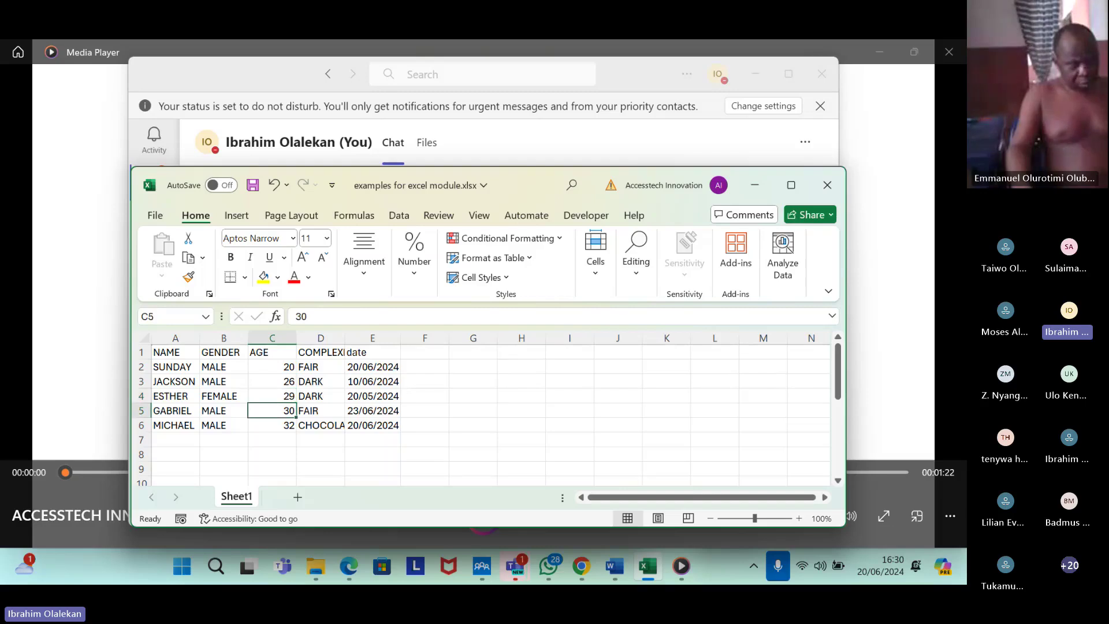
pyautogui.click(272, 425)
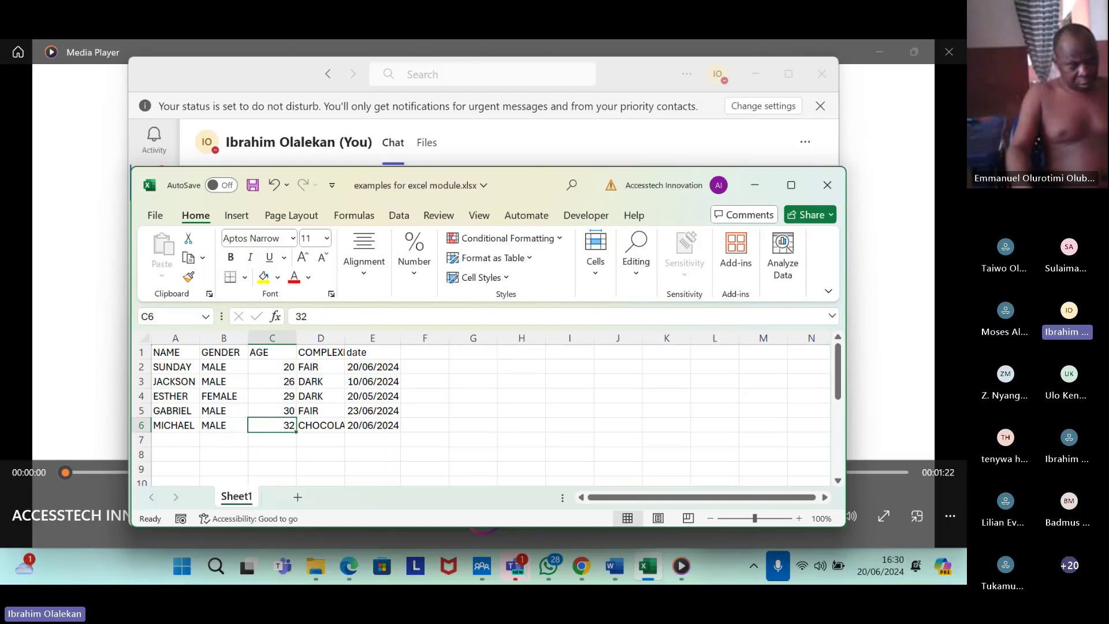
# Undo the sort by AGE, dismiss Quick Analysis, and return to the AGE heading in cell C1.
pyautogui.hotkey('ctrl', 'z')
pyautogui.hotkey('ctrl', 'q')
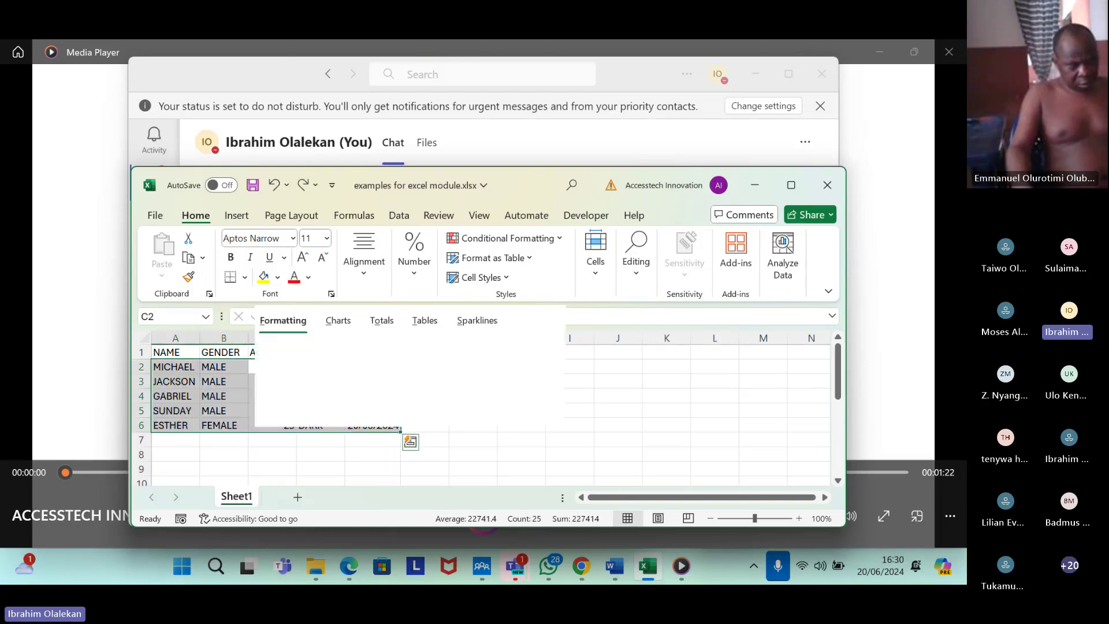
pyautogui.press('Escape')
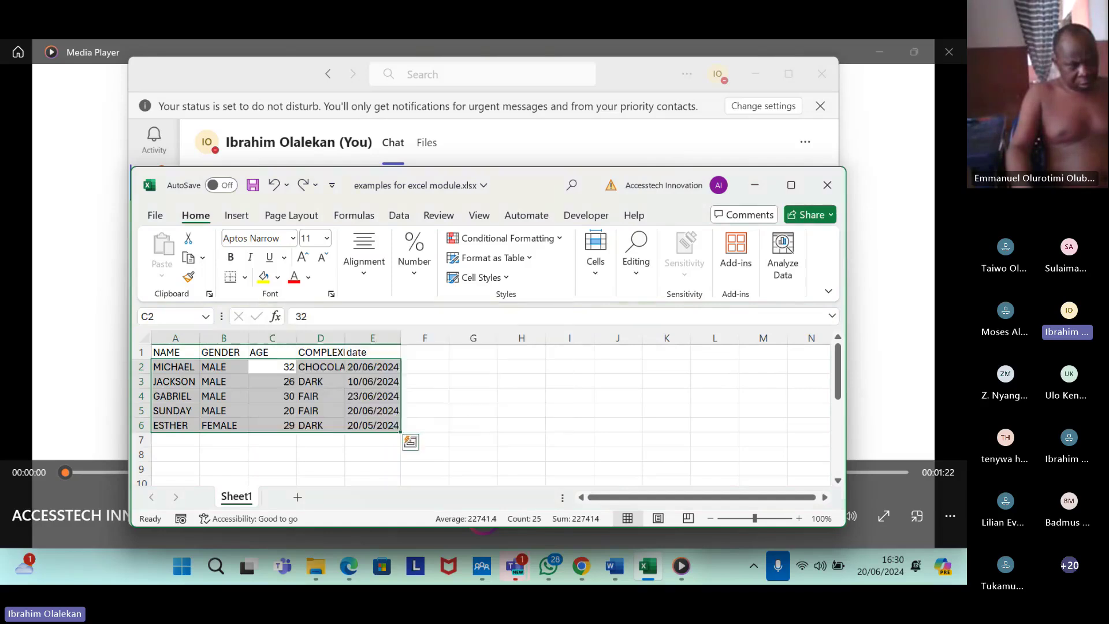
pyautogui.click(272, 351)
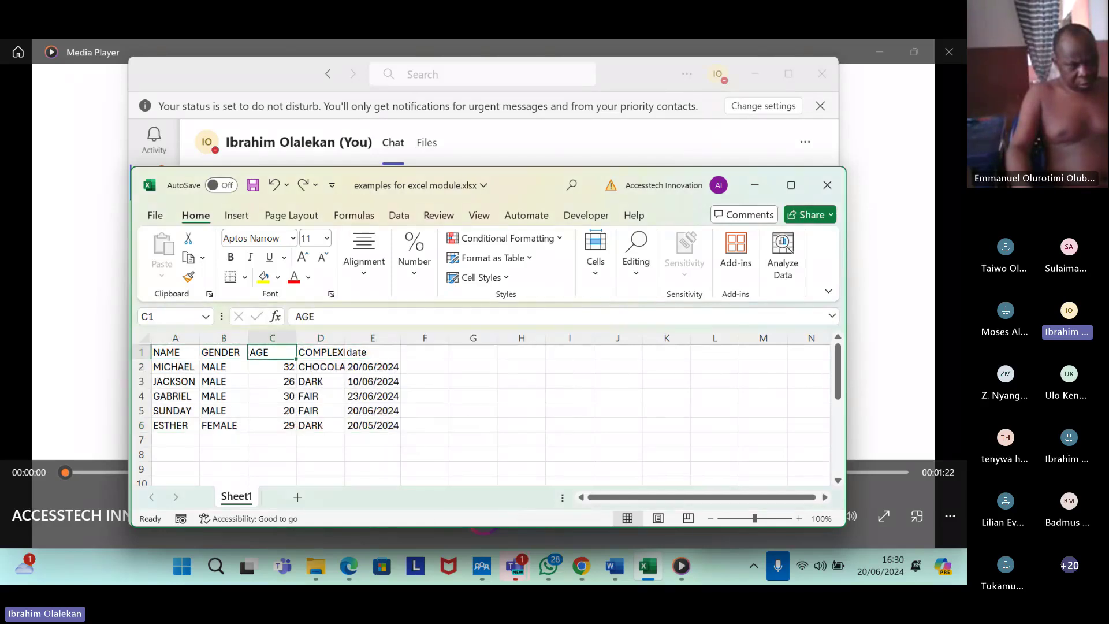
# Sort the records by the AGE column from largest to smallest, starting from cell C2.
pyautogui.click(272, 366)
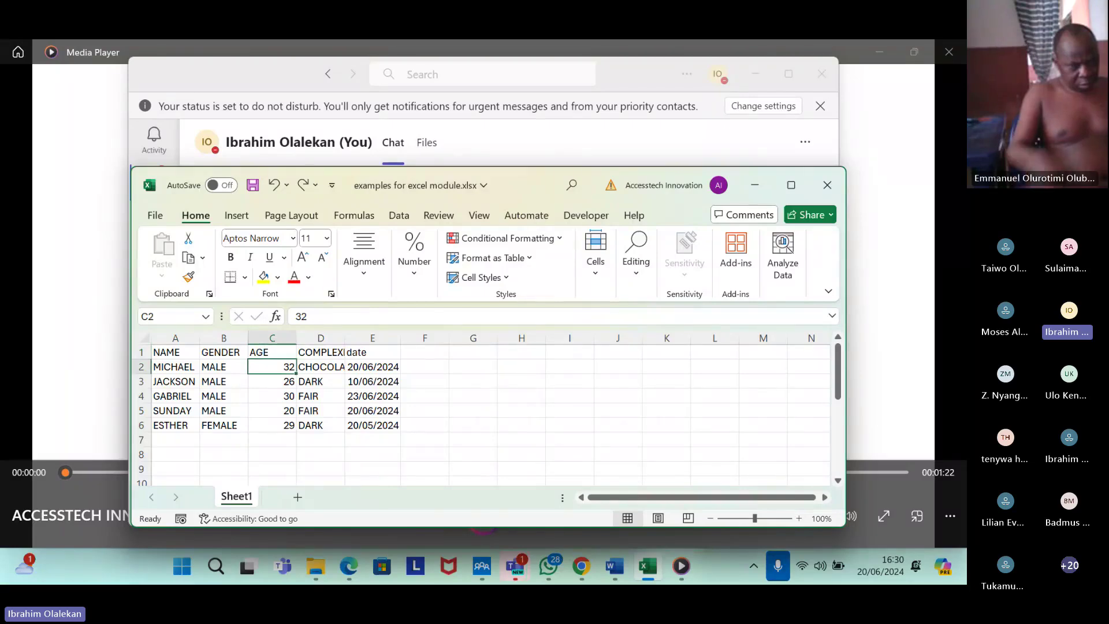
pyautogui.hotkey('shift', 'F10')
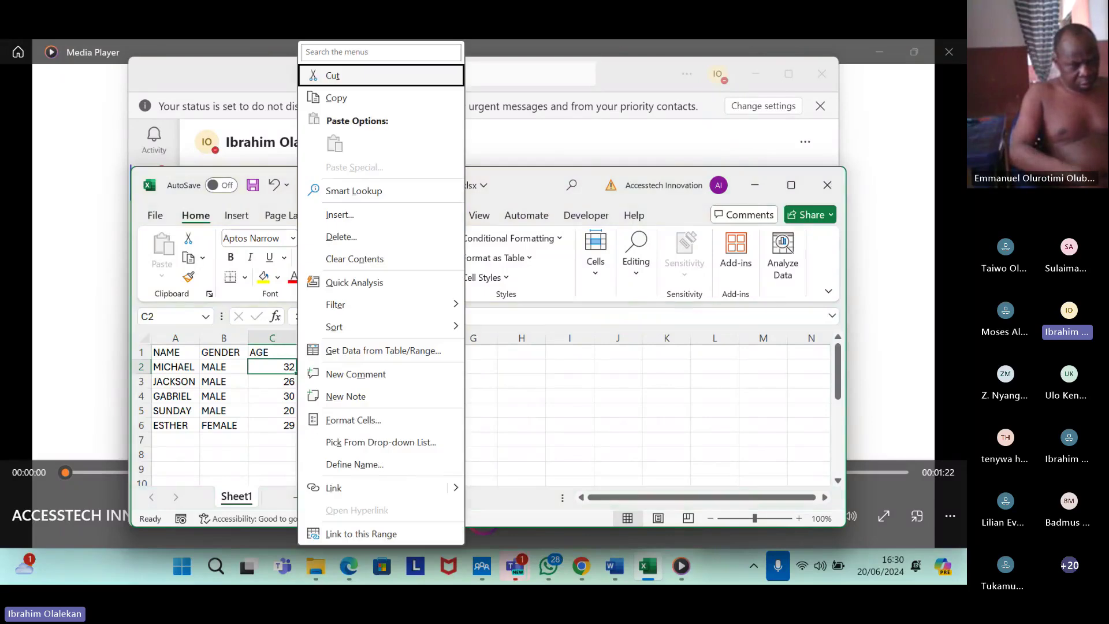
pyautogui.press('Down')
pyautogui.press('Down')
pyautogui.press('Down')
pyautogui.press('Down')
pyautogui.press('Down')
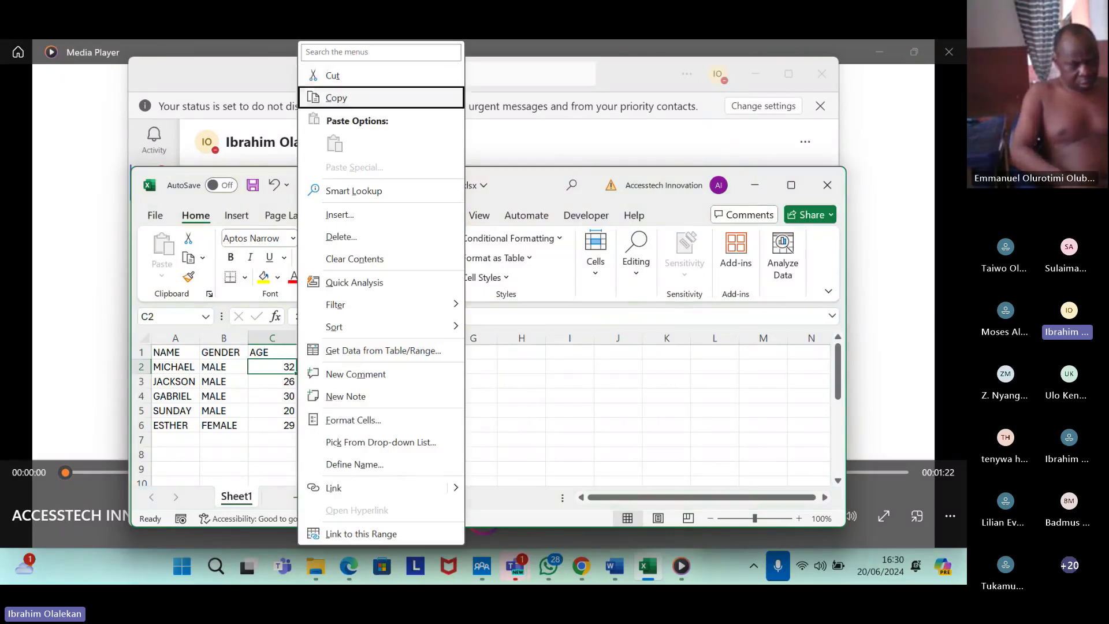
pyautogui.press('Down')
pyautogui.press('Down')
pyautogui.press('Down')
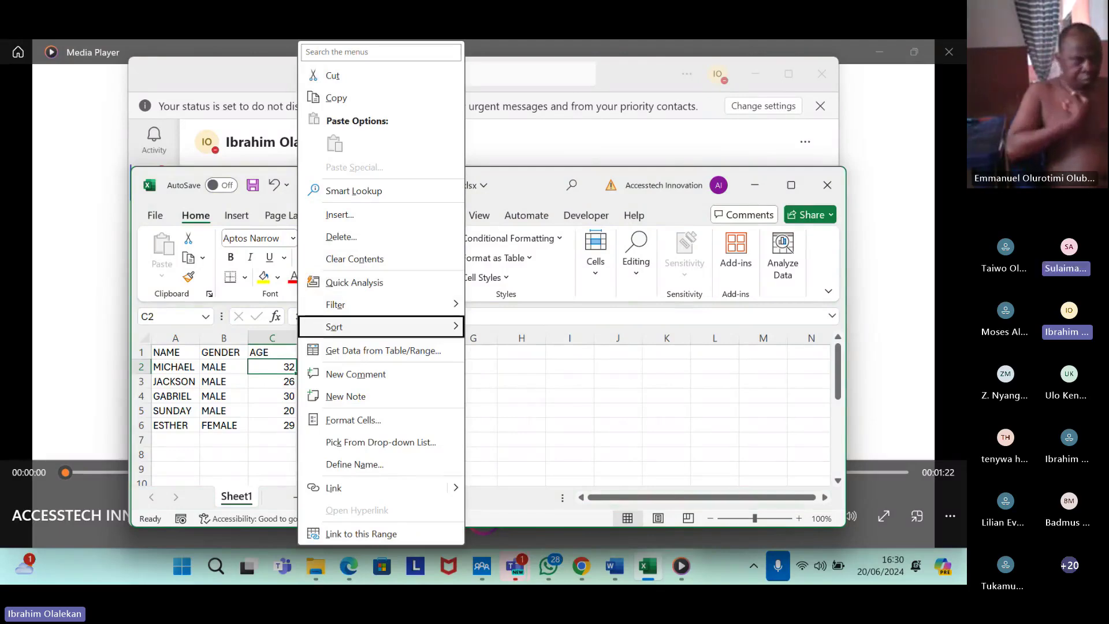
pyautogui.press('Right')
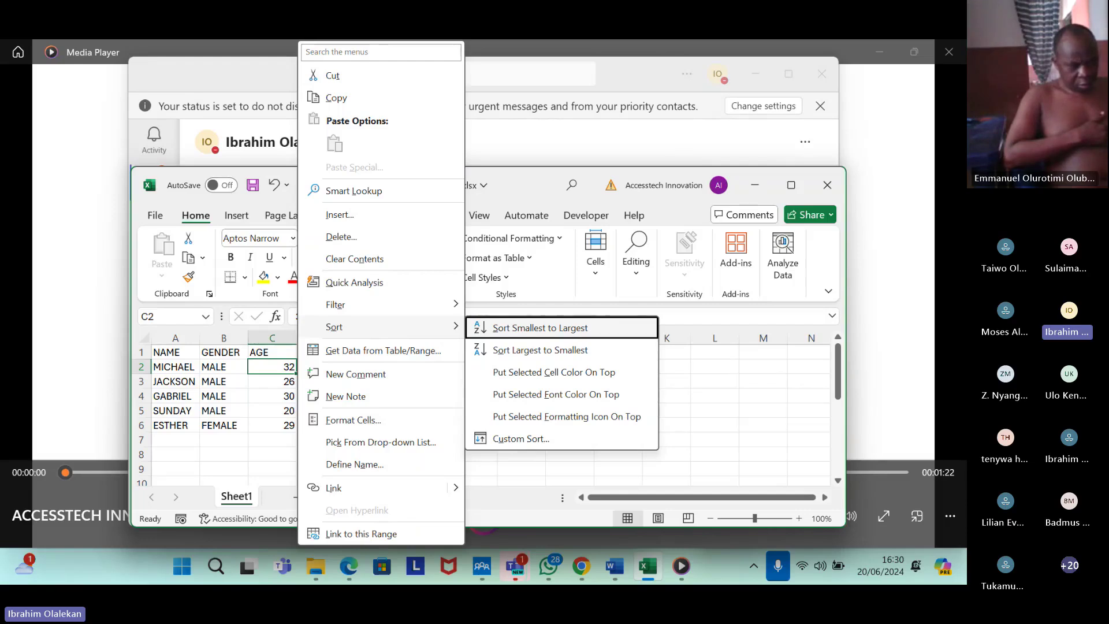
pyautogui.press('Down')
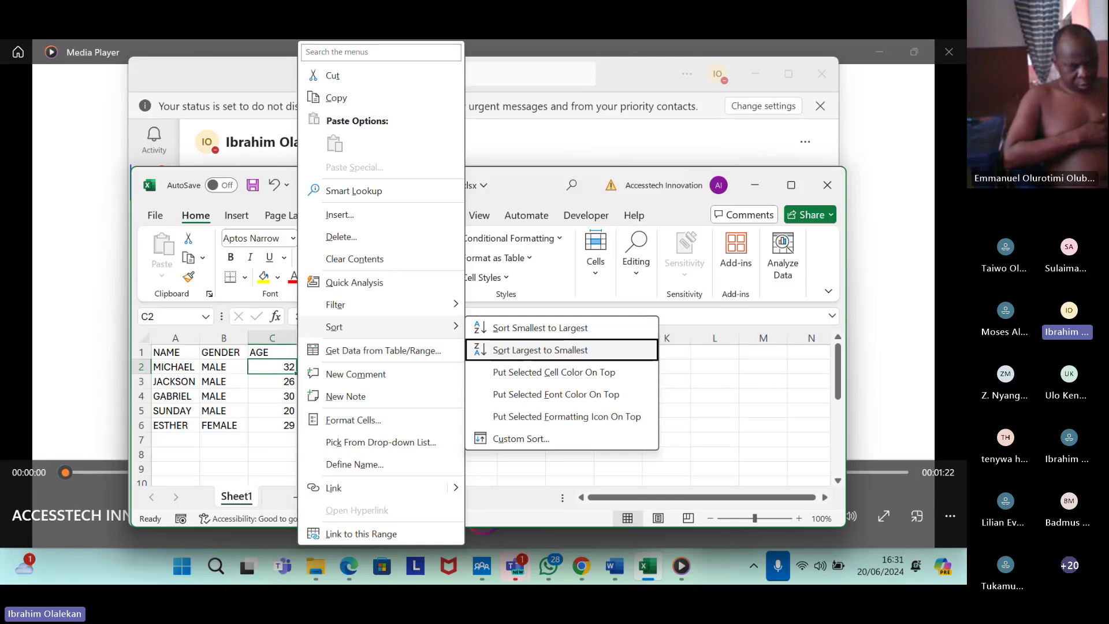
pyautogui.press('Return')
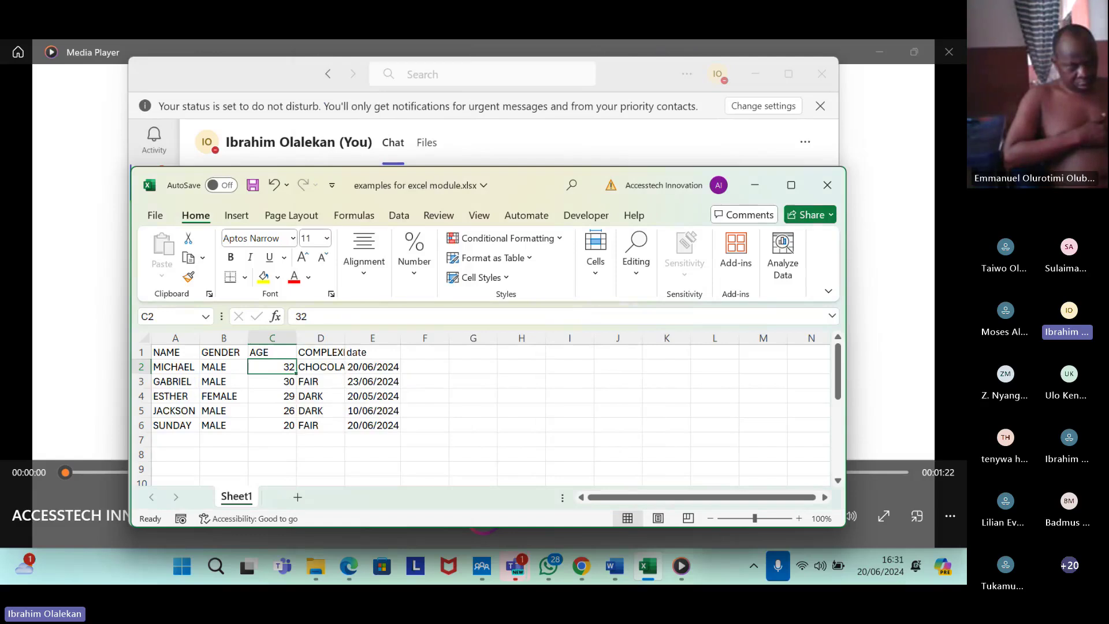
# Examine the sorted ages in column C from row 3 down to the last record in row 6.
pyautogui.click(271, 381)
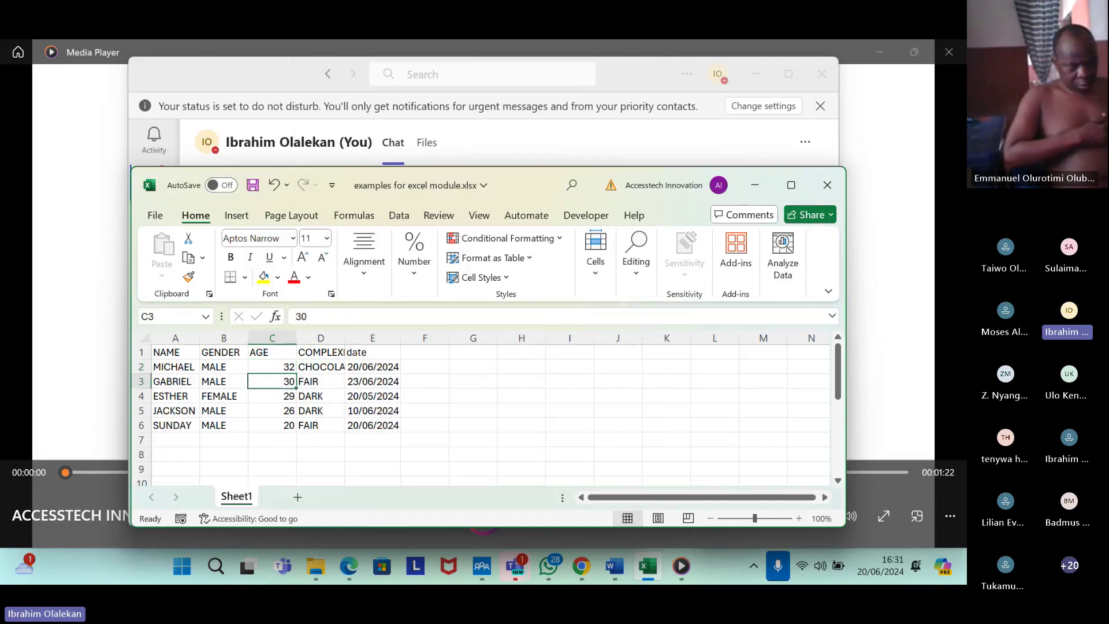
pyautogui.click(271, 396)
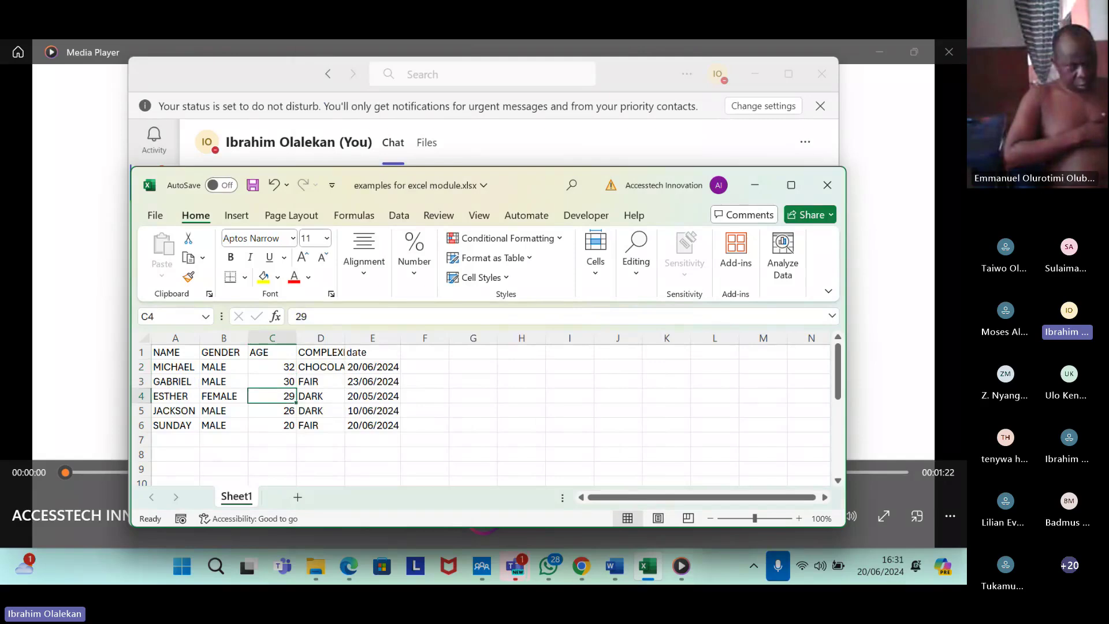
pyautogui.click(272, 410)
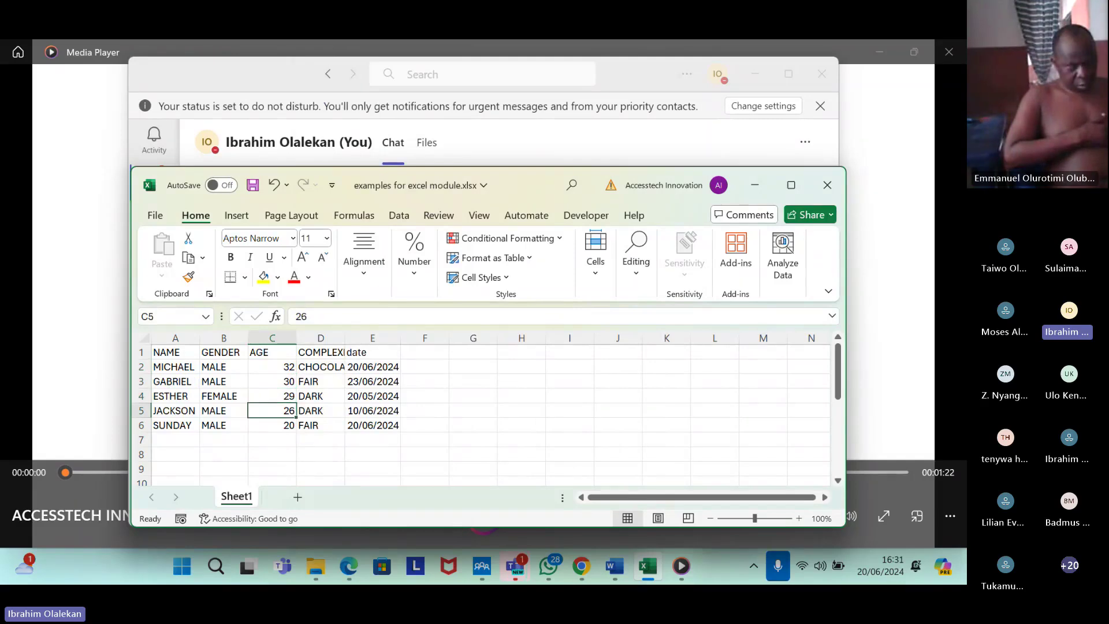
pyautogui.click(271, 424)
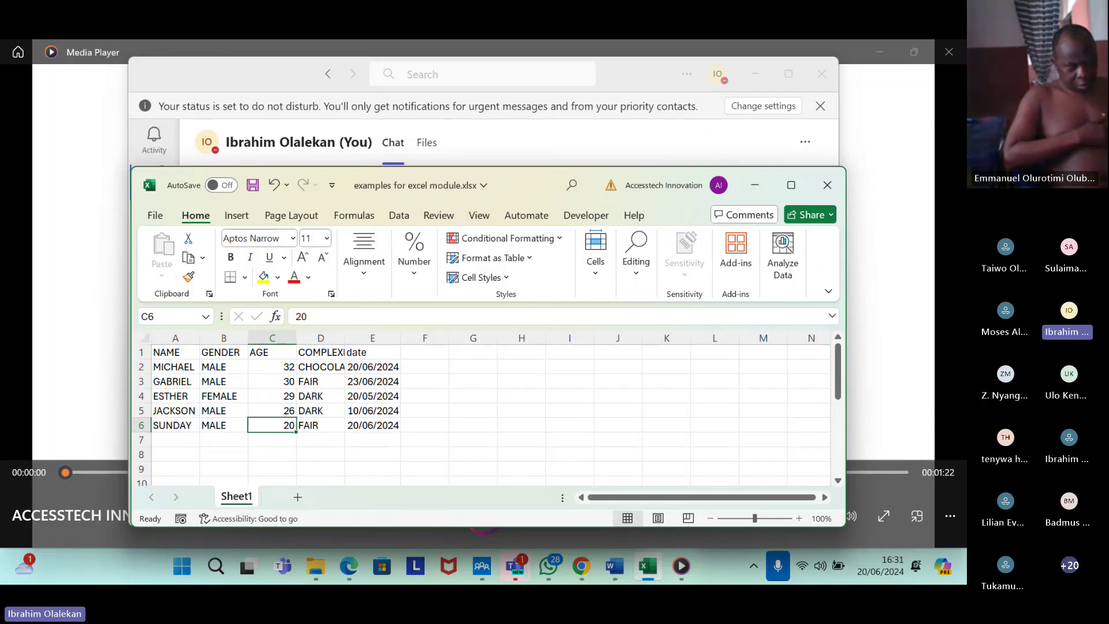
# Undo the largest-to-smallest sort by AGE and return to the AGE heading in cell C1.
pyautogui.hotkey('ctrl', 'z')
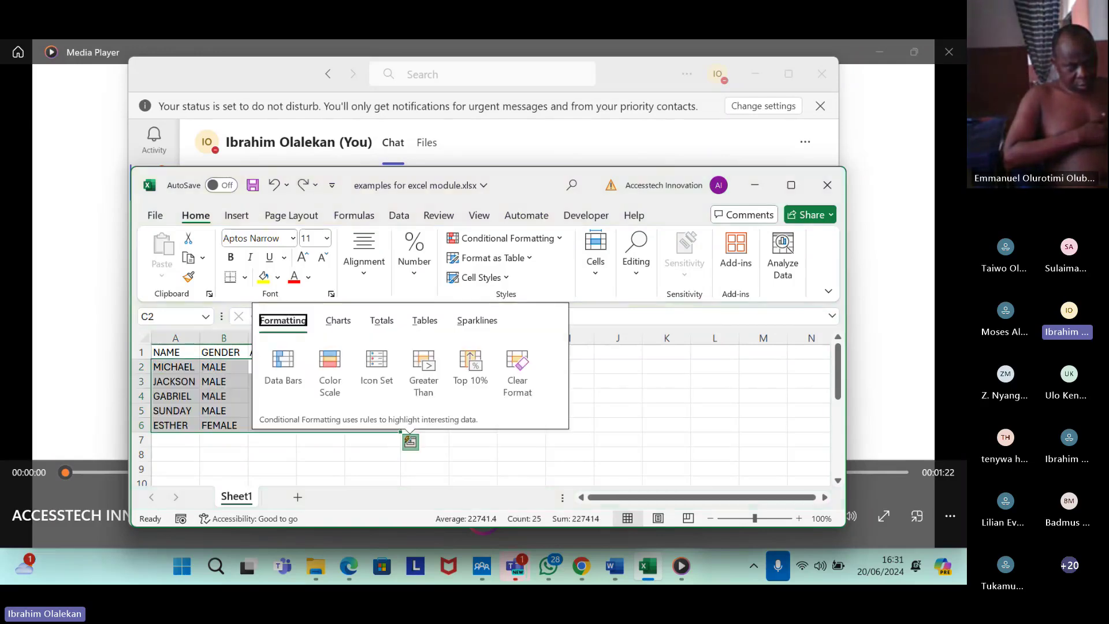
pyautogui.press('Escape')
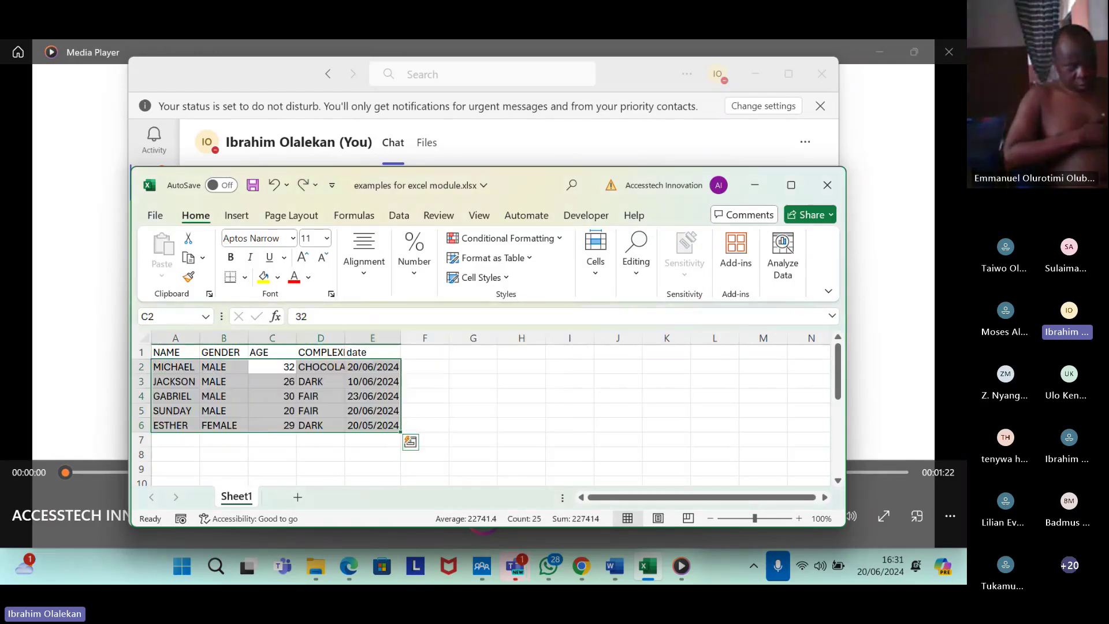
pyautogui.press('Down')
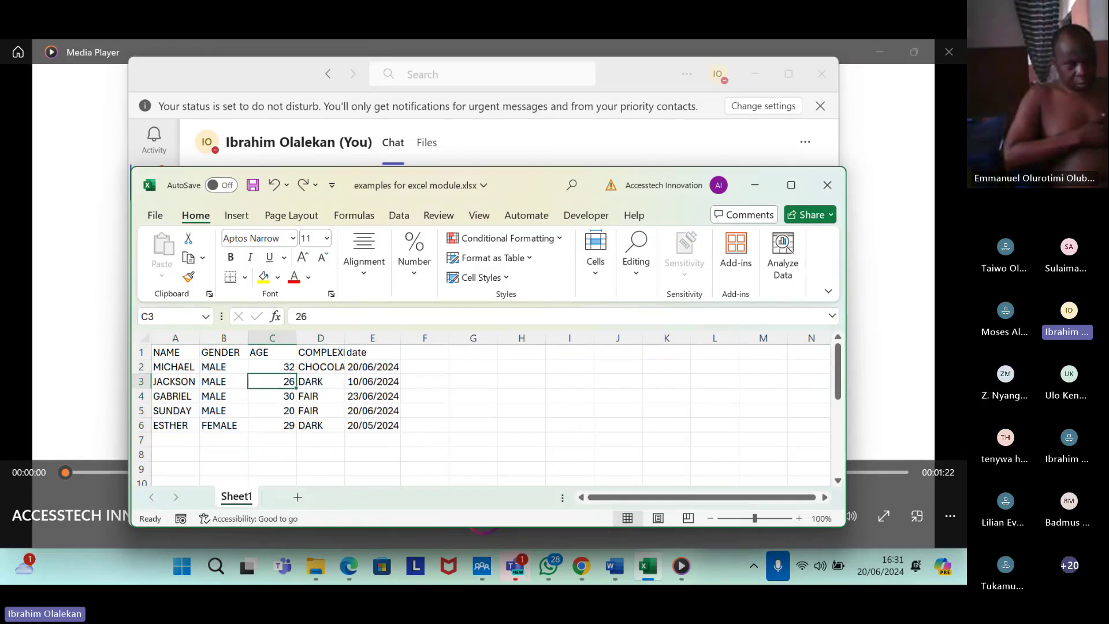
pyautogui.press('Up')
pyautogui.press('Up')
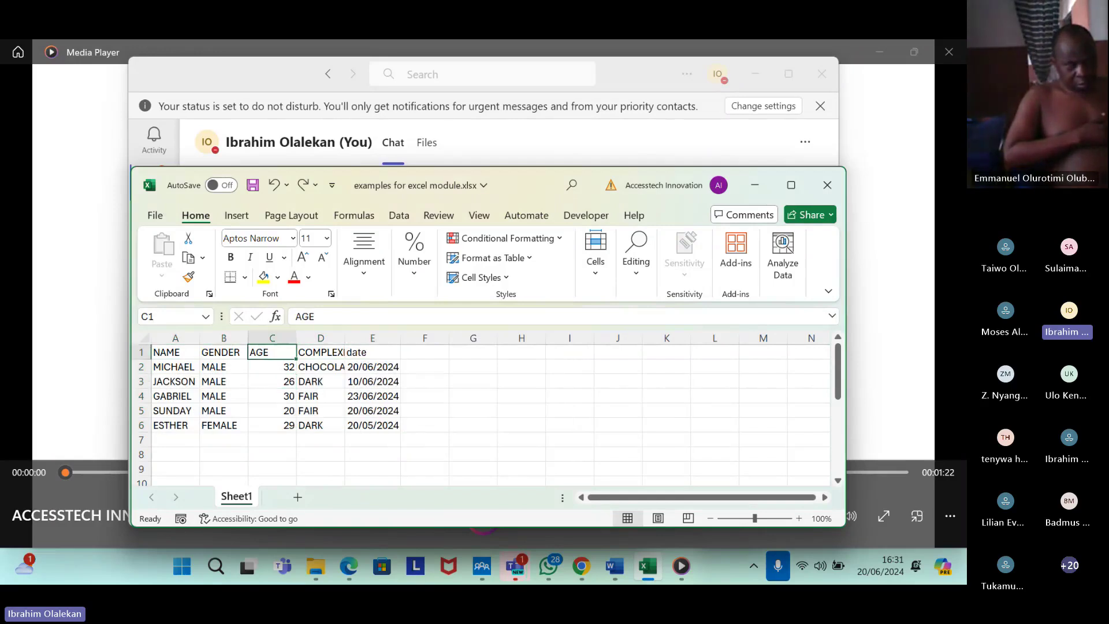
# Move from the AGE column across to column E and examine the date heading and its first two dates.
pyautogui.press('Down')
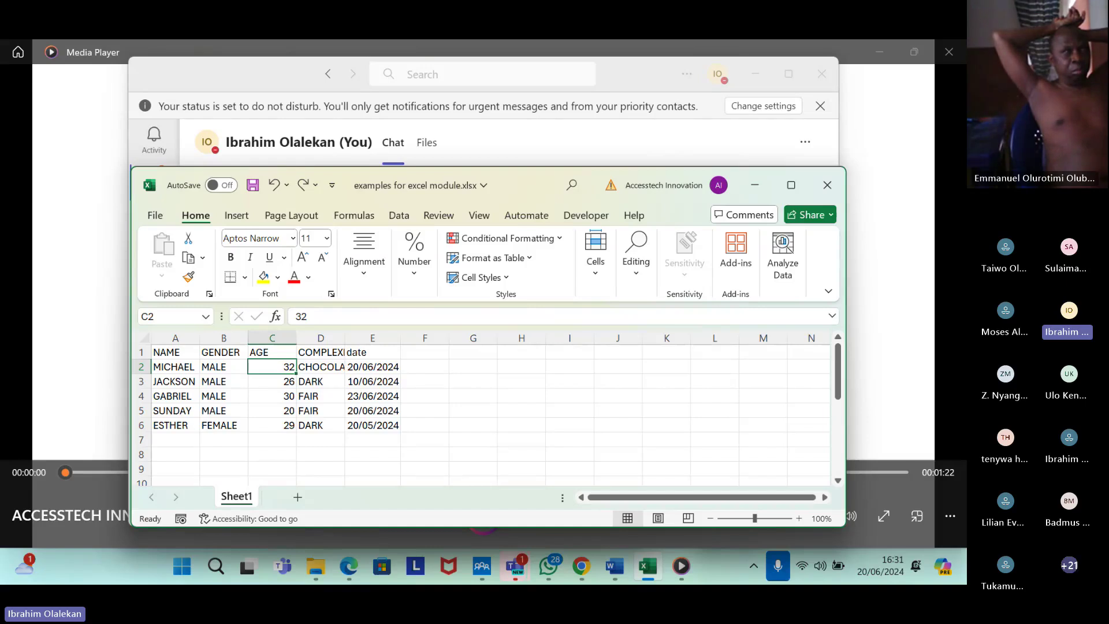
pyautogui.click(321, 367)
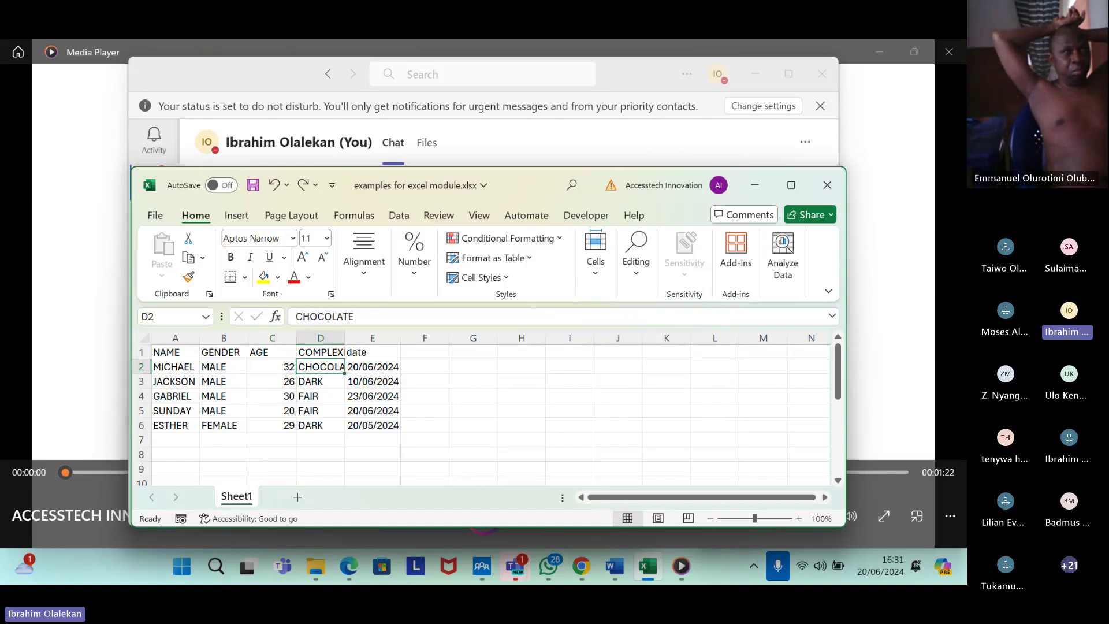
pyautogui.click(321, 352)
pyautogui.click(373, 352)
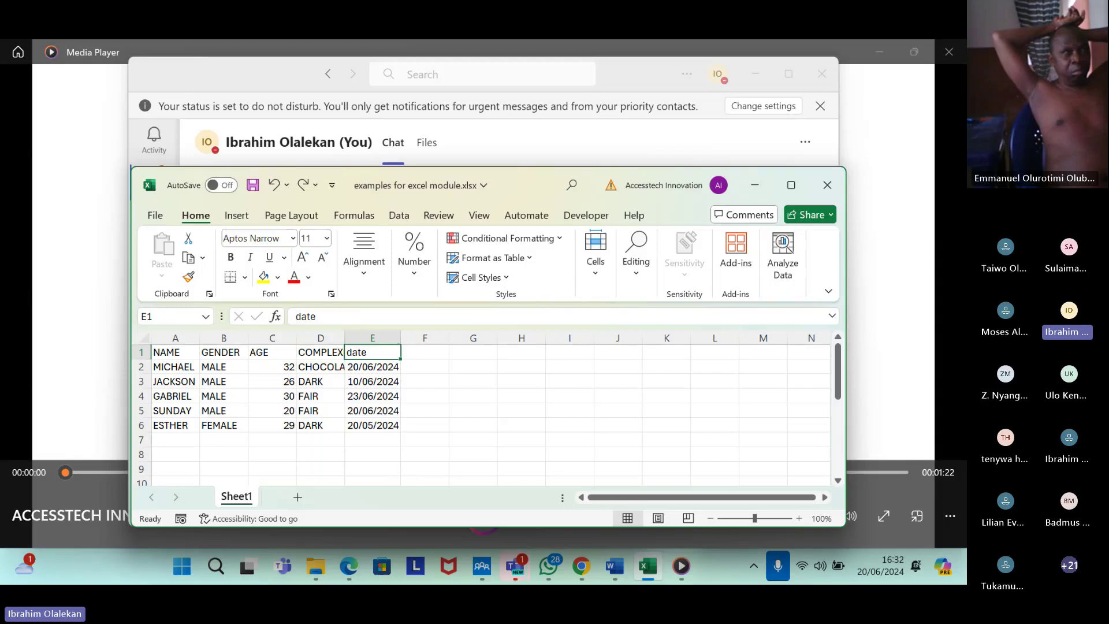
pyautogui.click(373, 366)
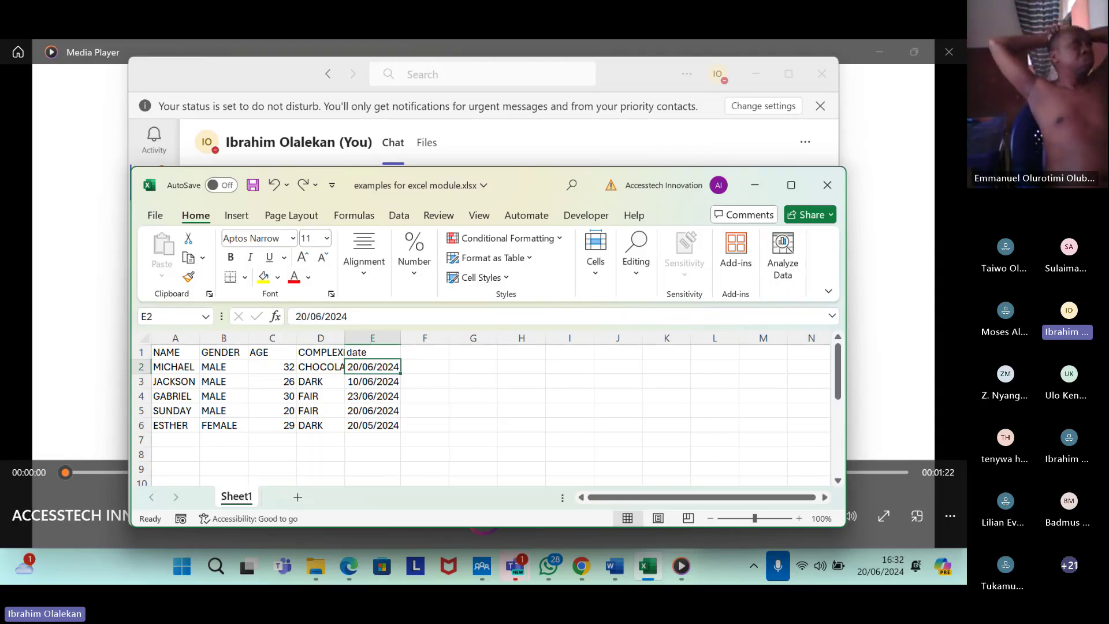
pyautogui.click(372, 381)
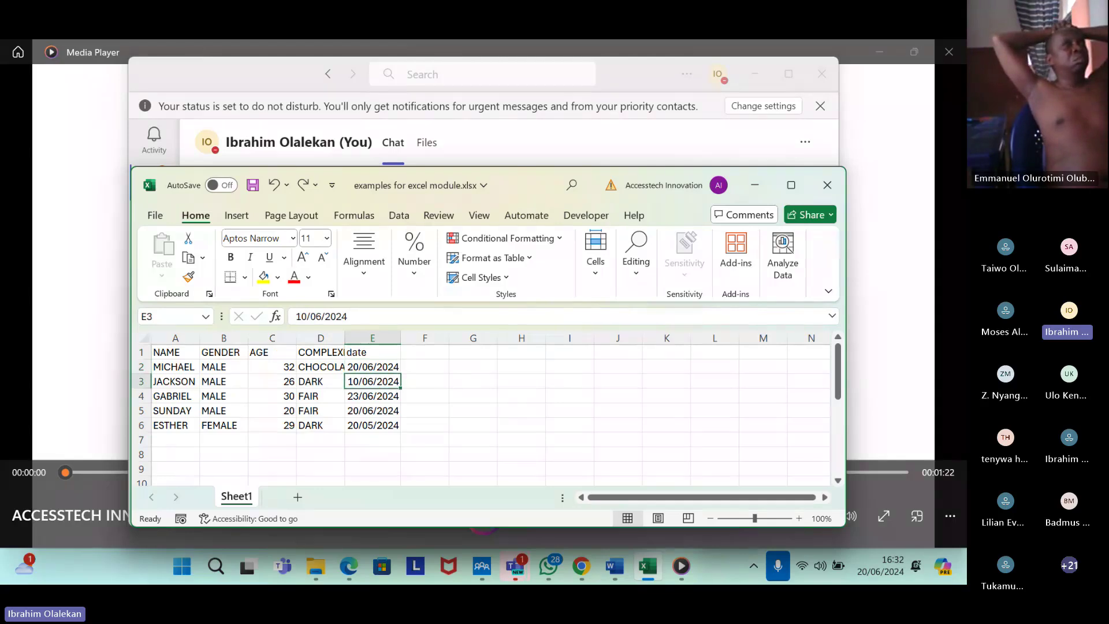
pyautogui.click(372, 367)
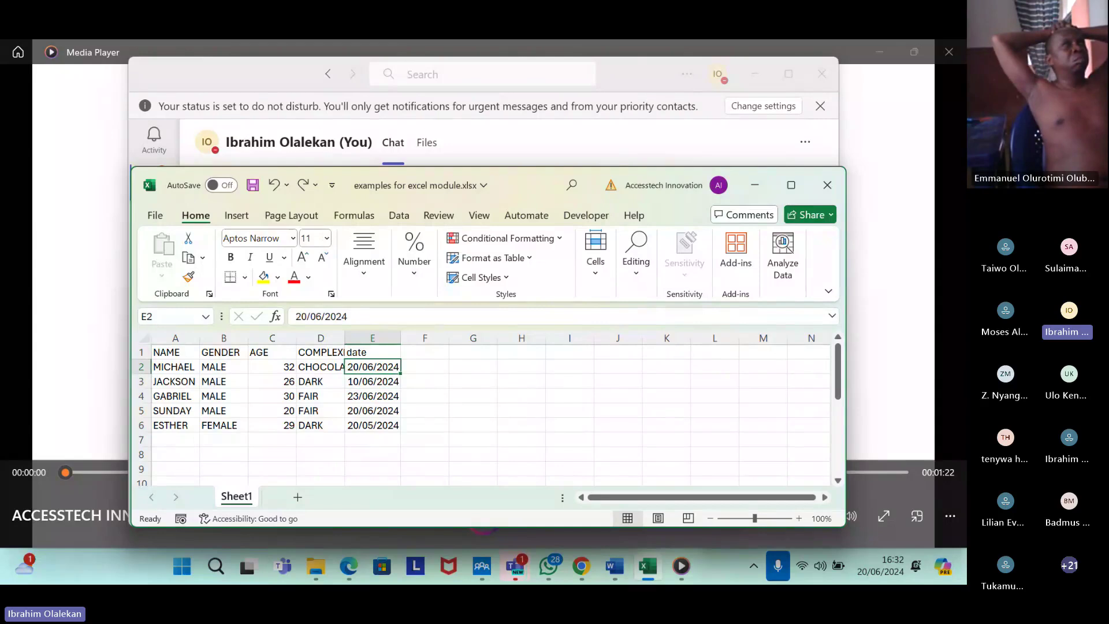
pyautogui.click(373, 352)
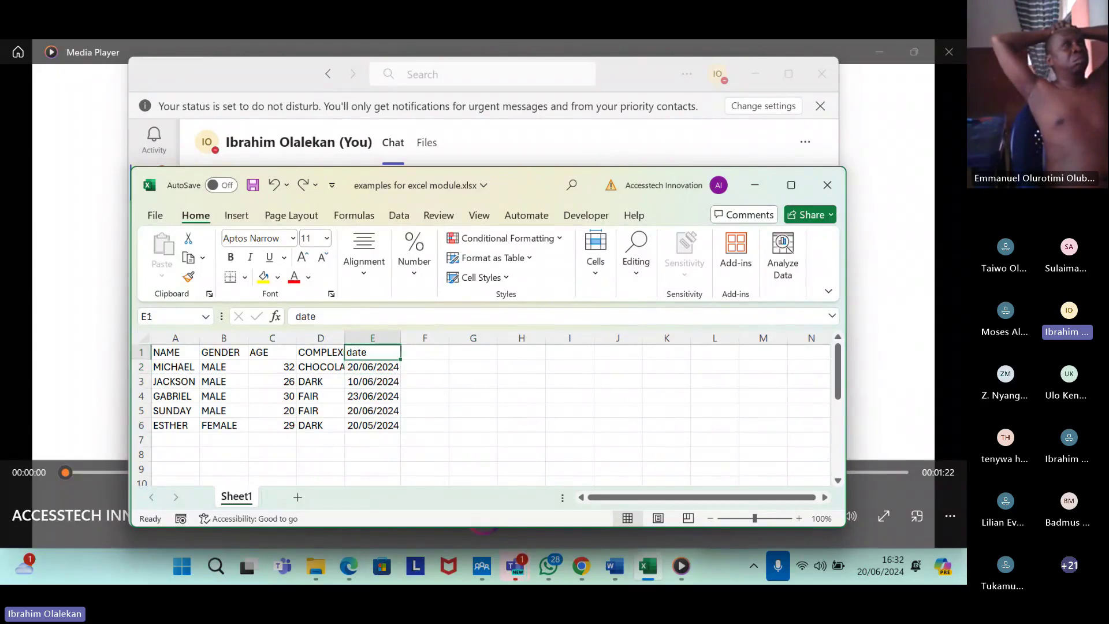
# Sort the records by the date column from newest to oldest, starting from cell E2.
pyautogui.click(373, 367)
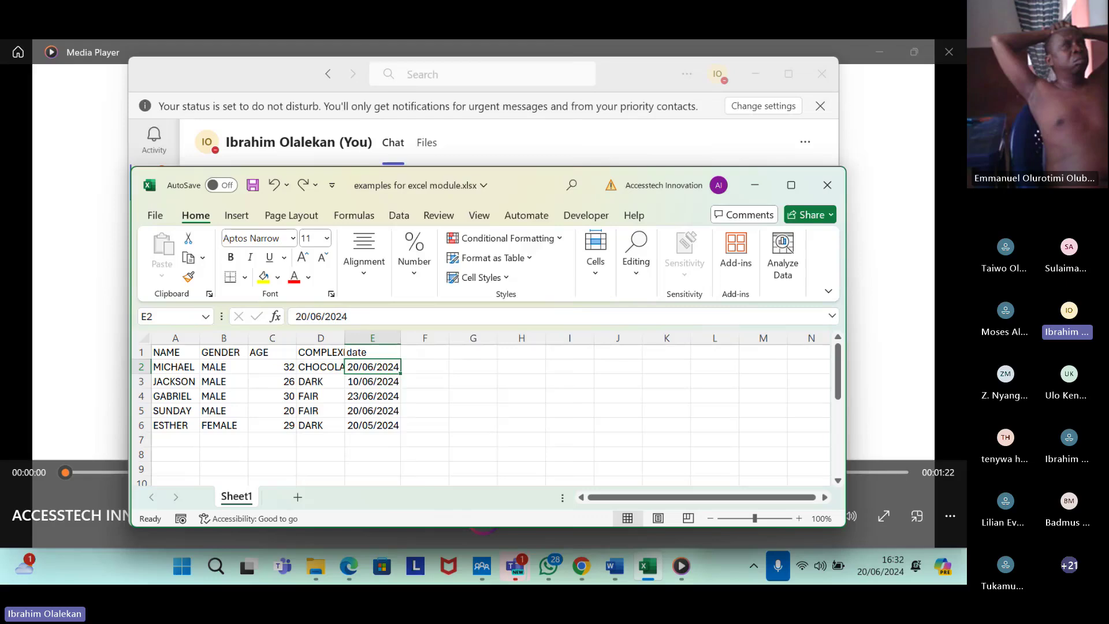
pyautogui.hotkey('shift', 'F10')
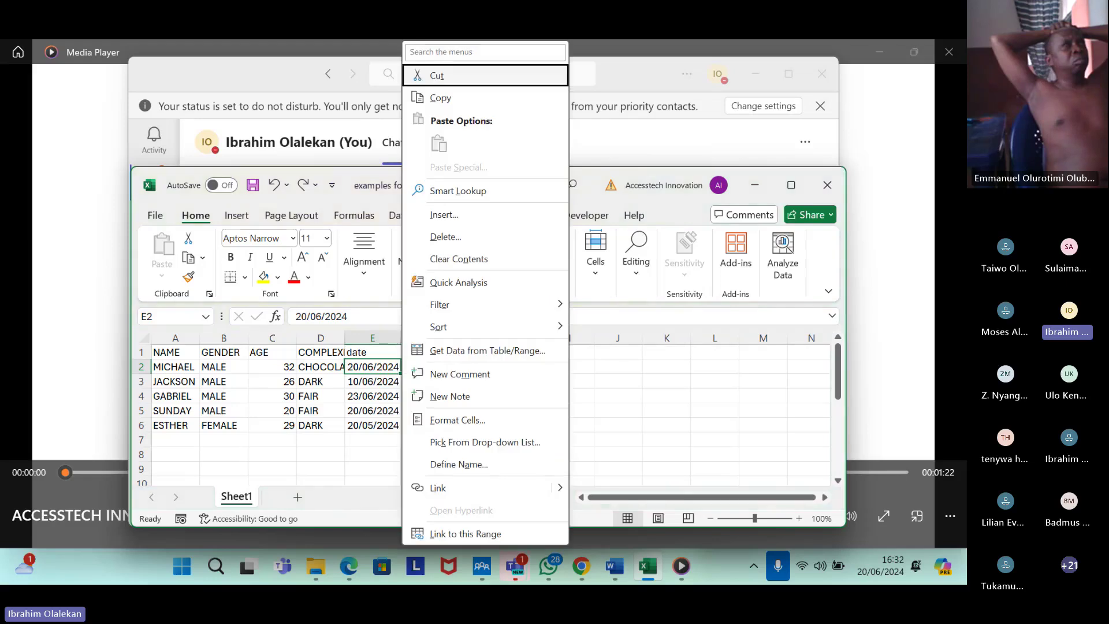
pyautogui.press('Down')
pyautogui.press('Down')
pyautogui.press('Down')
pyautogui.press('Down')
pyautogui.press('Down')
pyautogui.press('Down')
pyautogui.press('Down')
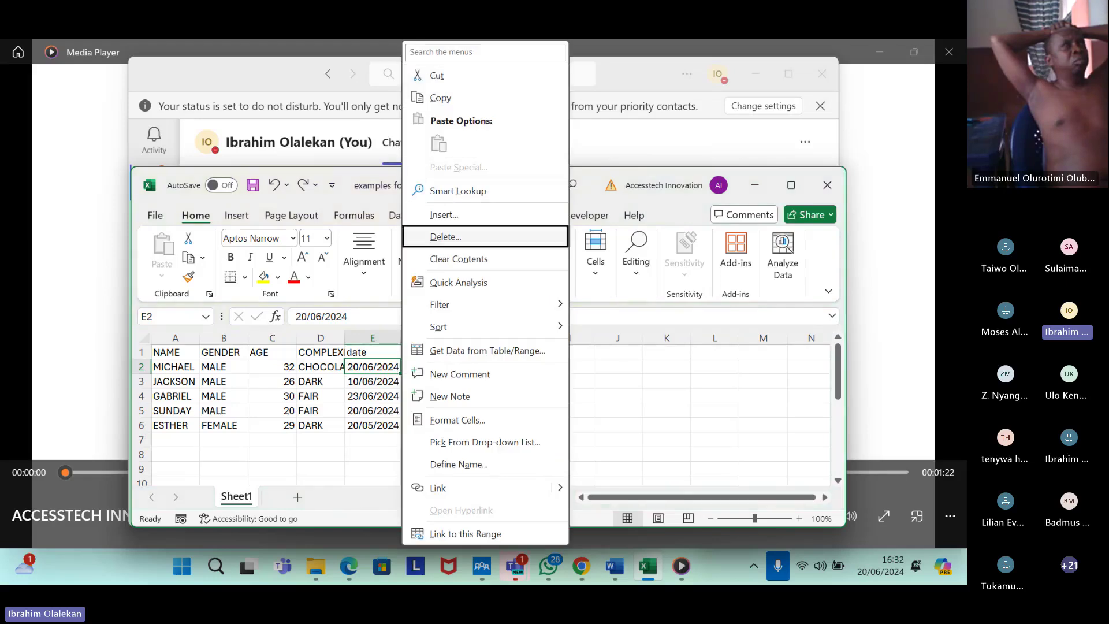
pyautogui.press('Down')
pyautogui.press('Down')
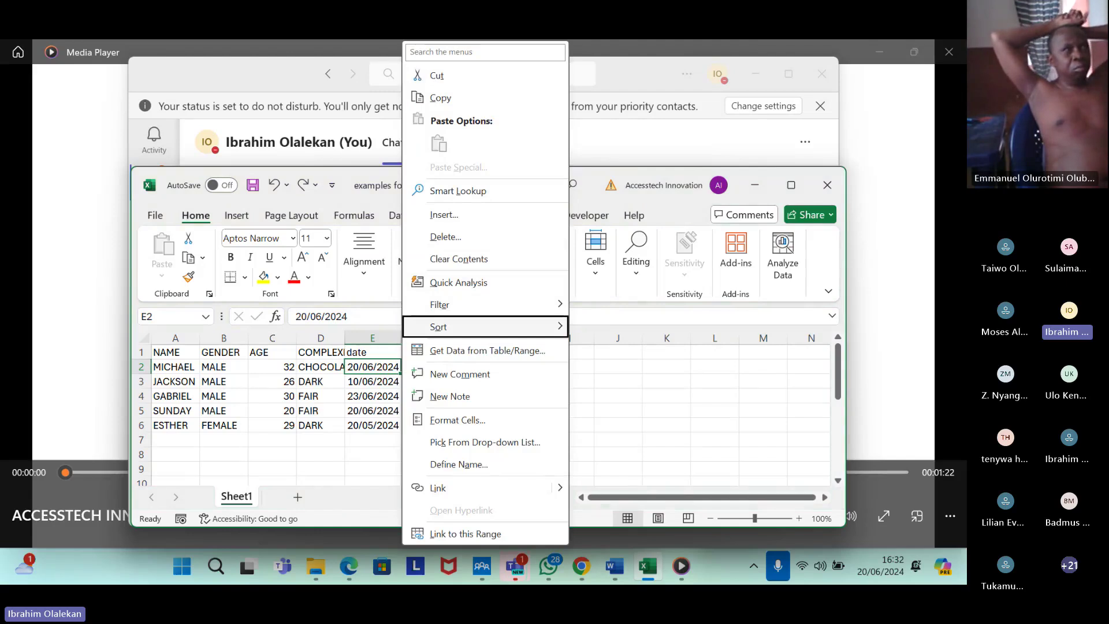
pyautogui.press('Right')
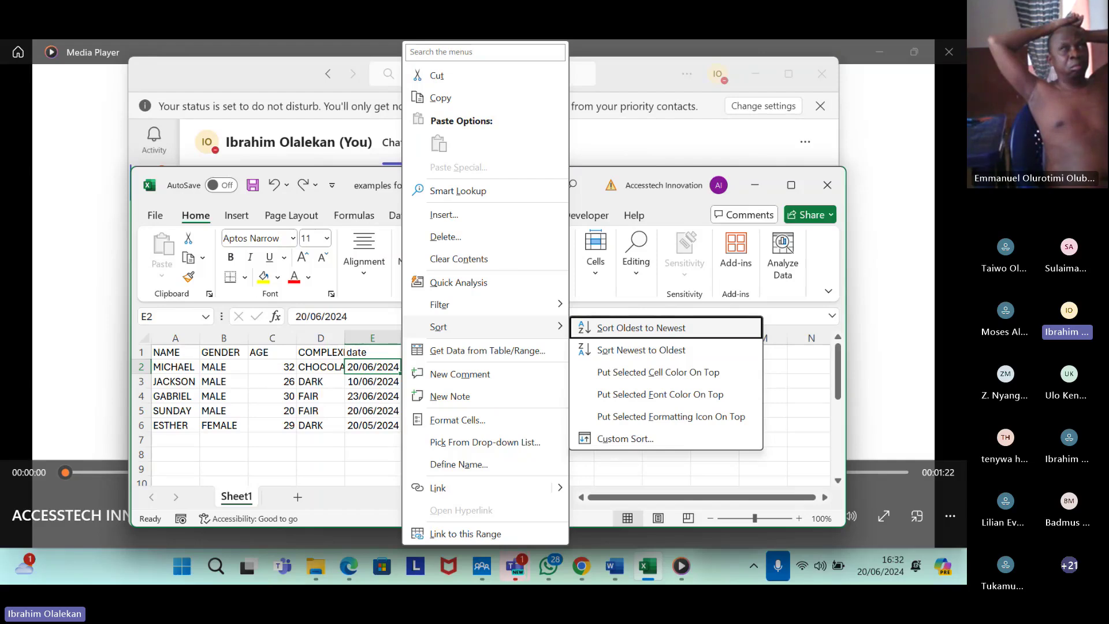
pyautogui.press('Down')
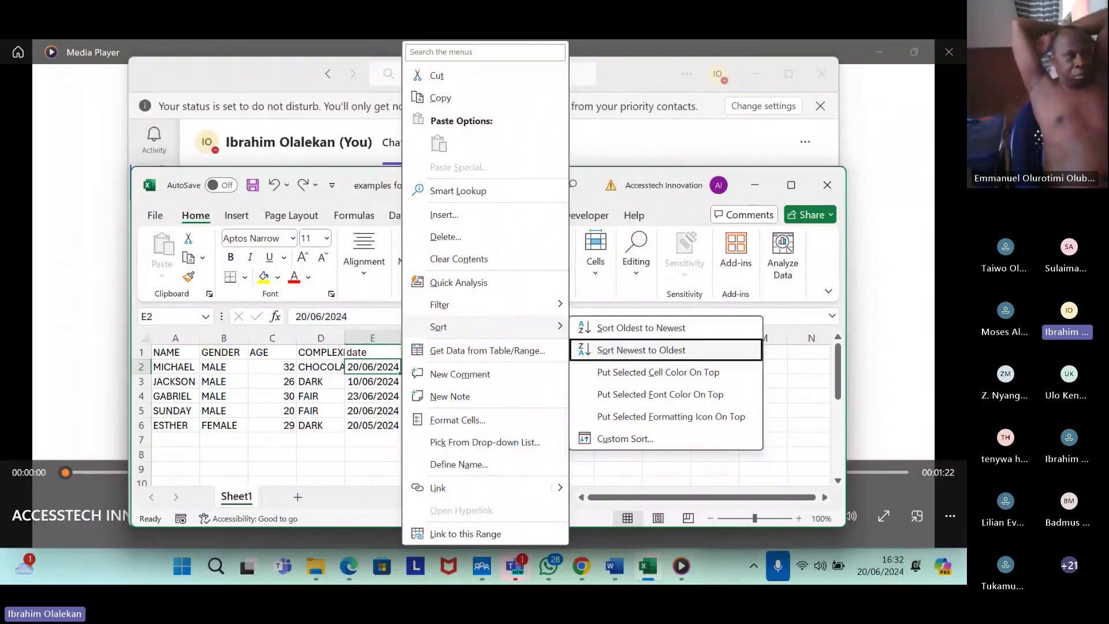
pyautogui.press('Return')
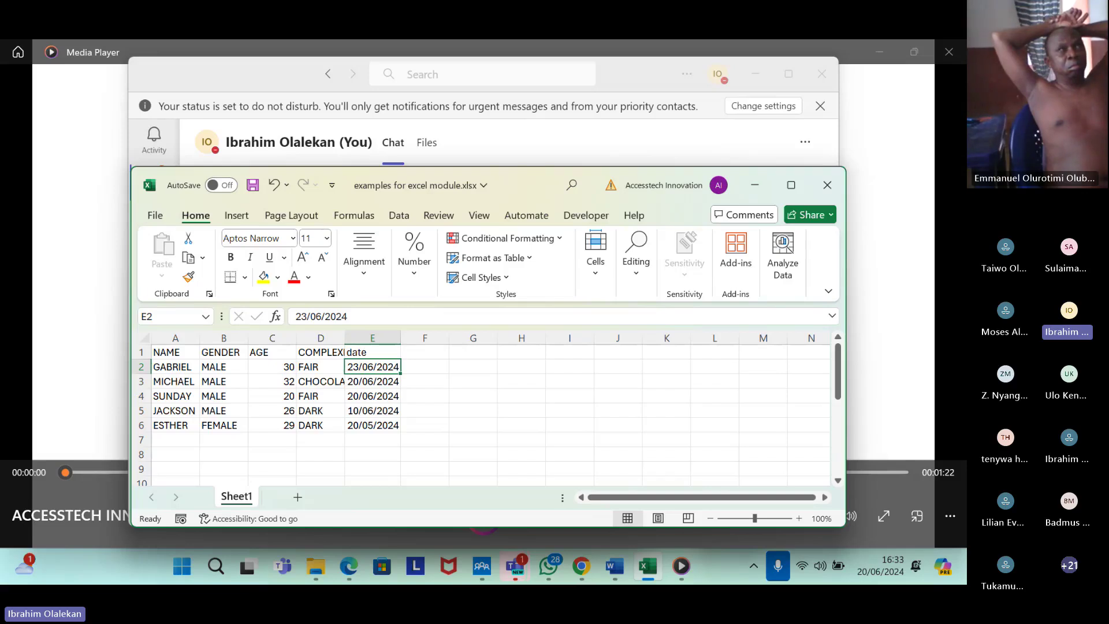
# Examine the sorted order of the dates in column E from row 3 down to the last record in row 6.
pyautogui.click(372, 381)
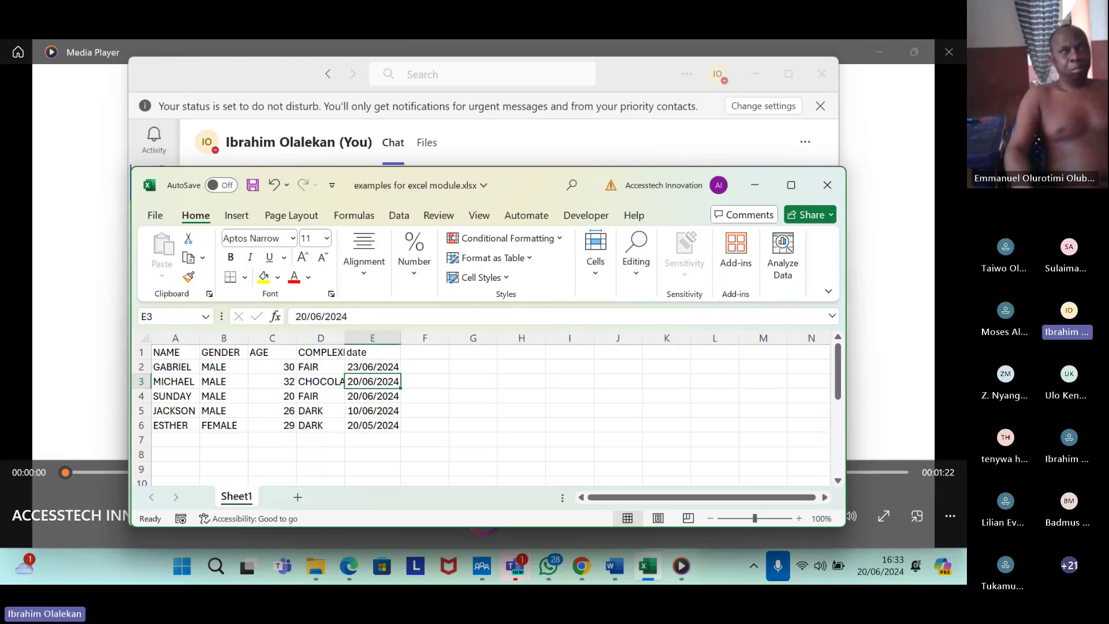
pyautogui.click(373, 396)
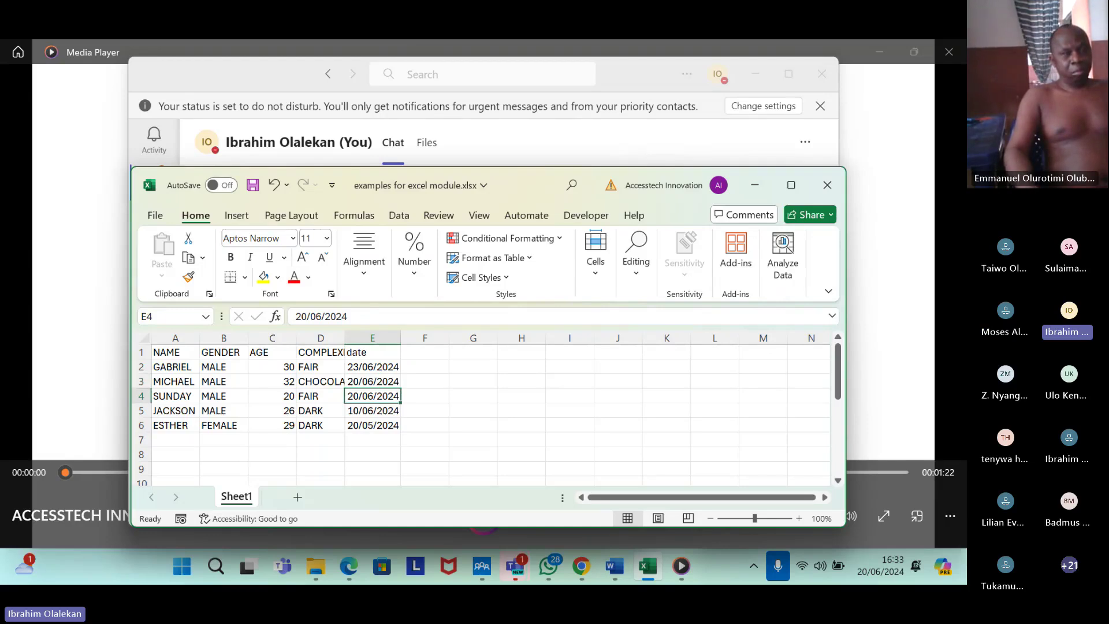
pyautogui.click(373, 410)
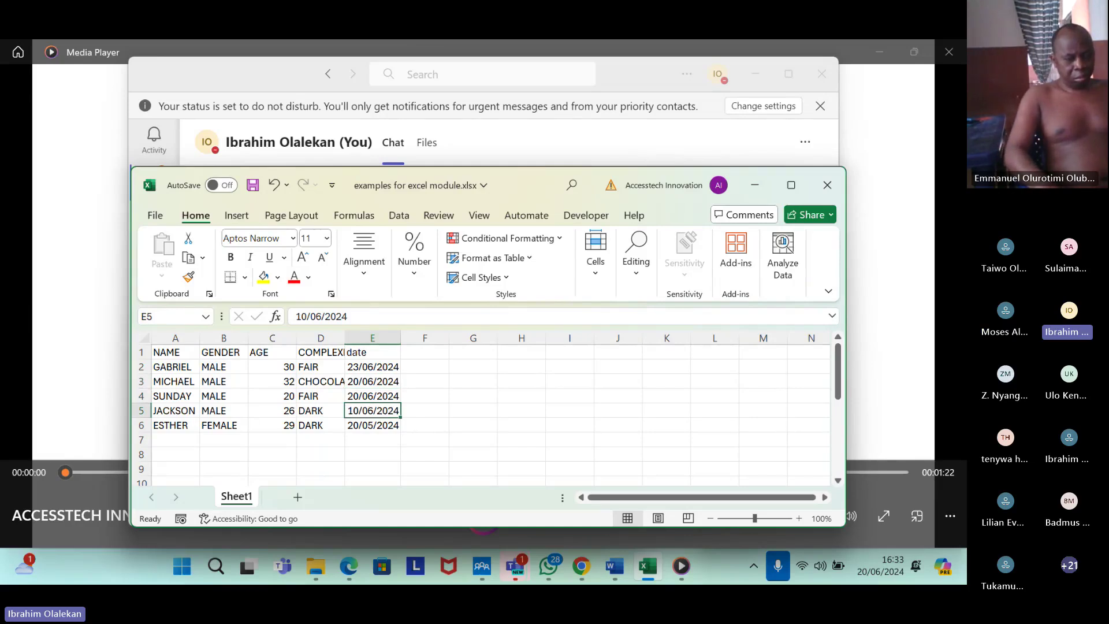
pyautogui.click(372, 425)
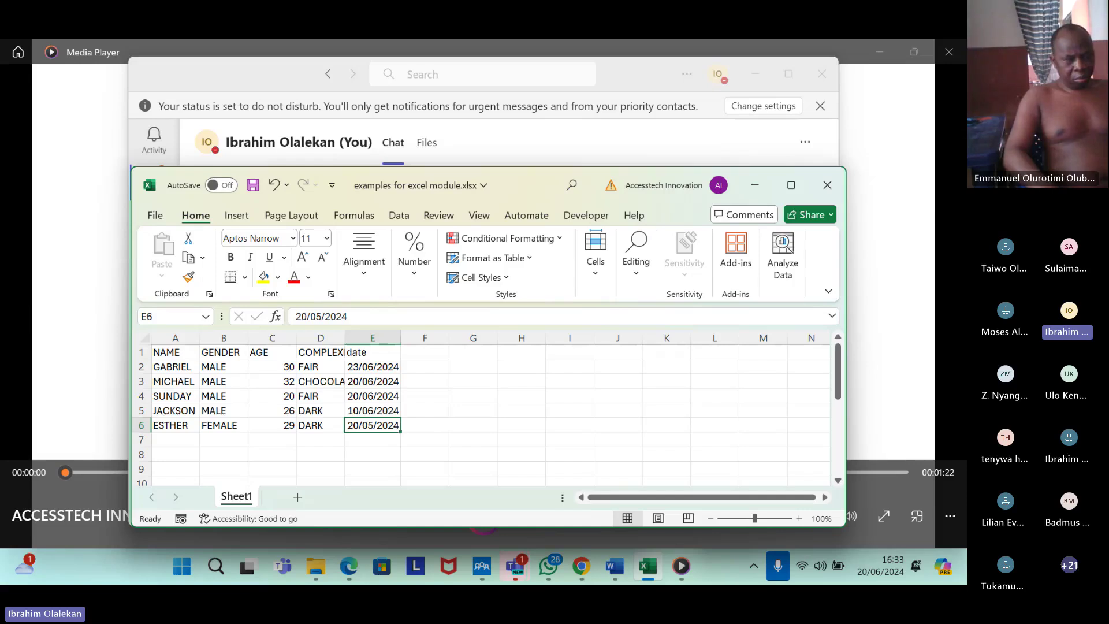
pyautogui.click(373, 439)
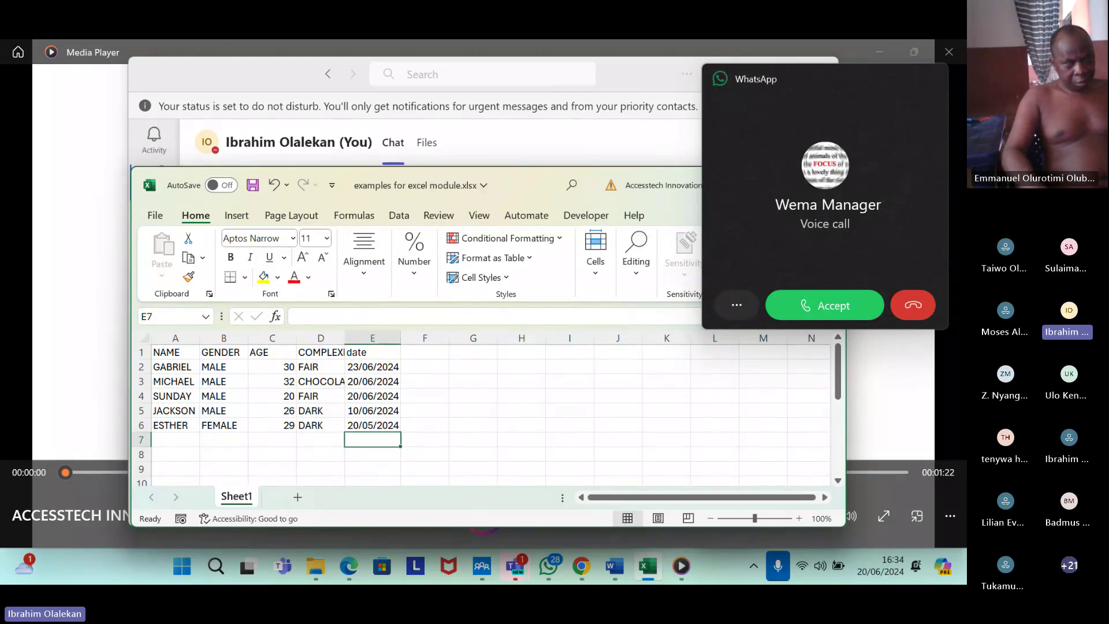
pyautogui.click(372, 425)
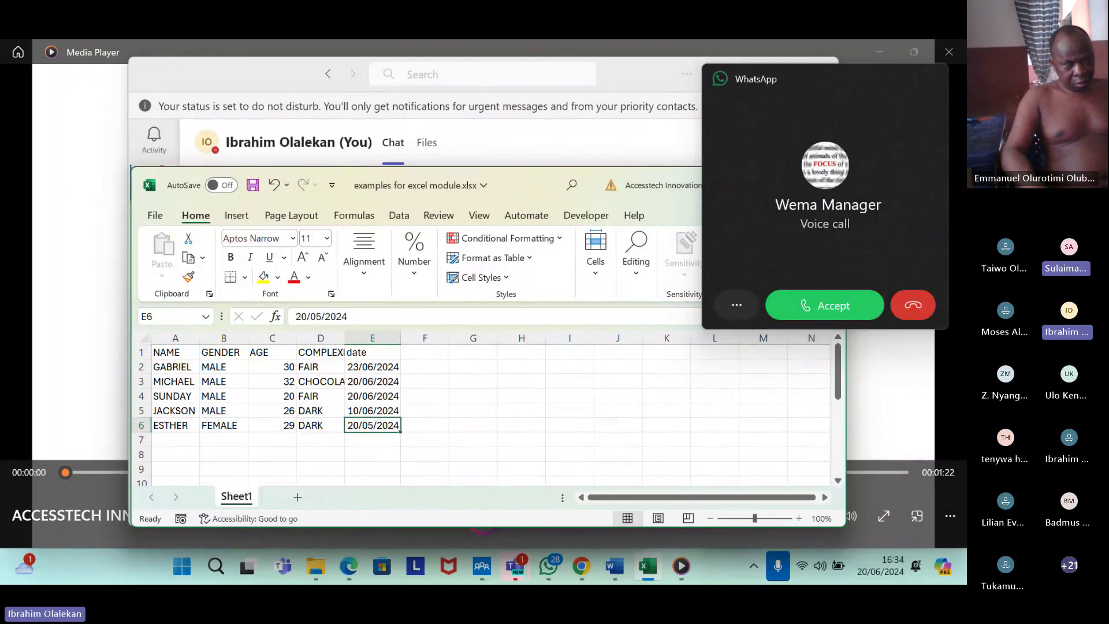
# Undo the newest-to-oldest date sort and return to the NAME heading in cell A1.
pyautogui.hotkey('ctrl', 'z')
pyautogui.hotkey('ctrl', 'z')
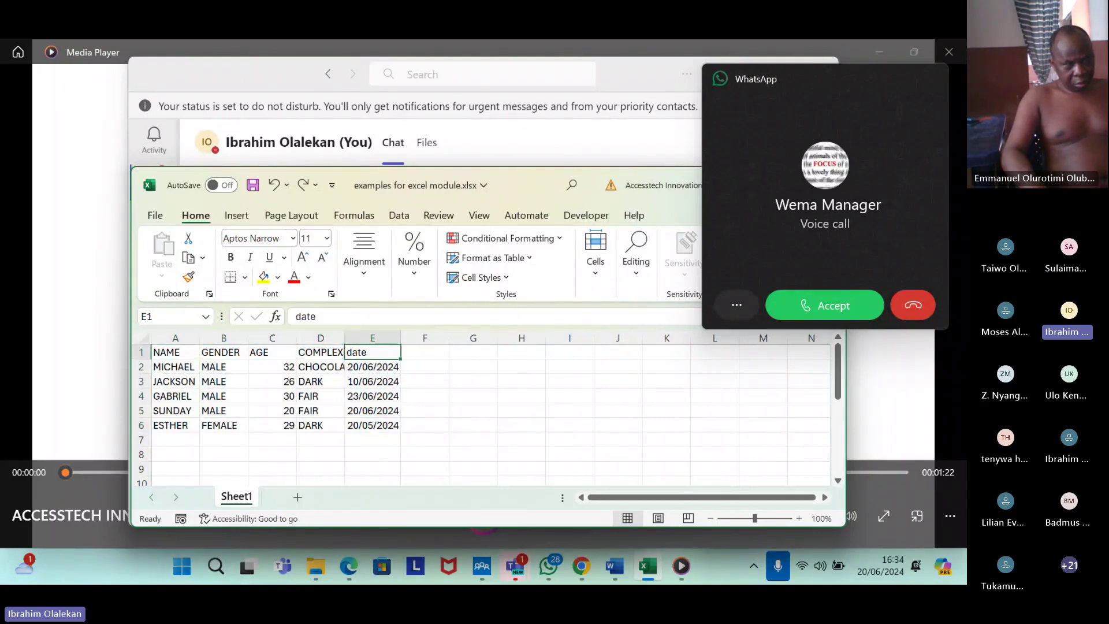
pyautogui.press('Left')
pyautogui.press('Left')
pyautogui.press('Left')
pyautogui.press('Left')
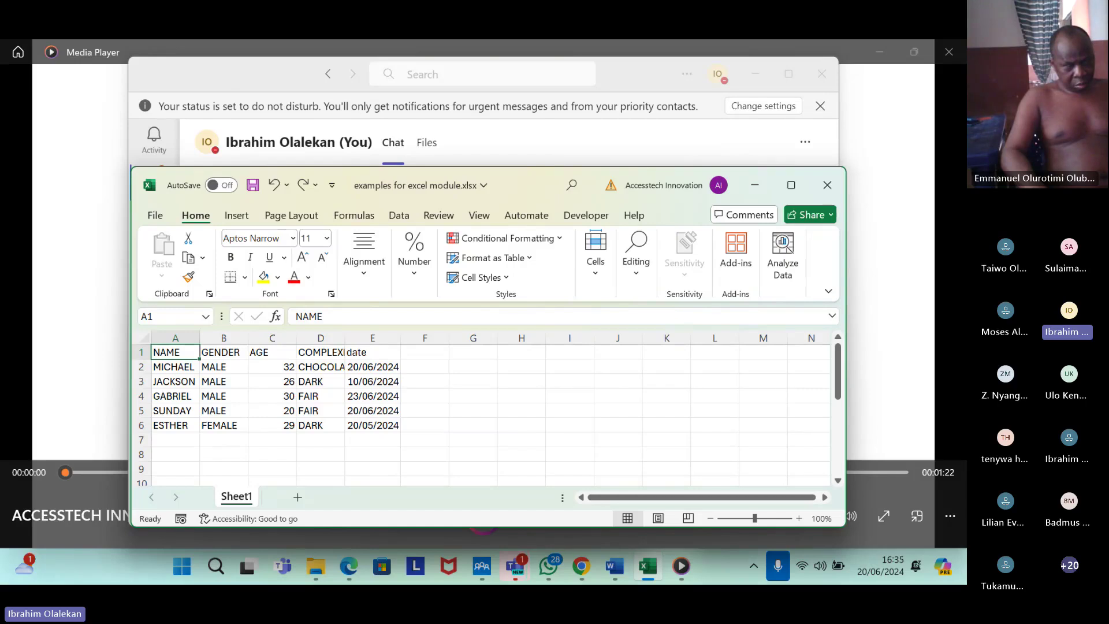
# Sort the records by the NAME column from A to Z, starting from cell A1.
pyautogui.hotkey('shift', 'F10')
pyautogui.press('Down')
pyautogui.press('Down')
pyautogui.press('Down')
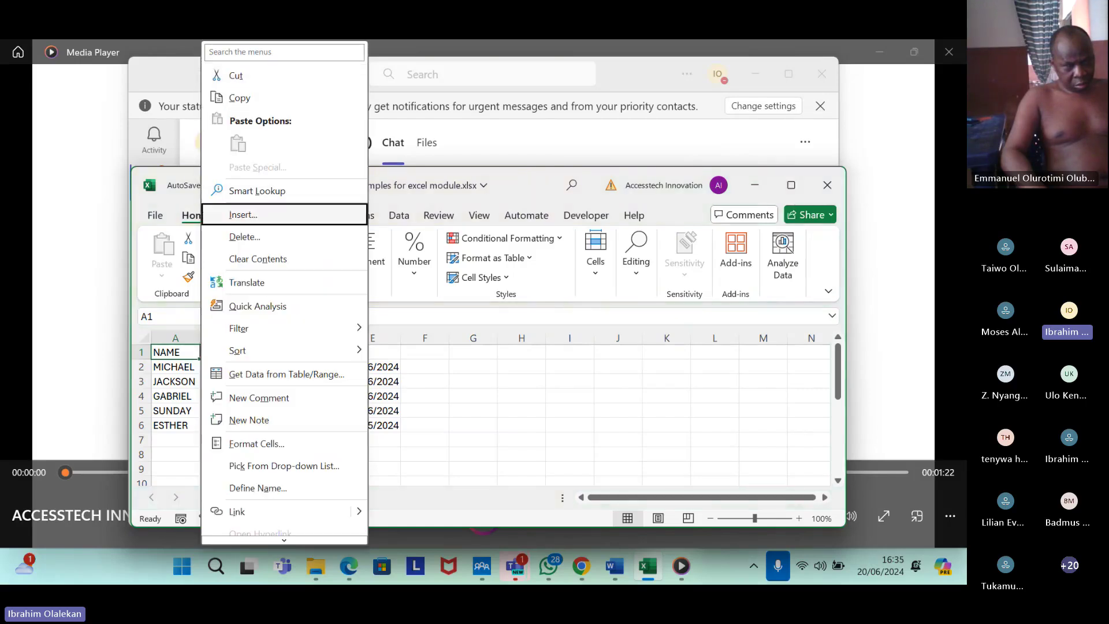
pyautogui.press('Down')
pyautogui.press('Down')
pyautogui.press('Down')
pyautogui.press('Down')
pyautogui.press('Down')
pyautogui.press('Down')
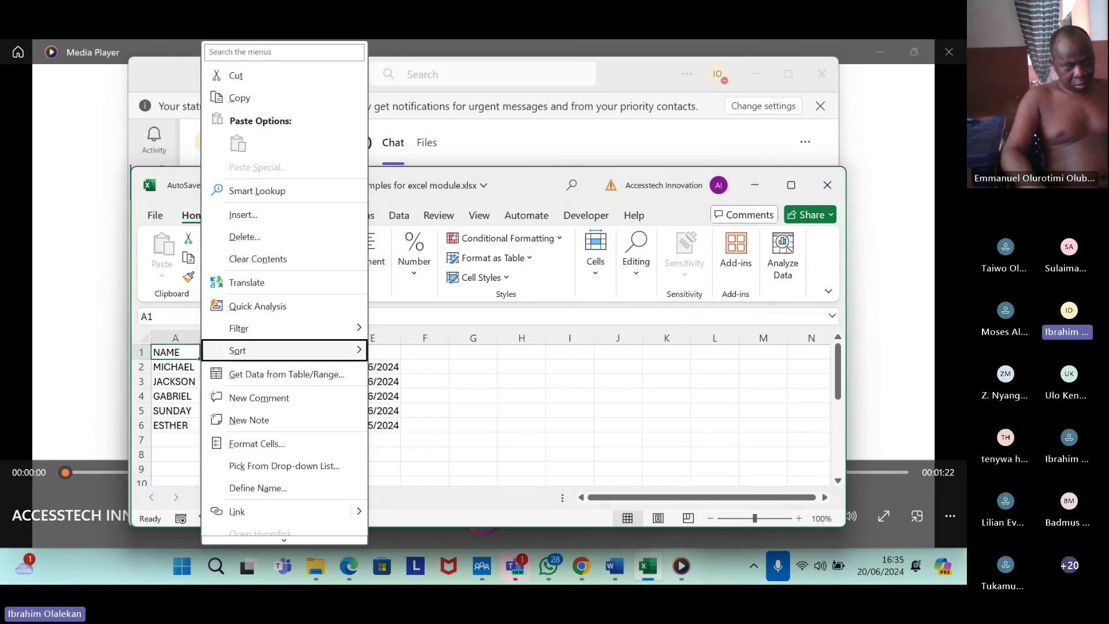
pyautogui.press('Right')
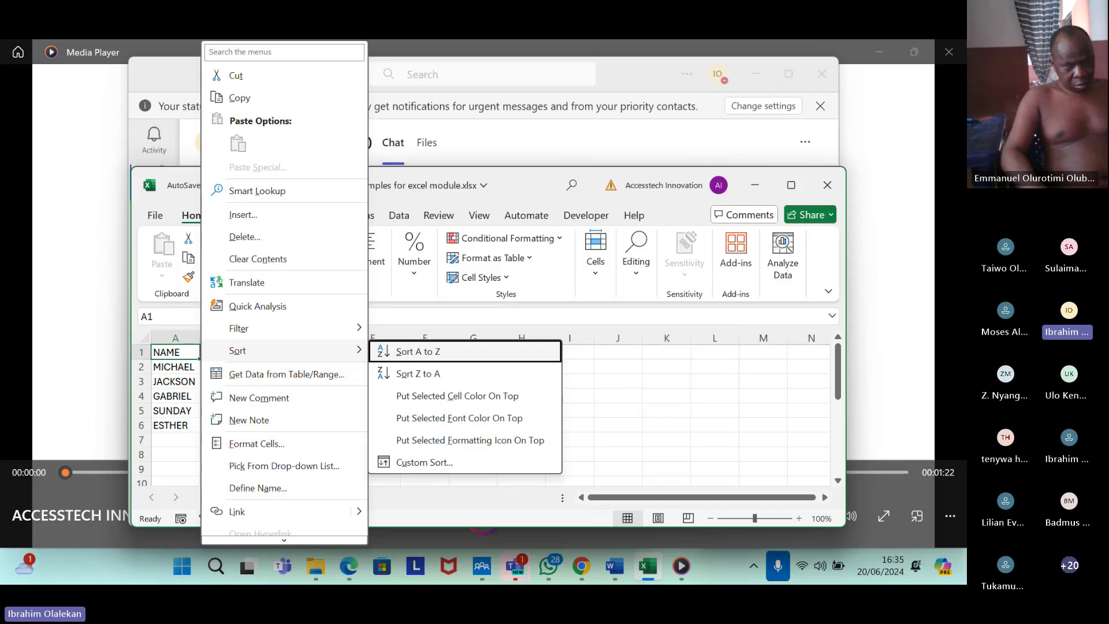
pyautogui.press('Return')
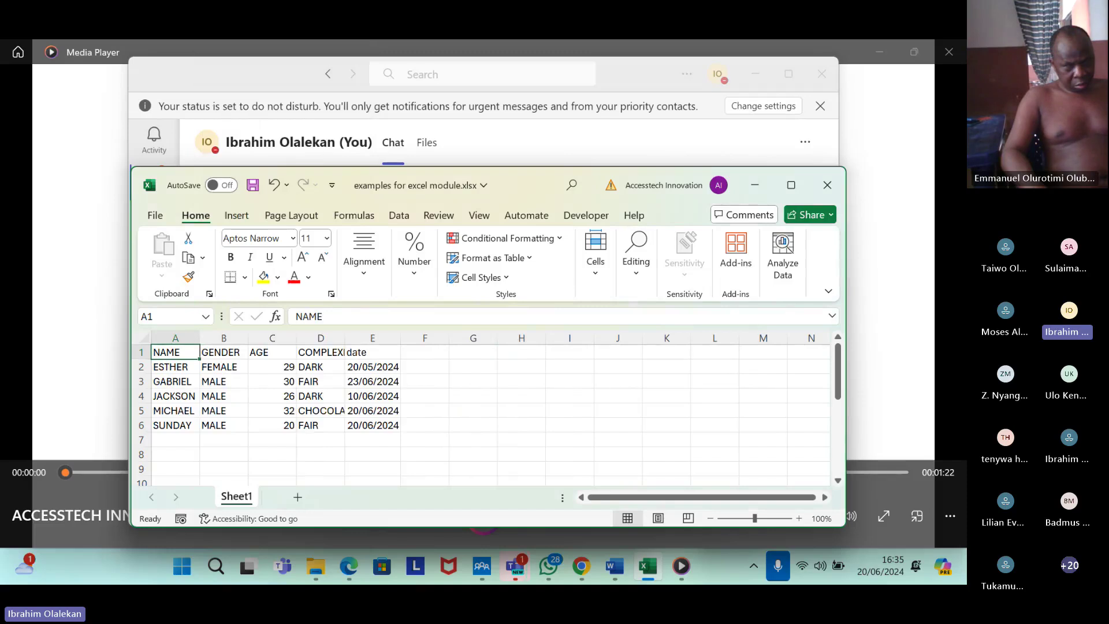
# Examine the first record and the column headings from NAME across to COMPLEXION, ending back on cell A1.
pyautogui.click(170, 367)
pyautogui.click(170, 351)
pyautogui.click(224, 352)
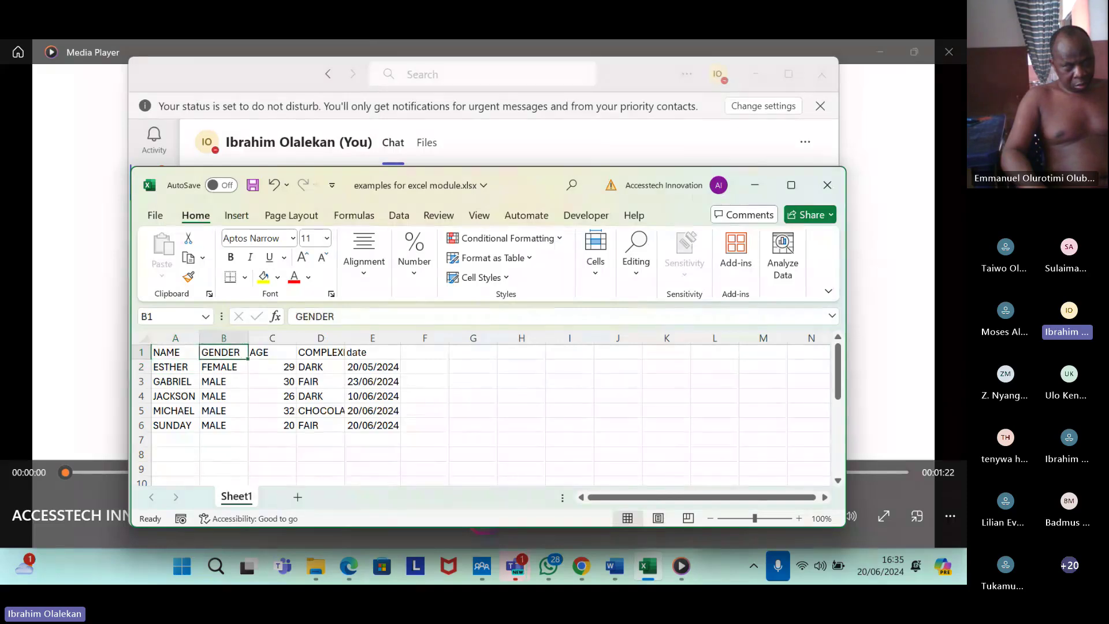
pyautogui.press('Right')
pyautogui.press('Right')
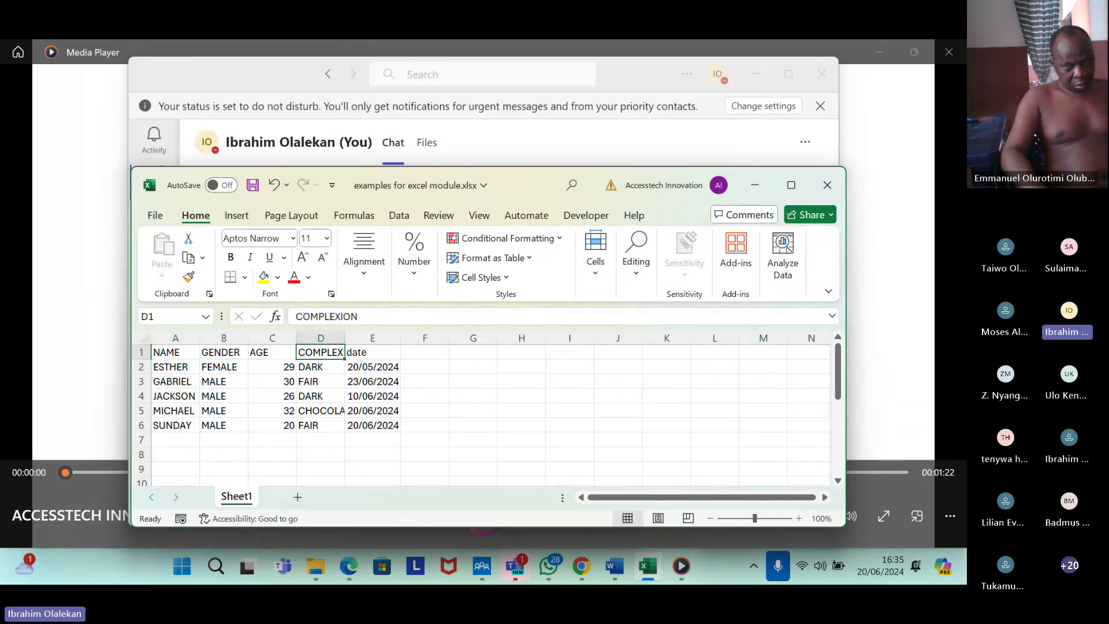
pyautogui.press('Left')
pyautogui.press('Left')
pyautogui.press('Left')
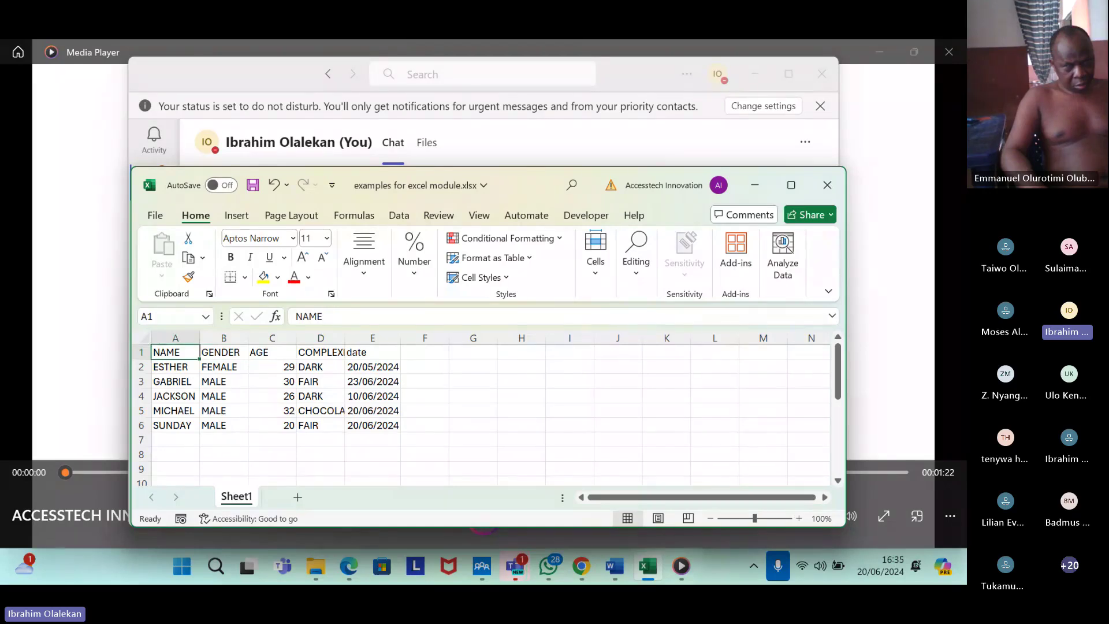
# Undo the A to Z sort by NAME and select the NAME heading again.
pyautogui.press('Down')
pyautogui.press('Up')
pyautogui.hotkey('ctrl', 'z')
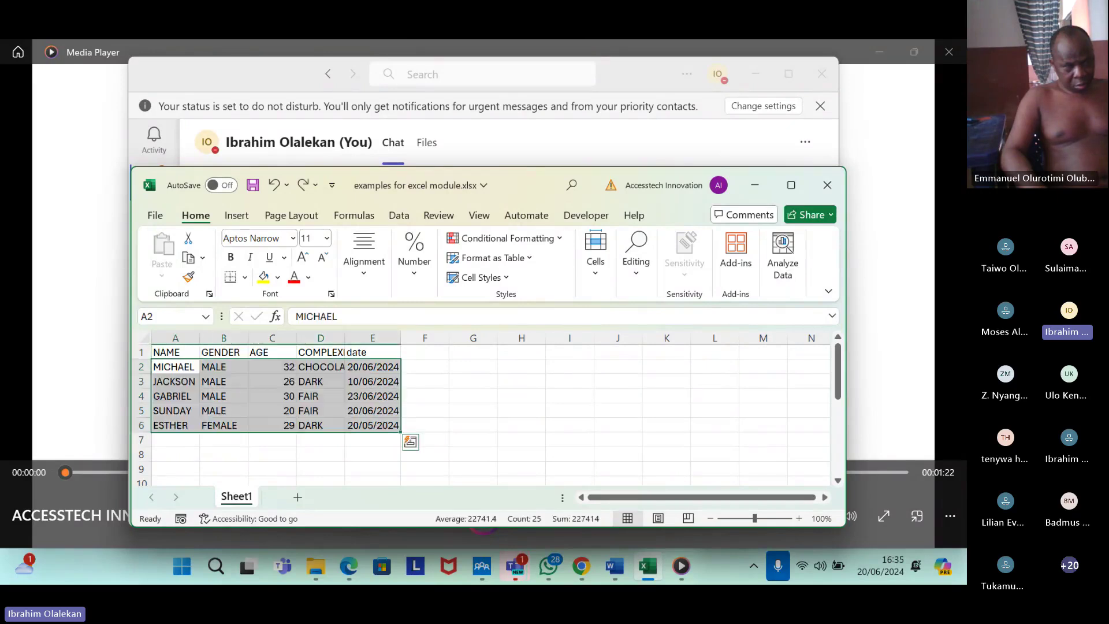
pyautogui.click(175, 352)
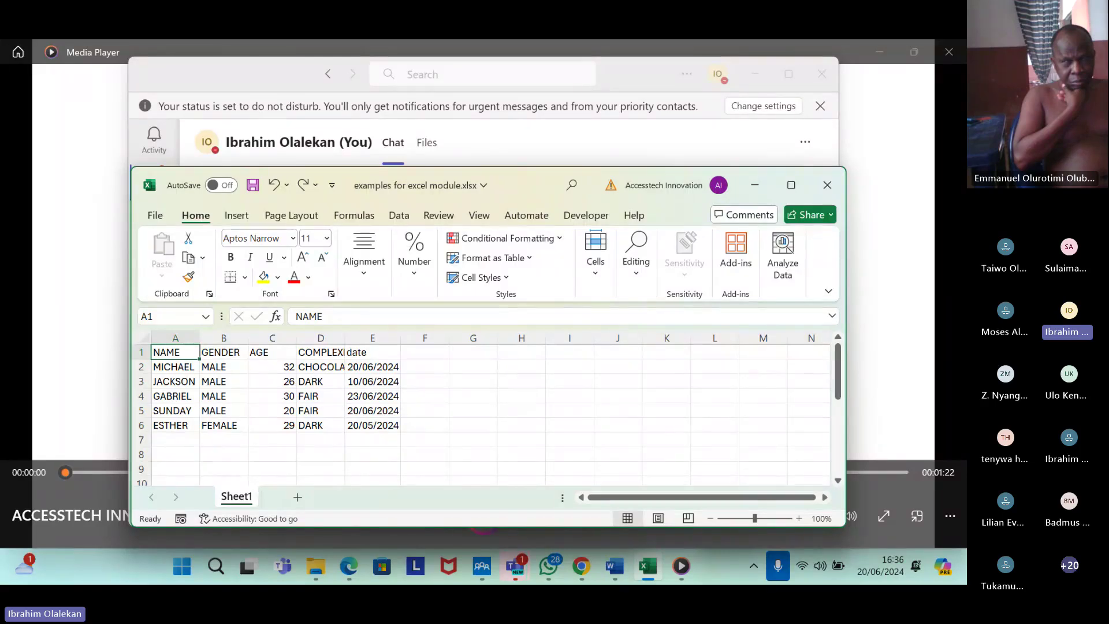
# Sort the records by the GENDER column from A to Z, starting from cell B1.
pyautogui.moveTo(200, 353); pyautogui.dragTo(228, 354)
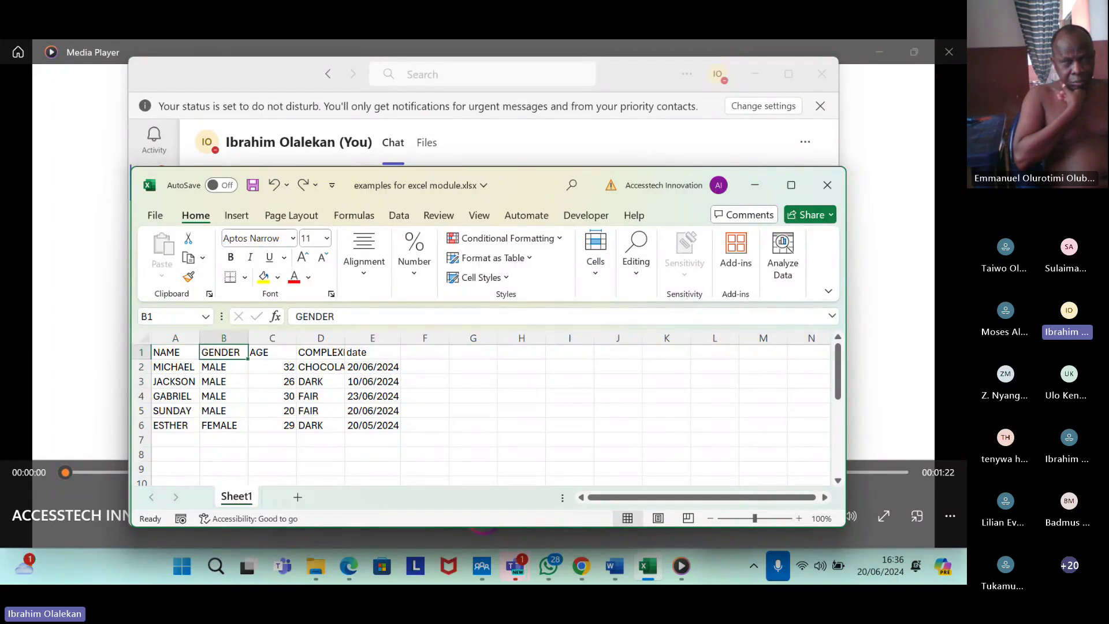
pyautogui.hotkey('shift', 'F10')
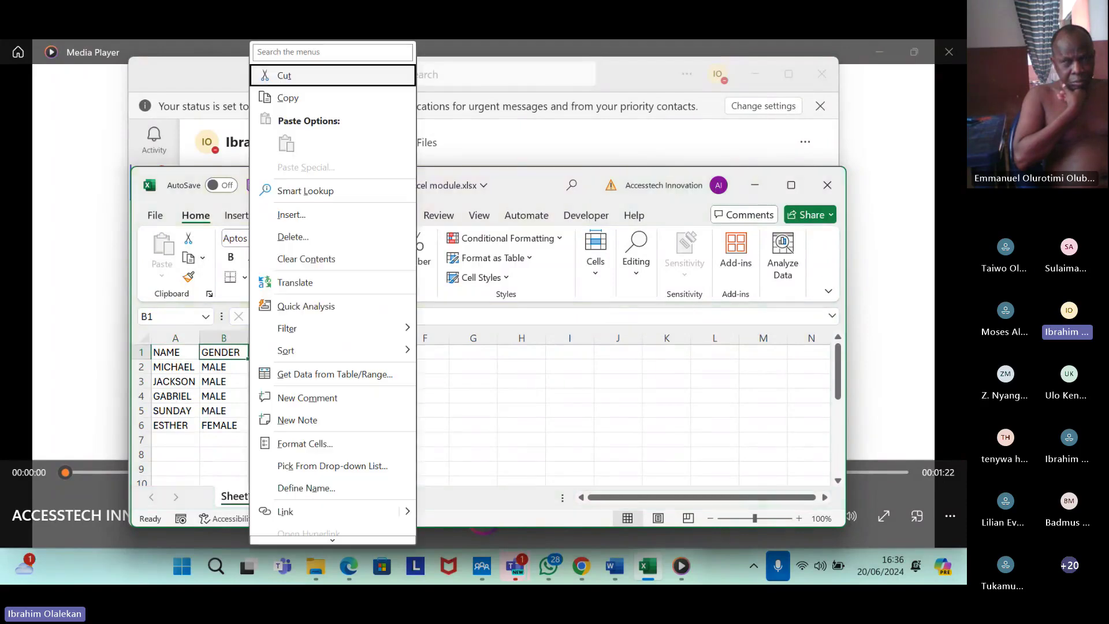
pyautogui.press('Up')
pyautogui.press('Up')
pyautogui.press('Up')
pyautogui.press('Up')
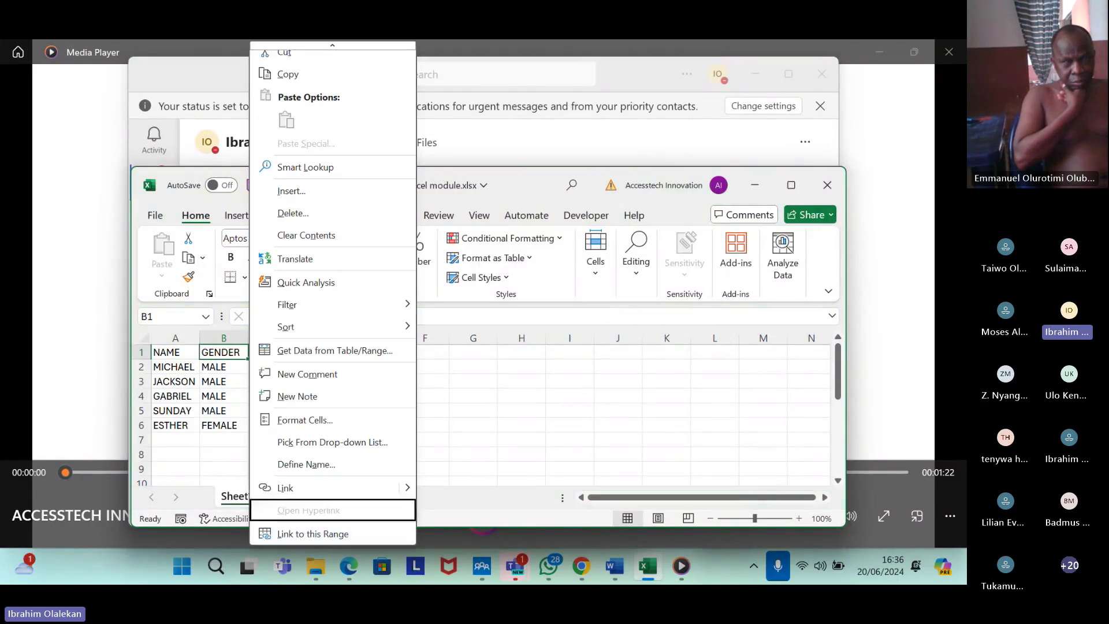
pyautogui.press('Up')
pyautogui.press('Up')
pyautogui.press('Up')
pyautogui.press('Up')
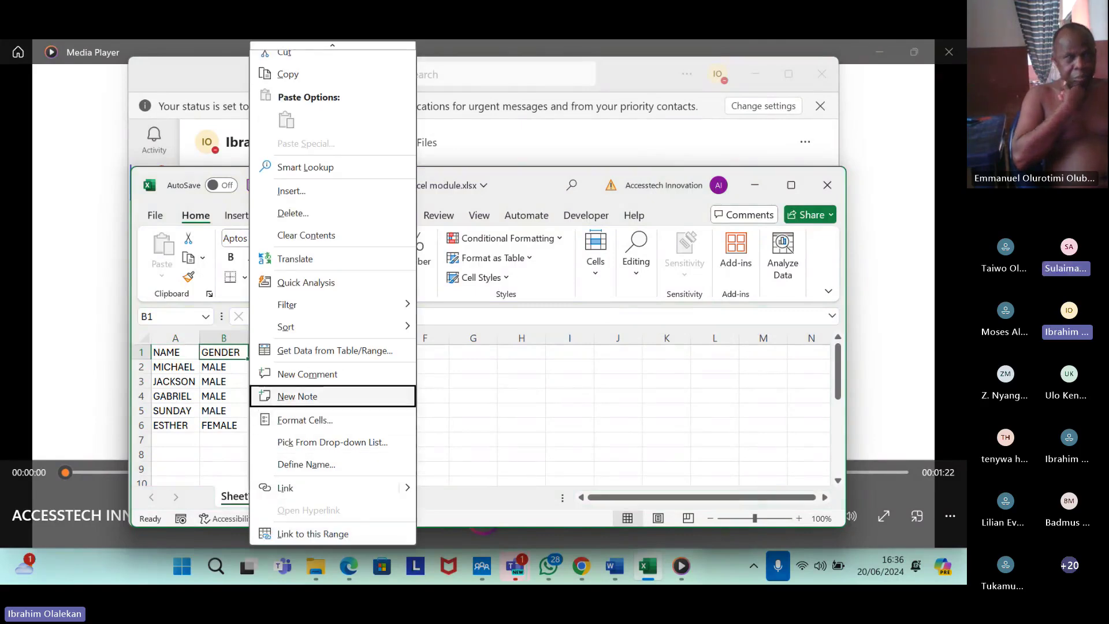
pyautogui.press('Up')
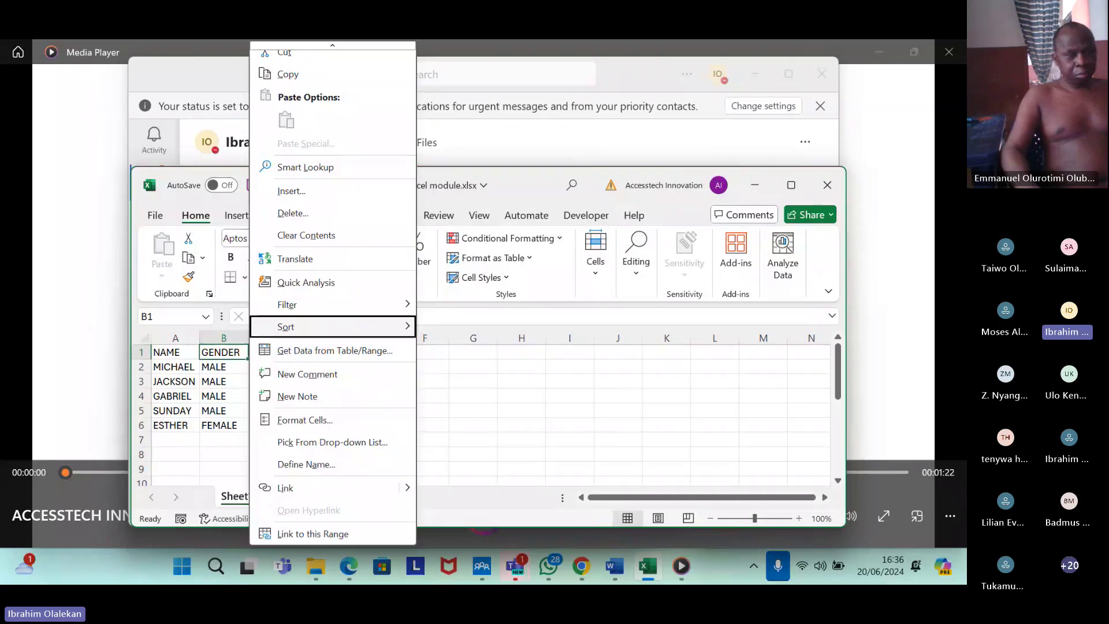
pyautogui.press('Right')
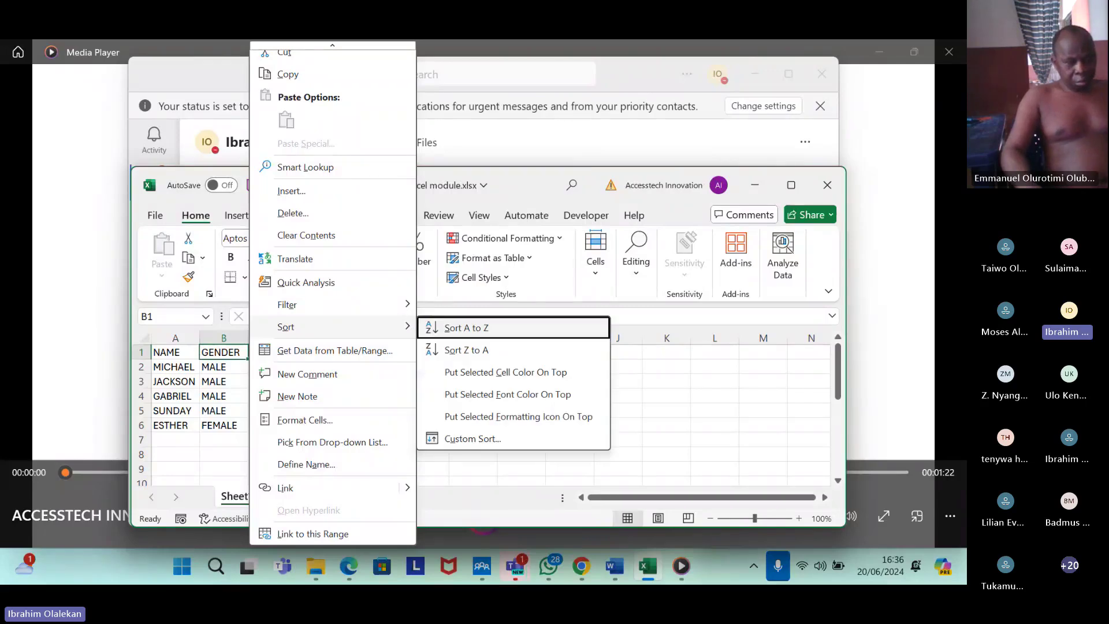
pyautogui.press('Left')
pyautogui.press('Right')
pyautogui.press('Return')
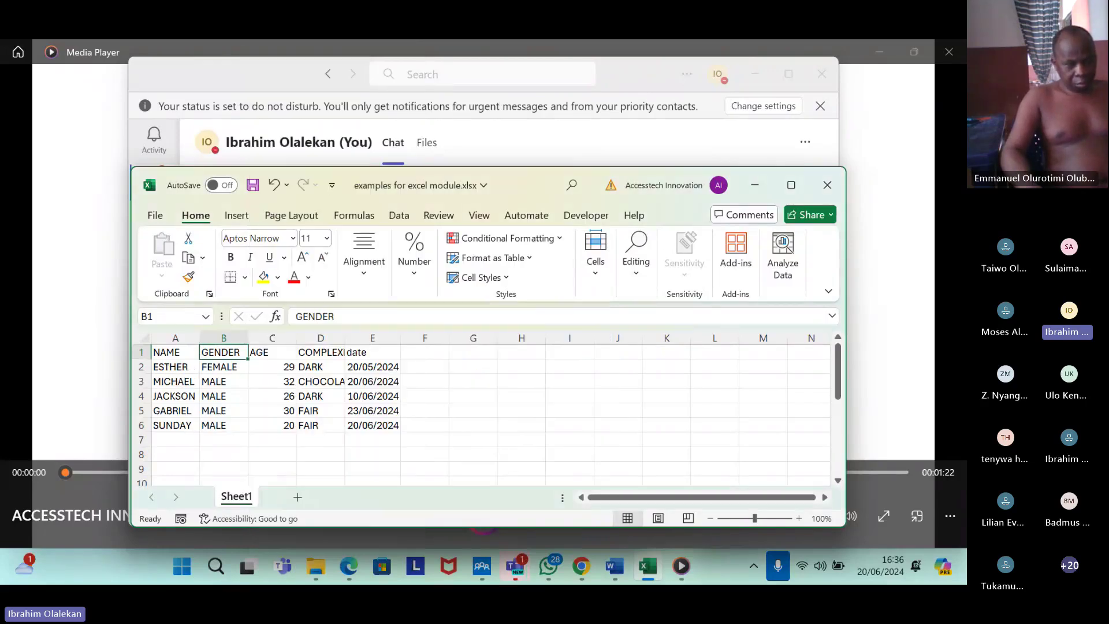
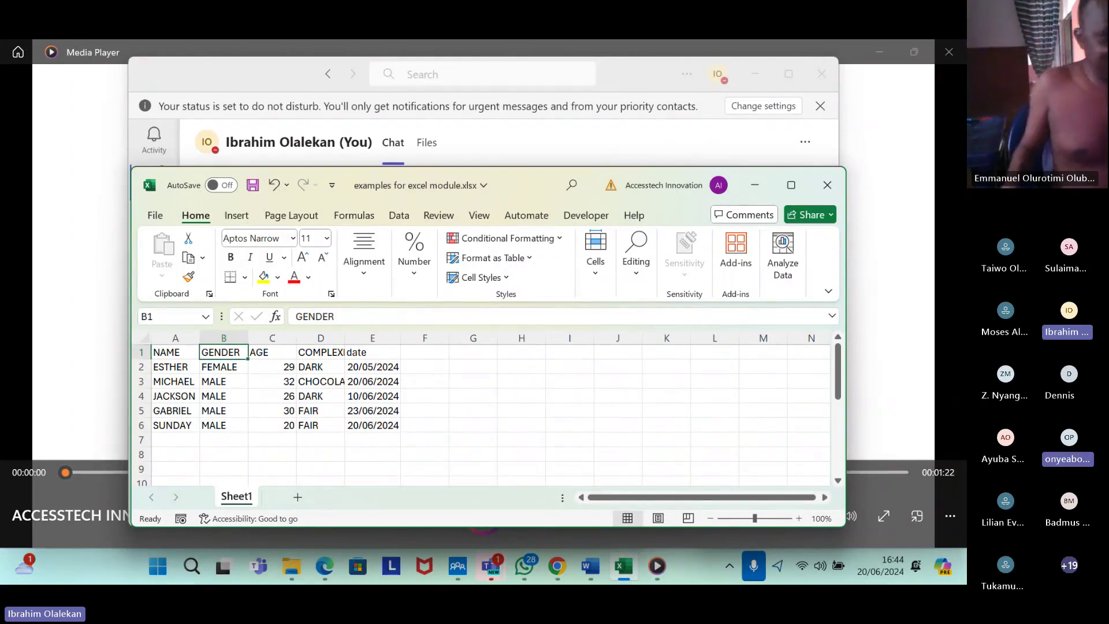
# Review the available Data commands, from importing data through refreshing queries to the data types.
pyautogui.press('alt')
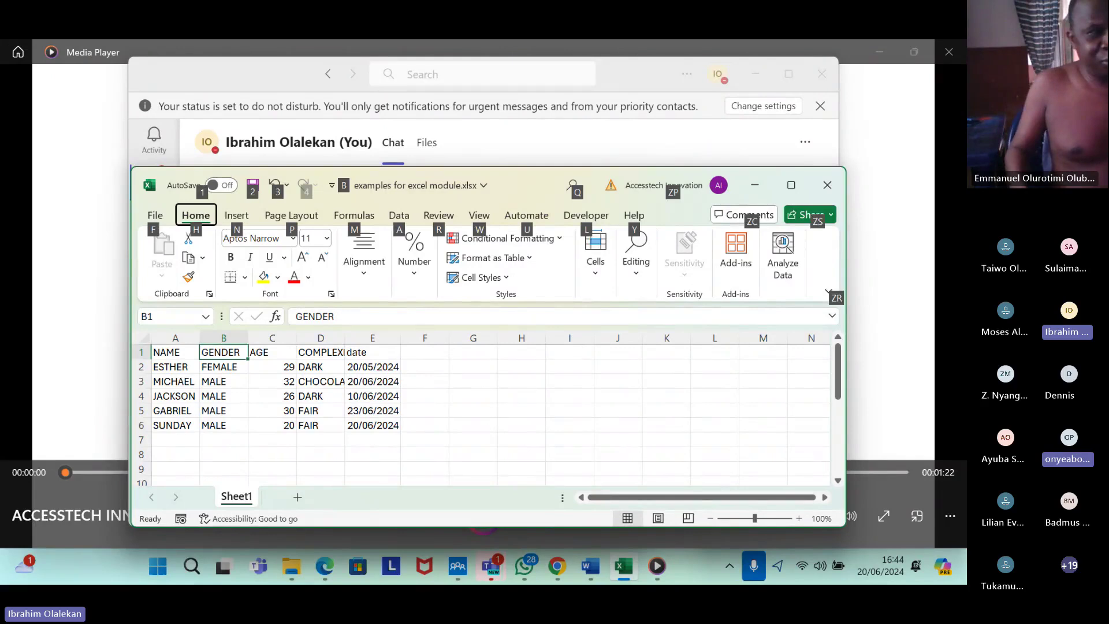
pyautogui.press('a')
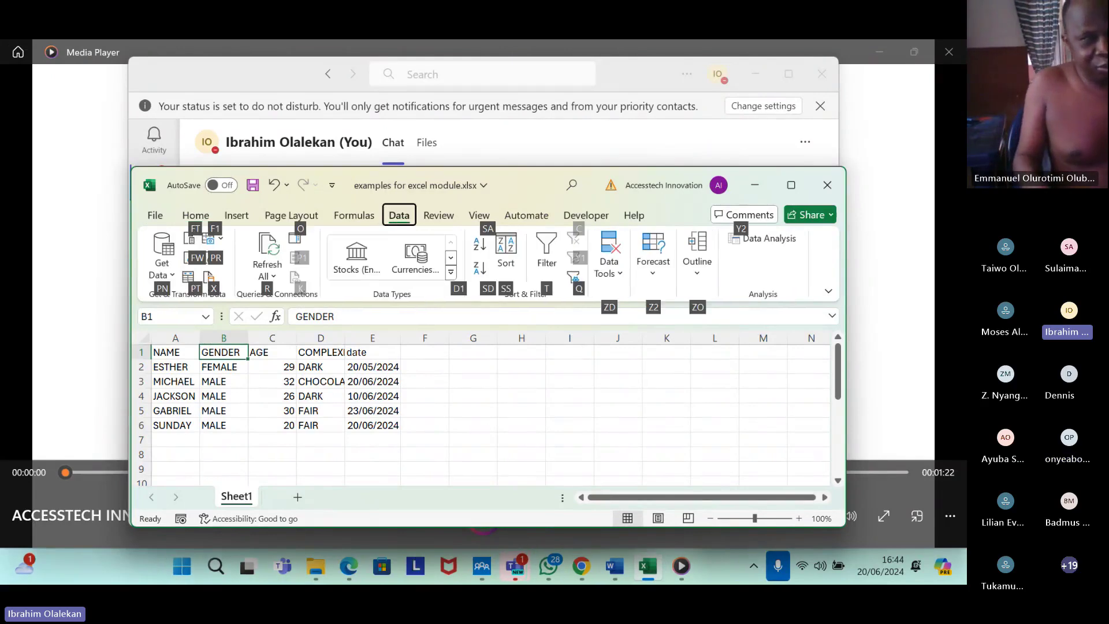
pyautogui.press('Down')
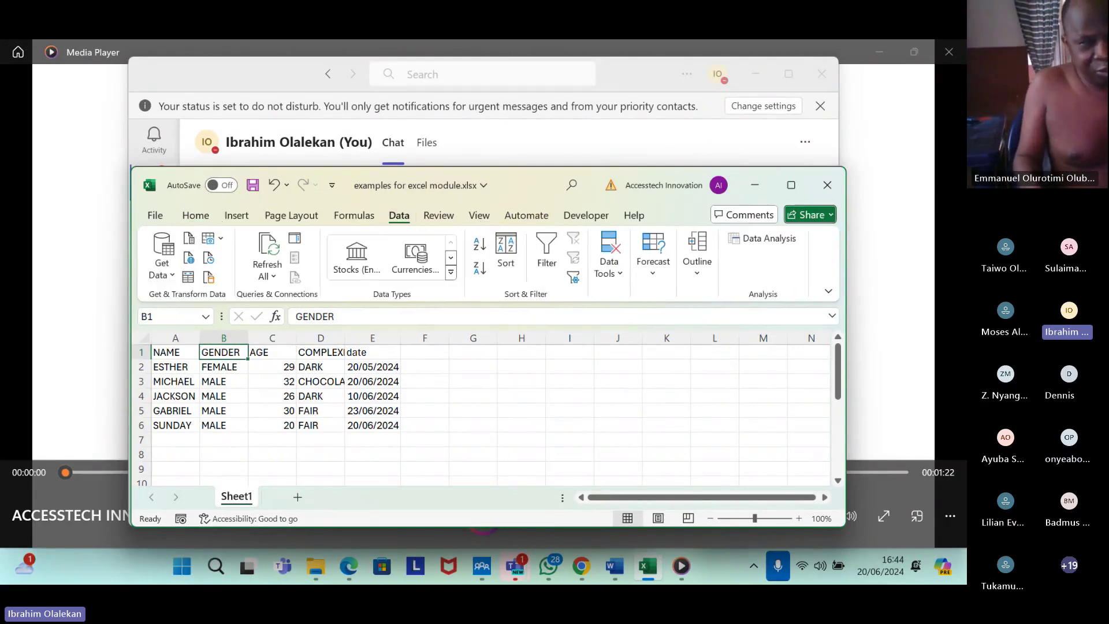
pyautogui.press('Right')
pyautogui.press('Down')
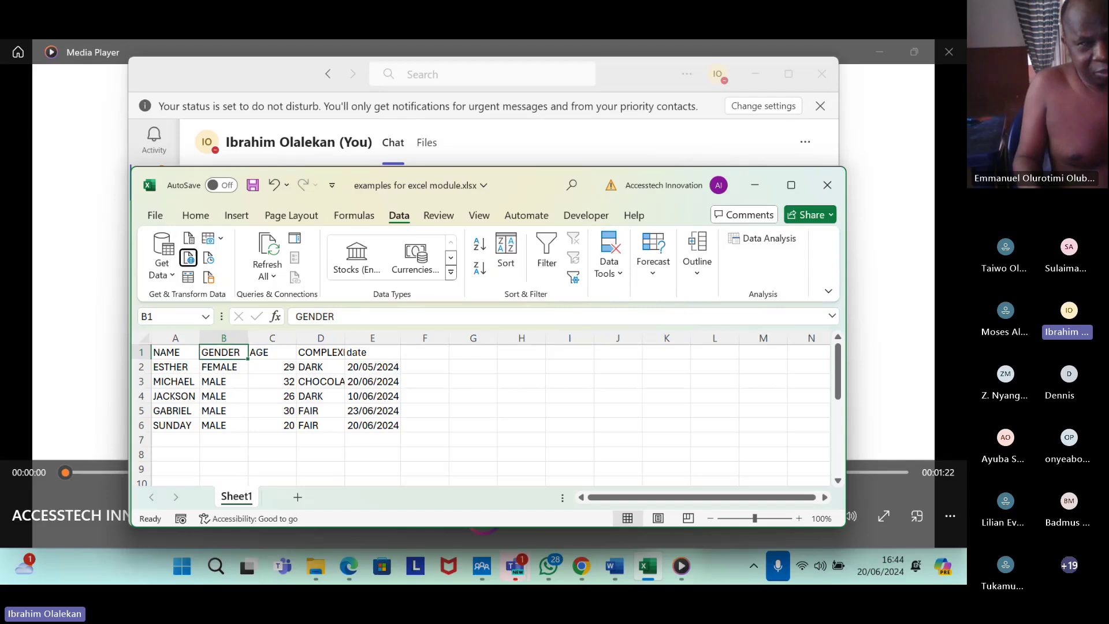
pyautogui.press('Down')
pyautogui.press('Right')
pyautogui.press('Down')
pyautogui.press('Down')
pyautogui.press('Right')
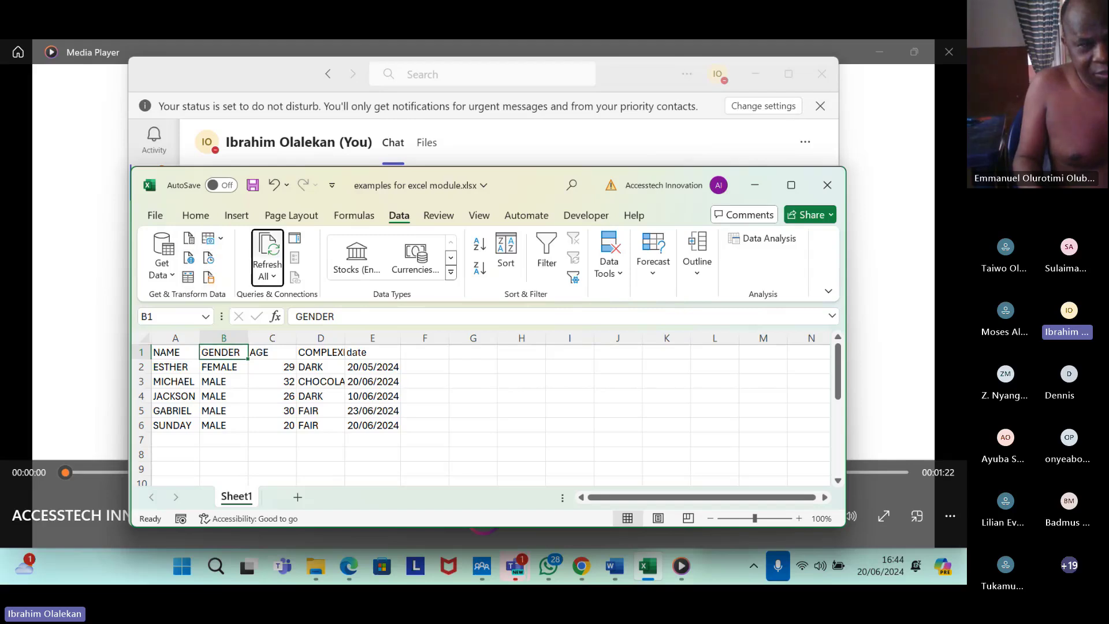
pyautogui.press('Right')
pyautogui.press('Right')
pyautogui.press('Right')
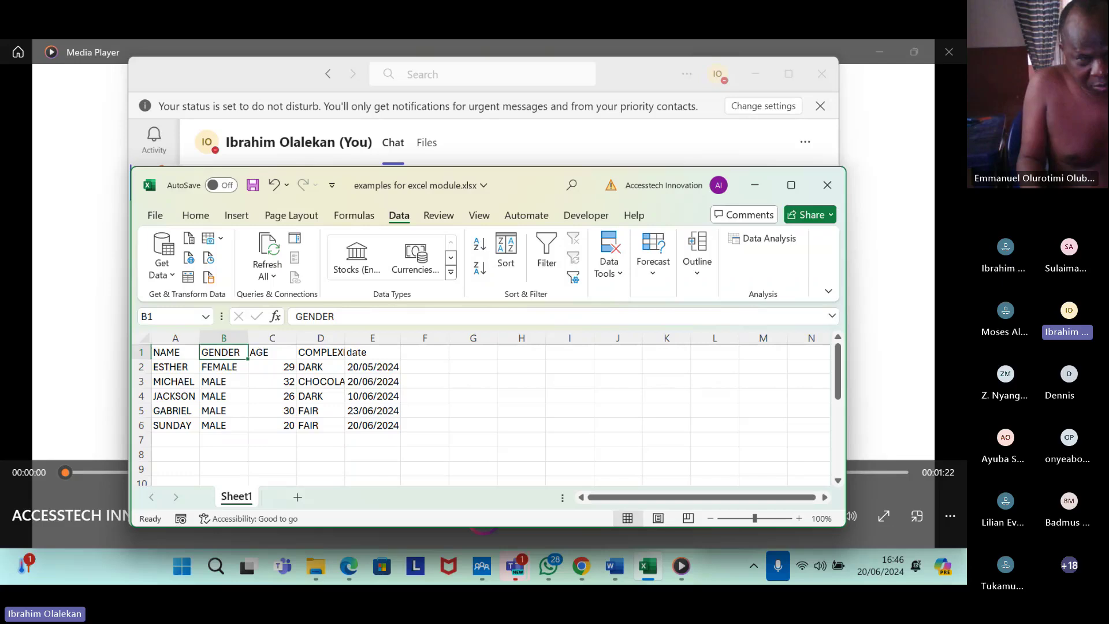
# Sort the records by the GENDER column from Z to A, starting from cell B2.
pyautogui.press('Down')
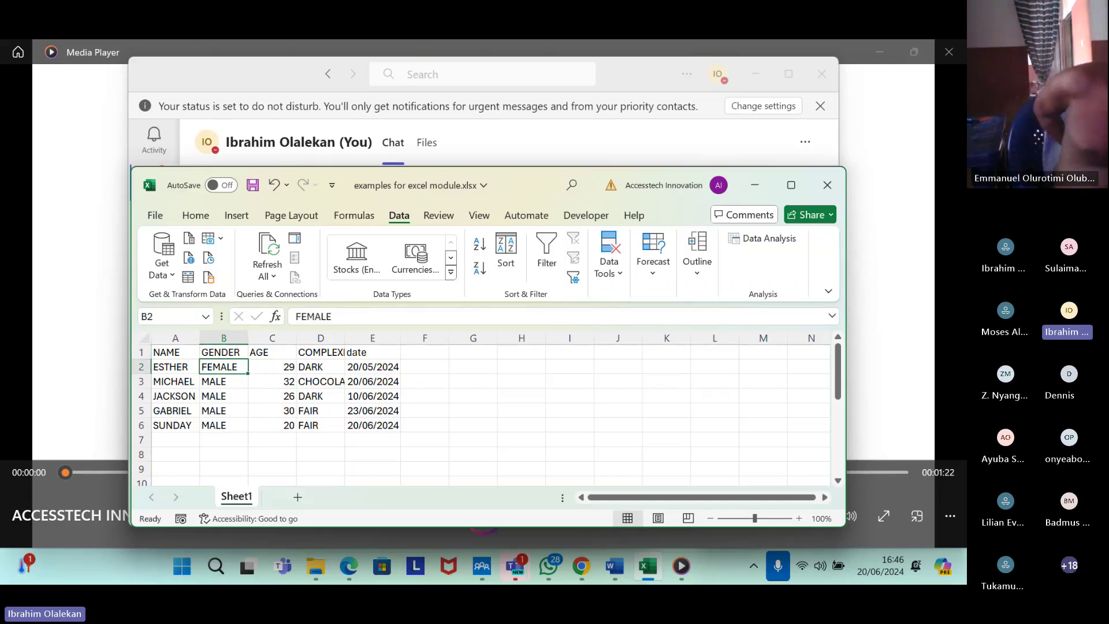
pyautogui.press('Up')
pyautogui.press('Down')
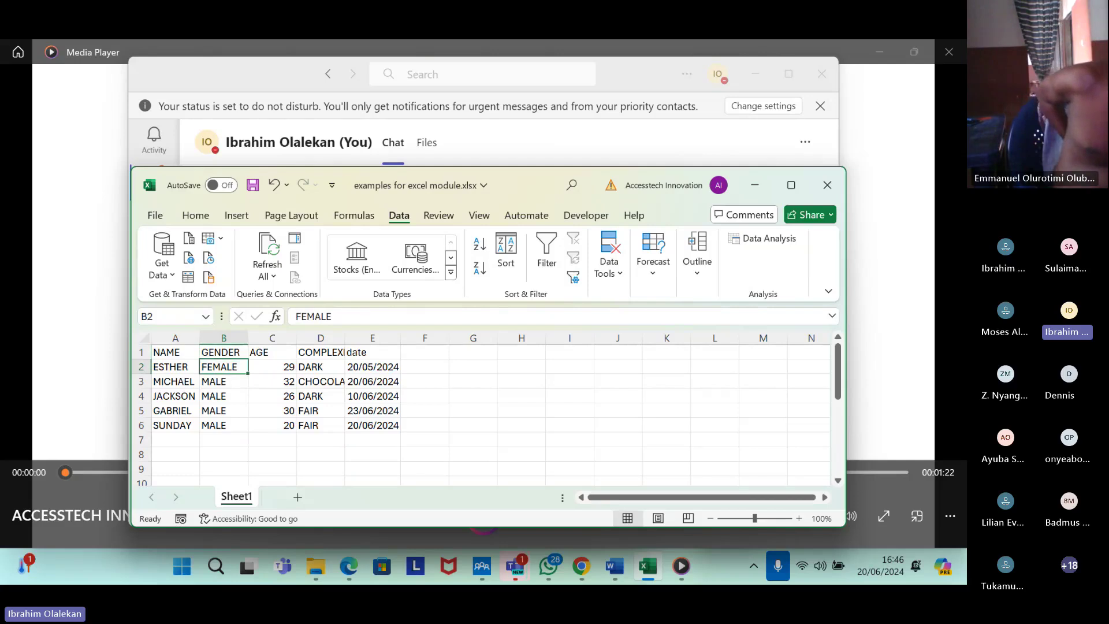
pyautogui.press('alt')
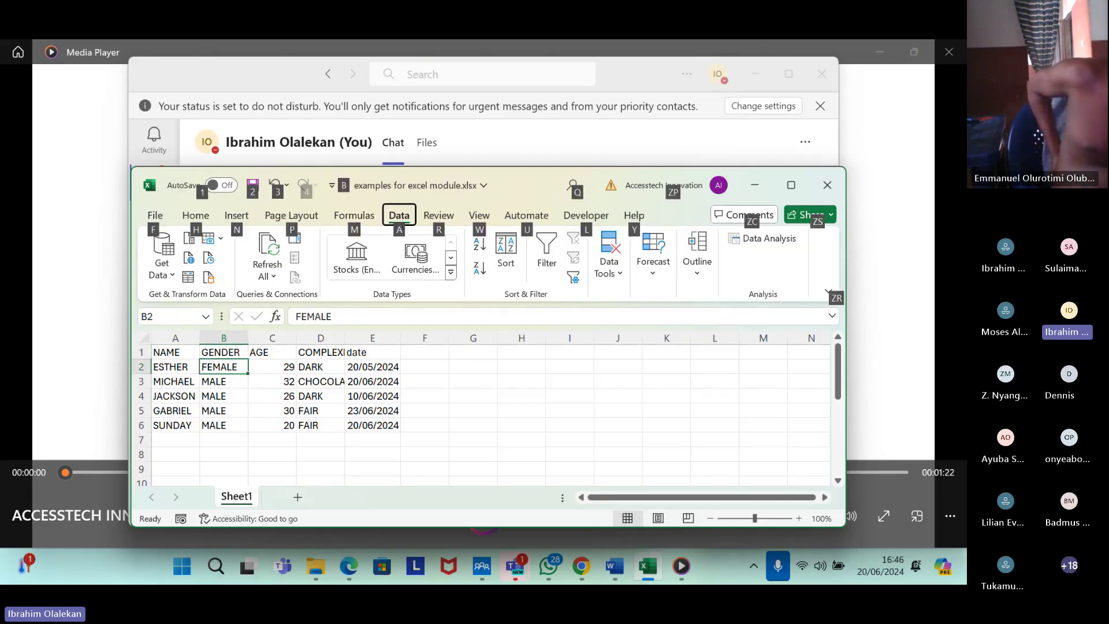
pyautogui.press('a')
pyautogui.press('s')
pyautogui.press('d')
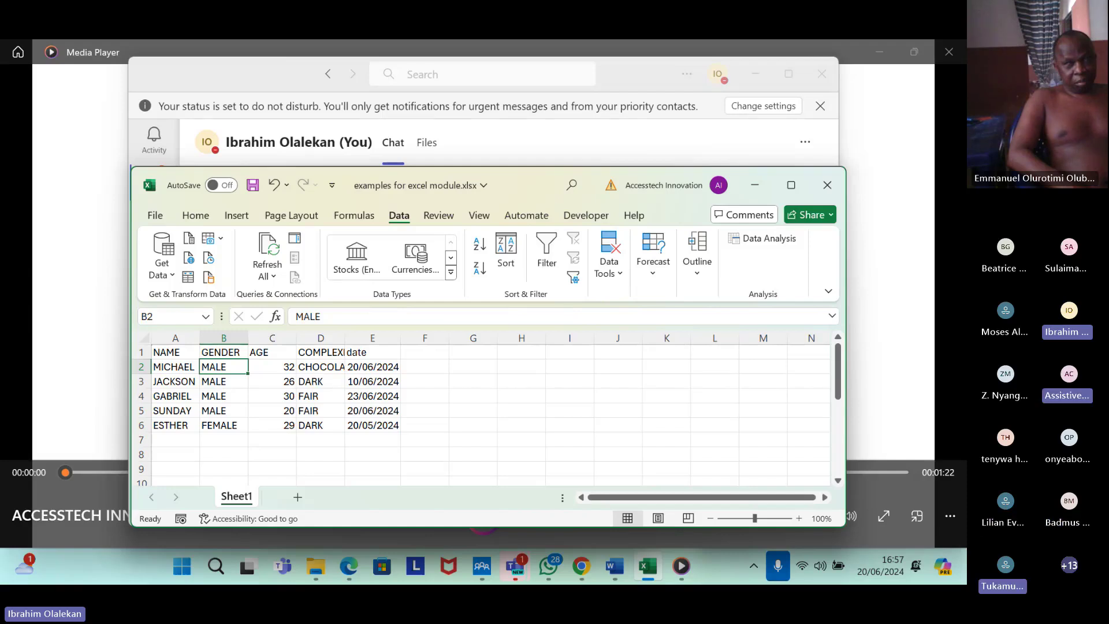
# Look through the open windows, switching from the workbook to the Documents folder and on to the Teams chat.
pyautogui.hotkey('alt', 'Tab')
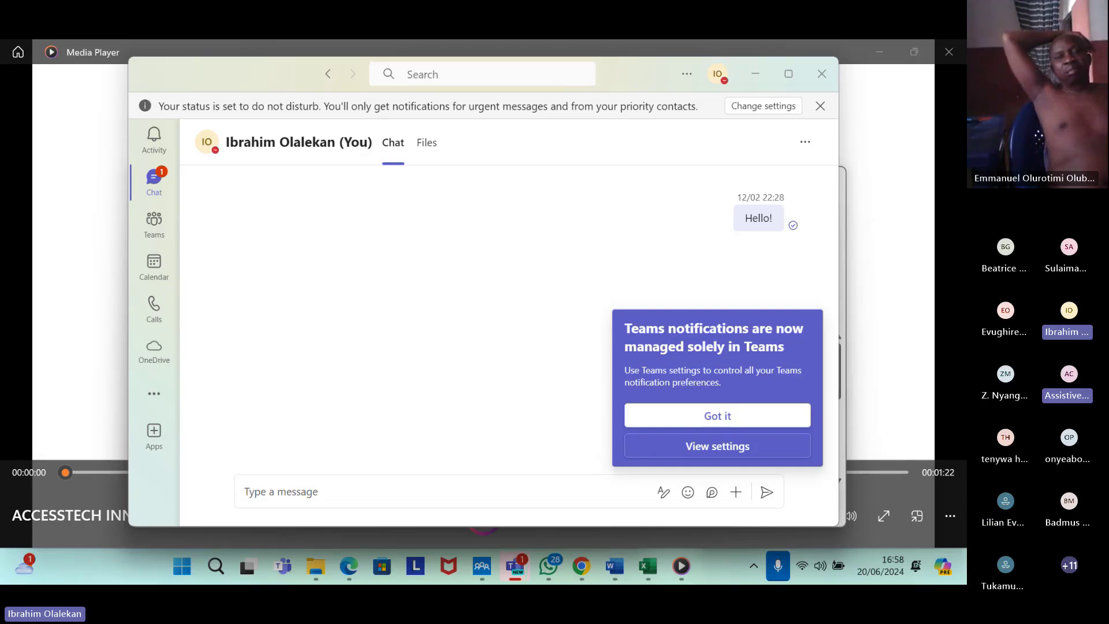
pyautogui.hotkey('alt', 'Tab')
pyautogui.hotkey('alt', 'Tab')
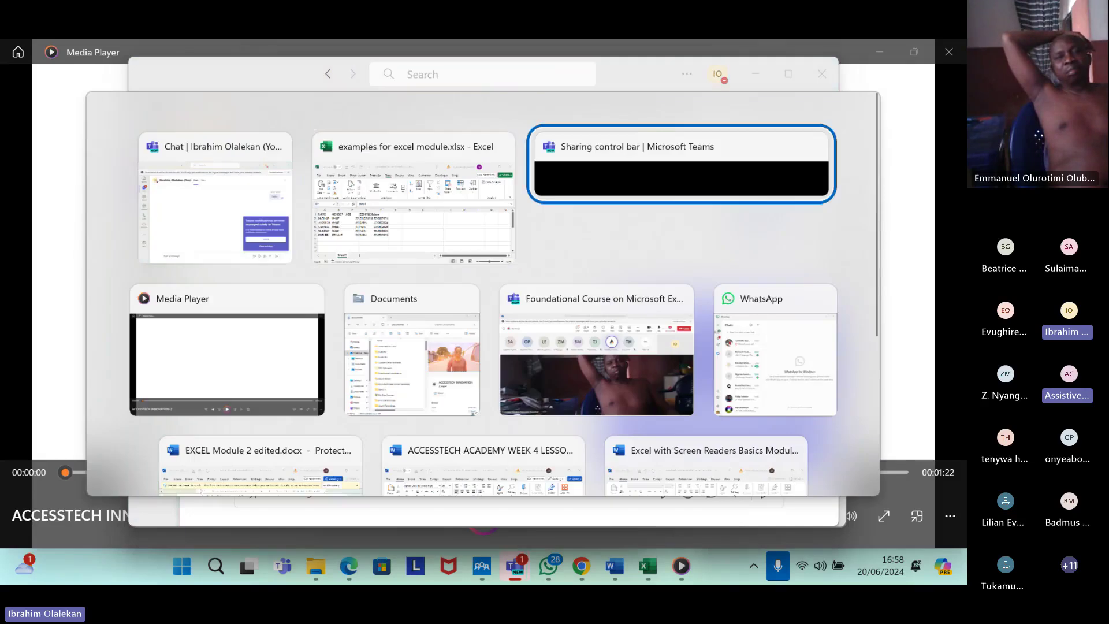
pyautogui.hotkey('alt', 'Tab')
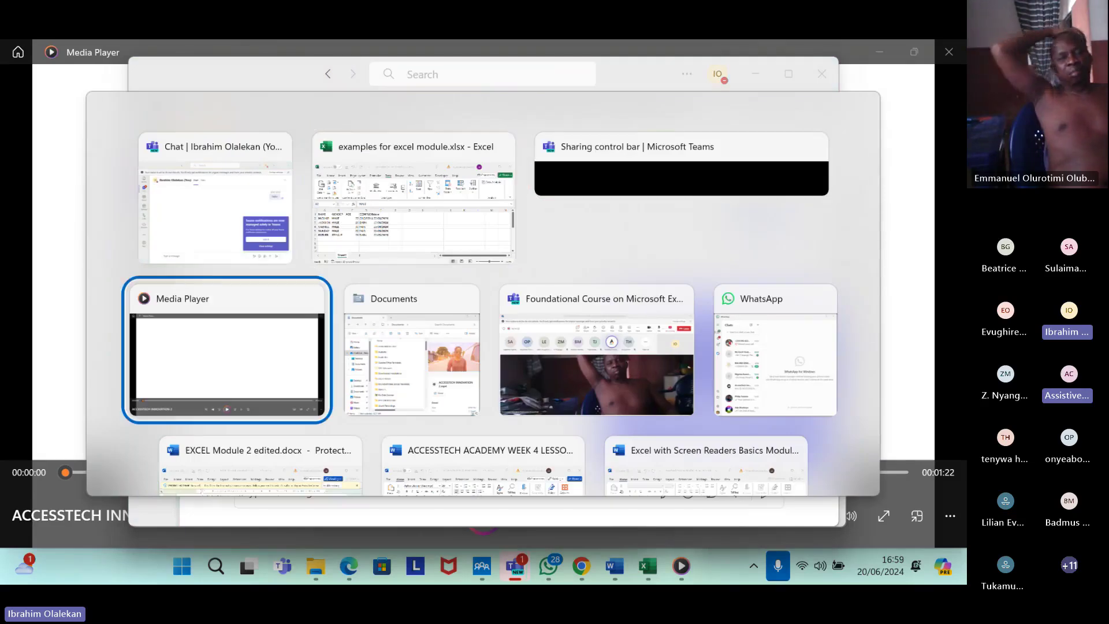
pyautogui.hotkey('alt', 'Tab')
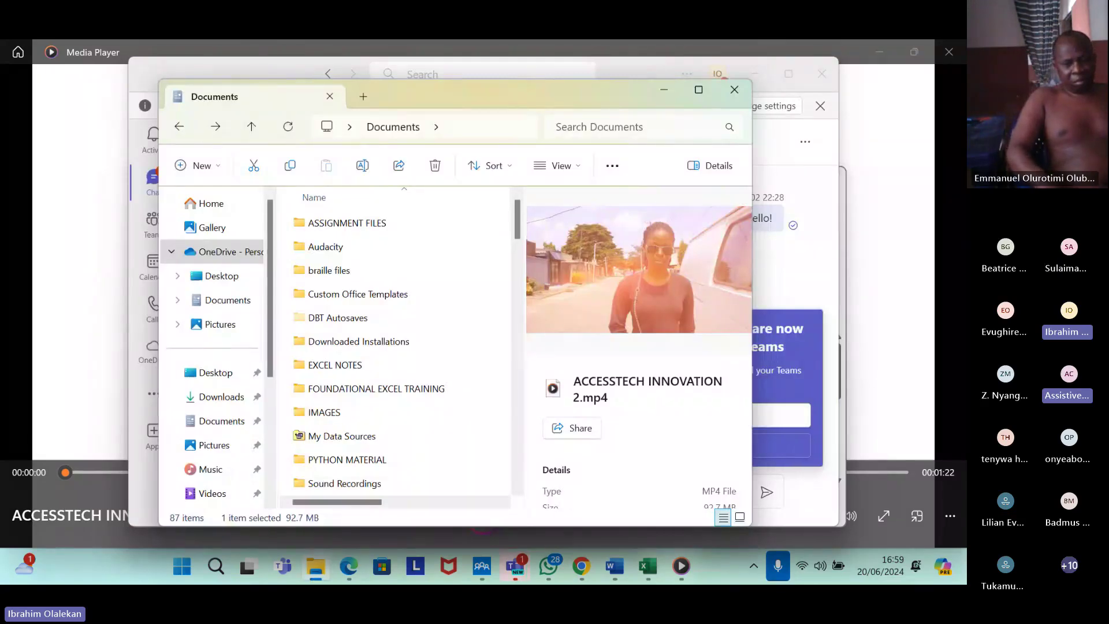
pyautogui.hotkey('alt', 'Tab')
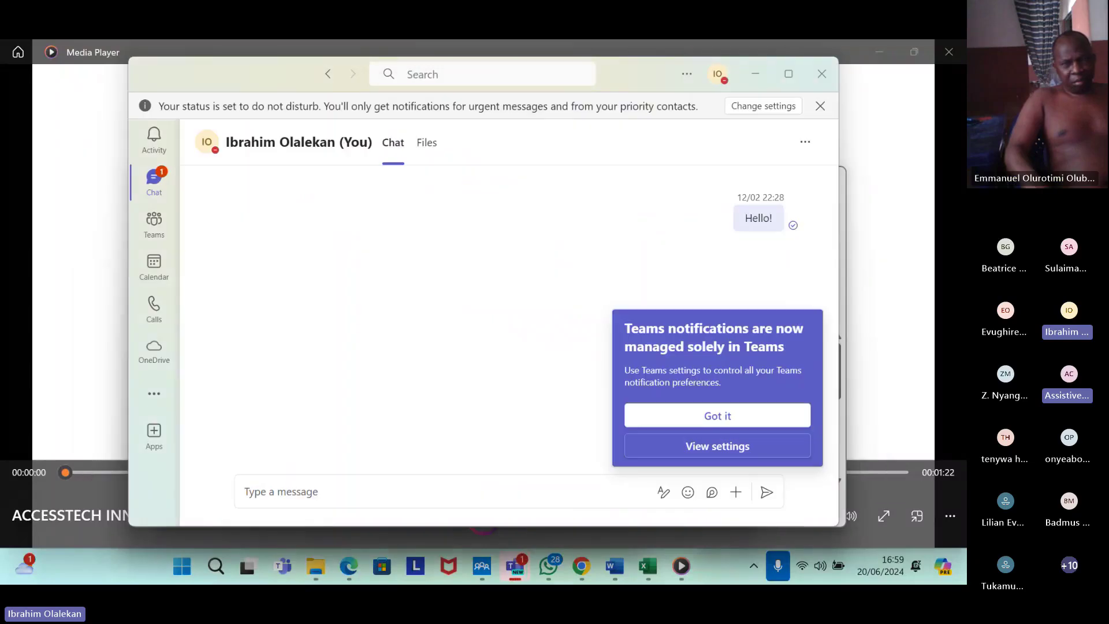